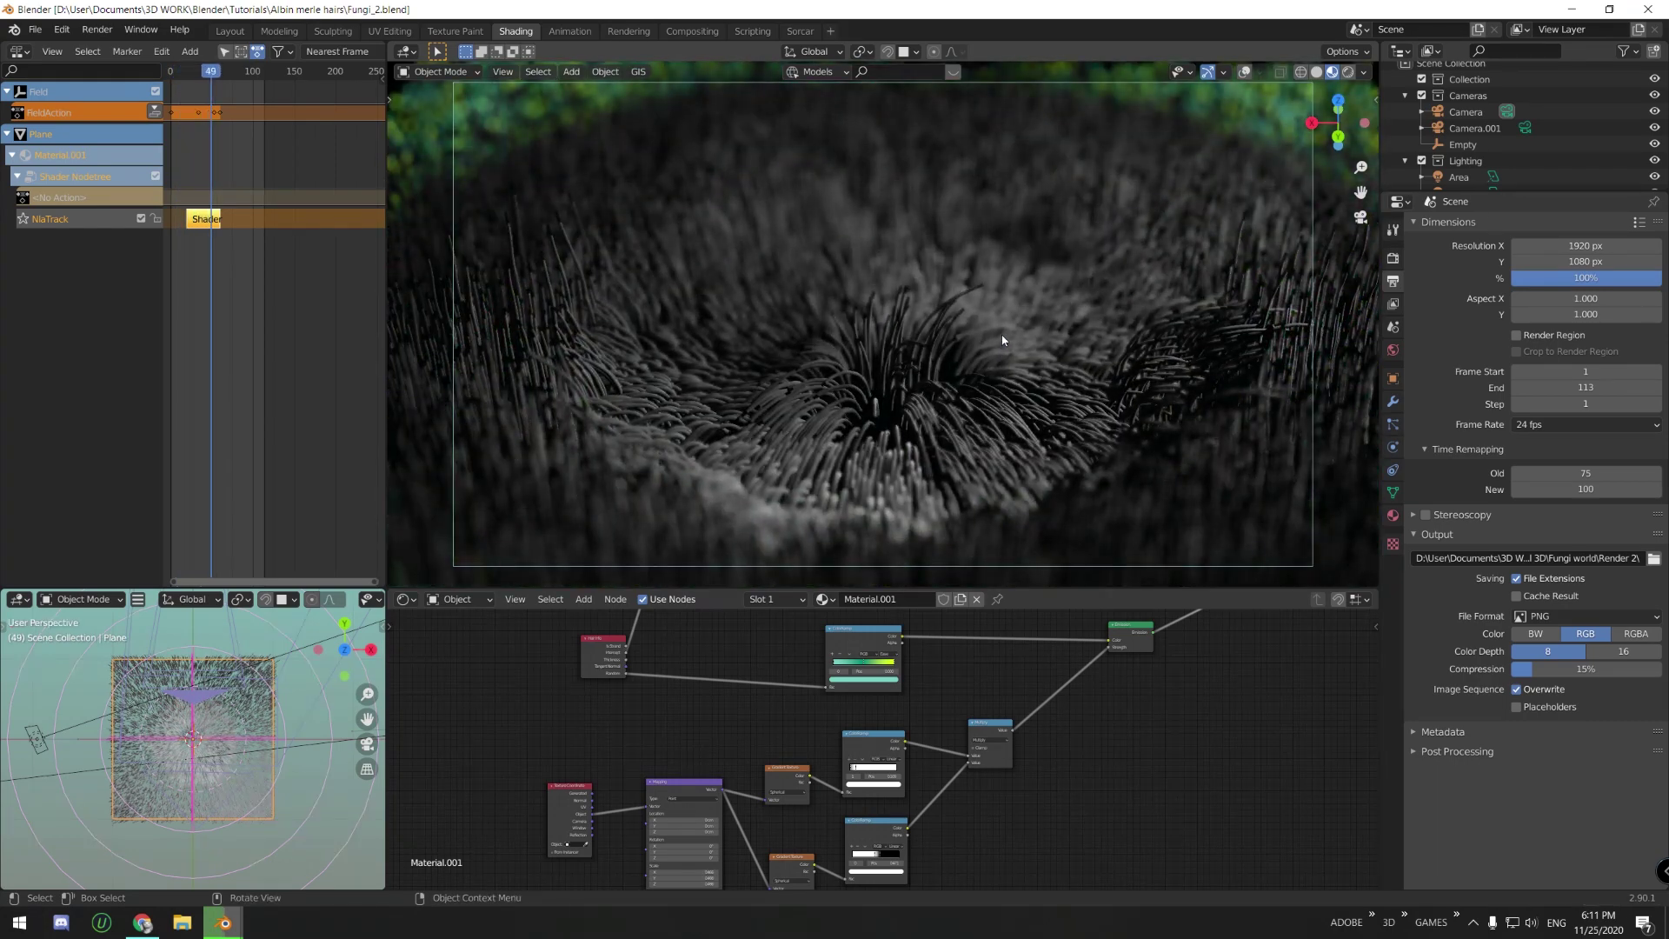
- Play the hair glow animation from its first frame and pause it to examine the expanding coloured ring
{"action": "key", "text": "shift"}
{"action": "key", "text": "shift+Left"}
{"action": "key", "text": "space"}
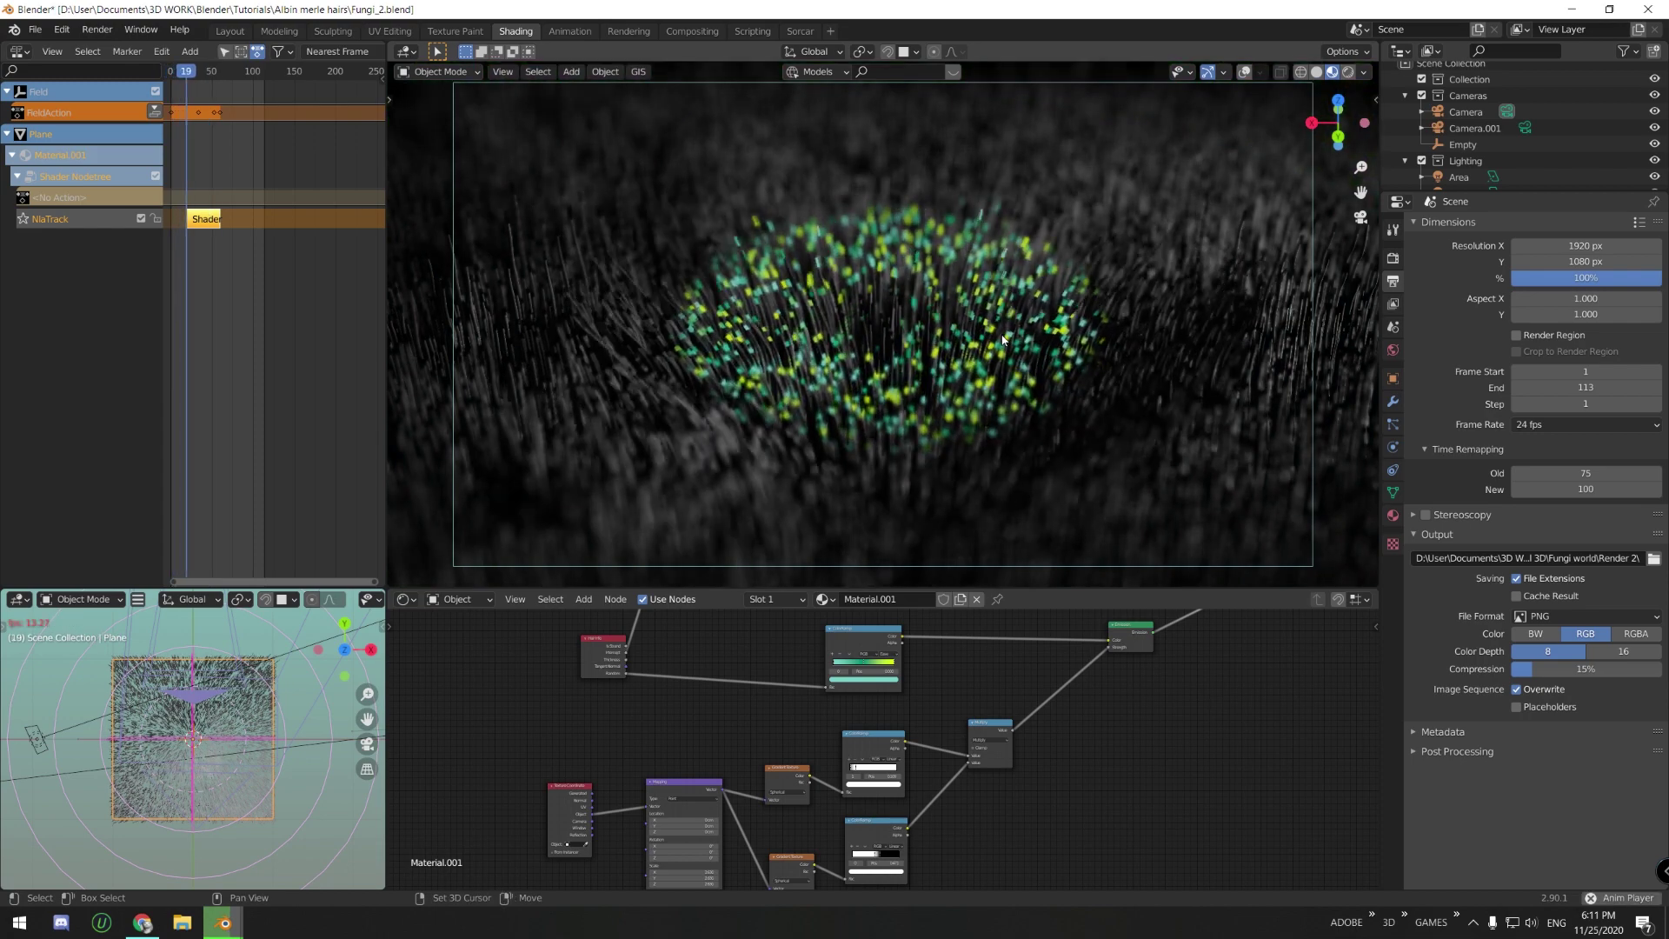
{"action": "key", "text": "space"}
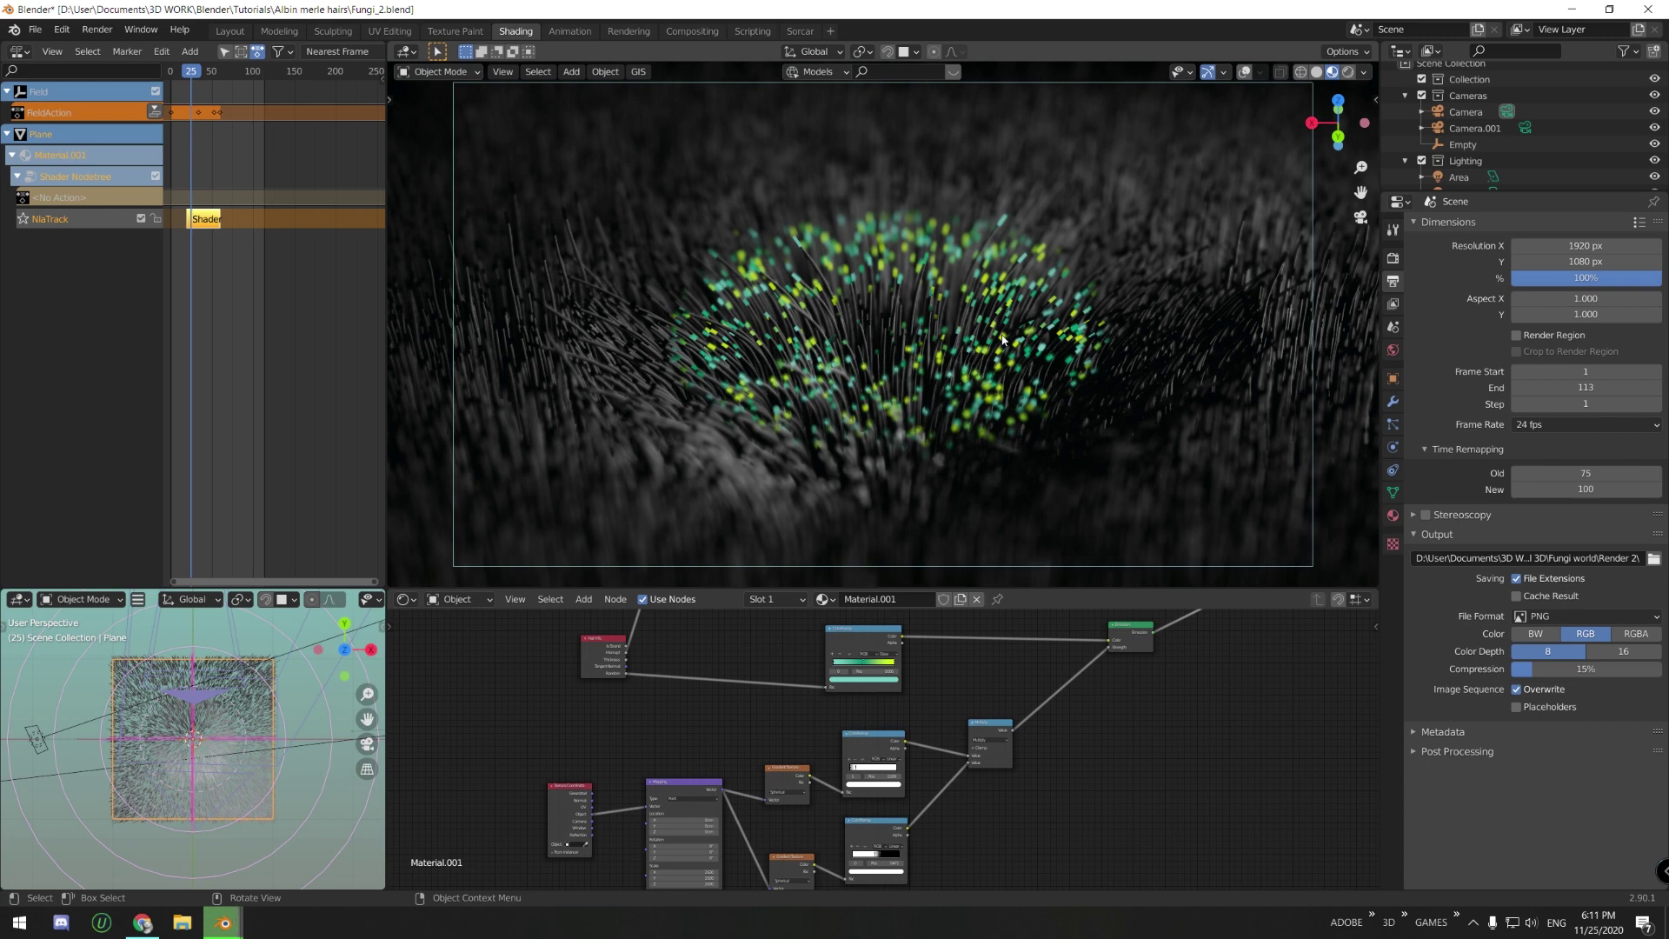
{"action": "key", "text": "space"}
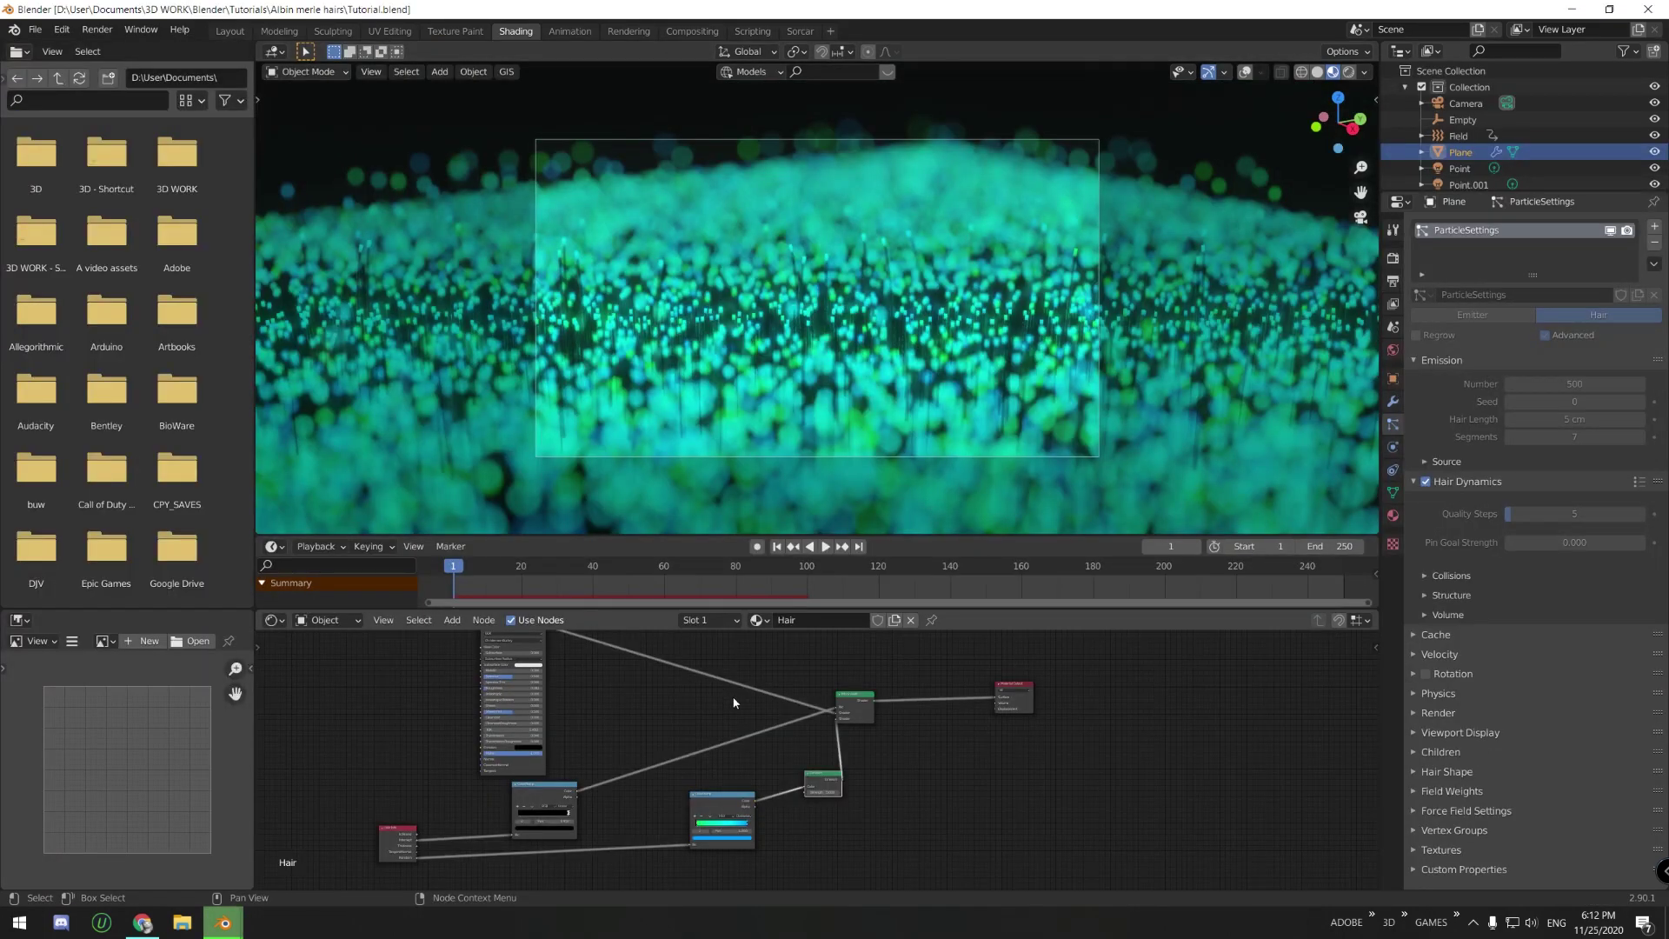
- Rearrange the Hair material's nodes so the two ColorRamps stack beside Hair Info and the Emission node sits near the Mix Shader
{"action": "scroll", "coordinate": [735, 702], "scroll_direction": "down", "scroll_amount": 4}
{"action": "middle_click_drag", "start_coordinate": [744, 840], "coordinate": [741, 759]}
{"action": "left_click_drag", "start_coordinate": [743, 709], "coordinate": [612, 750]}
{"action": "scroll", "coordinate": [744, 752], "scroll_direction": "up", "scroll_amount": 5}
{"action": "middle_click_drag", "start_coordinate": [865, 641], "coordinate": [762, 765]}
{"action": "left_click_drag", "start_coordinate": [755, 687], "coordinate": [792, 766]}
{"action": "middle_click_drag", "start_coordinate": [733, 737], "coordinate": [887, 643]}
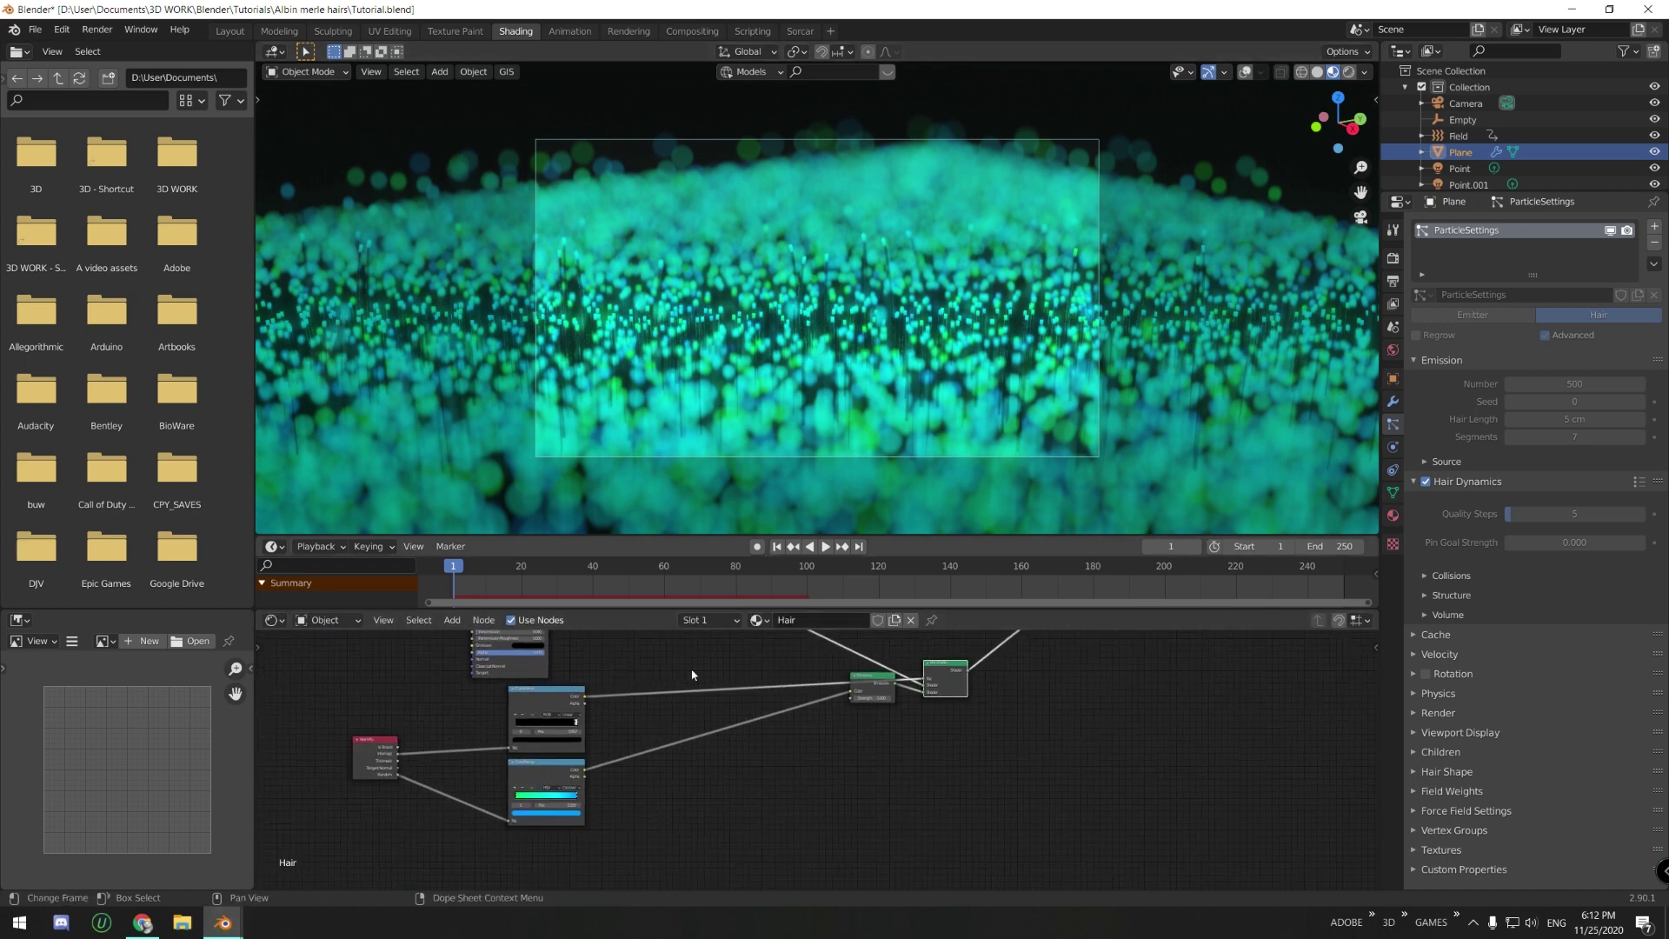
{"action": "middle_click_drag", "start_coordinate": [346, 747], "coordinate": [486, 764]}
{"action": "scroll", "coordinate": [416, 729], "scroll_direction": "up", "scroll_amount": 4}
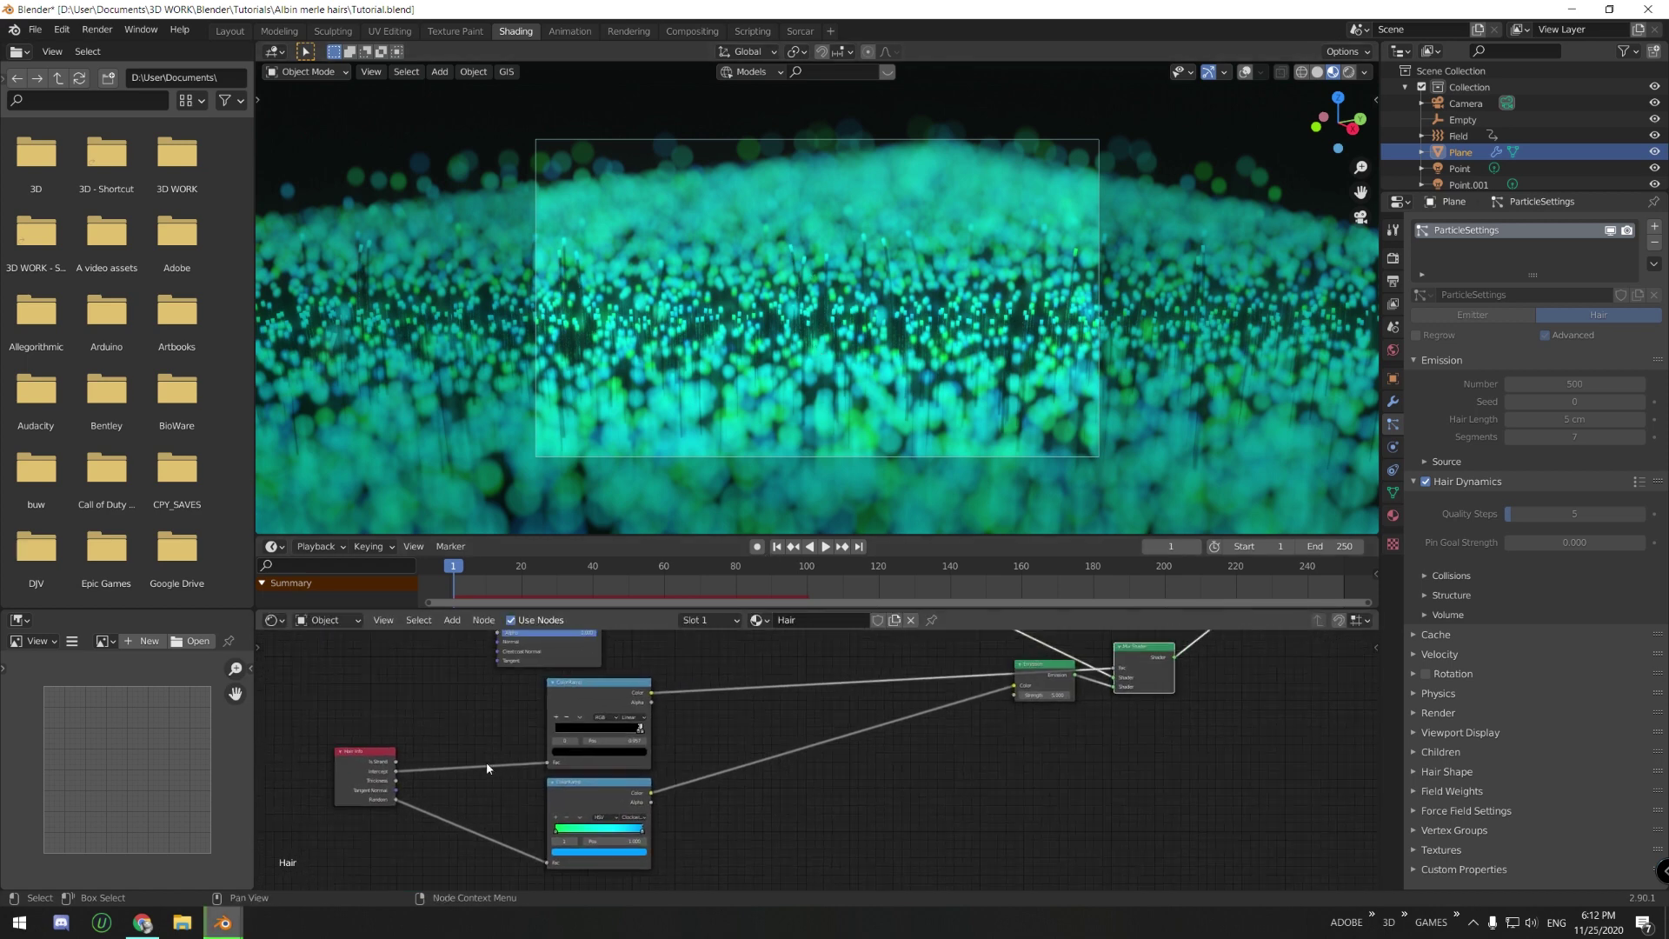
- Move the Emission node to just below the Mix Shader, in line with the coloured ColorRamp, and tidy the surrounding nodes
{"action": "left_click", "coordinate": [592, 791]}
{"action": "left_click_drag", "start_coordinate": [1050, 675], "coordinate": [1024, 745]}
{"action": "middle_click_drag", "start_coordinate": [1102, 737], "coordinate": [832, 847]}
{"action": "scroll", "coordinate": [893, 800], "scroll_direction": "down", "scroll_amount": 4}
{"action": "left_click_drag", "start_coordinate": [456, 775], "coordinate": [540, 745]}
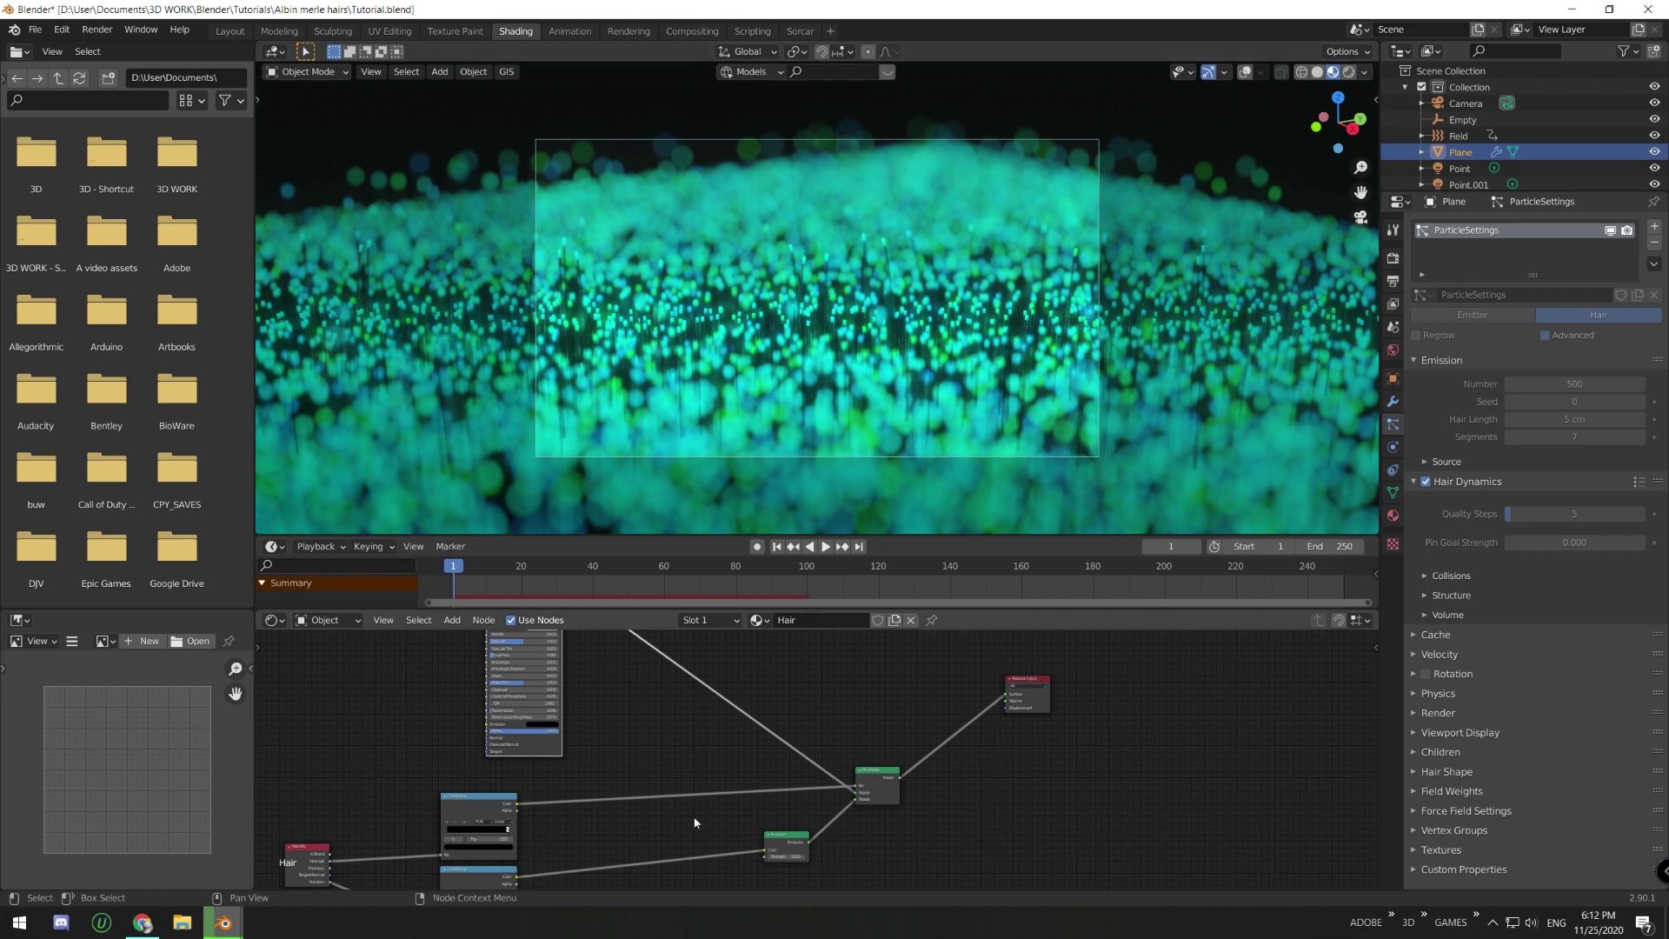
{"action": "middle_click_drag", "start_coordinate": [694, 820], "coordinate": [760, 726]}
{"action": "middle_click_drag", "start_coordinate": [973, 695], "coordinate": [829, 798]}
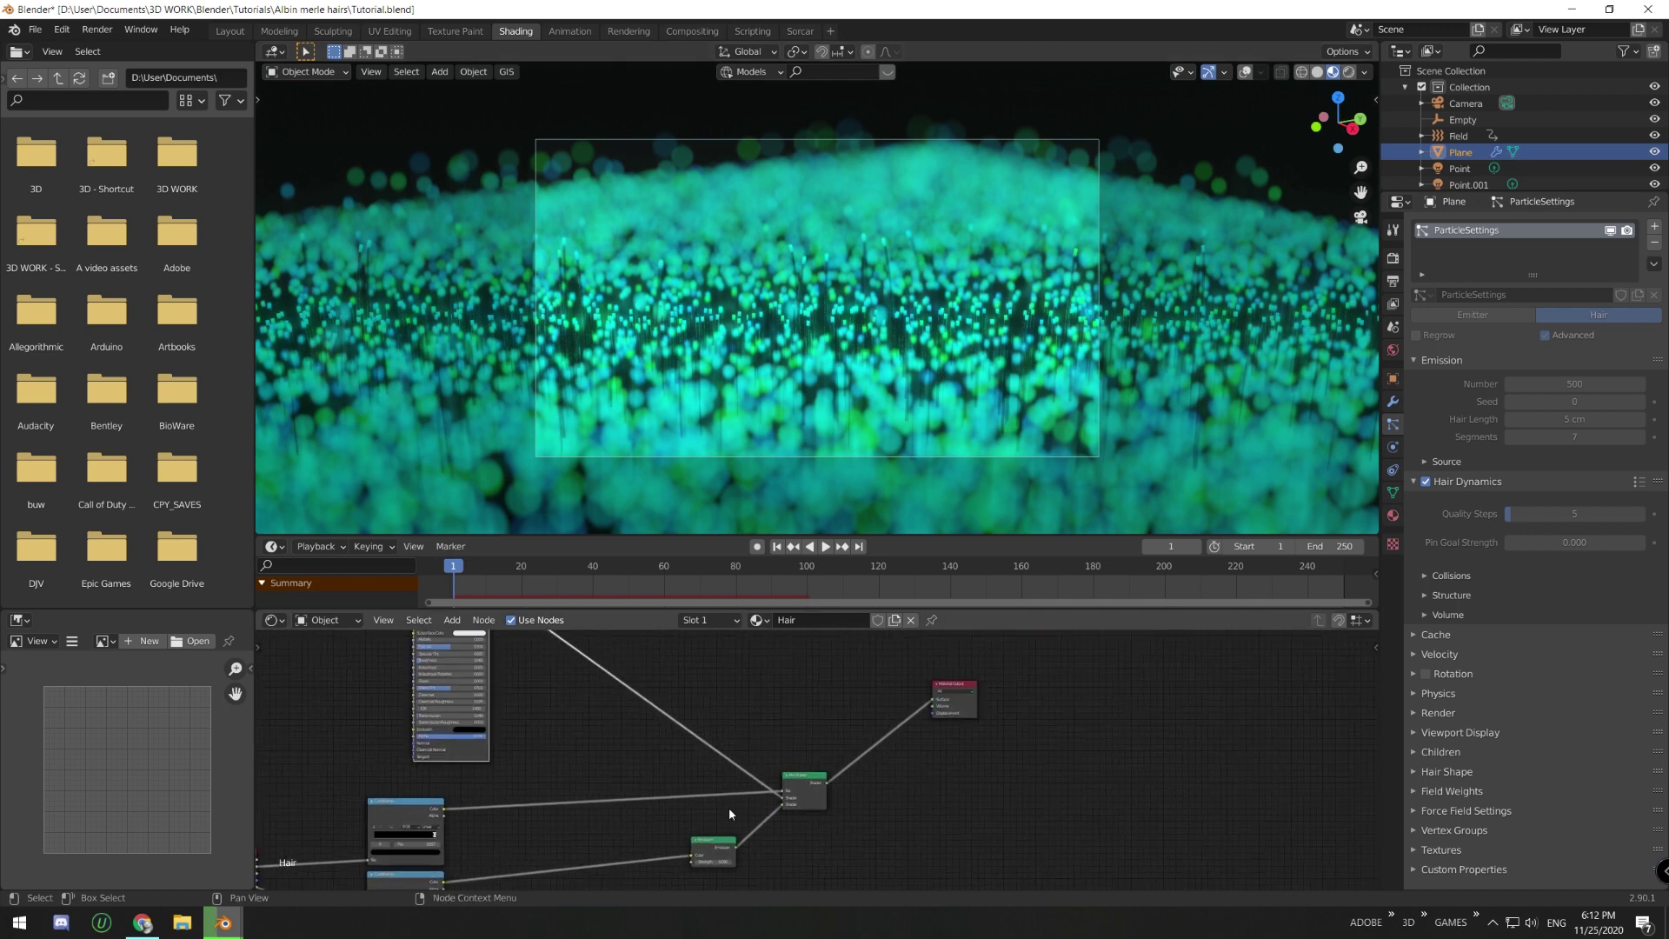
- Preview the black-and-white ColorRamp on the hairs, and switch the preview back to the Mix Shader
{"action": "middle_click_drag", "start_coordinate": [530, 833], "coordinate": [686, 789]}
{"action": "left_click_drag", "start_coordinate": [537, 770], "coordinate": [539, 758]}
{"action": "left_click", "coordinate": [541, 762], "text": "ctrl+shift"}
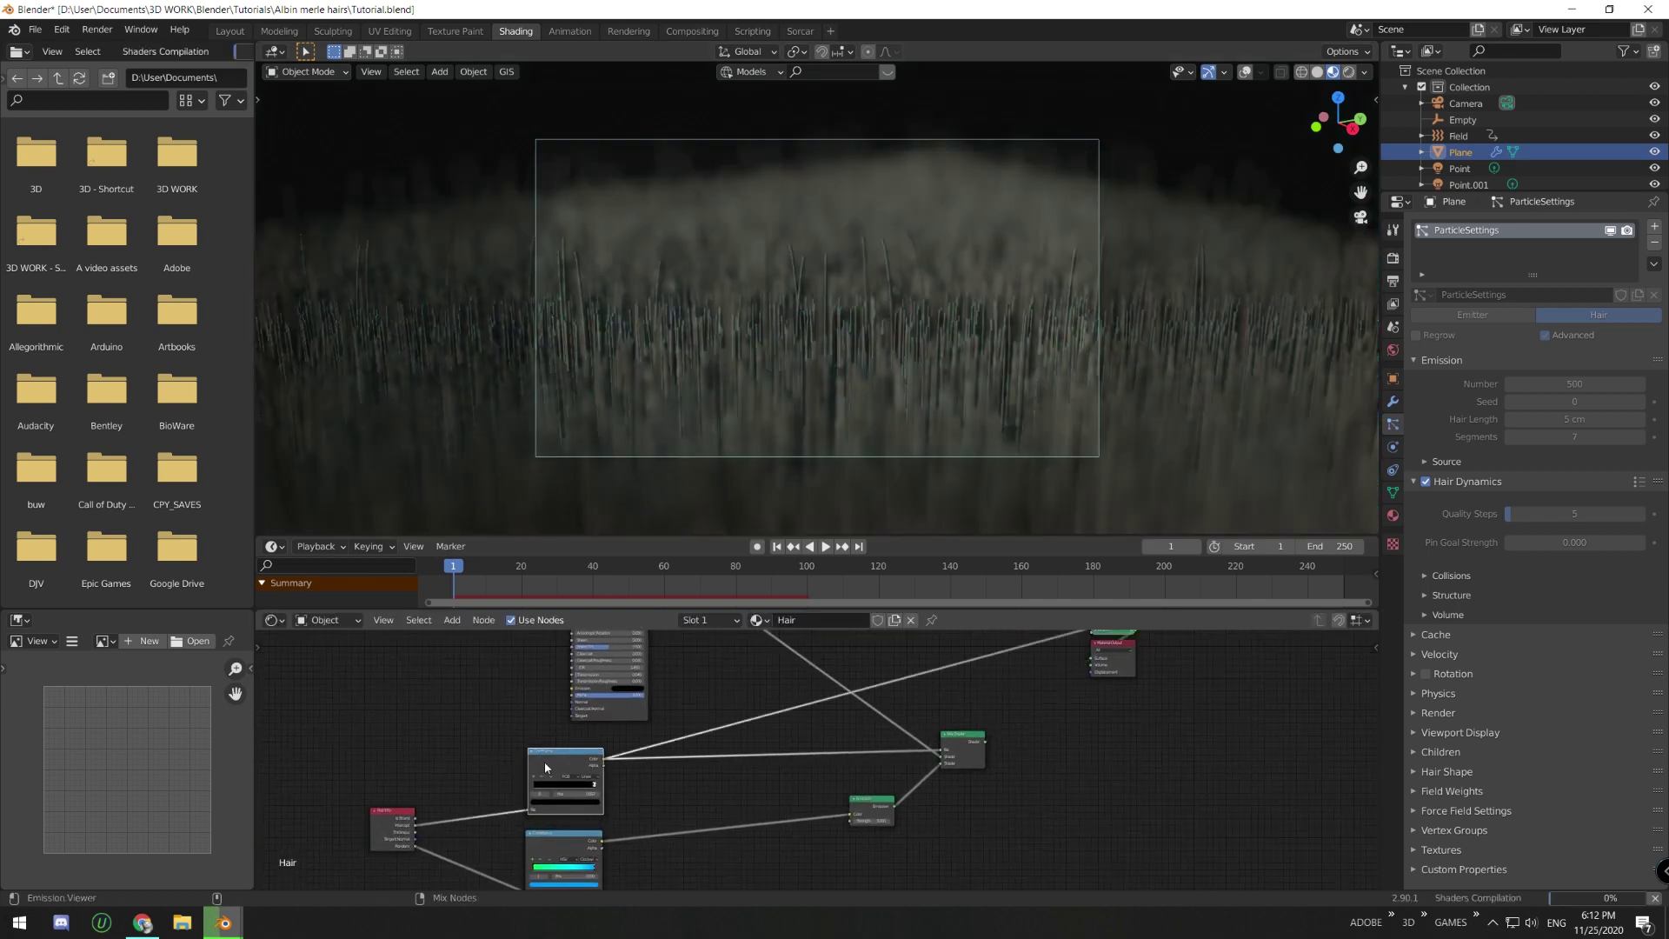
{"action": "left_click", "coordinate": [966, 749], "text": "ctrl+shift"}
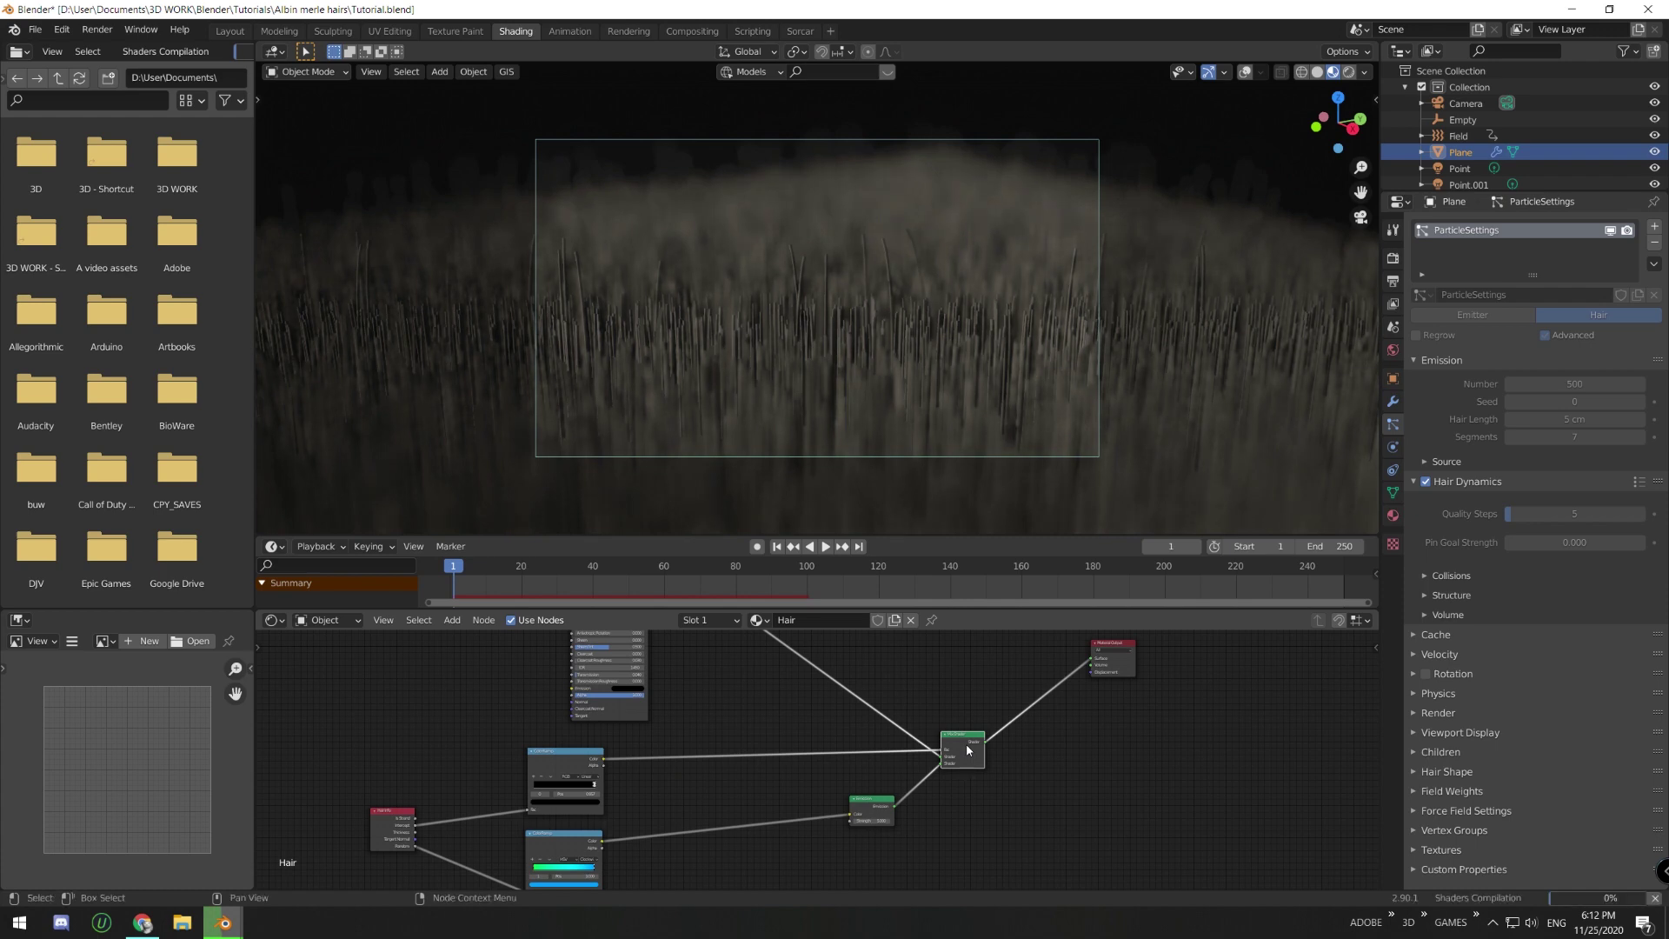
{"action": "middle_click_drag", "start_coordinate": [996, 810], "coordinate": [997, 760]}
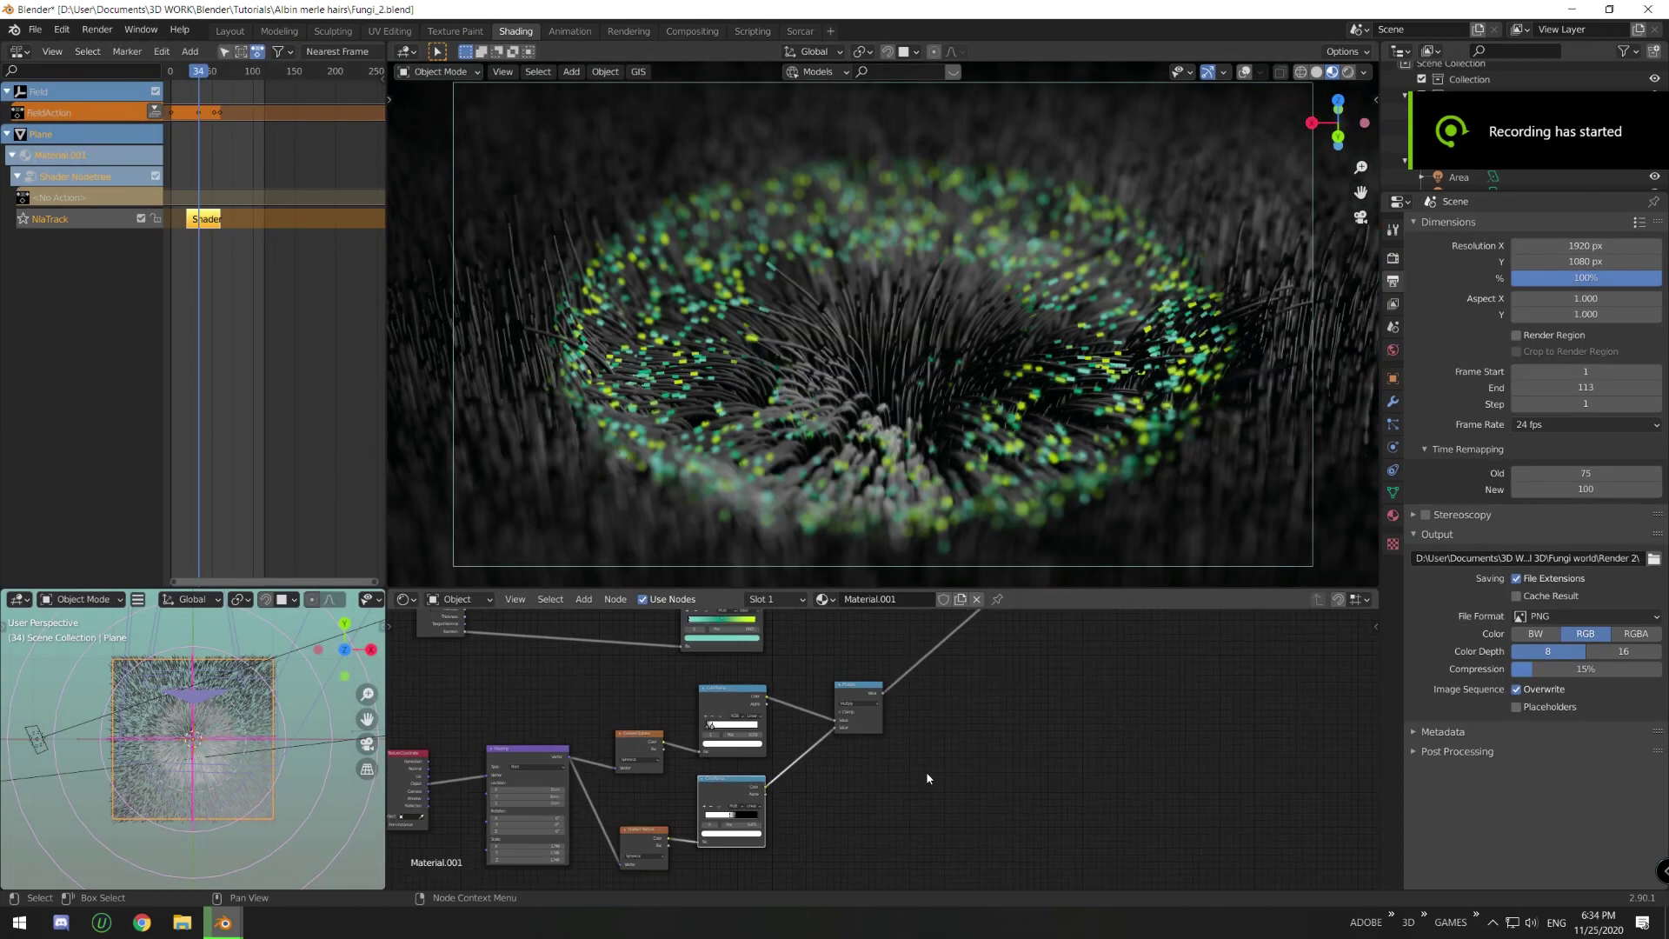
- Examine the Material.001 node tree from the gradient mask branch up to the Mix Shader and Material Output
{"action": "middle_click_drag", "start_coordinate": [925, 776], "coordinate": [1056, 777]}
{"action": "left_click_drag", "start_coordinate": [773, 817], "coordinate": [769, 796]}
{"action": "scroll", "coordinate": [922, 779], "scroll_direction": "up", "scroll_amount": 3}
{"action": "middle_click_drag", "start_coordinate": [1199, 621], "coordinate": [993, 878]}
{"action": "scroll", "coordinate": [957, 786], "scroll_direction": "down", "scroll_amount": 5}
{"action": "scroll", "coordinate": [874, 775], "scroll_direction": "down", "scroll_amount": 3}
{"action": "middle_click_drag", "start_coordinate": [867, 779], "coordinate": [840, 803]}
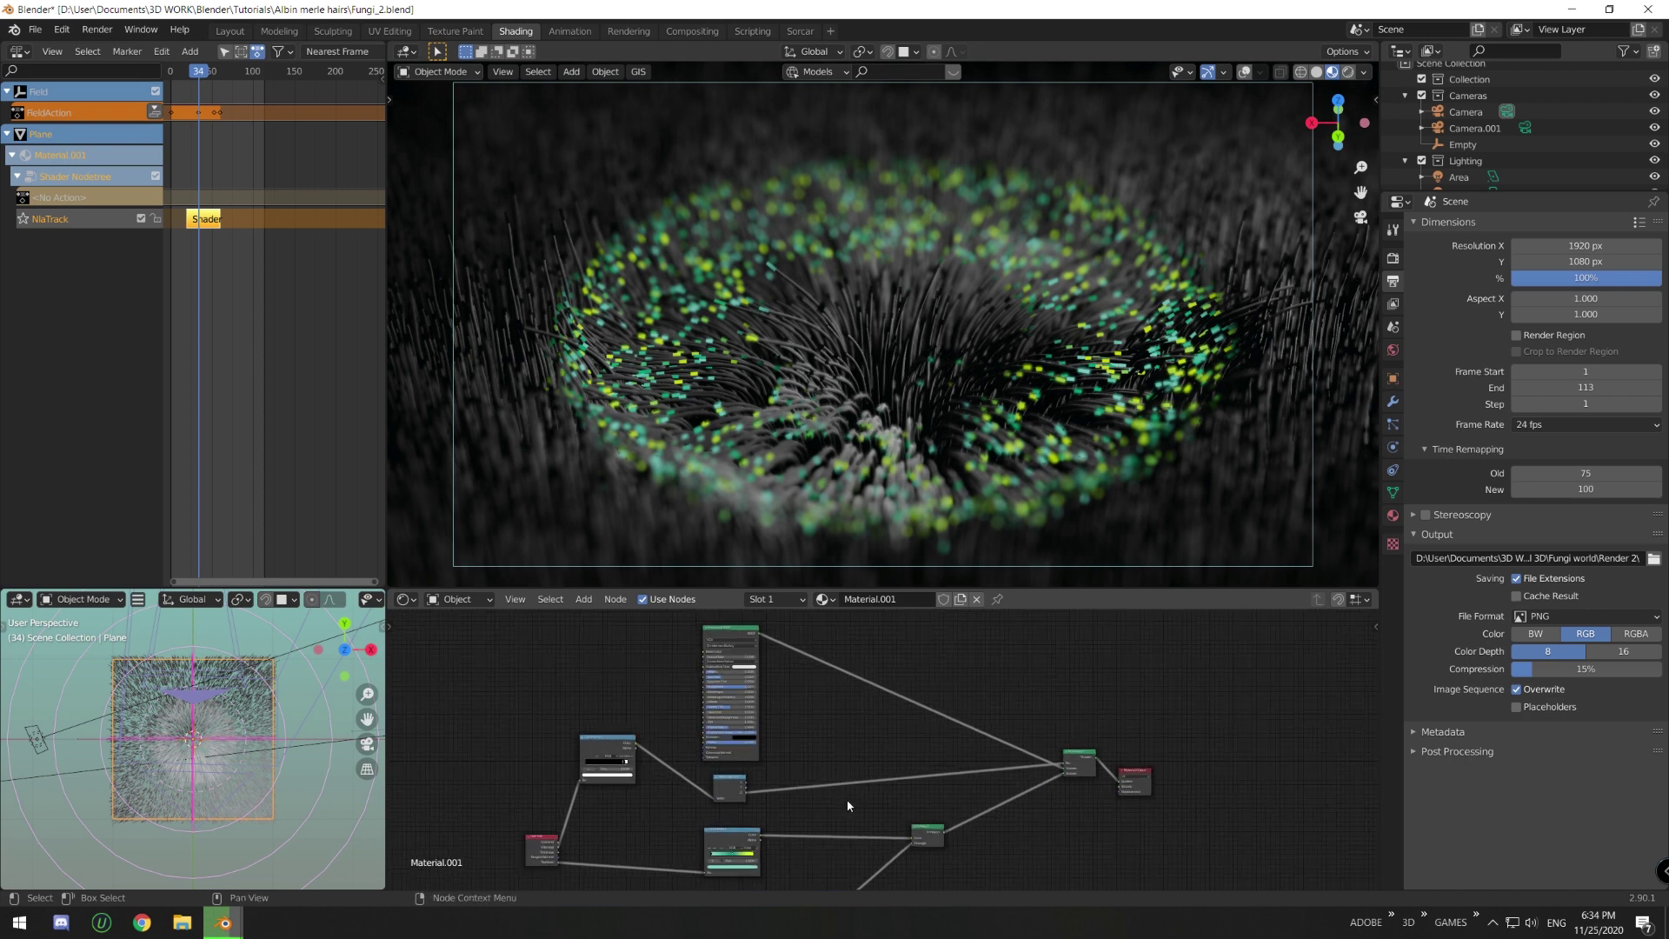
{"action": "middle_click_drag", "start_coordinate": [879, 874], "coordinate": [954, 664], "text": "shift"}
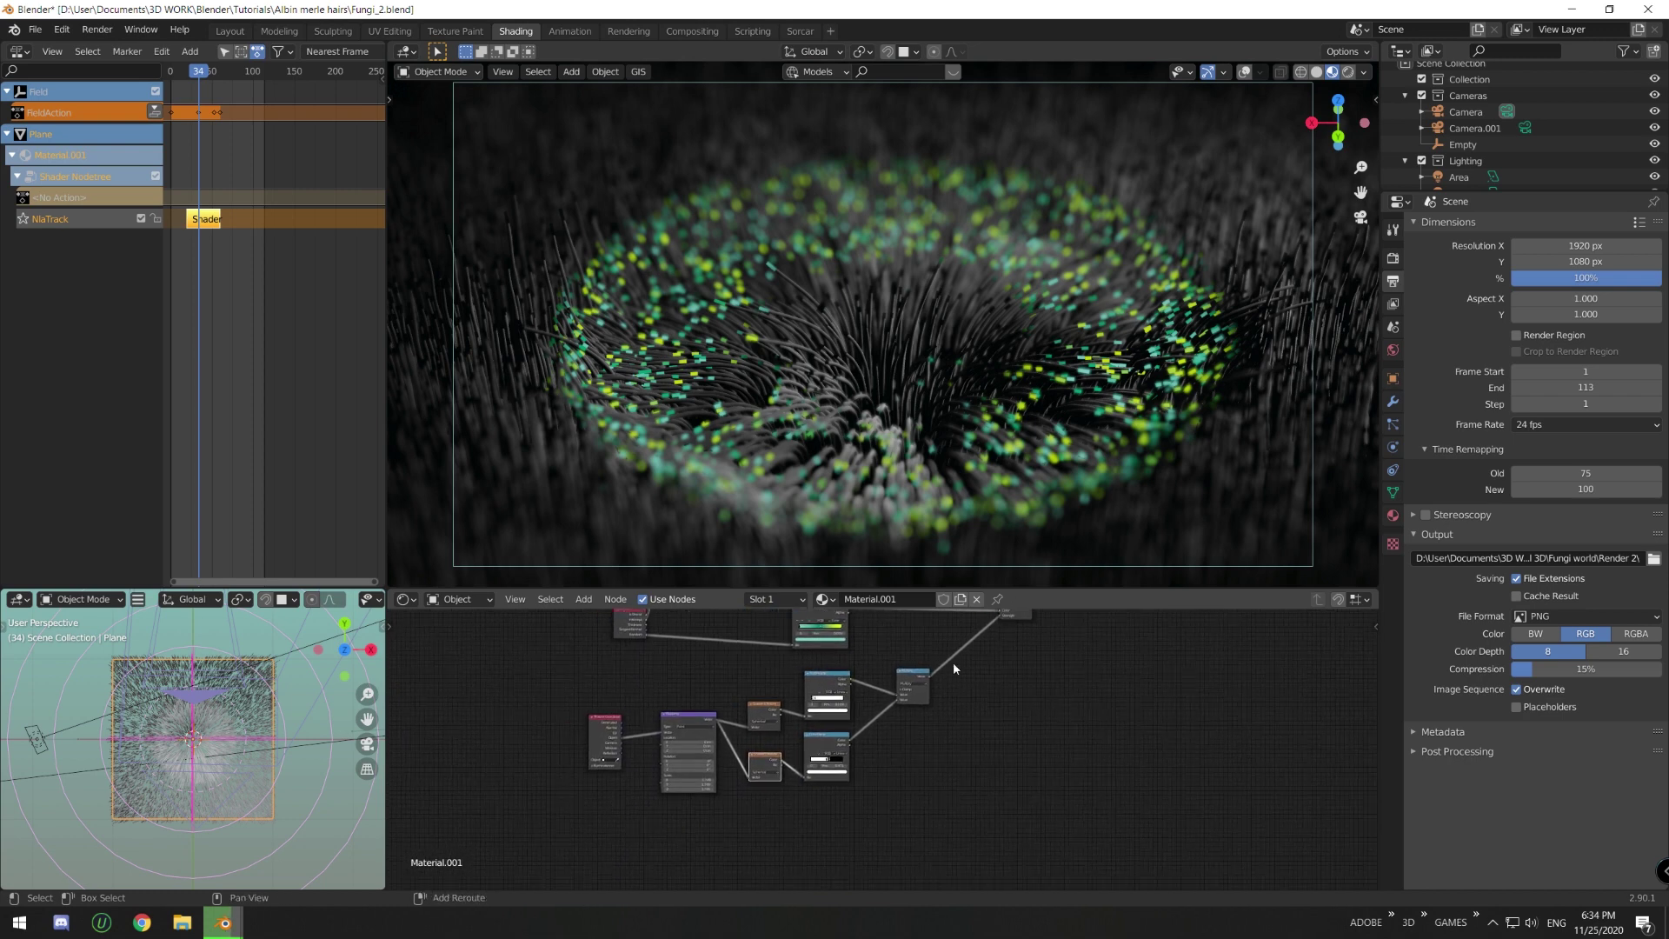
- Select the gradient mask branch and inspect the Multiply node that combines its two ColorRamps
{"action": "left_click_drag", "start_coordinate": [522, 668], "coordinate": [1073, 841]}
{"action": "scroll", "coordinate": [1047, 774], "scroll_direction": "up", "scroll_amount": 5}
{"action": "middle_click_drag", "start_coordinate": [1024, 755], "coordinate": [943, 845]}
{"action": "scroll", "coordinate": [927, 737], "scroll_direction": "up", "scroll_amount": 3}
{"action": "left_click", "coordinate": [926, 738]}
{"action": "scroll", "coordinate": [925, 738], "scroll_direction": "up", "scroll_amount": 2}
{"action": "mouse_move", "coordinate": [855, 717]}
{"action": "middle_mouse_down"}
{"action": "mouse_move", "coordinate": [770, 788]}
{"action": "mouse_move", "coordinate": [870, 741]}
{"action": "middle_mouse_up"}
{"action": "scroll", "coordinate": [838, 800], "scroll_direction": "up", "scroll_amount": 4}
- Try the Square Root operation on the math node that combines the ColorRamps, and return it to Multiply
{"action": "key", "text": "shift+a"}
{"action": "key", "text": "shift+a"}
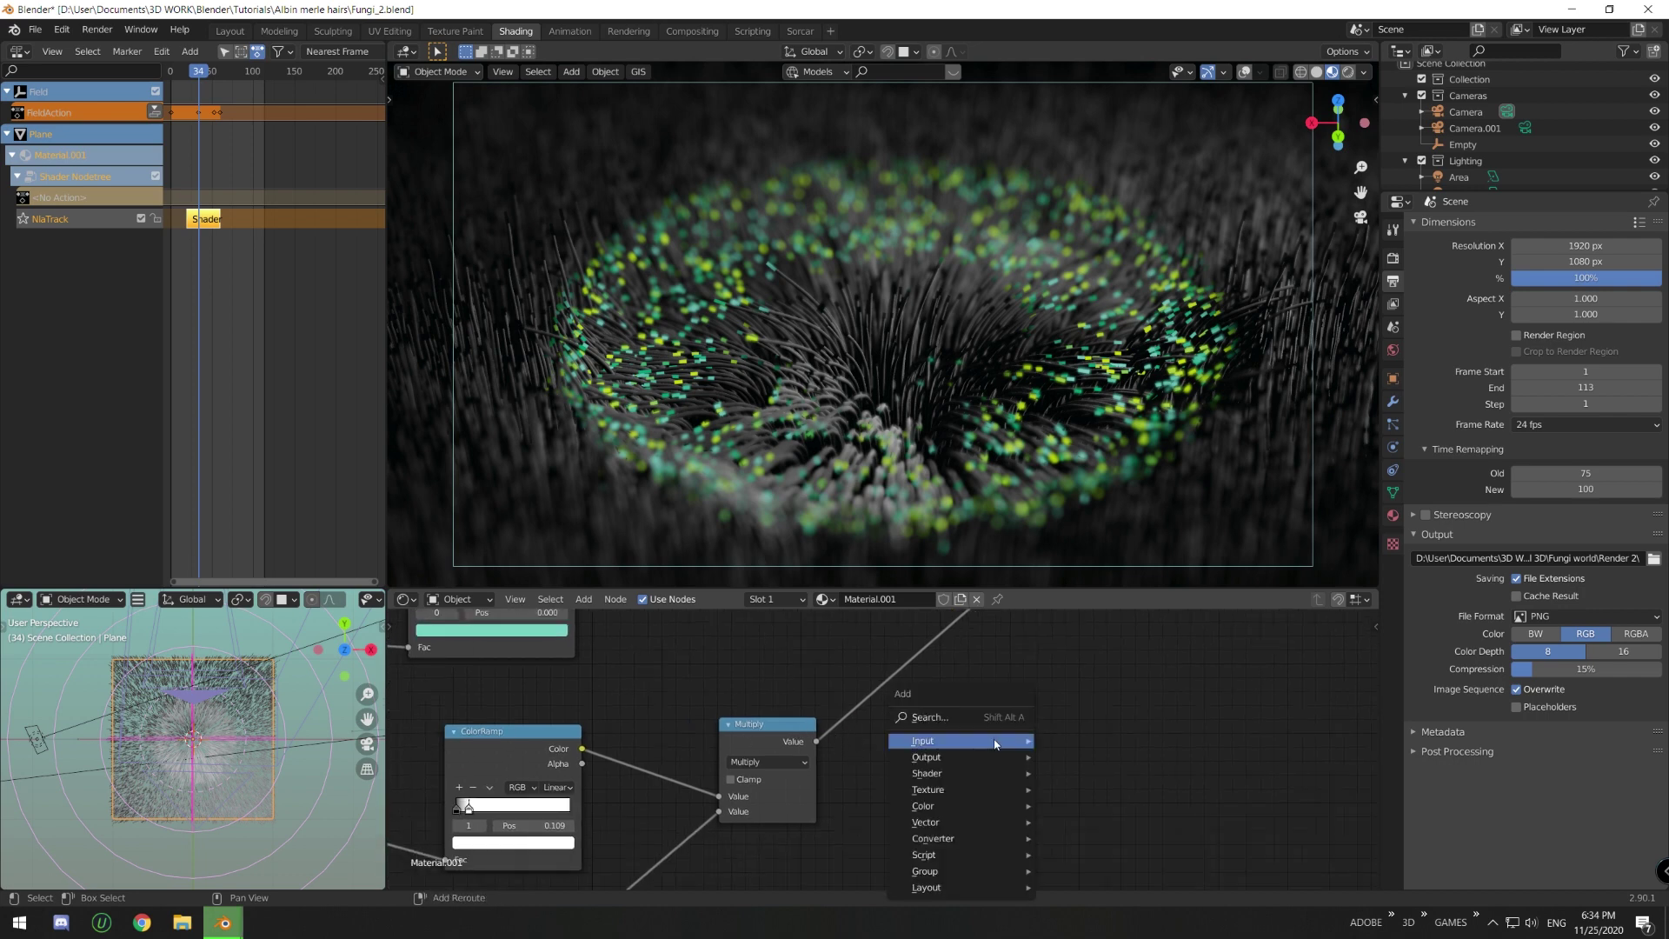
{"action": "key", "text": "Escape"}
{"action": "left_click", "coordinate": [767, 761]}
{"action": "left_click", "coordinate": [780, 700]}
{"action": "left_click", "coordinate": [765, 763]}
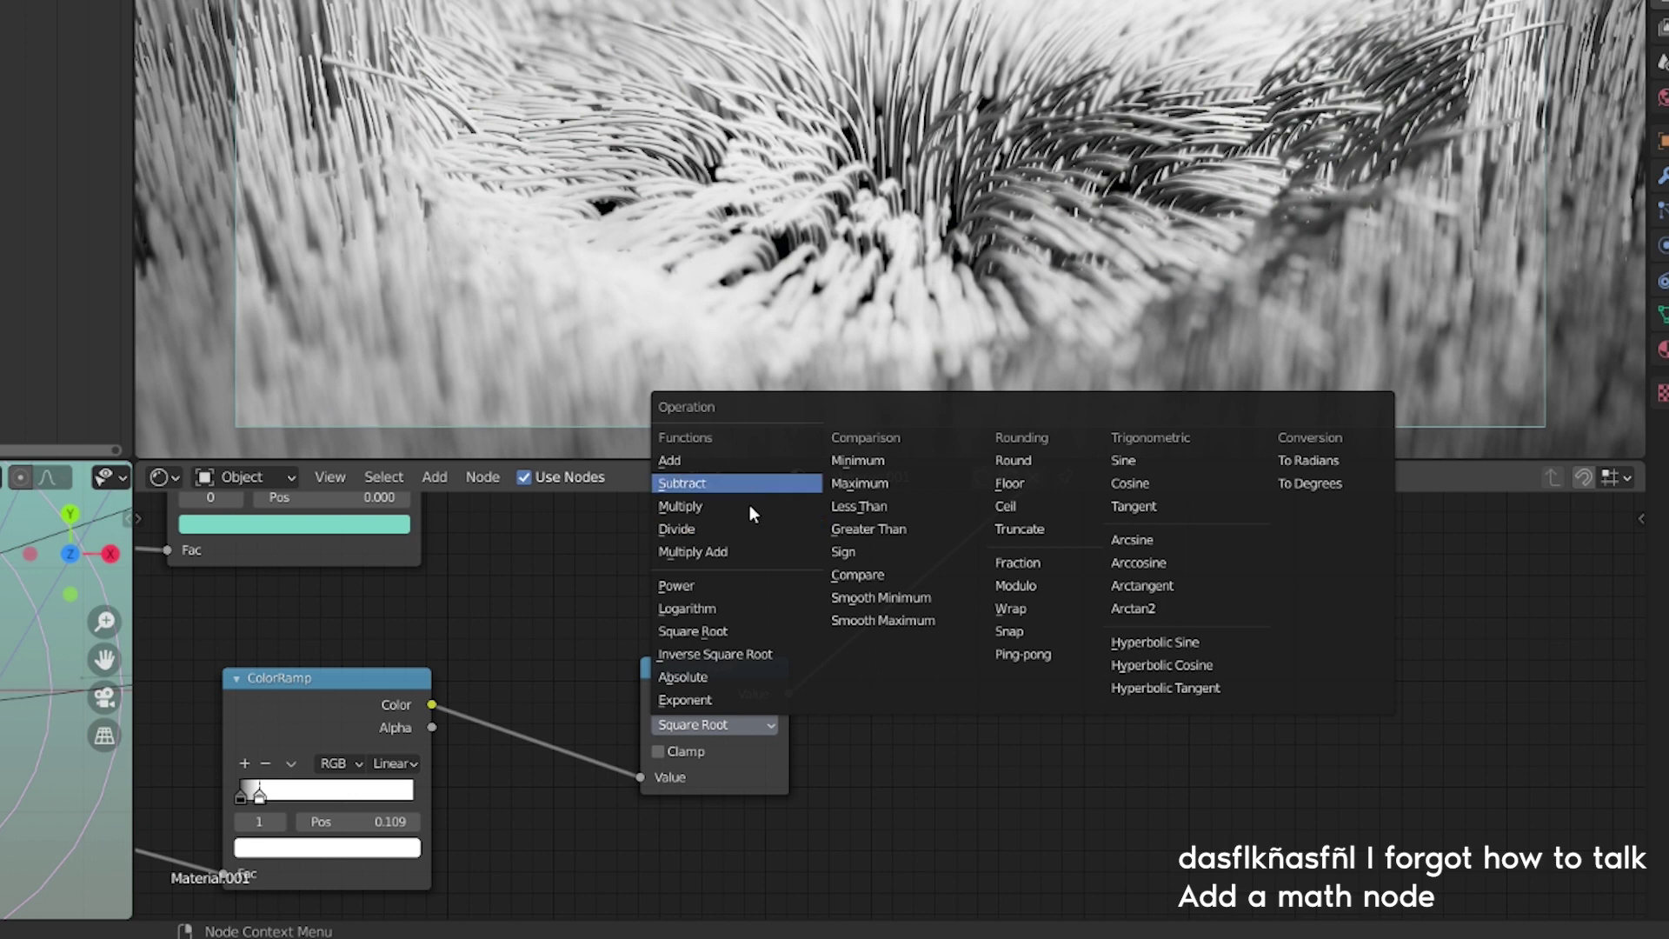
{"action": "left_click", "coordinate": [749, 506]}
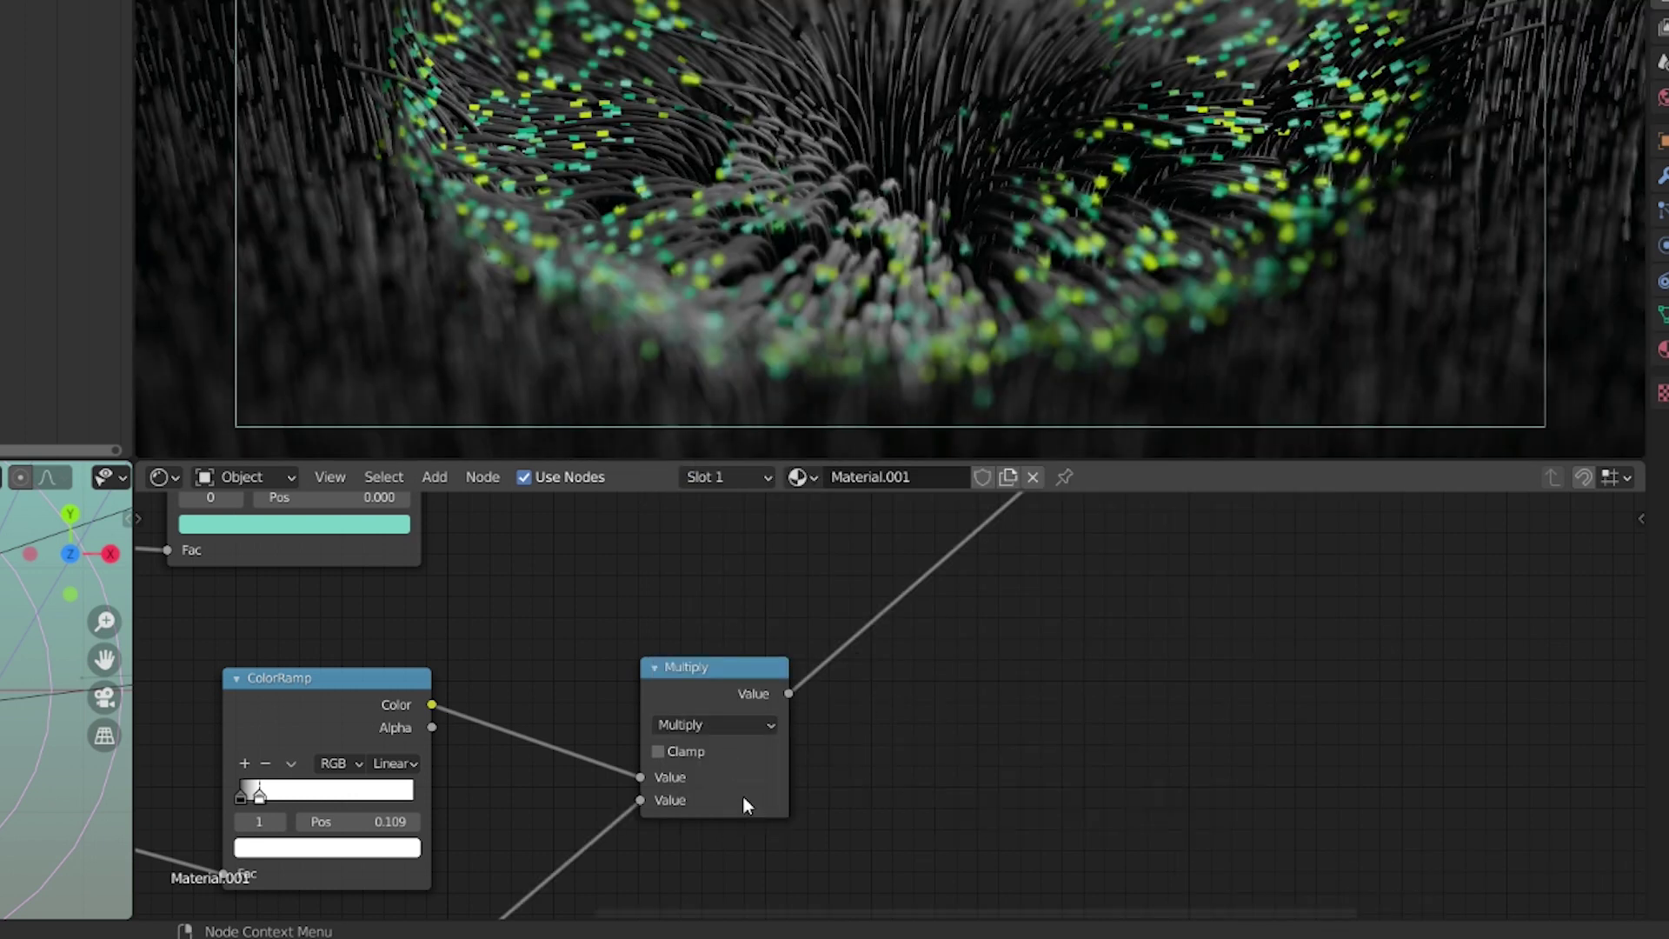
- Preview the upper mask ColorRamp on the hairs and inspect the Gradient Texture and Mapping nodes feeding it
{"action": "middle_click_drag", "start_coordinate": [751, 802], "coordinate": [1104, 848]}
{"action": "left_click", "coordinate": [652, 738], "text": "ctrl+shift"}
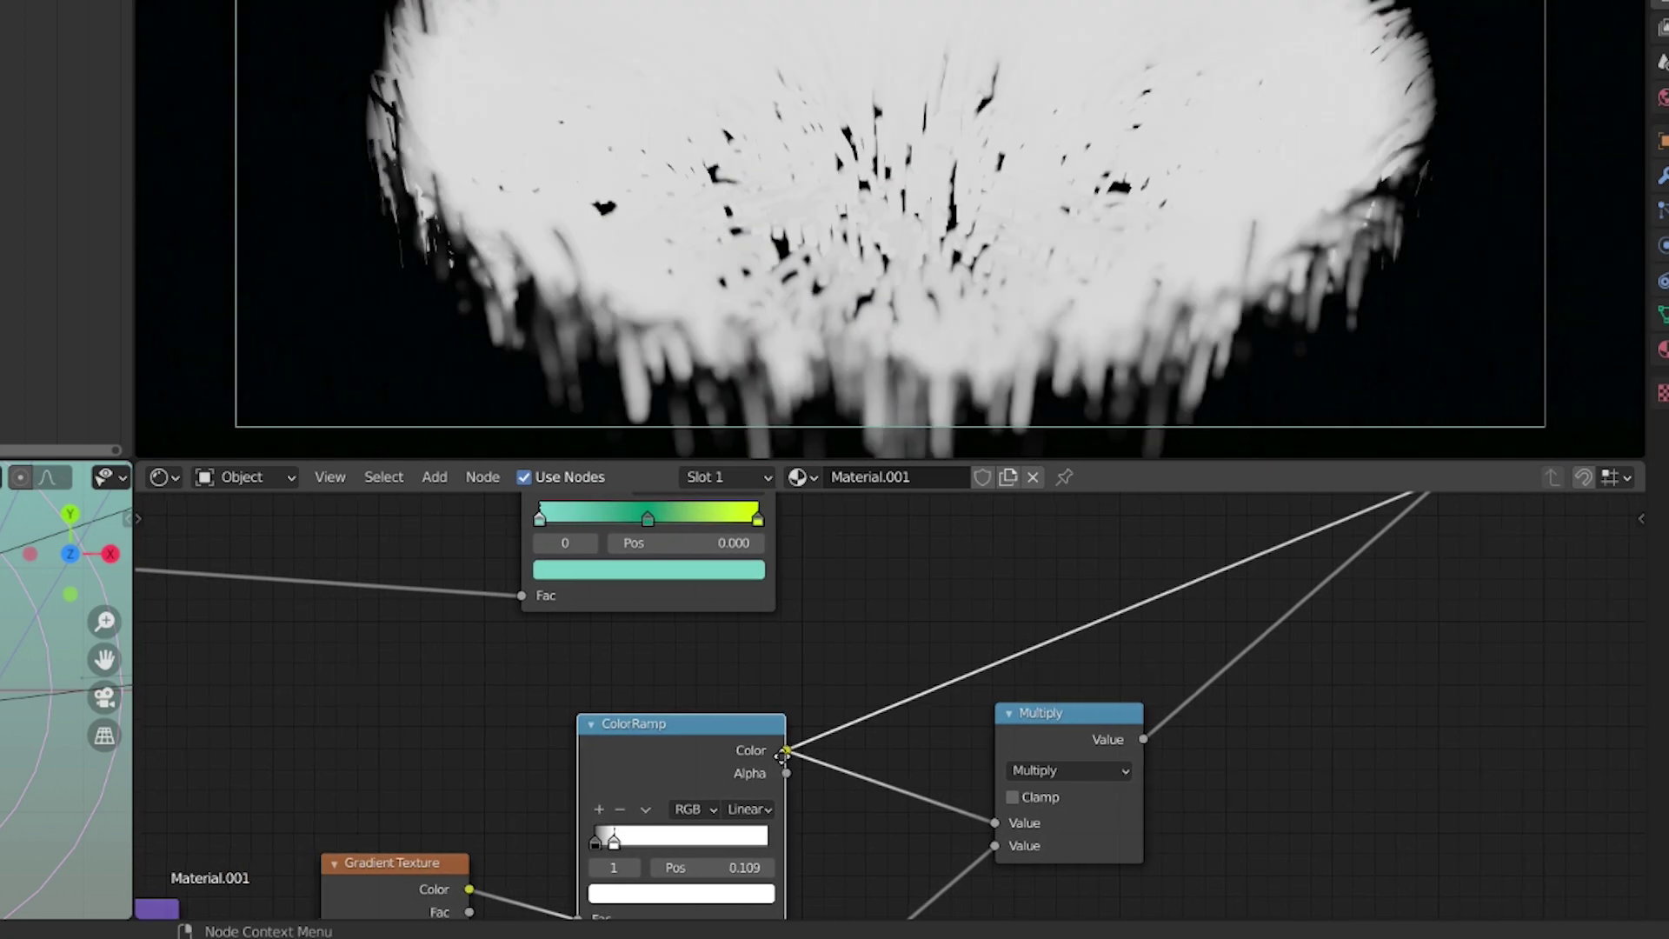
{"action": "middle_click_drag", "start_coordinate": [774, 766], "coordinate": [785, 685]}
{"action": "scroll", "coordinate": [747, 679], "scroll_direction": "down", "scroll_amount": 2}
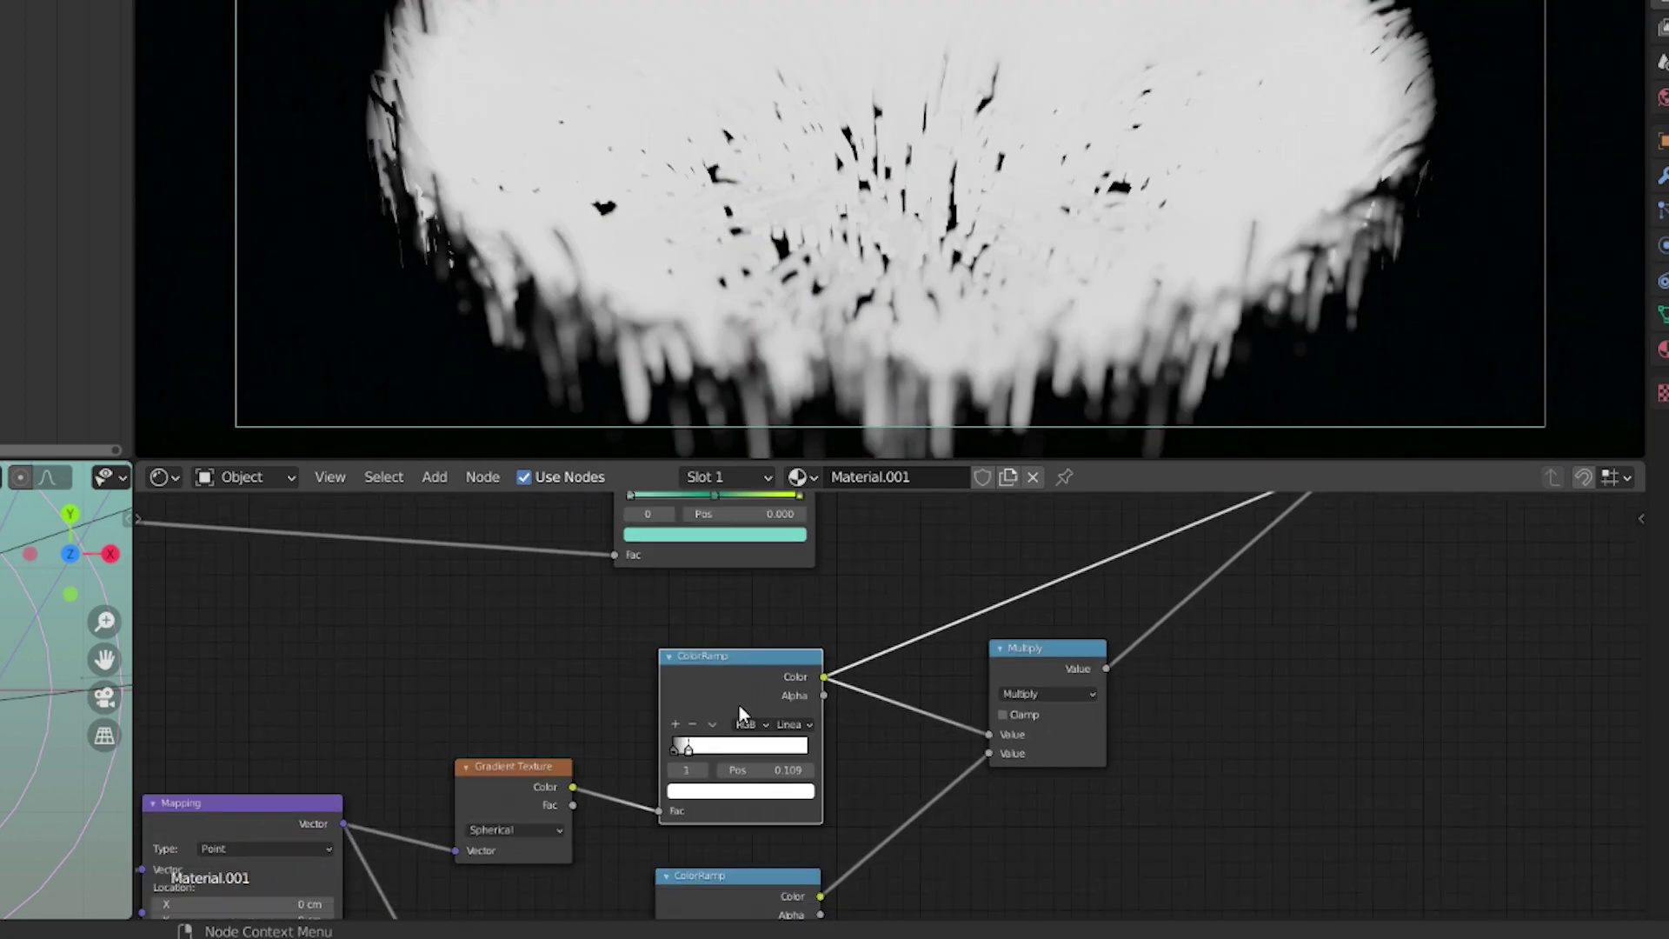
{"action": "middle_click_drag", "start_coordinate": [594, 758], "coordinate": [864, 697]}
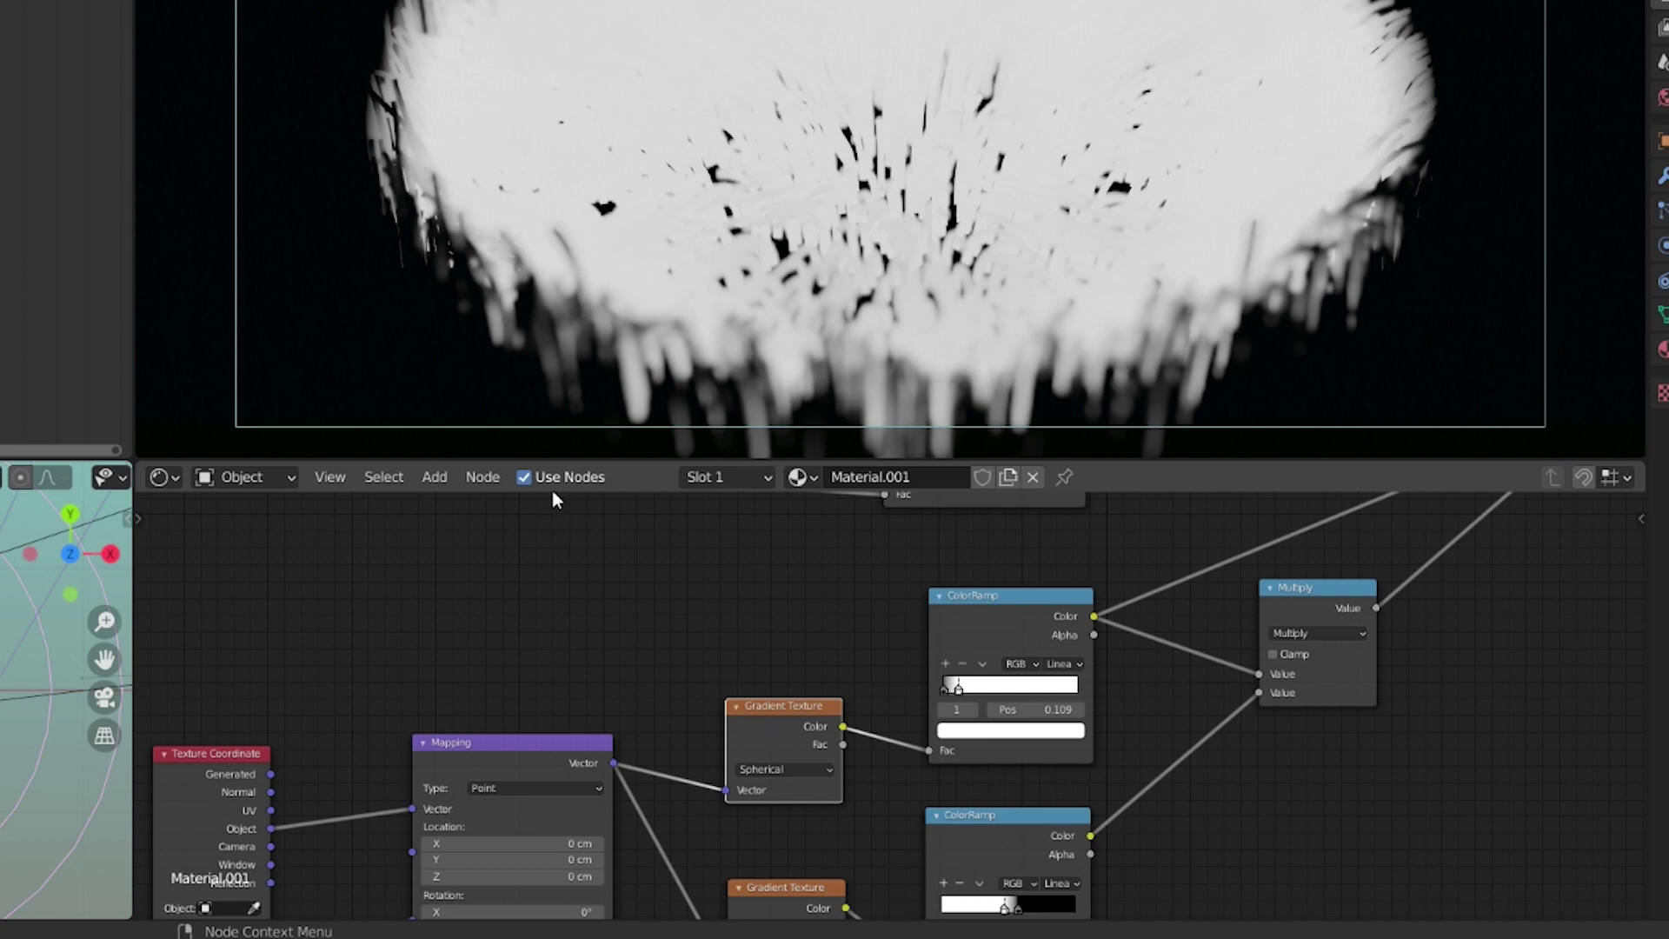
- Try the Generated texture coordinate as the Mapping node's vector, and reconnect the Object coordinate
{"action": "middle_click_drag", "start_coordinate": [283, 747], "coordinate": [387, 576]}
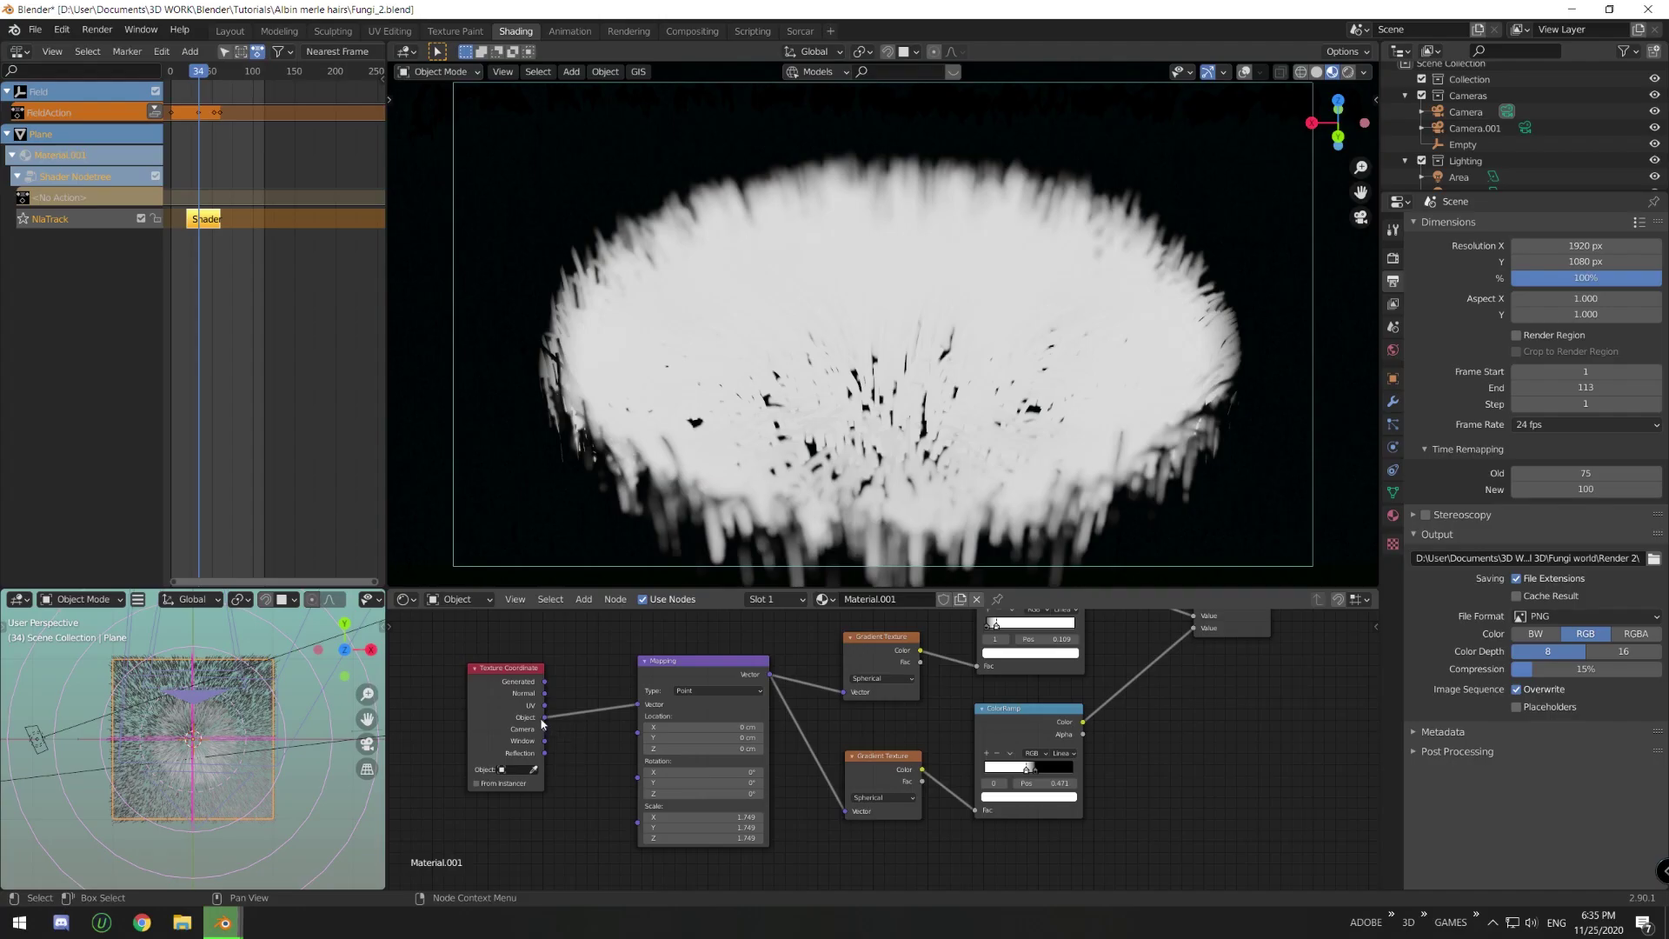
{"action": "left_click_drag", "start_coordinate": [544, 682], "coordinate": [639, 704]}
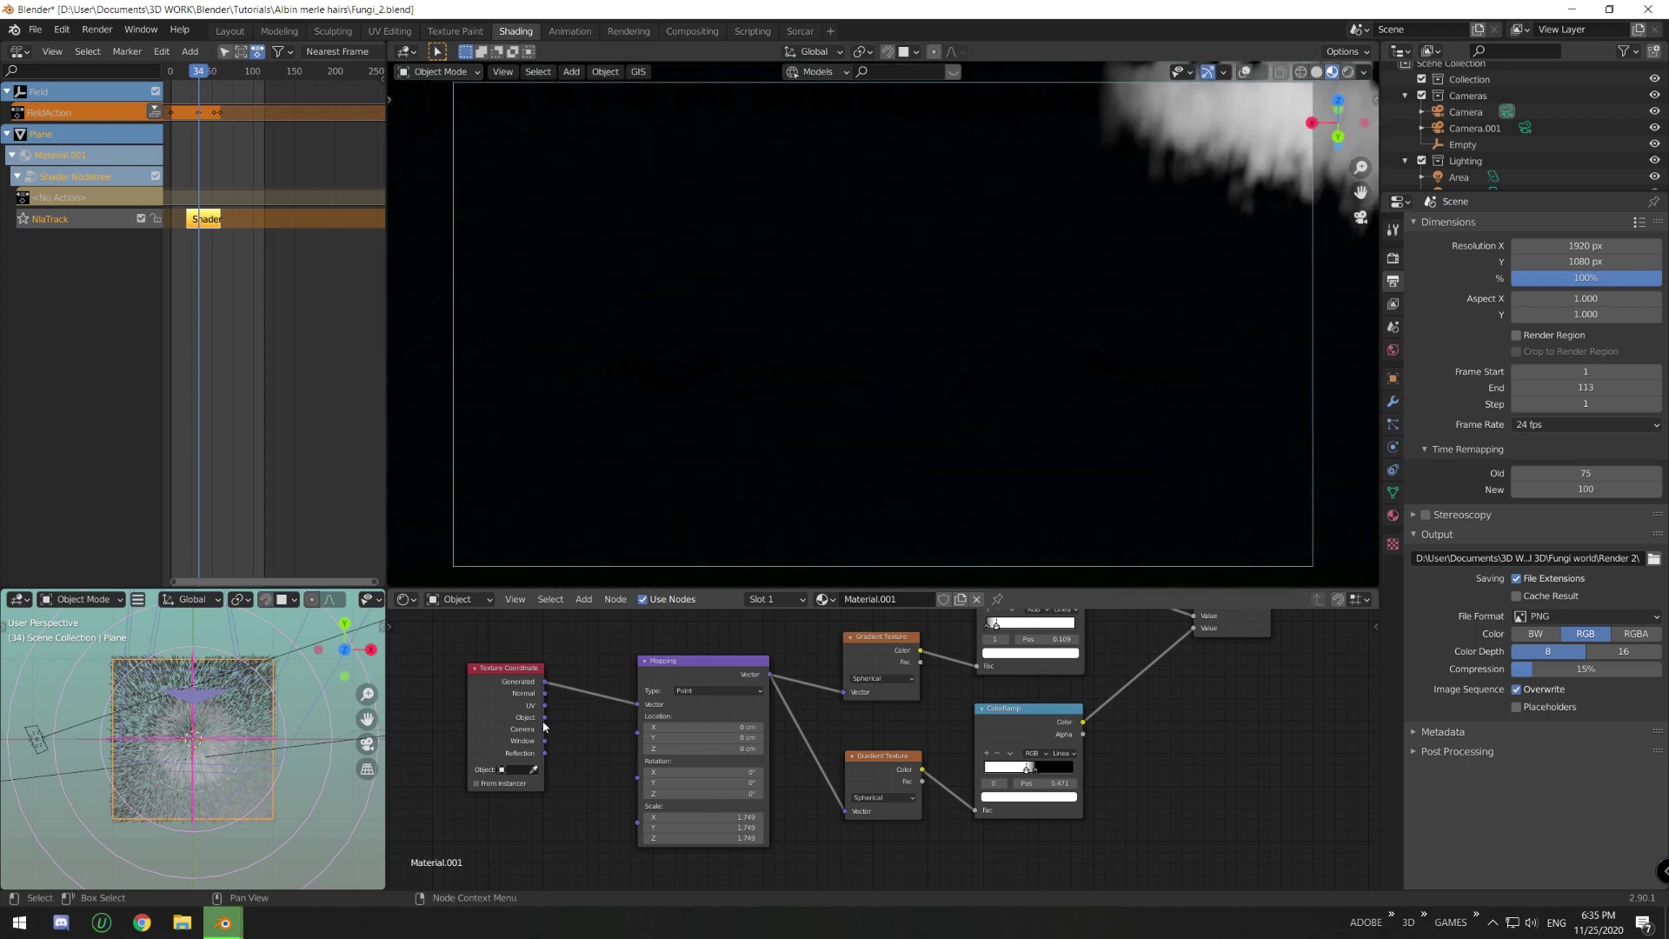
{"action": "scroll", "coordinate": [1083, 304], "scroll_direction": "down", "scroll_amount": 4}
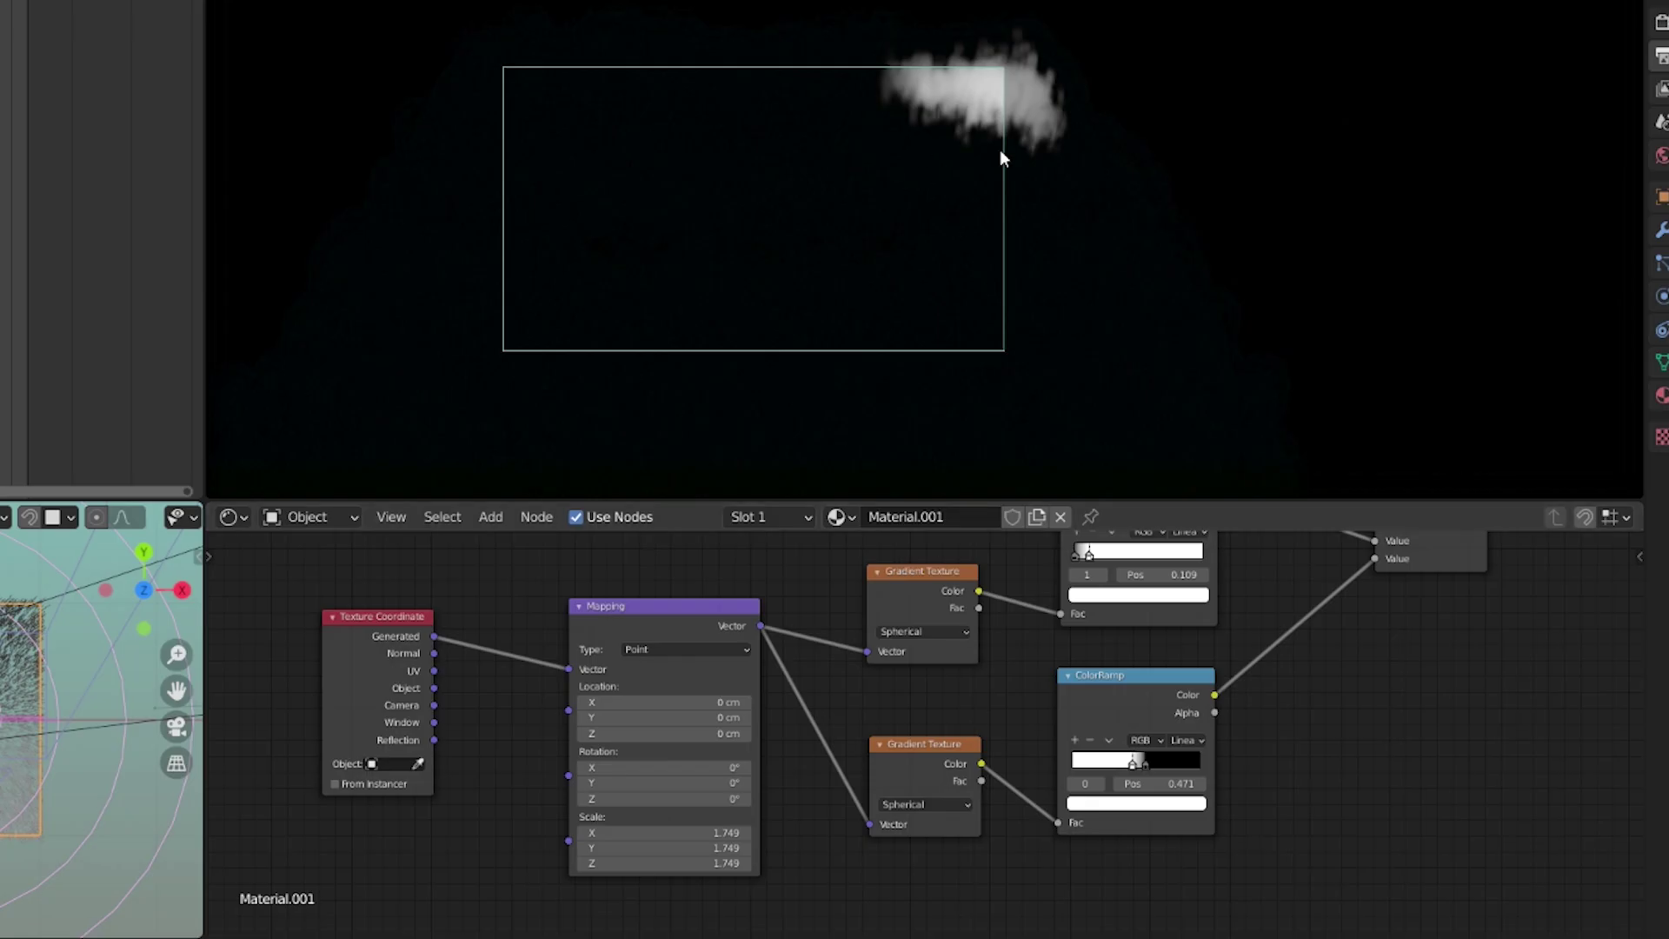
{"action": "left_click_drag", "start_coordinate": [434, 687], "coordinate": [568, 669]}
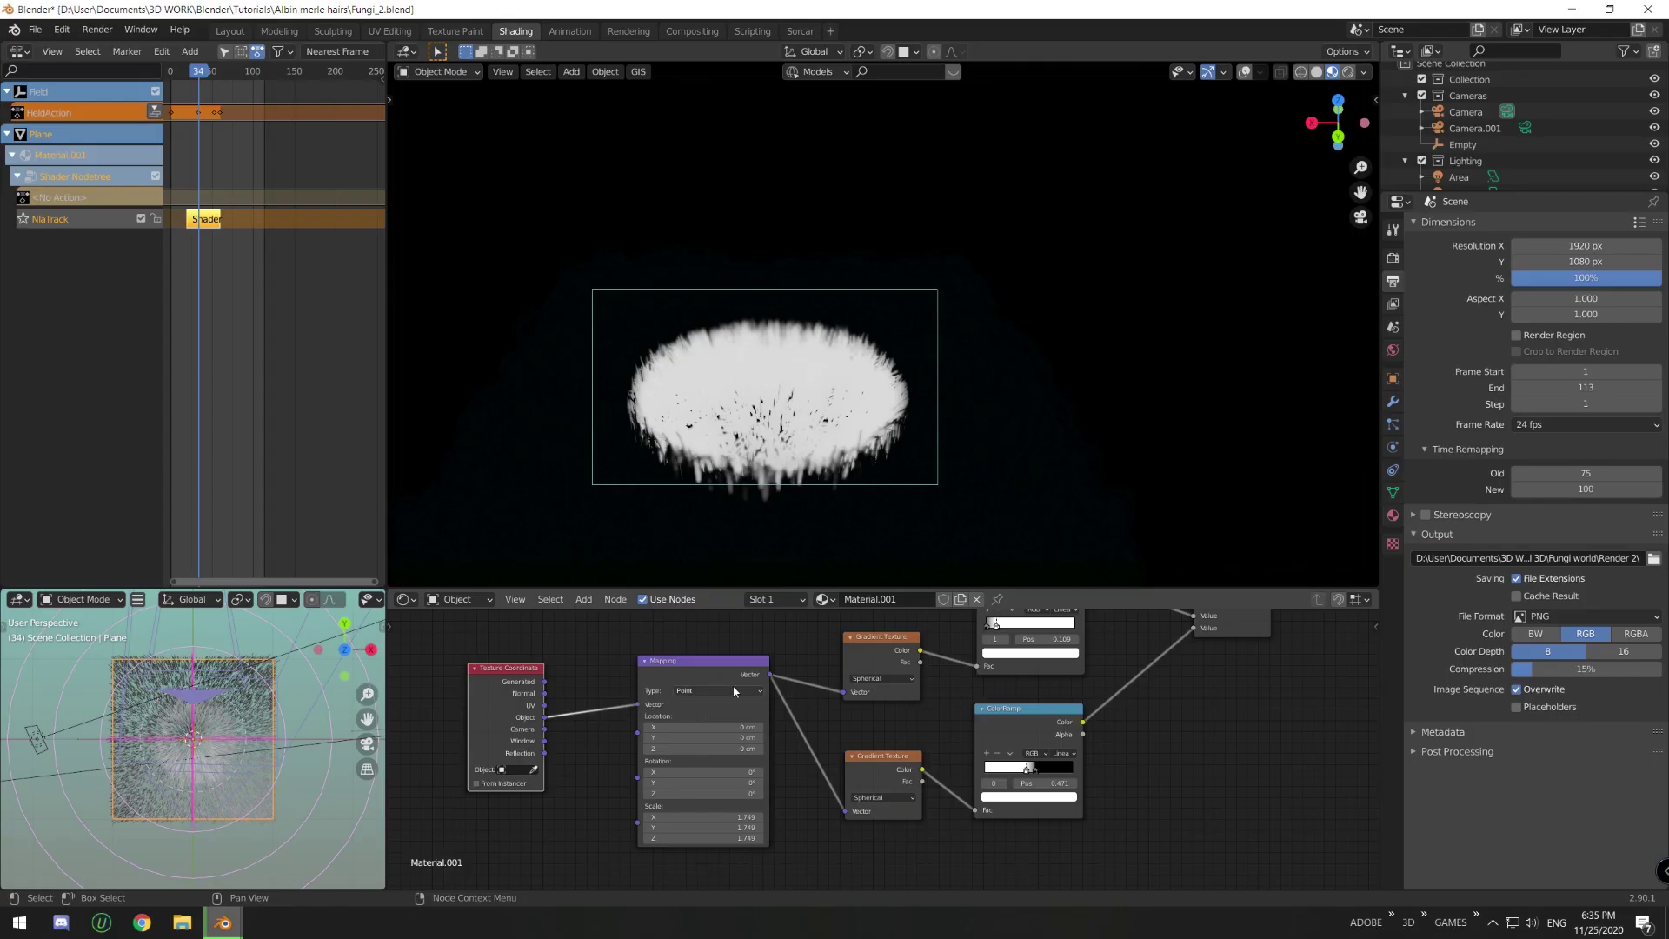
- Preview the upper Gradient Texture on the hairs and check its gradient type options, keeping Spherical
{"action": "scroll", "coordinate": [952, 675], "scroll_direction": "up", "scroll_amount": 5}
{"action": "middle_click_drag", "start_coordinate": [952, 675], "coordinate": [781, 827]}
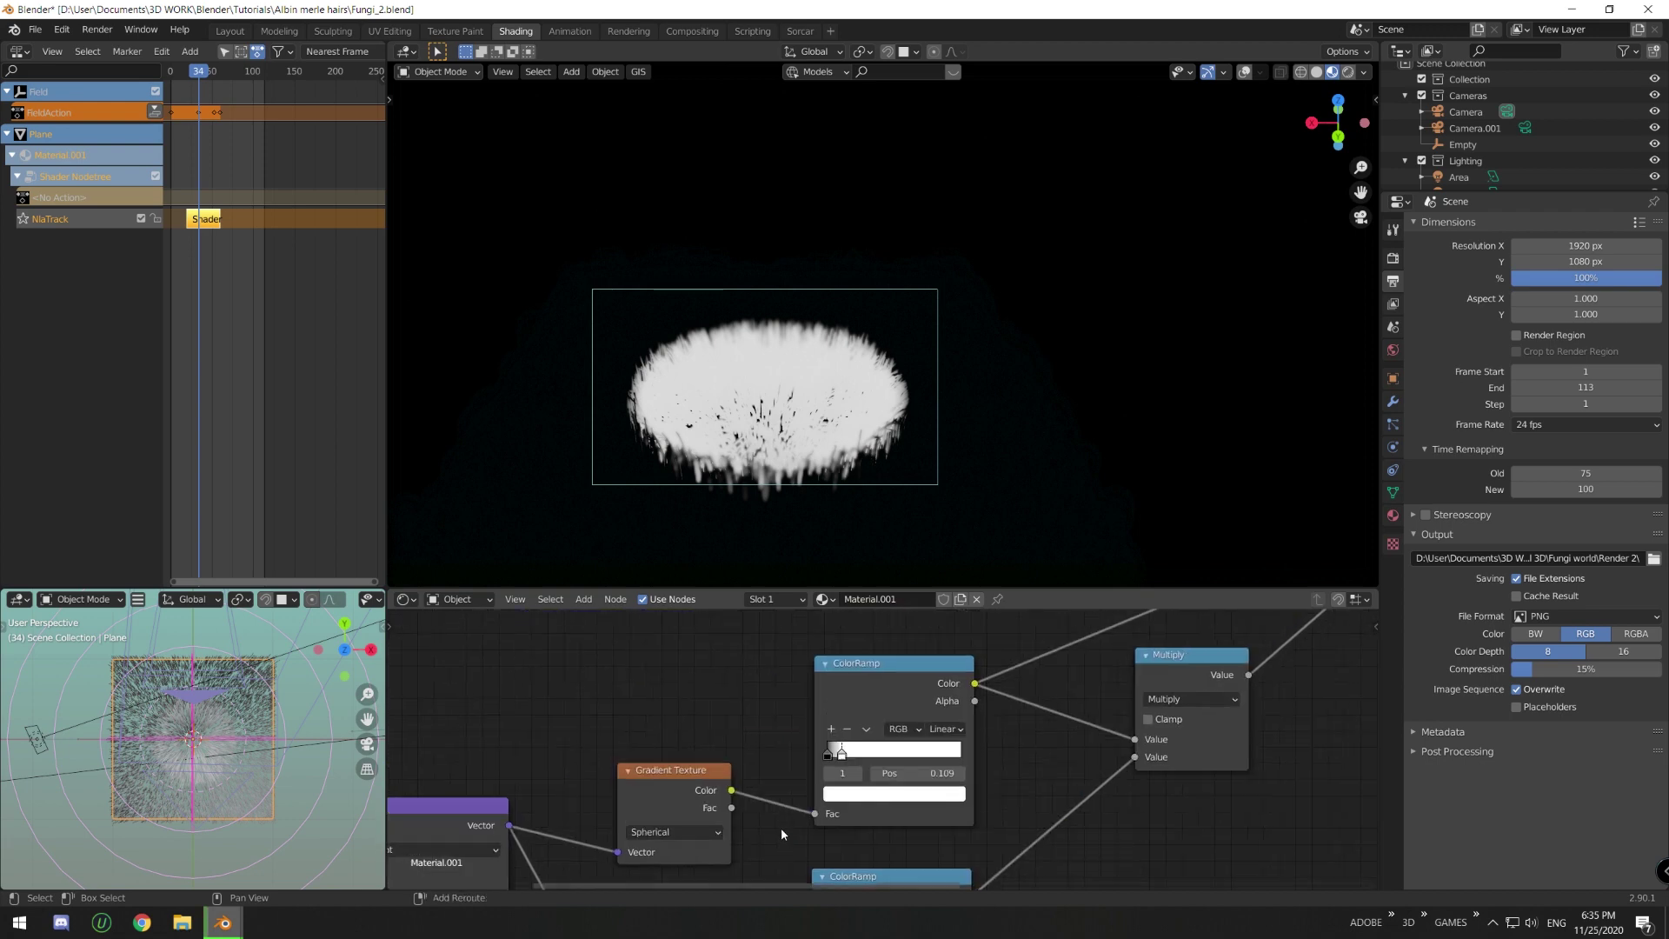
{"action": "left_click", "coordinate": [705, 798], "text": "ctrl+shift"}
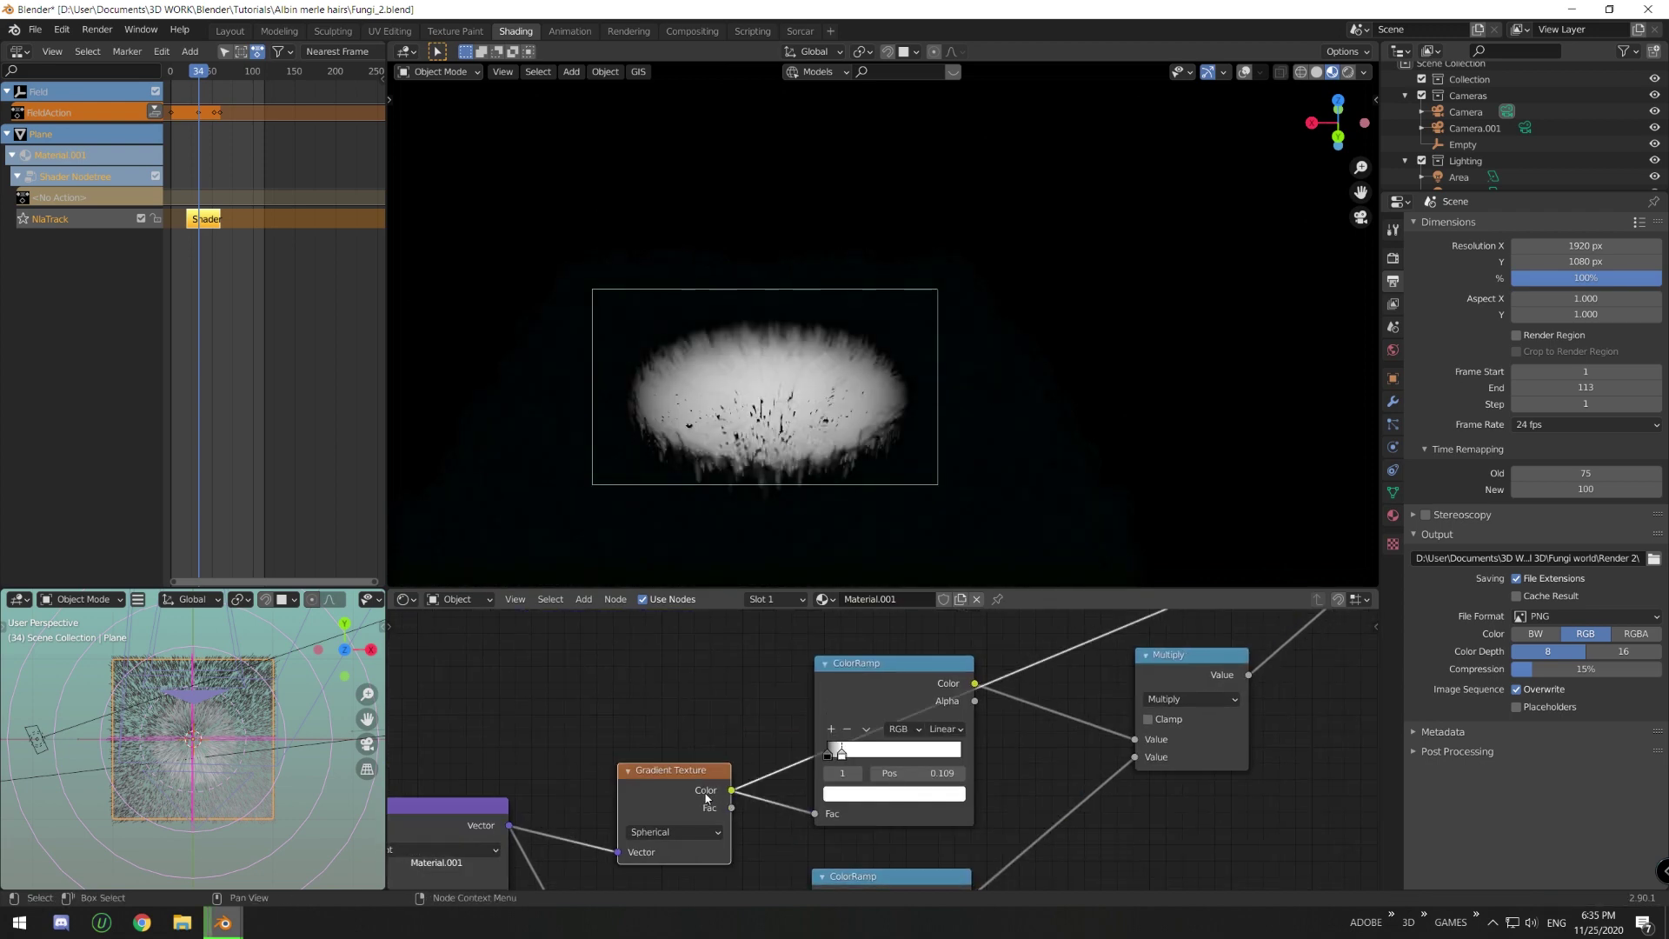
{"action": "left_click", "coordinate": [674, 831]}
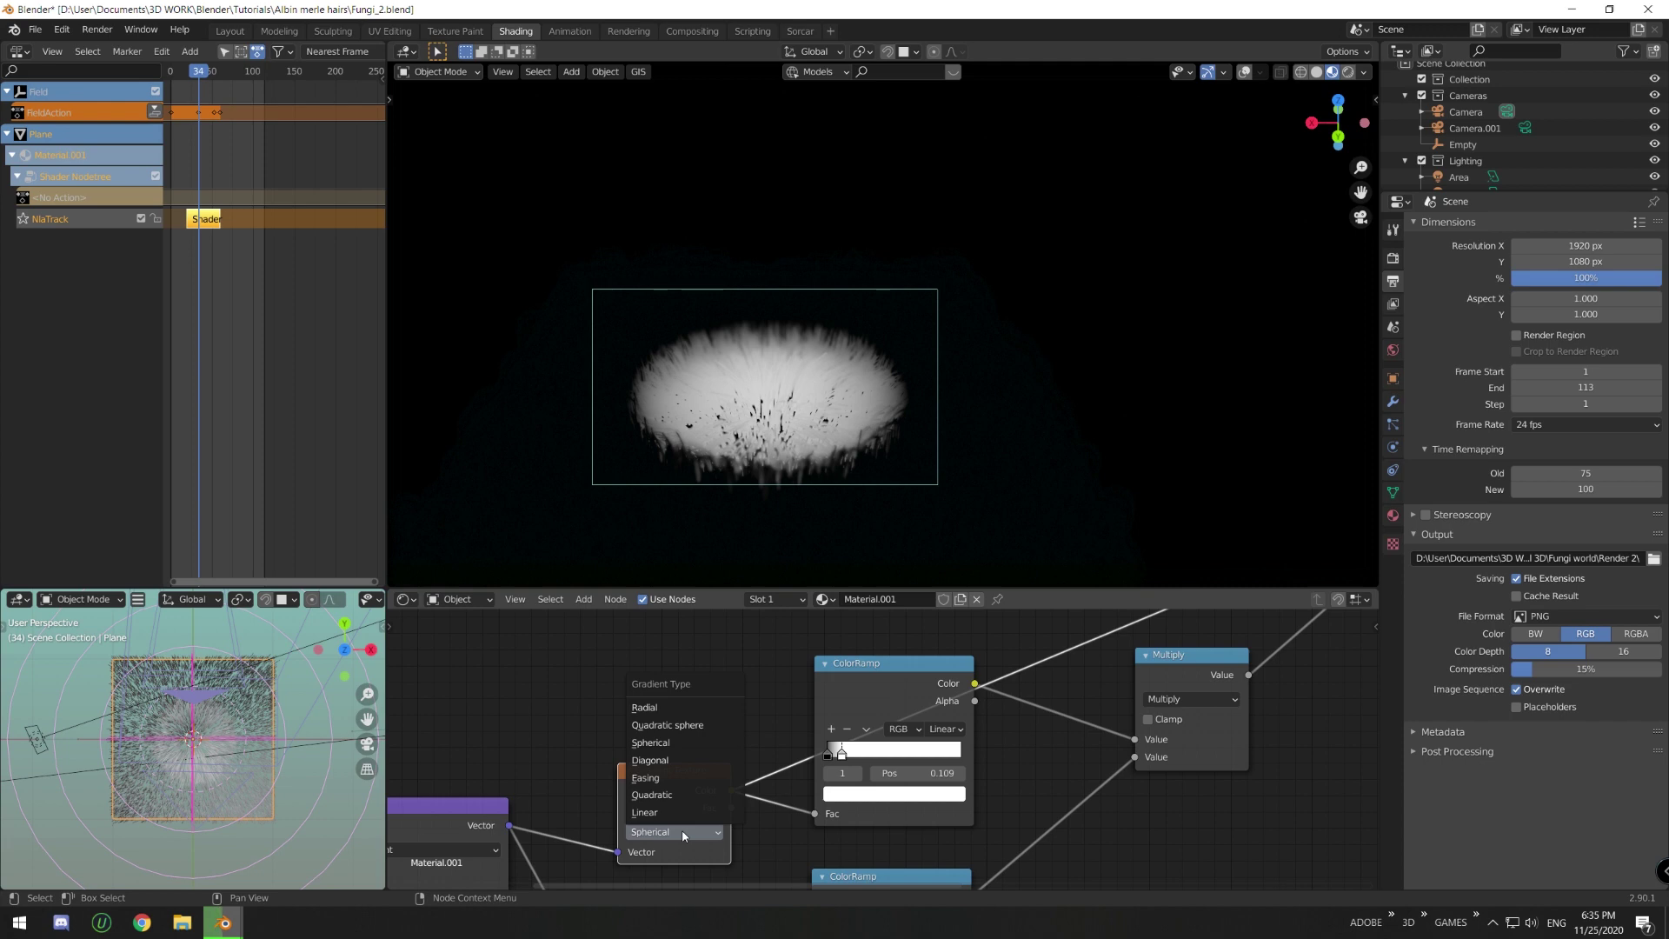
{"action": "left_click", "coordinate": [683, 832]}
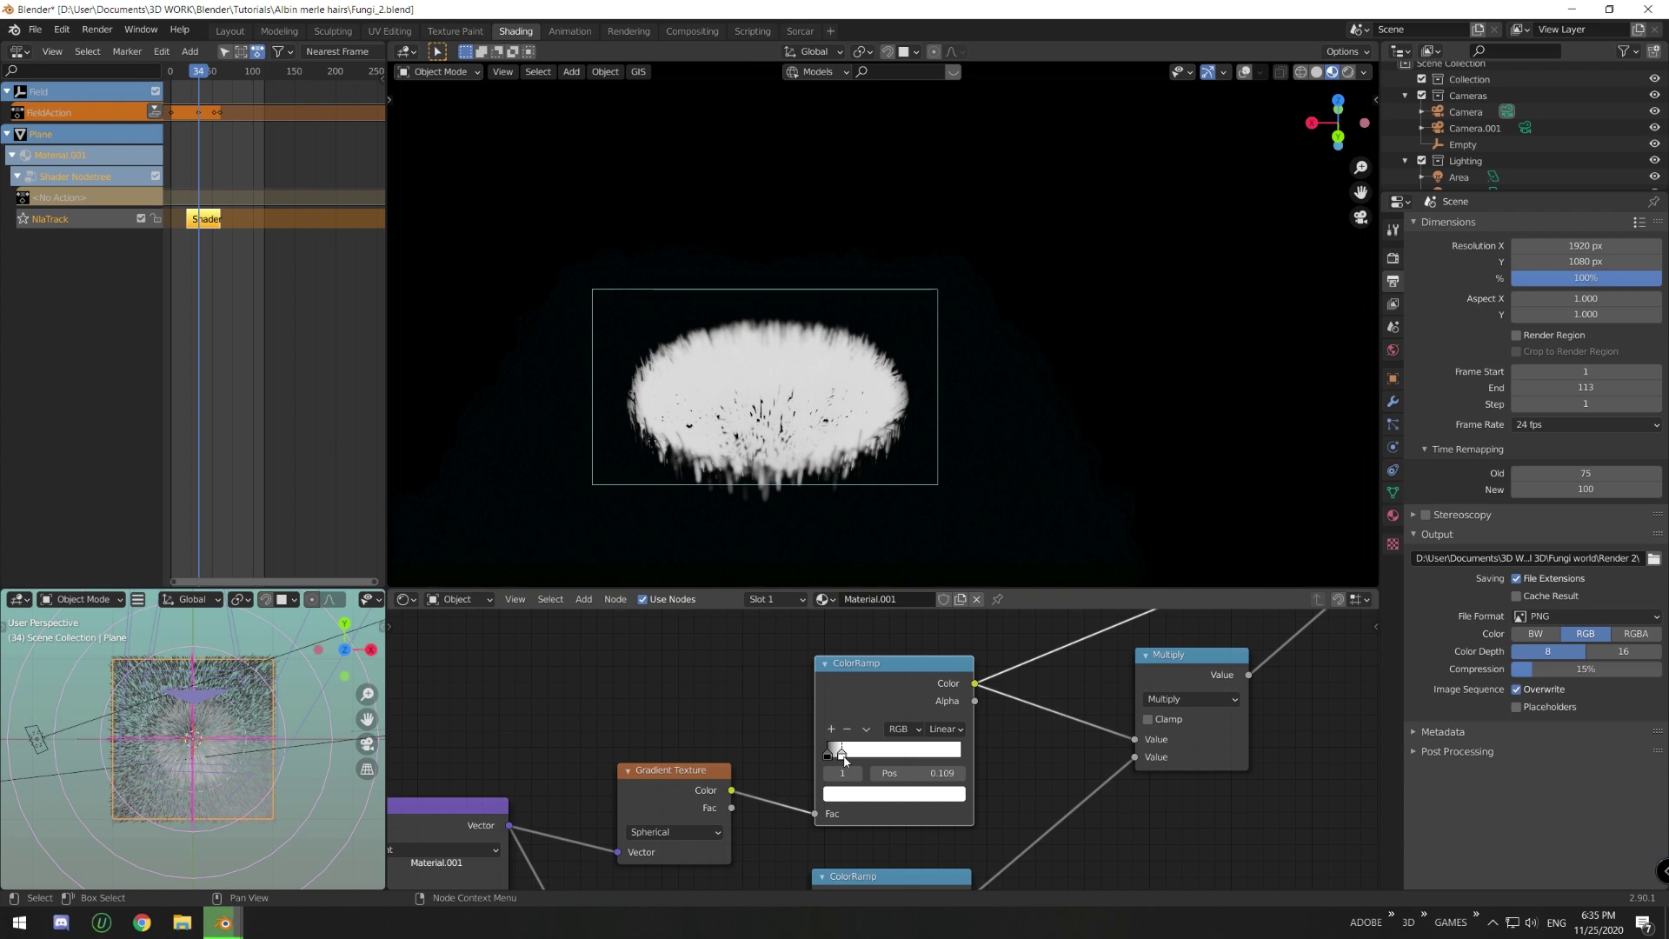
- Move the upper mask ColorRamp's white stop close to the black one, at position about 0.063
{"action": "key", "text": "ctrl+z"}
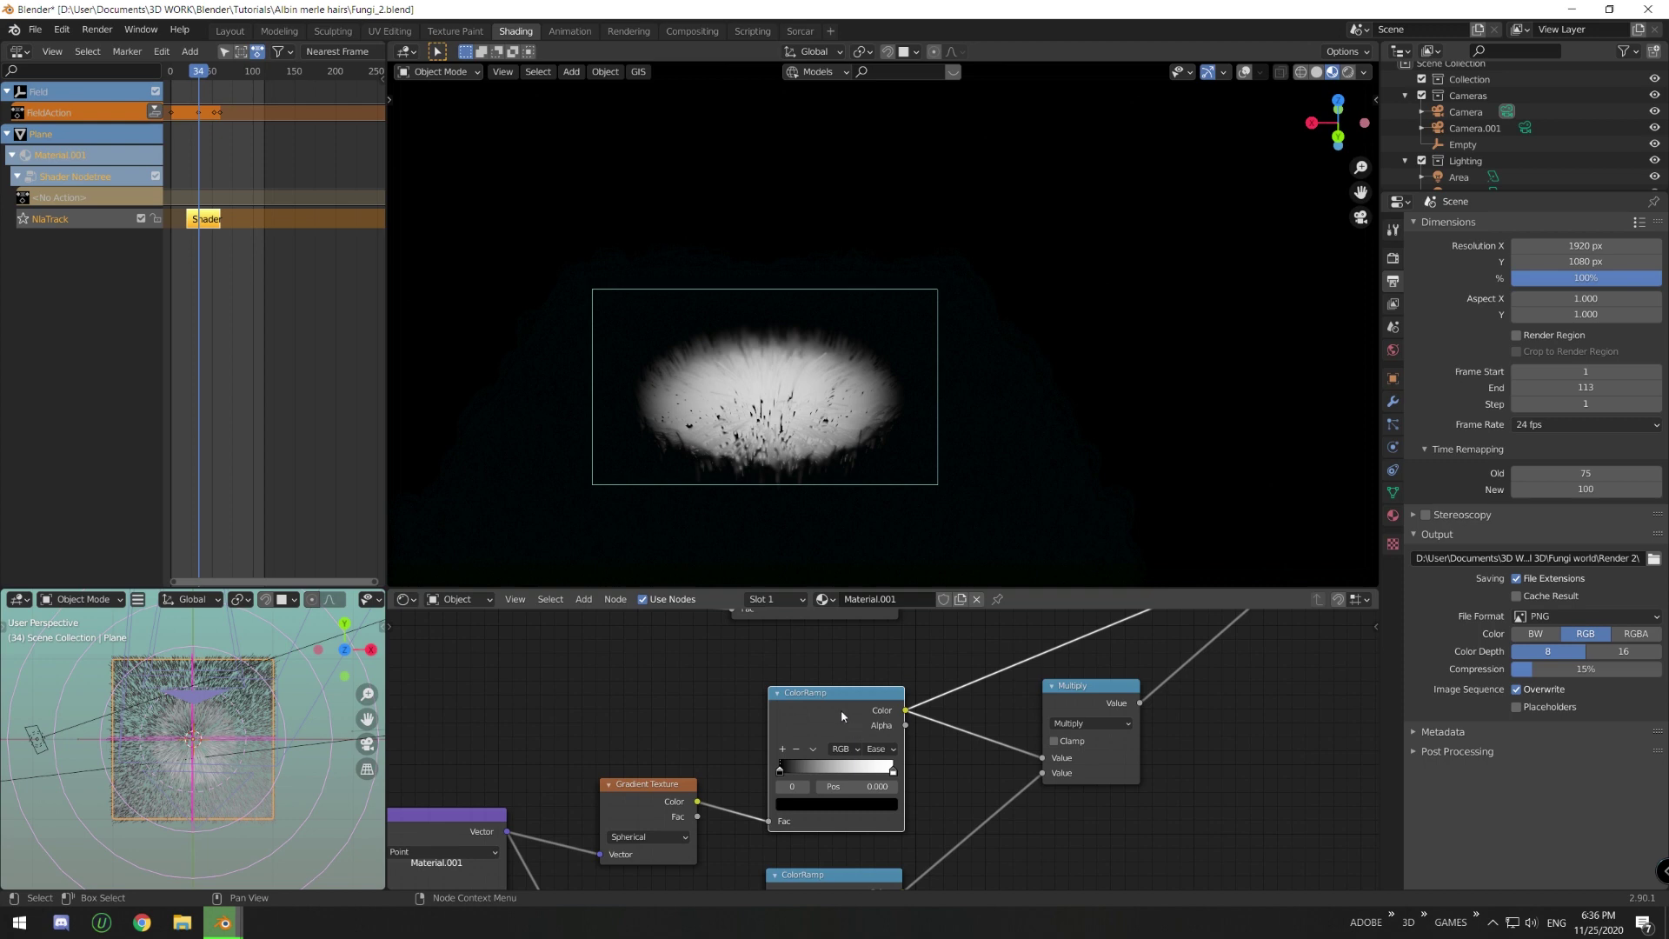
{"action": "left_click_drag", "start_coordinate": [892, 769], "coordinate": [791, 781]}
{"action": "middle_click_drag", "start_coordinate": [969, 786], "coordinate": [1013, 778]}
{"action": "scroll", "coordinate": [1026, 730], "scroll_direction": "down", "scroll_amount": 4}
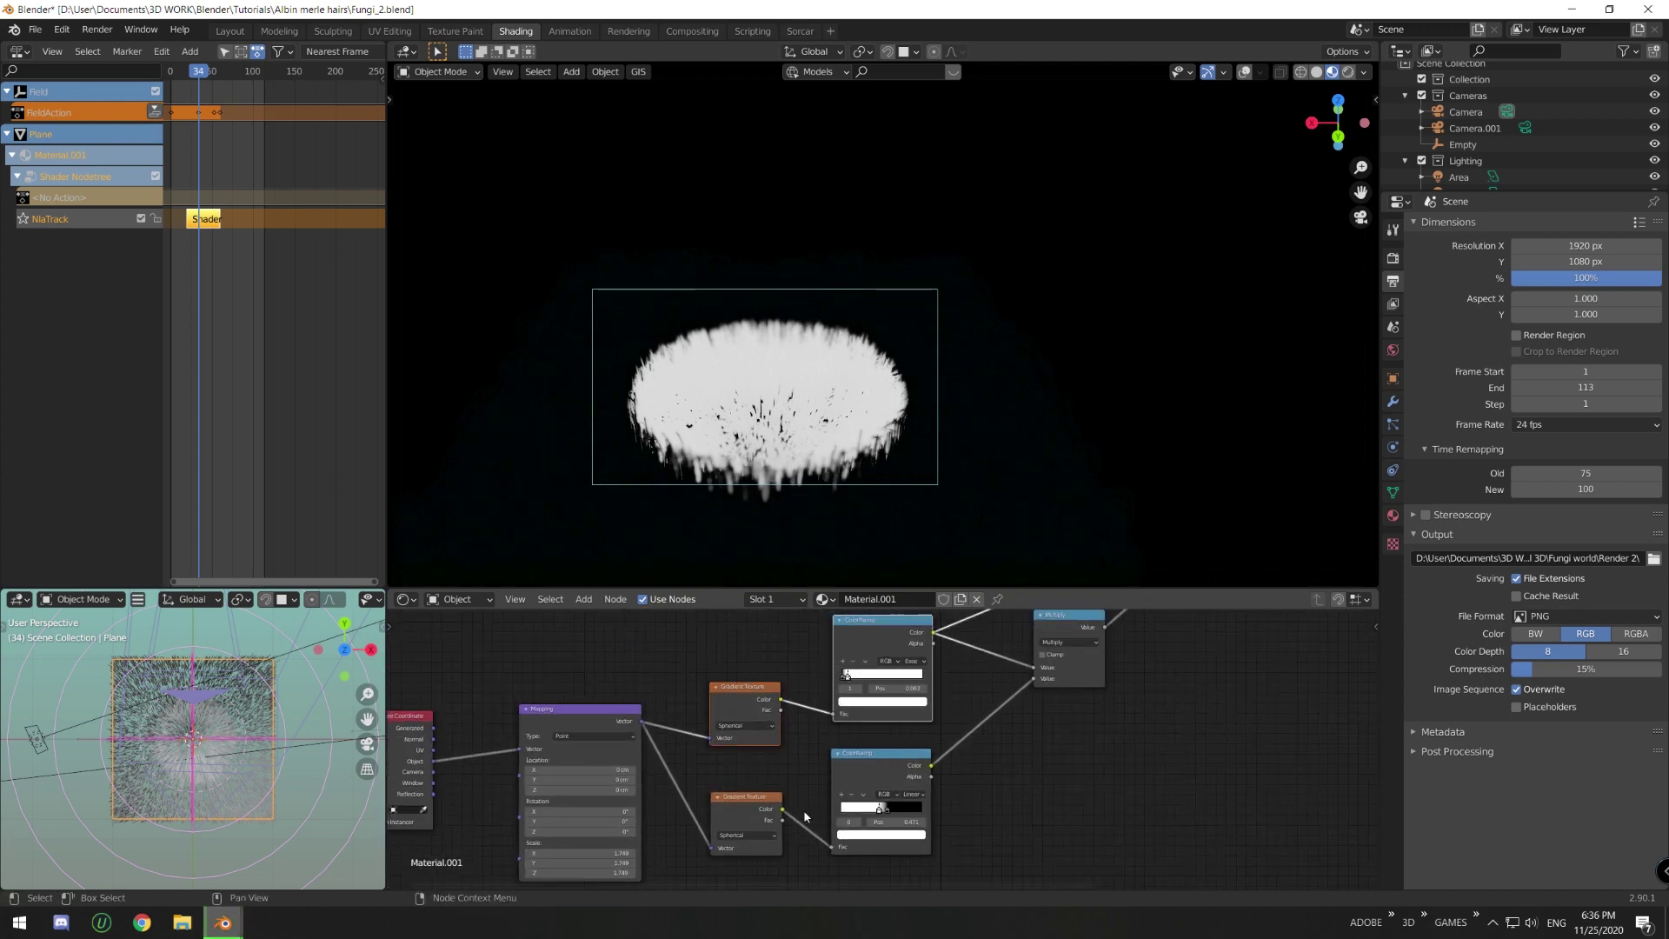
- Replace the lower Gradient Texture and ColorRamp with a copy of the upper pair, fed by the same Mapping node
{"action": "middle_click_drag", "start_coordinate": [781, 767], "coordinate": [765, 712]}
{"action": "scroll", "coordinate": [881, 789], "scroll_direction": "up", "scroll_amount": 2}
{"action": "left_click", "coordinate": [1032, 796]}
{"action": "middle_click_drag", "start_coordinate": [1020, 772], "coordinate": [1003, 788]}
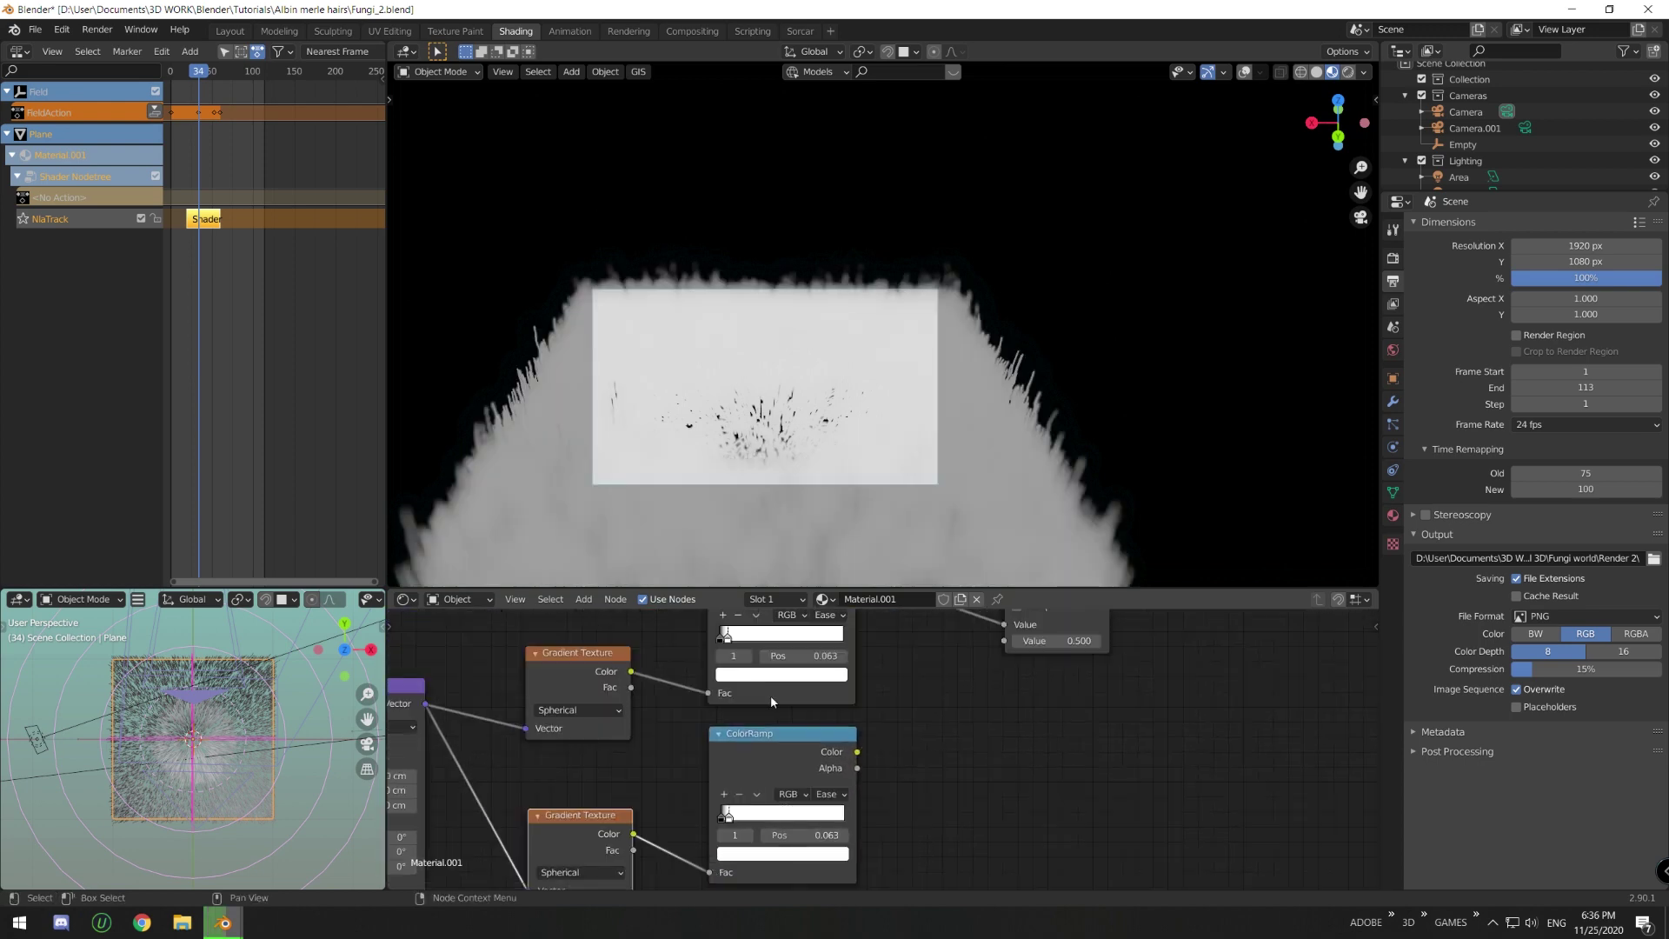
{"action": "middle_click_drag", "start_coordinate": [770, 695], "coordinate": [786, 693]}
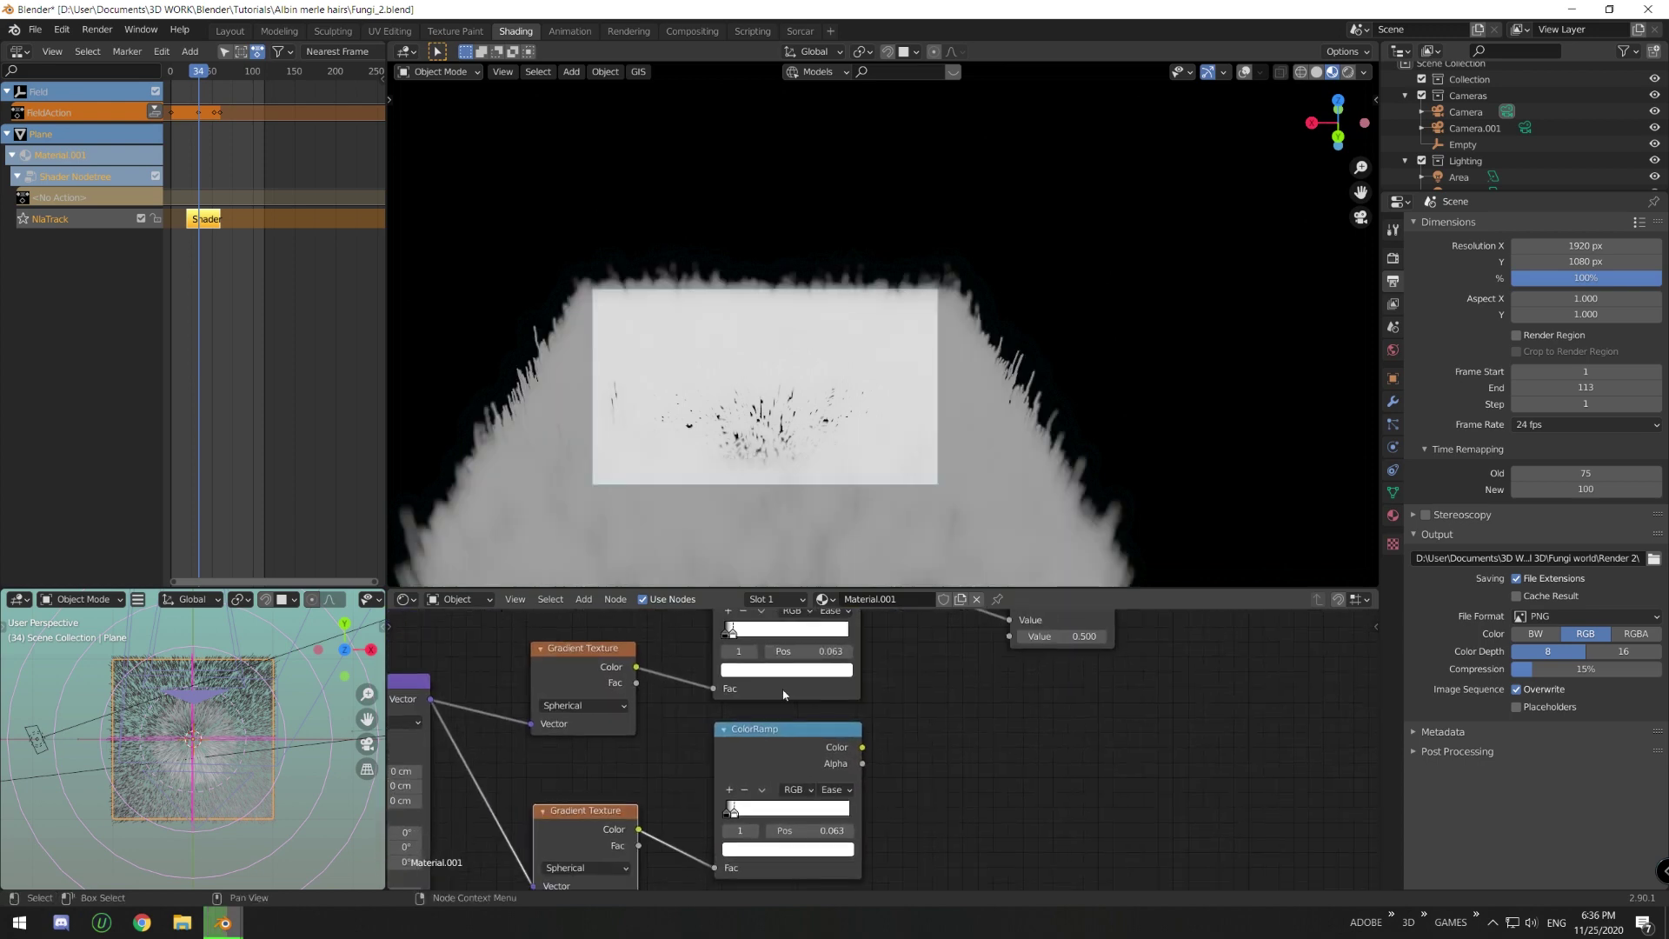
{"action": "scroll", "coordinate": [788, 696], "scroll_direction": "down", "scroll_amount": 3}
{"action": "left_click", "coordinate": [803, 745]}
{"action": "left_click_drag", "start_coordinate": [803, 745], "coordinate": [799, 773]}
- Preview the lower ColorRamp, flip its colours and set its white stop to position about 0.394
{"action": "left_click", "coordinate": [801, 779], "text": "ctrl+shift"}
{"action": "left_click", "coordinate": [826, 700], "text": "ctrl+shift"}
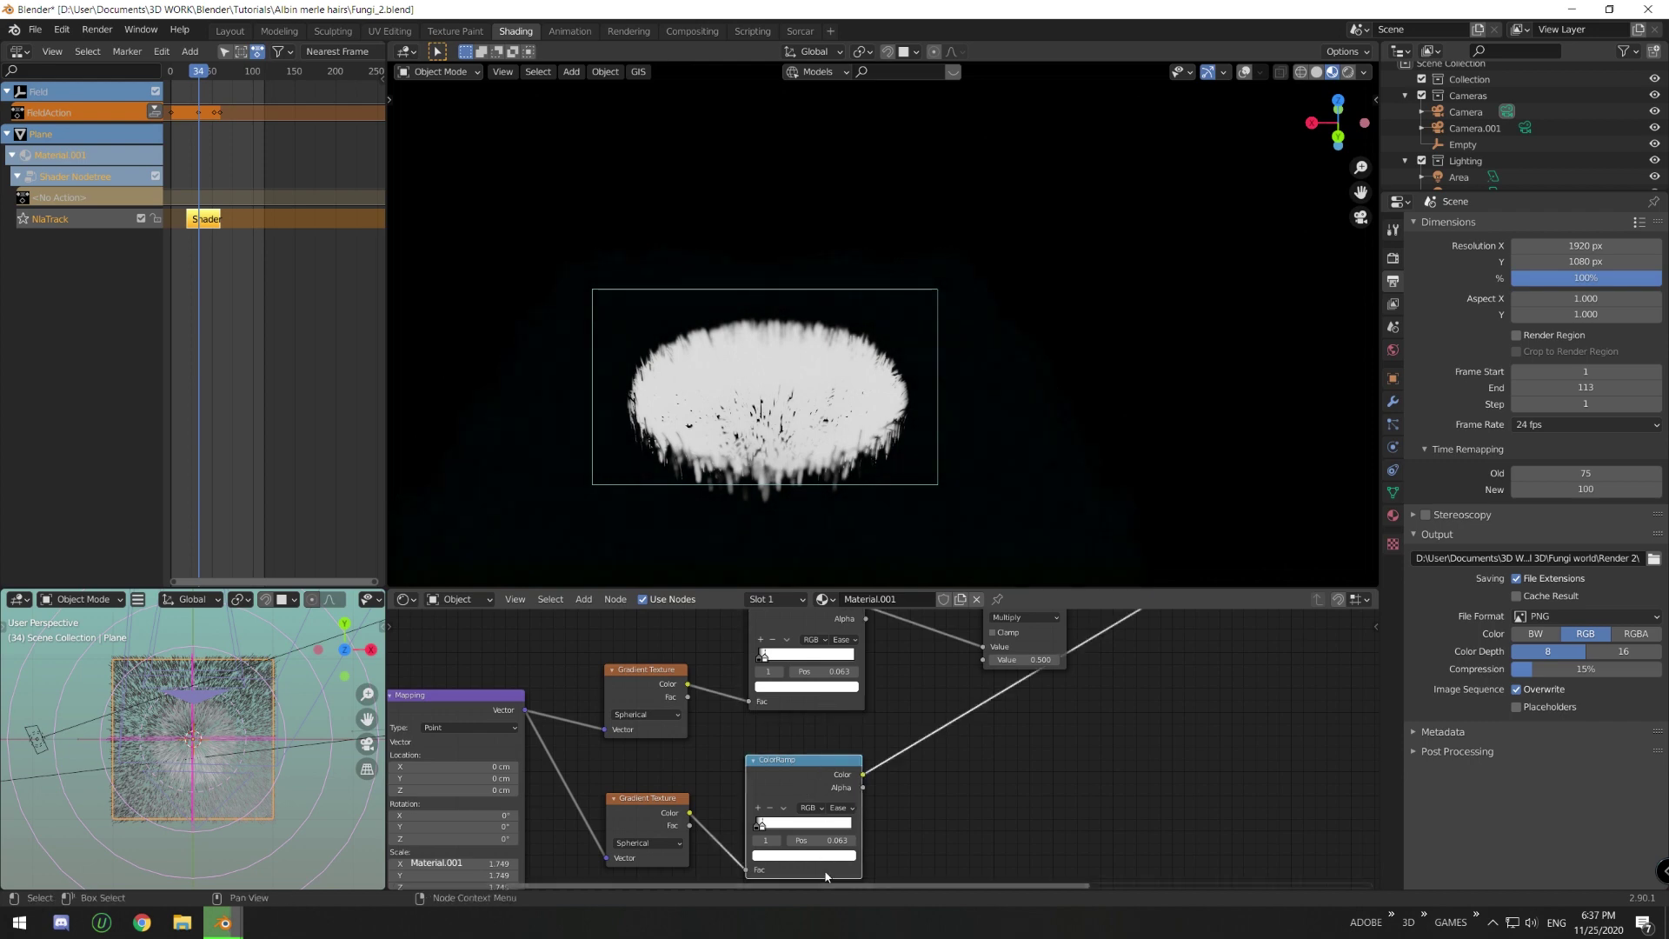
{"action": "left_click", "coordinate": [784, 809]}
{"action": "left_click", "coordinate": [782, 809]}
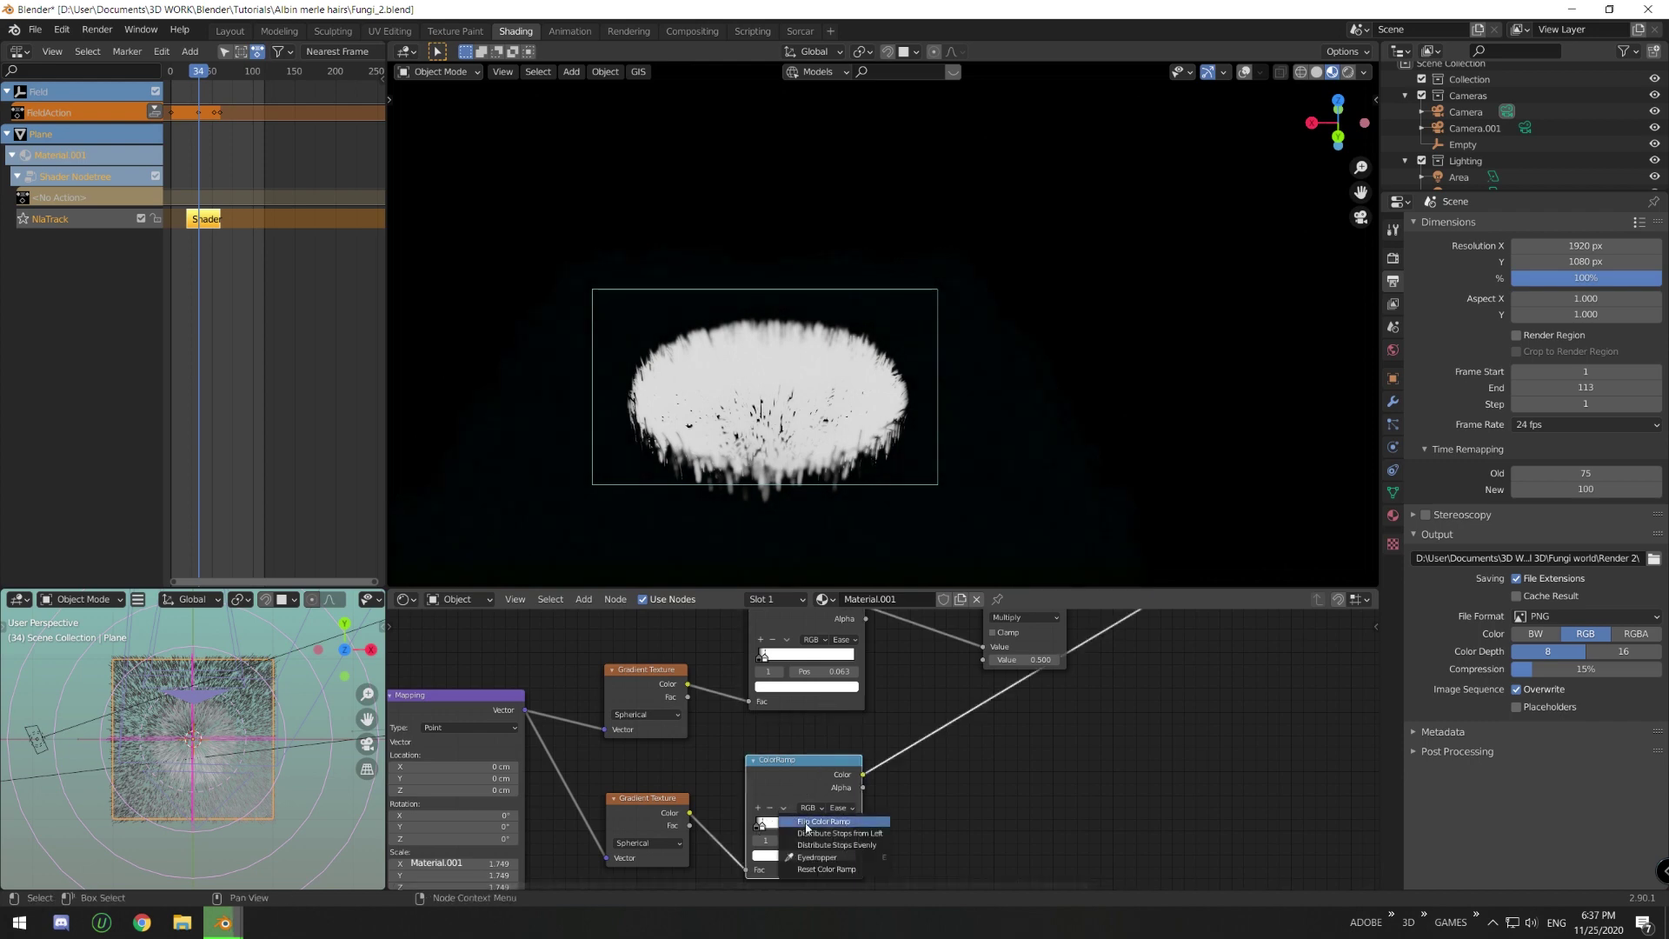
{"action": "left_click", "coordinate": [805, 823]}
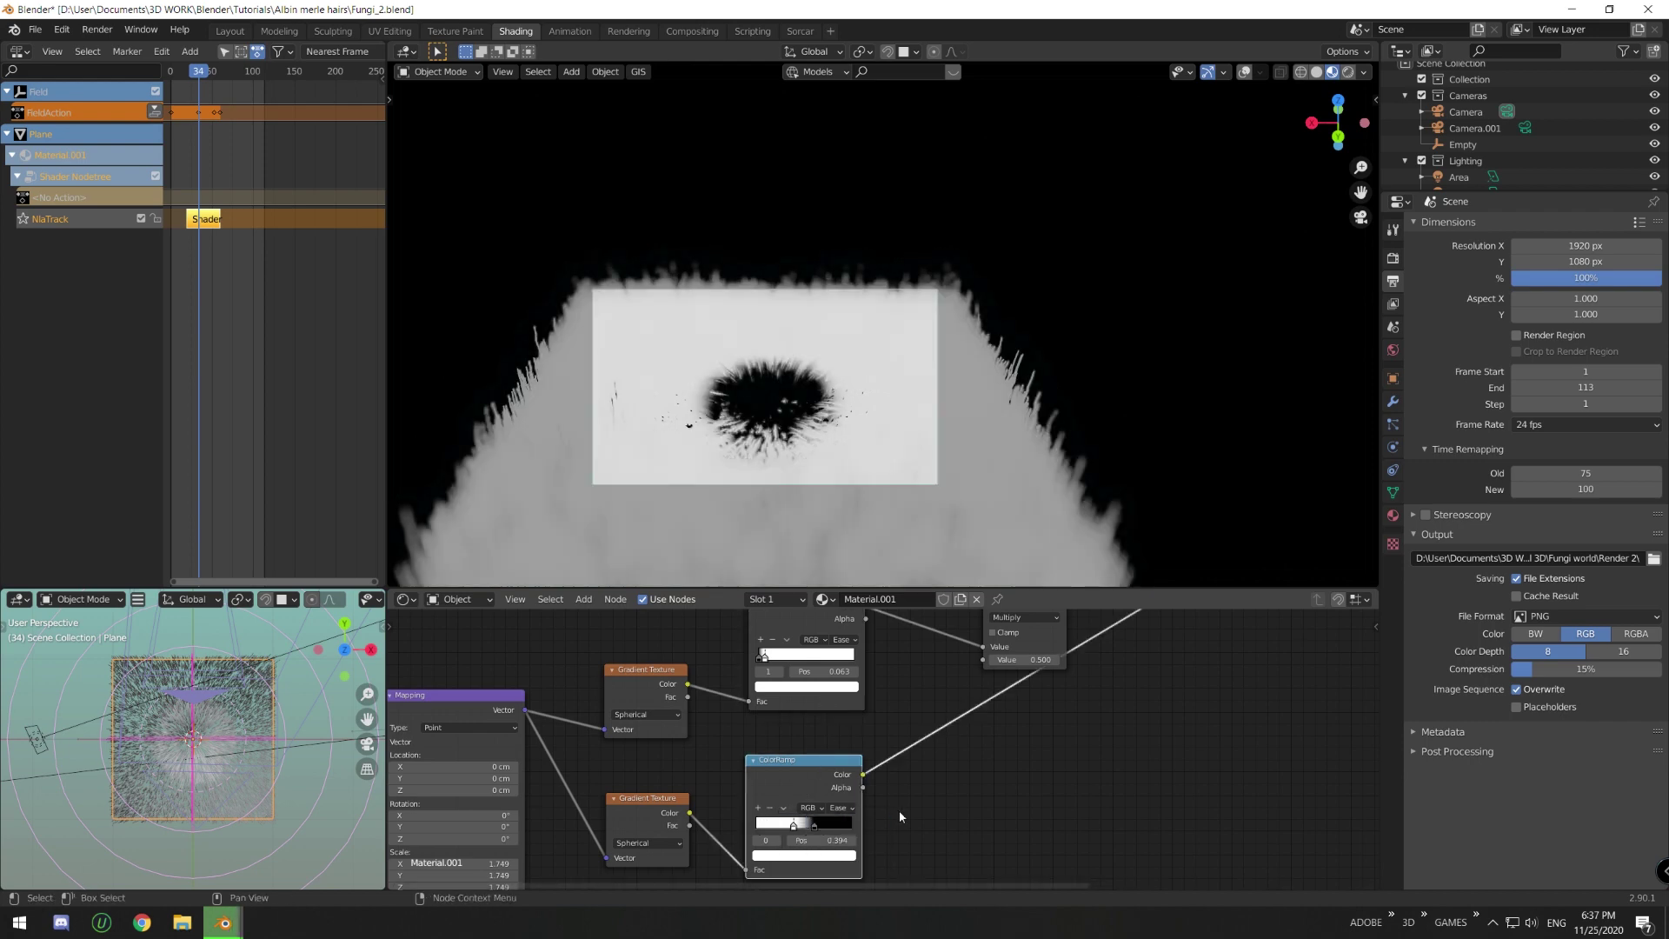
- Connect the lower ColorRamp's colour to the Multiply node's second value and preview the combined ring mask
{"action": "middle_click_drag", "start_coordinate": [899, 810], "coordinate": [794, 810]}
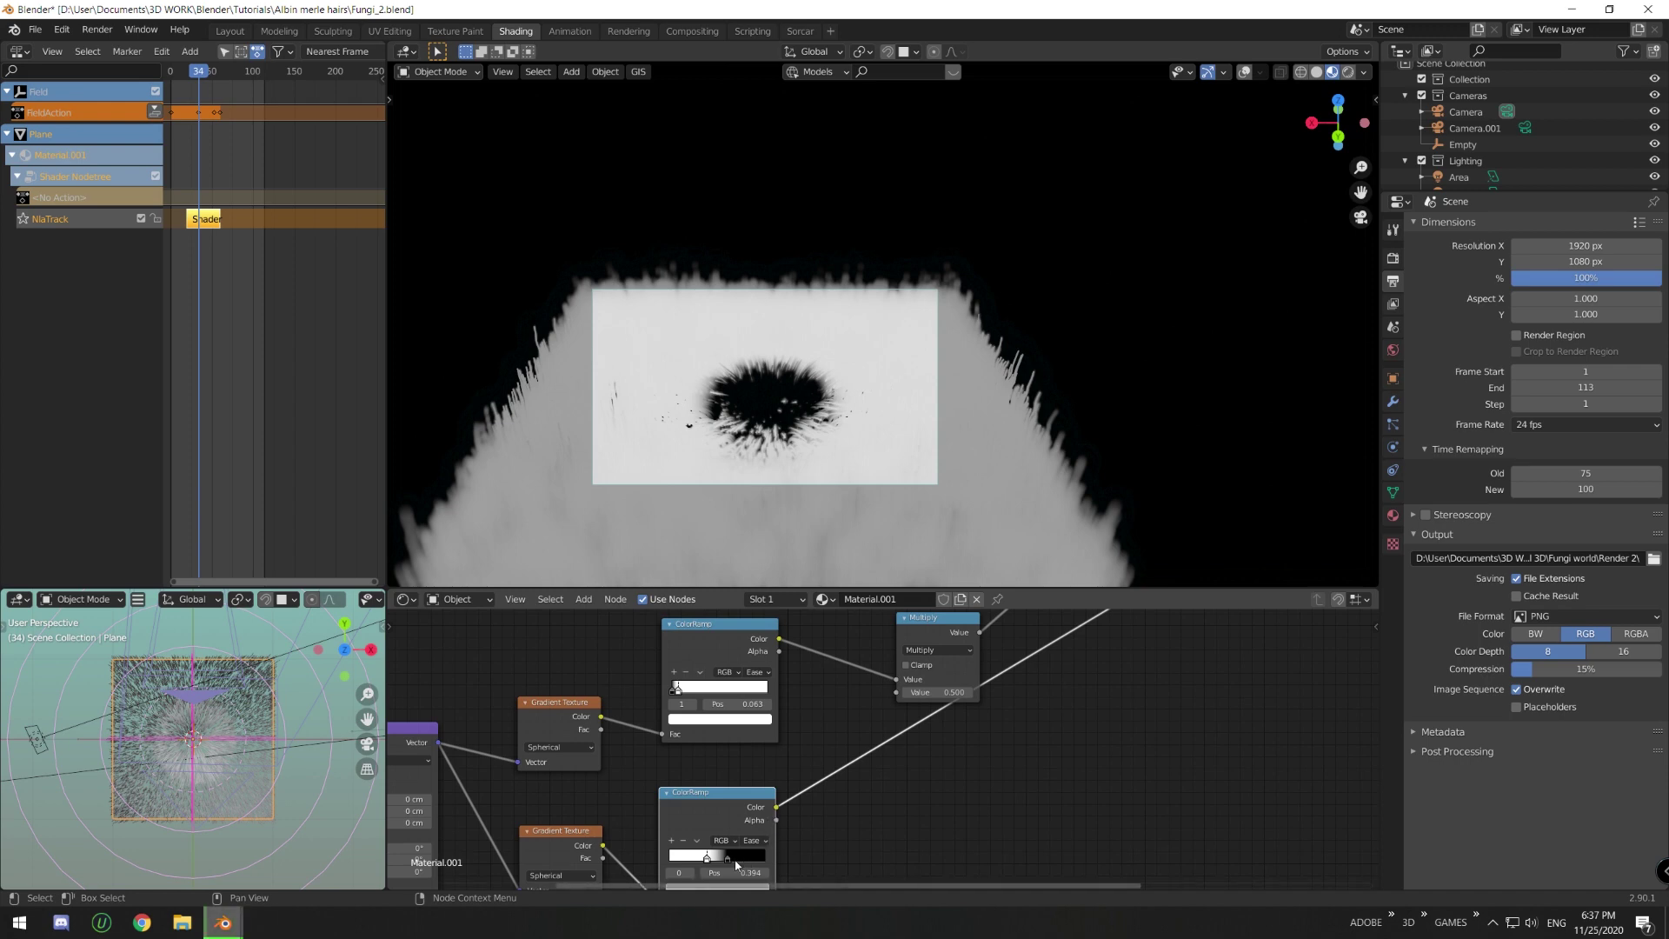
{"action": "left_click_drag", "start_coordinate": [775, 807], "coordinate": [897, 692]}
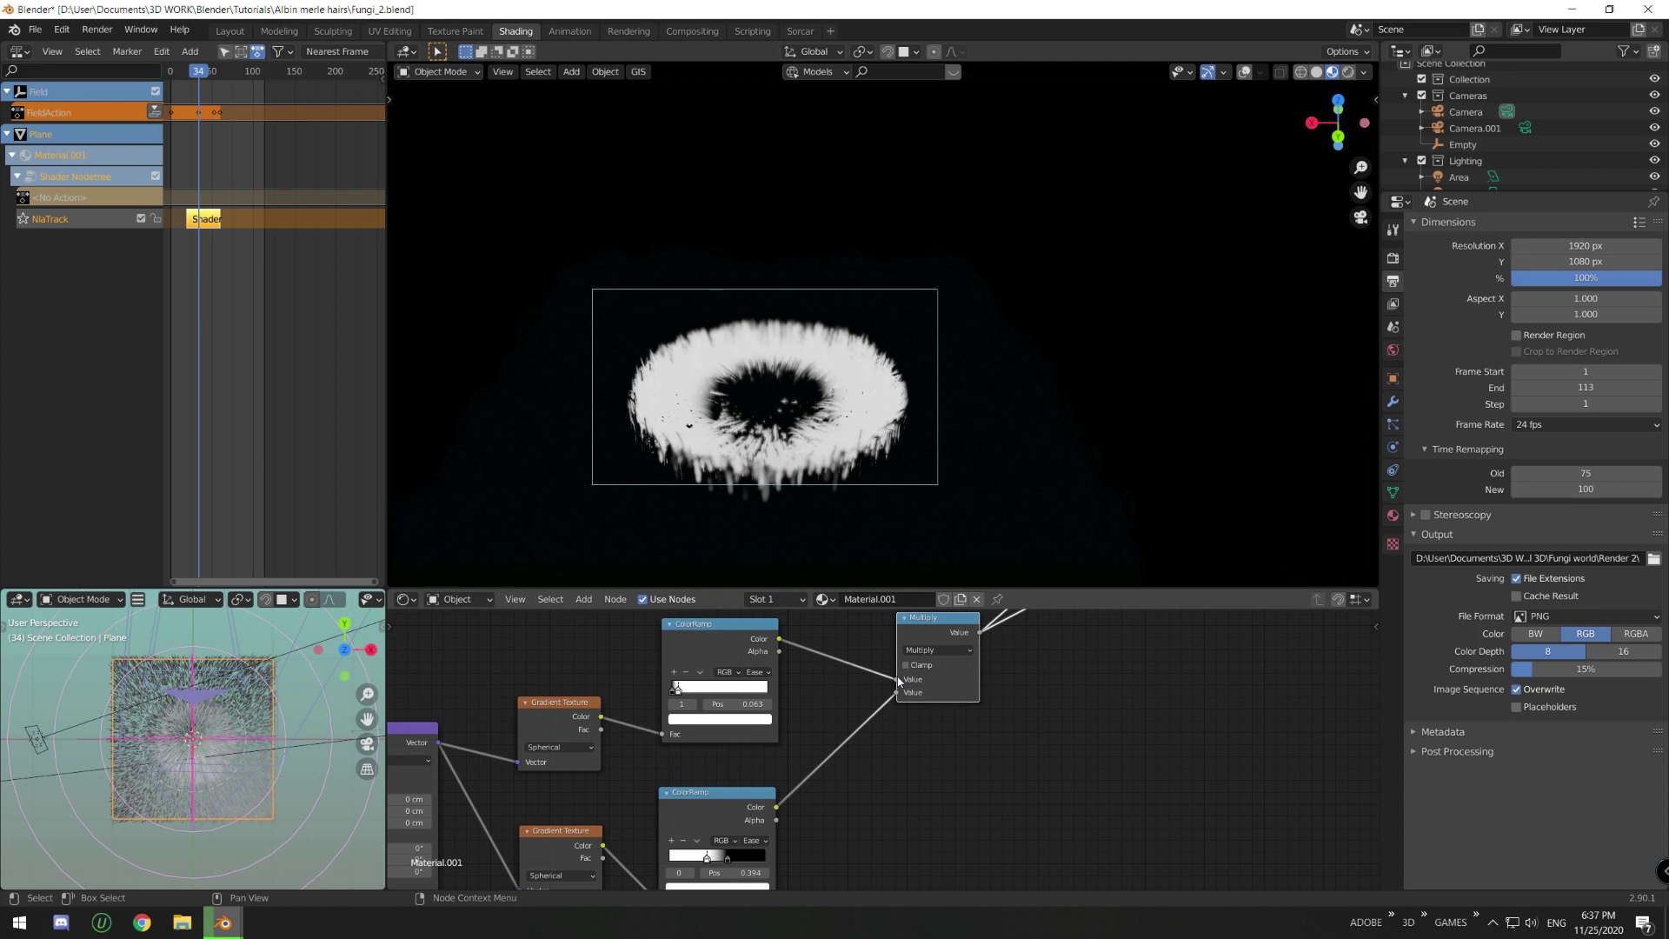
- Preview the lower ColorRamp on its own, then the Multiply node's combined ring mask
{"action": "middle_click_drag", "start_coordinate": [898, 699], "coordinate": [906, 644]}
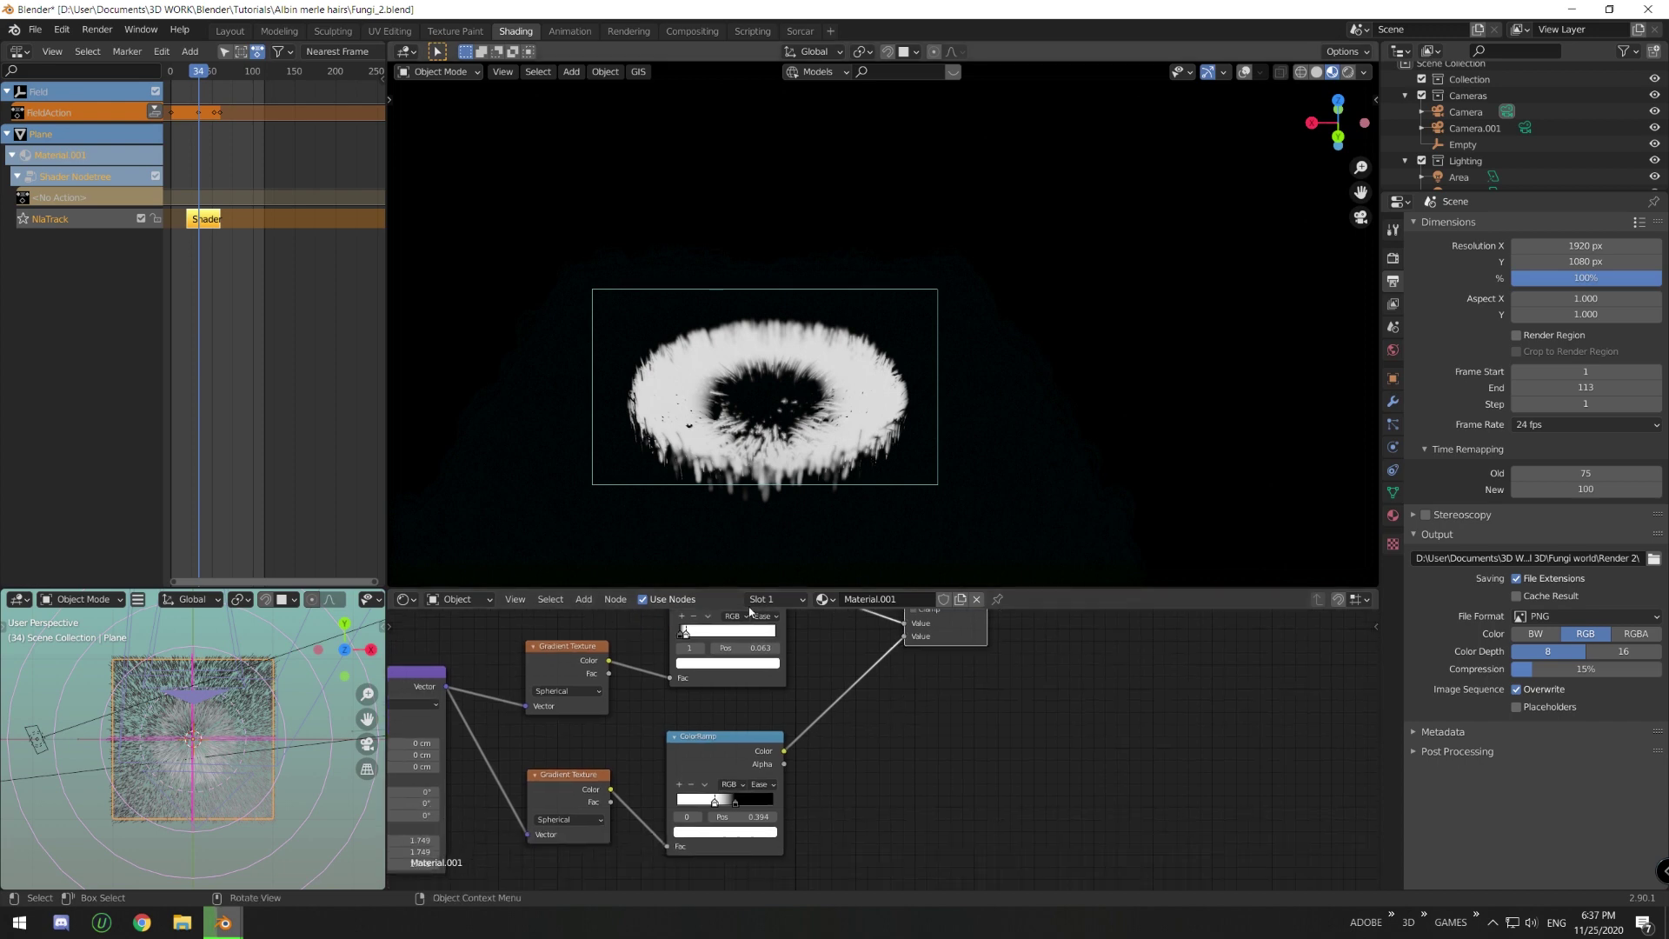
{"action": "left_click", "coordinate": [731, 754], "text": "ctrl+shift"}
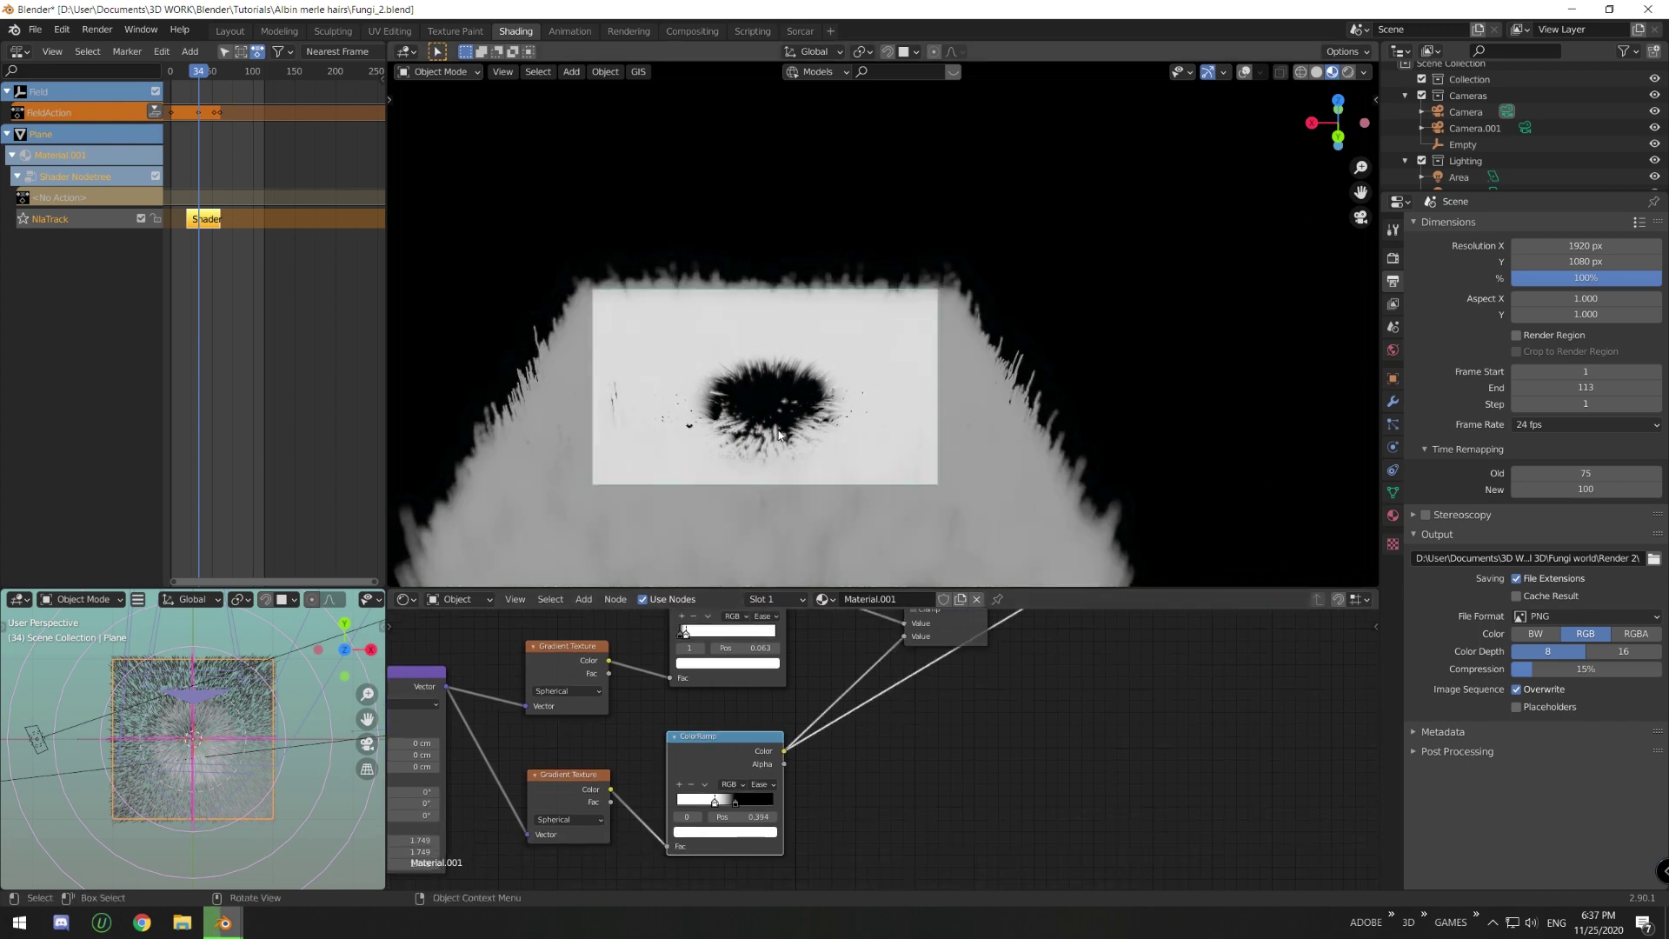
{"action": "left_click", "coordinate": [944, 634], "text": "ctrl+shift"}
{"action": "middle_click_drag", "start_coordinate": [927, 728], "coordinate": [924, 790]}
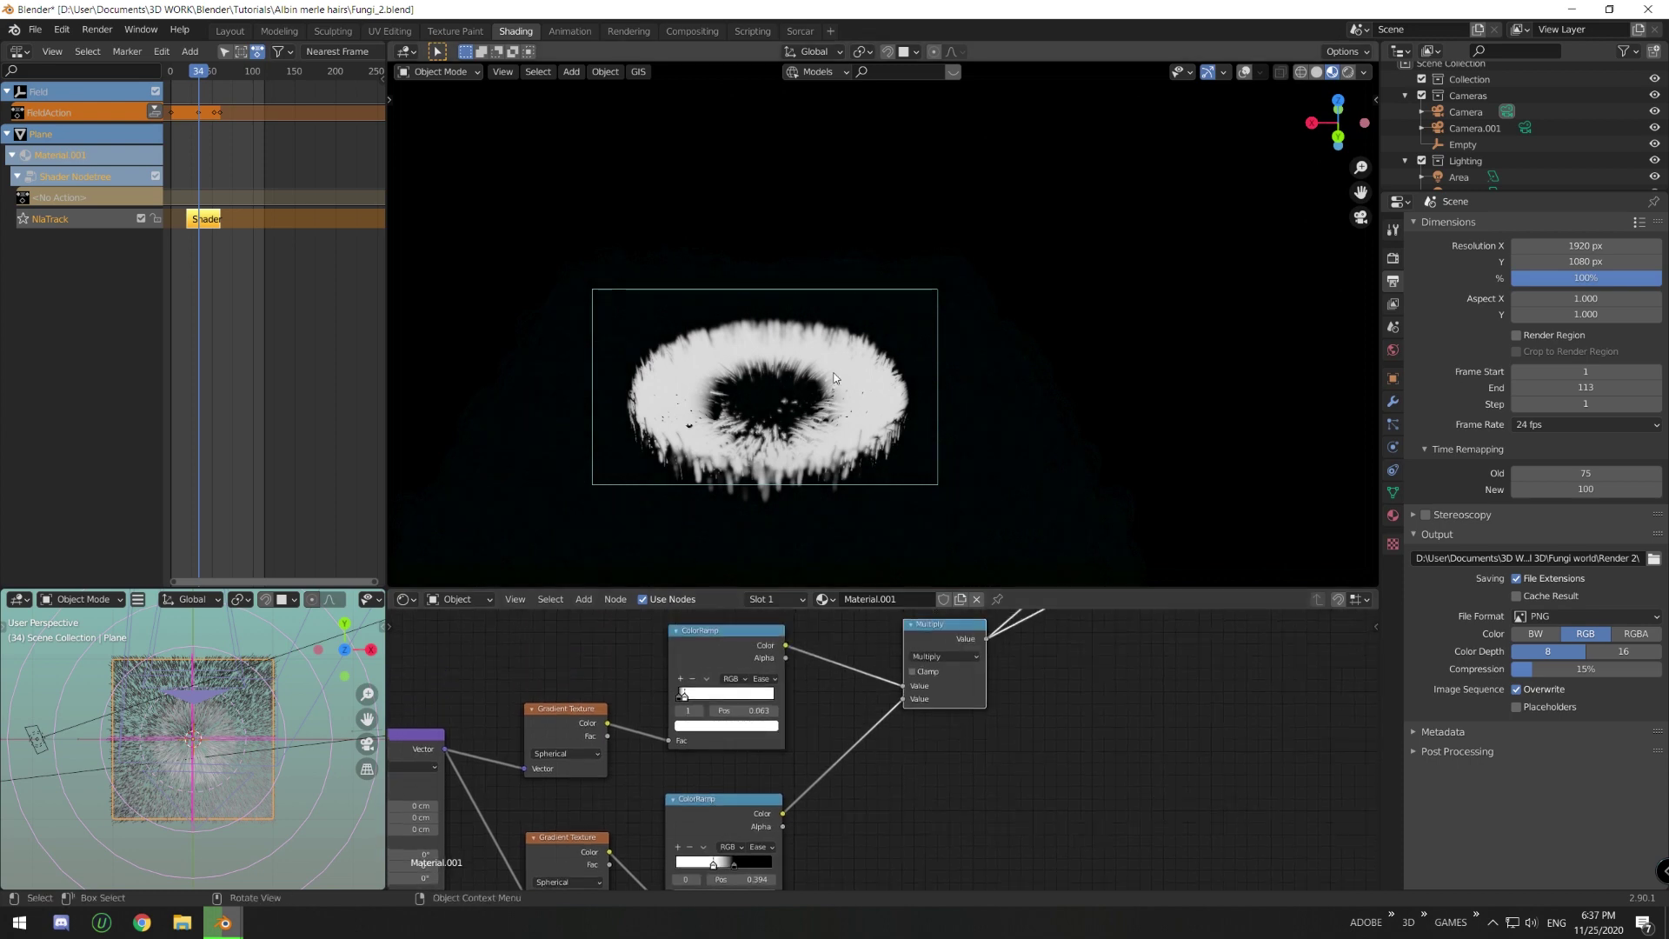
{"action": "middle_click_drag", "start_coordinate": [830, 855], "coordinate": [845, 792]}
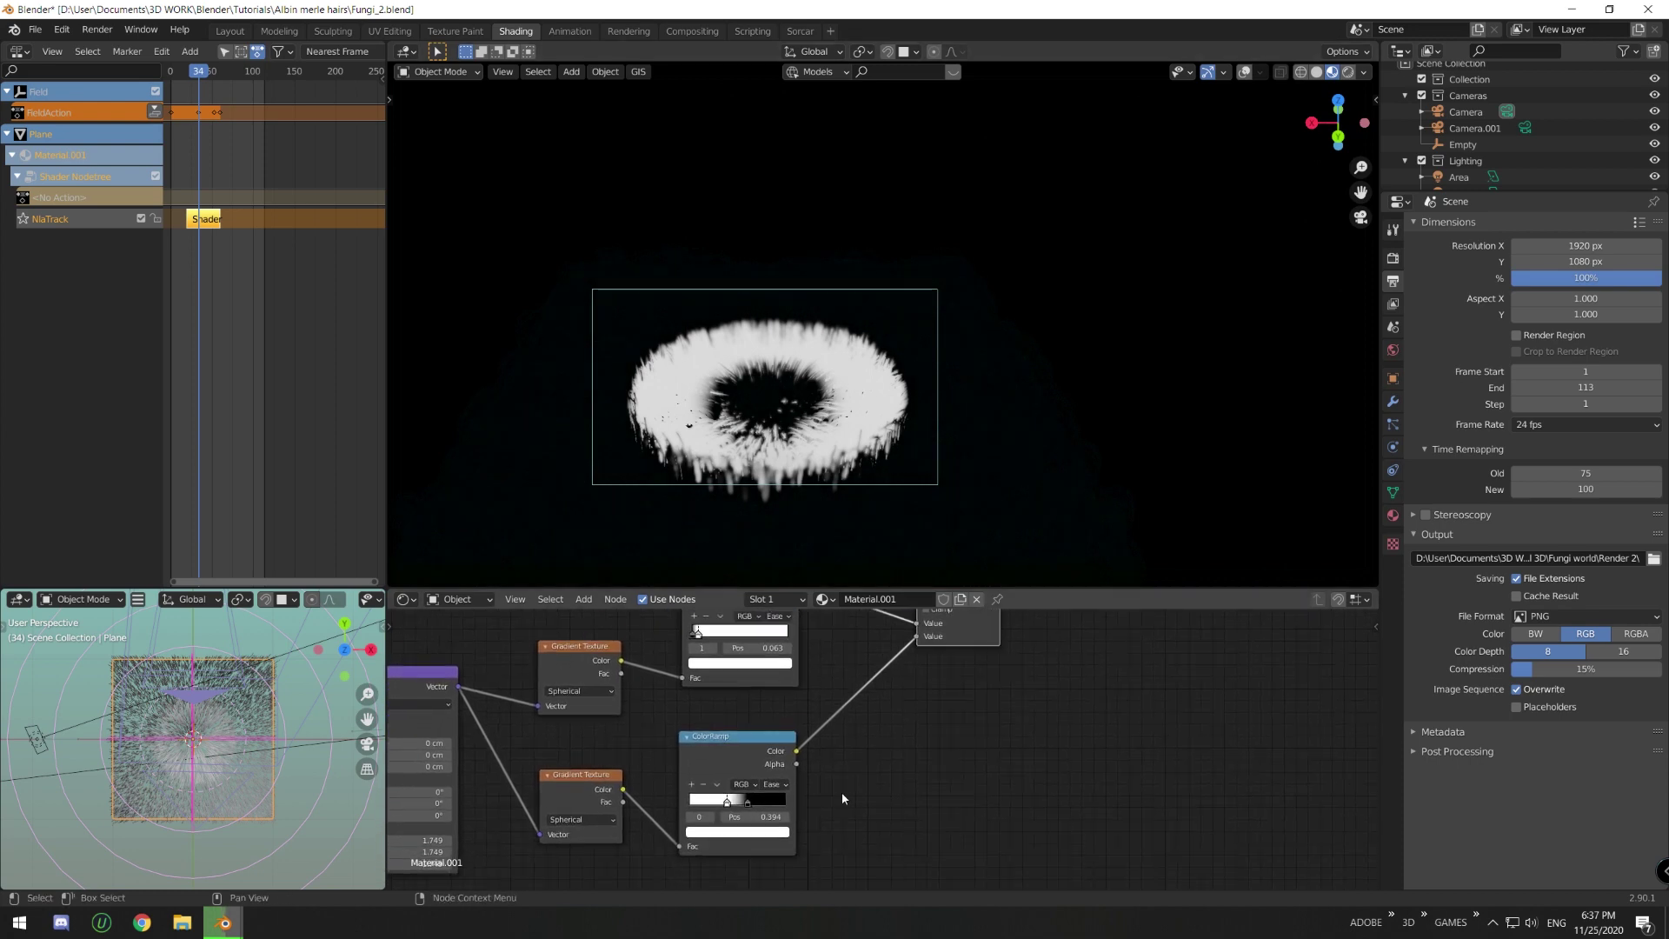
- Preview the Emission node fed by the ring mask, then the final shader that feeds the material output
{"action": "middle_click_drag", "start_coordinate": [986, 807], "coordinate": [906, 904]}
{"action": "scroll", "coordinate": [993, 728], "scroll_direction": "down", "scroll_amount": 6}
{"action": "middle_click_drag", "start_coordinate": [992, 727], "coordinate": [821, 823]}
{"action": "left_click", "coordinate": [921, 697], "text": "ctrl+shift"}
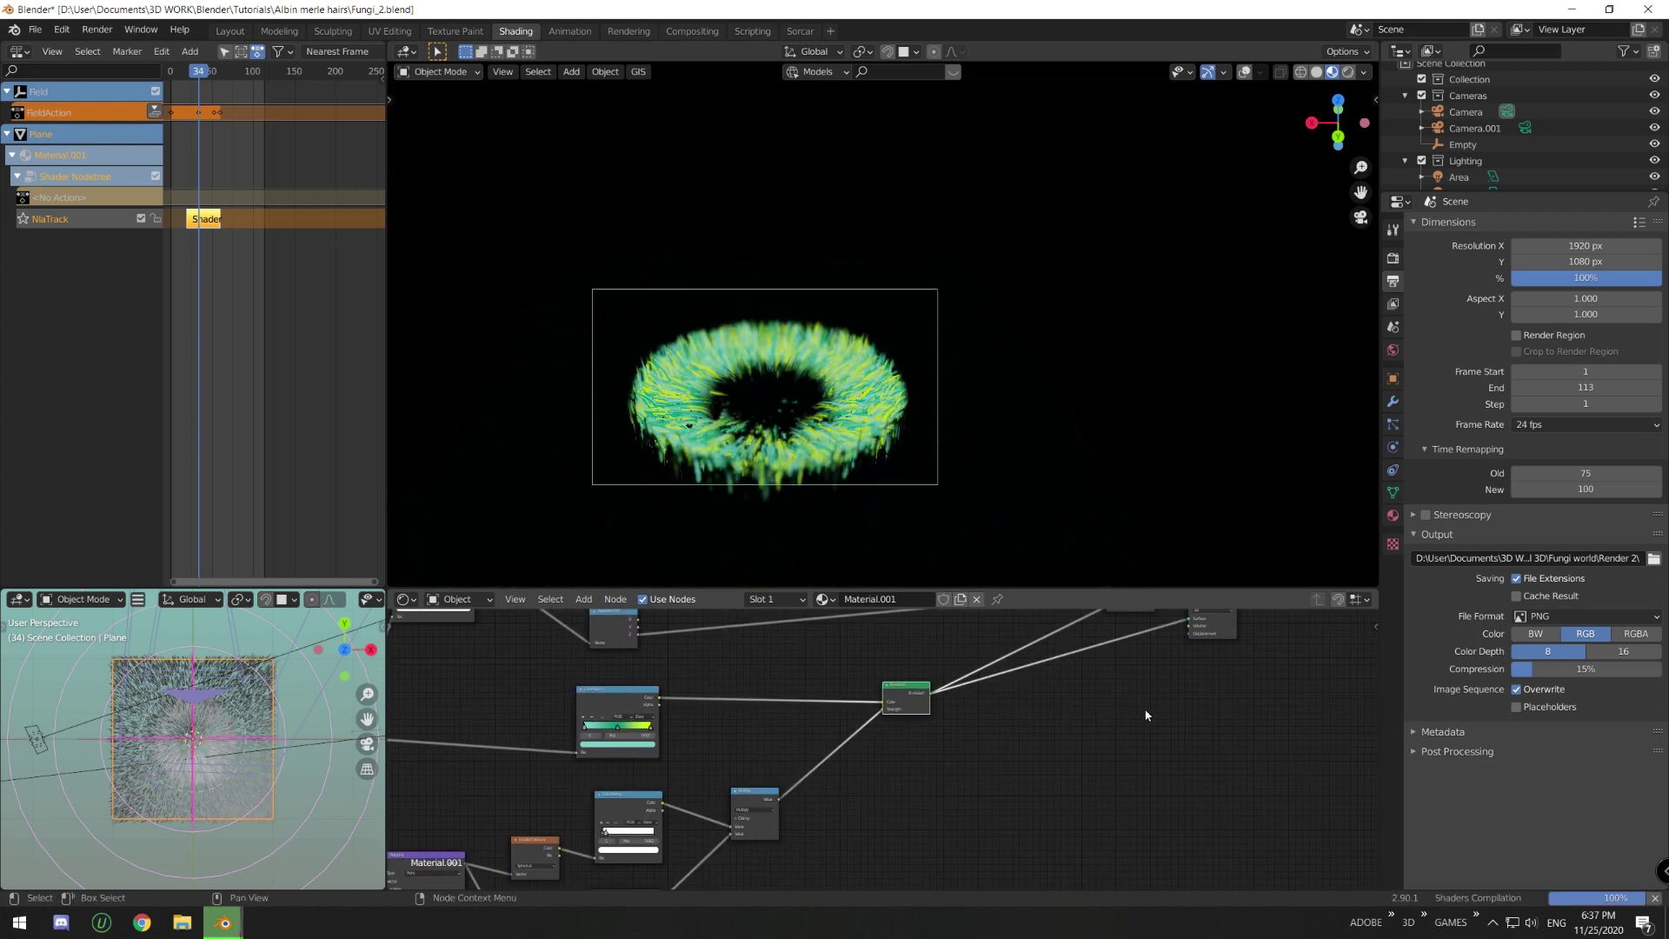
{"action": "middle_click_drag", "start_coordinate": [1154, 710], "coordinate": [1104, 754]}
{"action": "left_click", "coordinate": [1076, 629], "text": "ctrl+shift"}
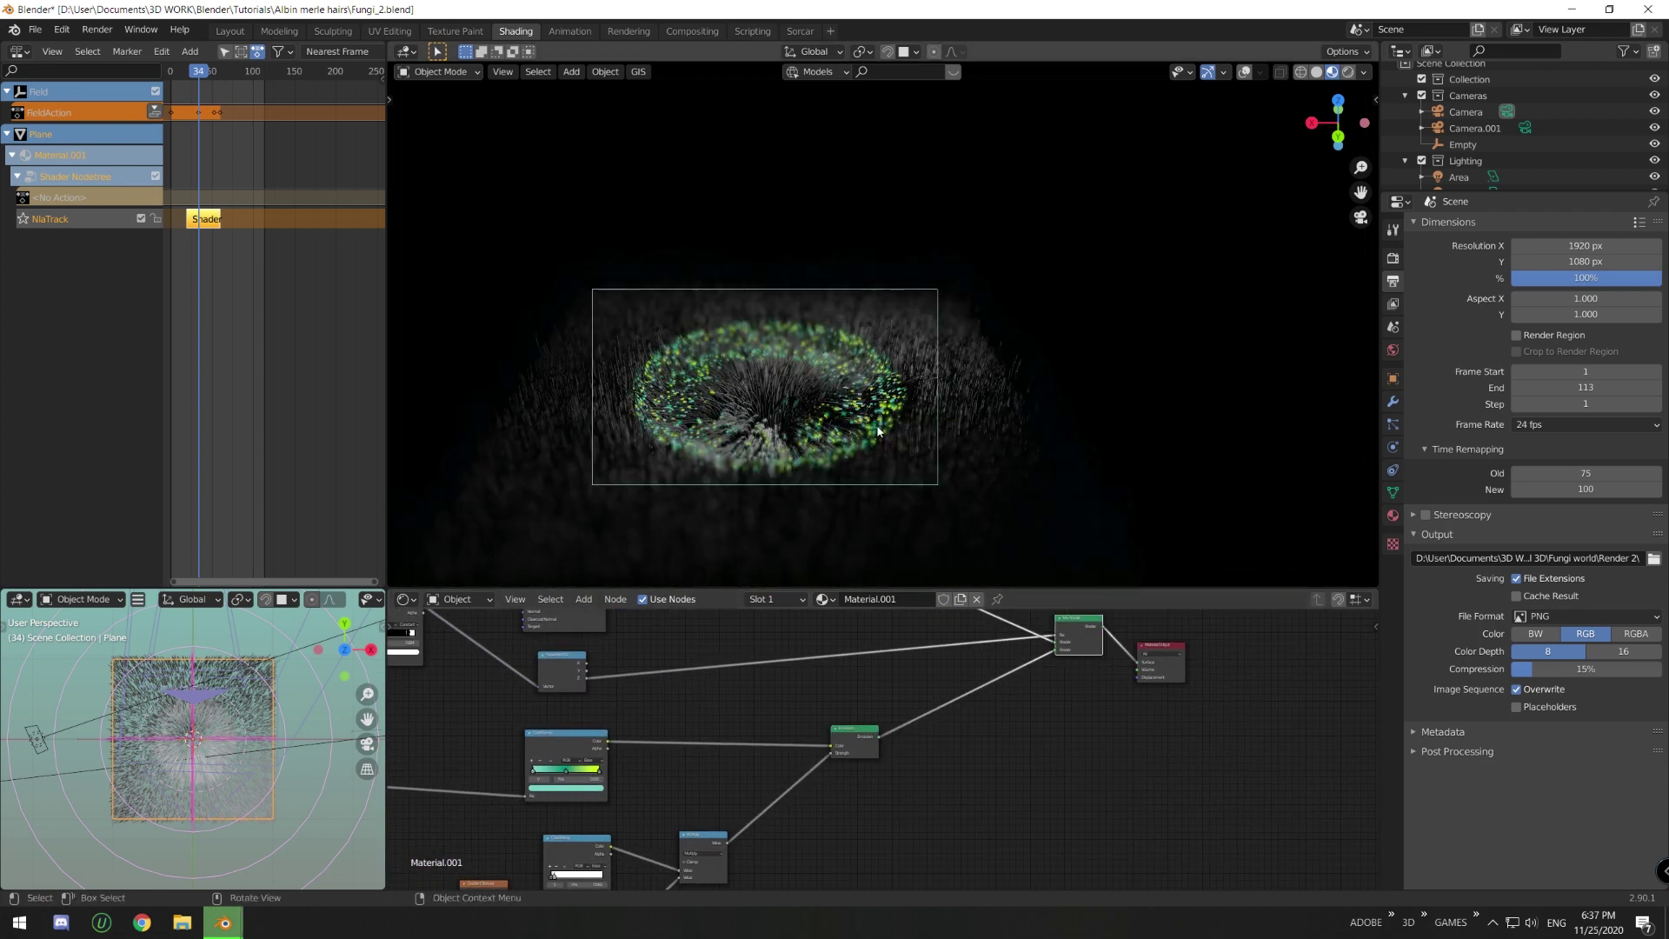
- Preview the Multiply node's ring mask again and play the animation to check it in motion
{"action": "middle_click_drag", "start_coordinate": [768, 735], "coordinate": [913, 850]}
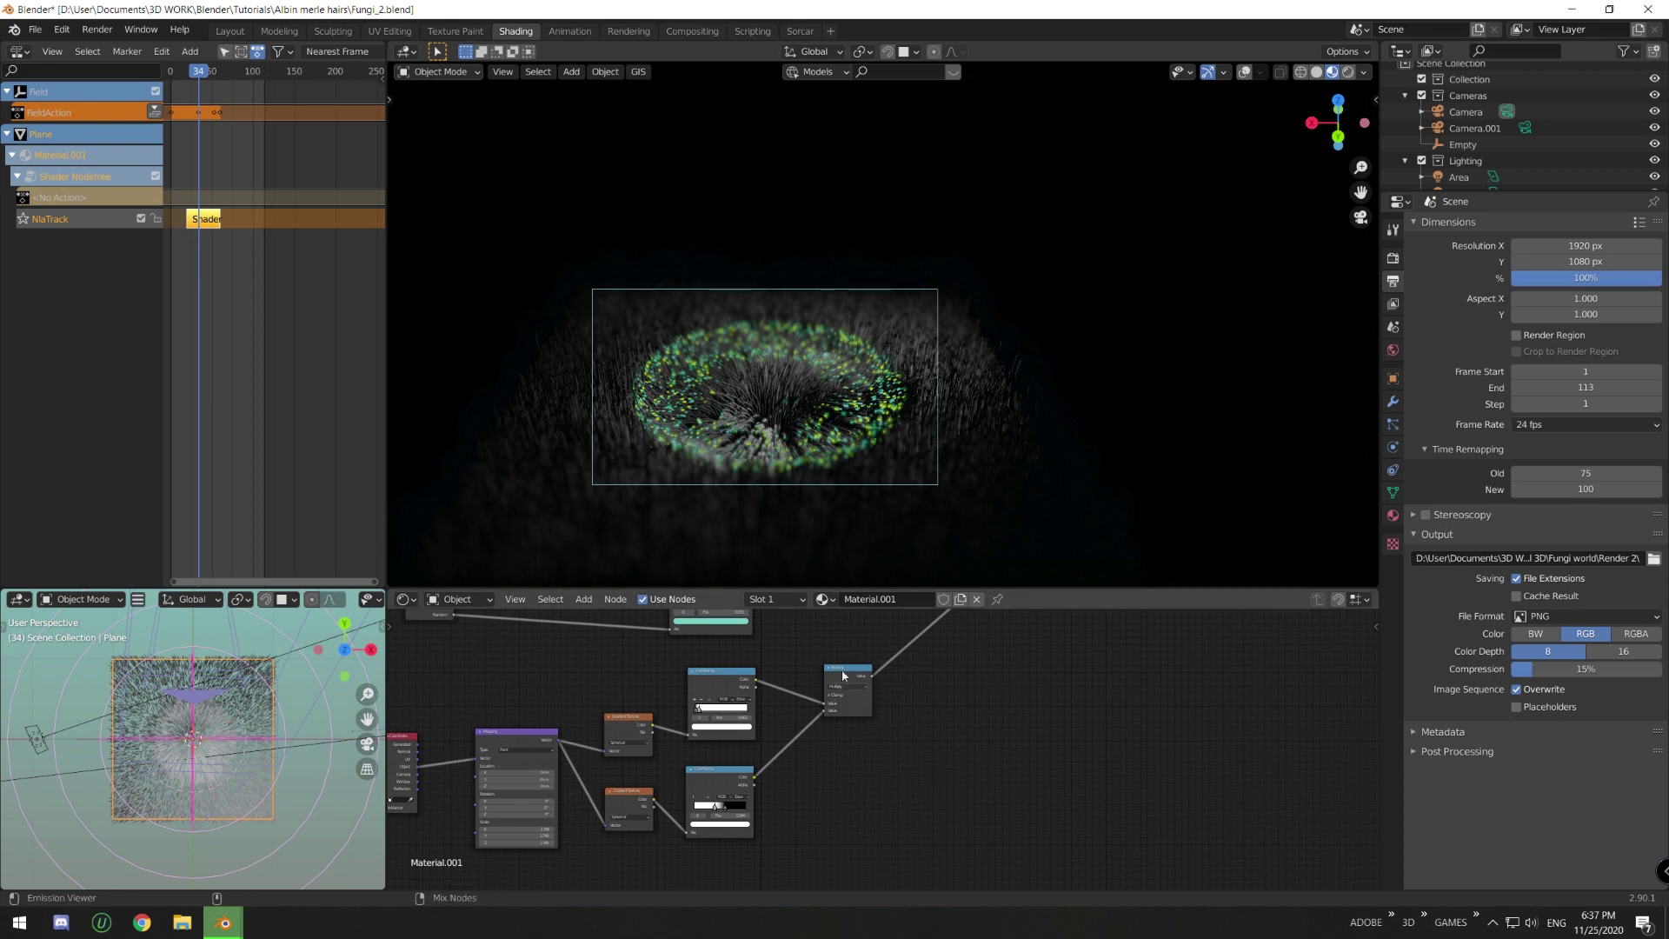
{"action": "left_click", "coordinate": [848, 673], "text": "ctrl+shift"}
{"action": "middle_click_drag", "start_coordinate": [934, 669], "coordinate": [859, 780]}
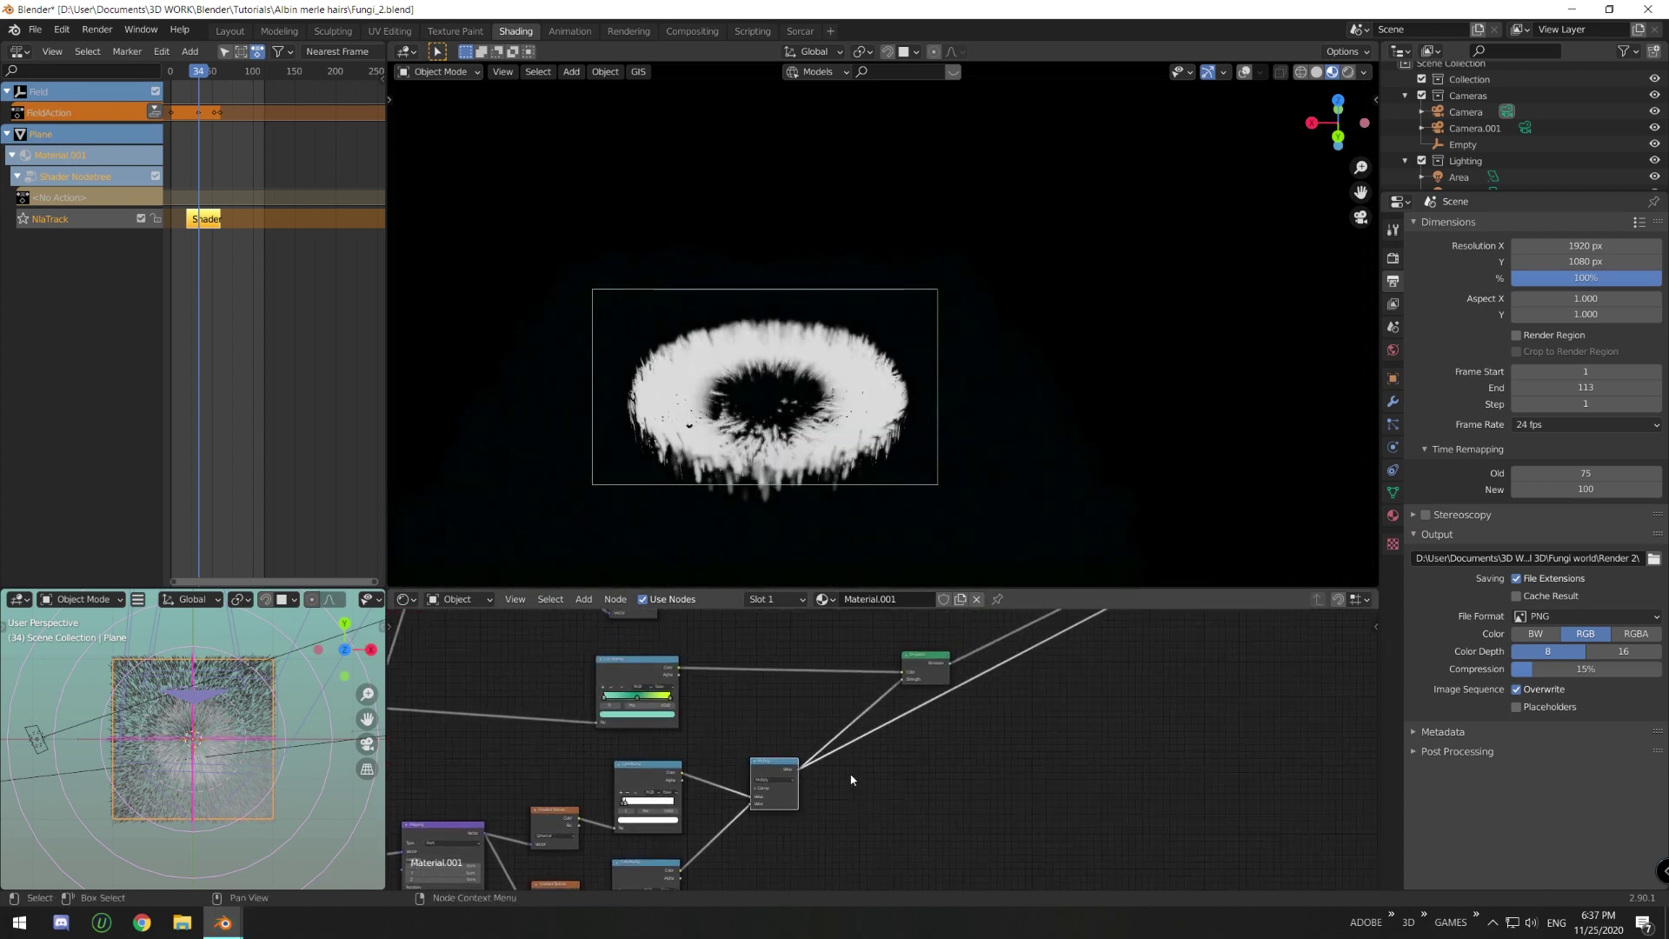
{"action": "key", "text": "space"}
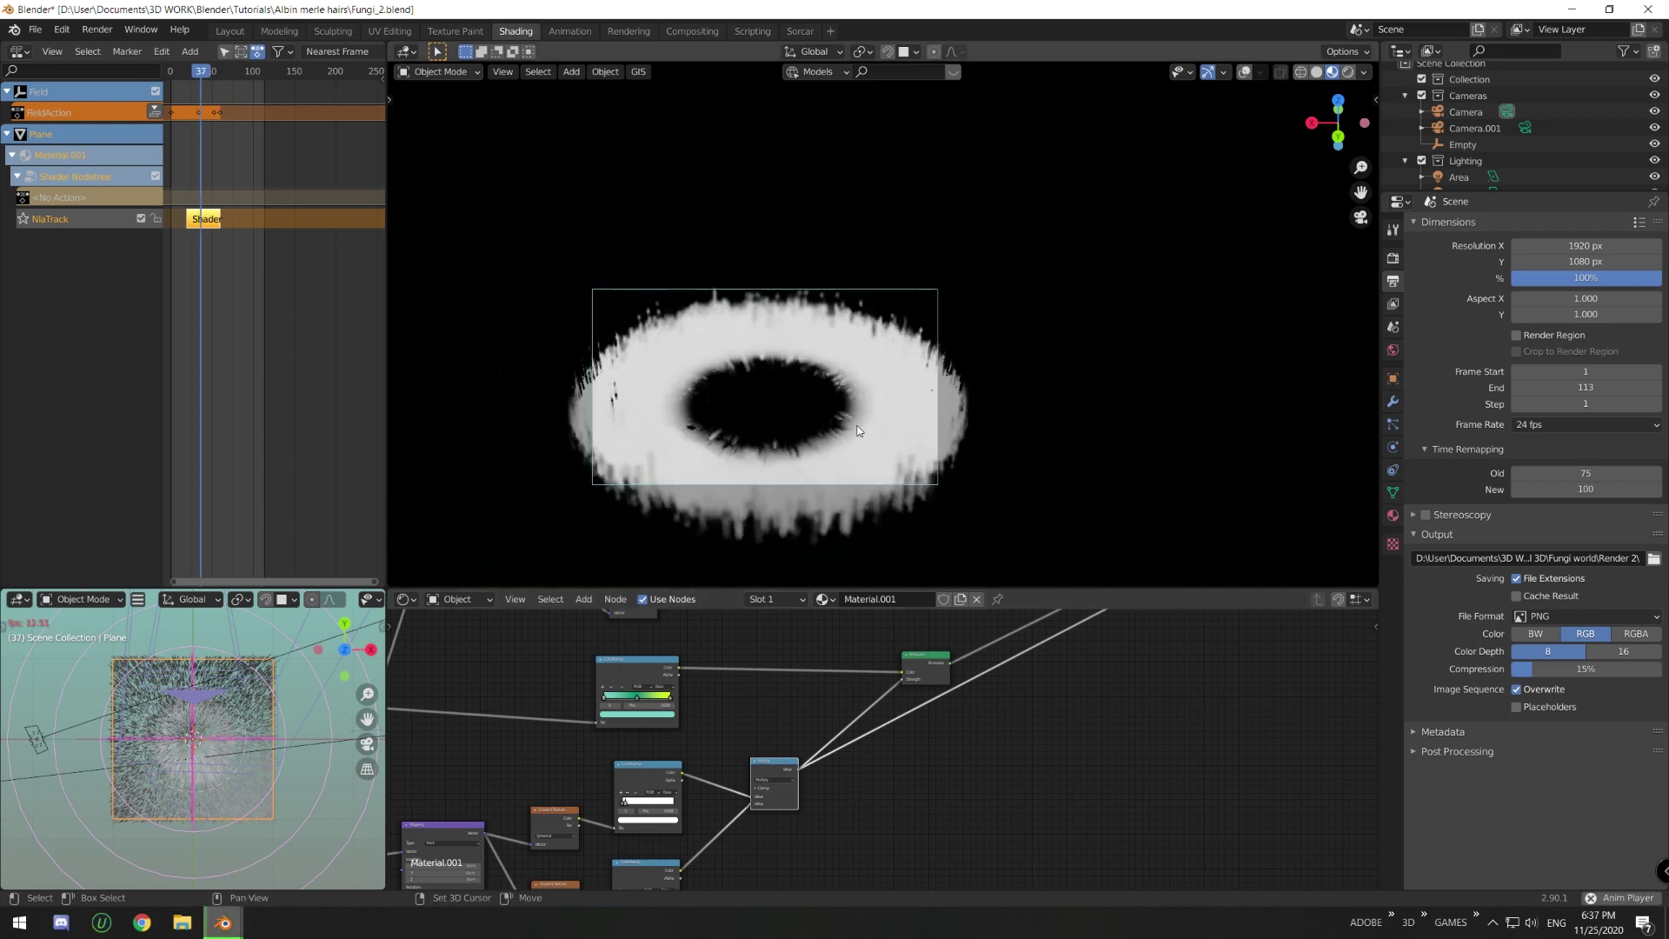
{"action": "key", "text": "shift+Left"}
{"action": "key", "text": "space"}
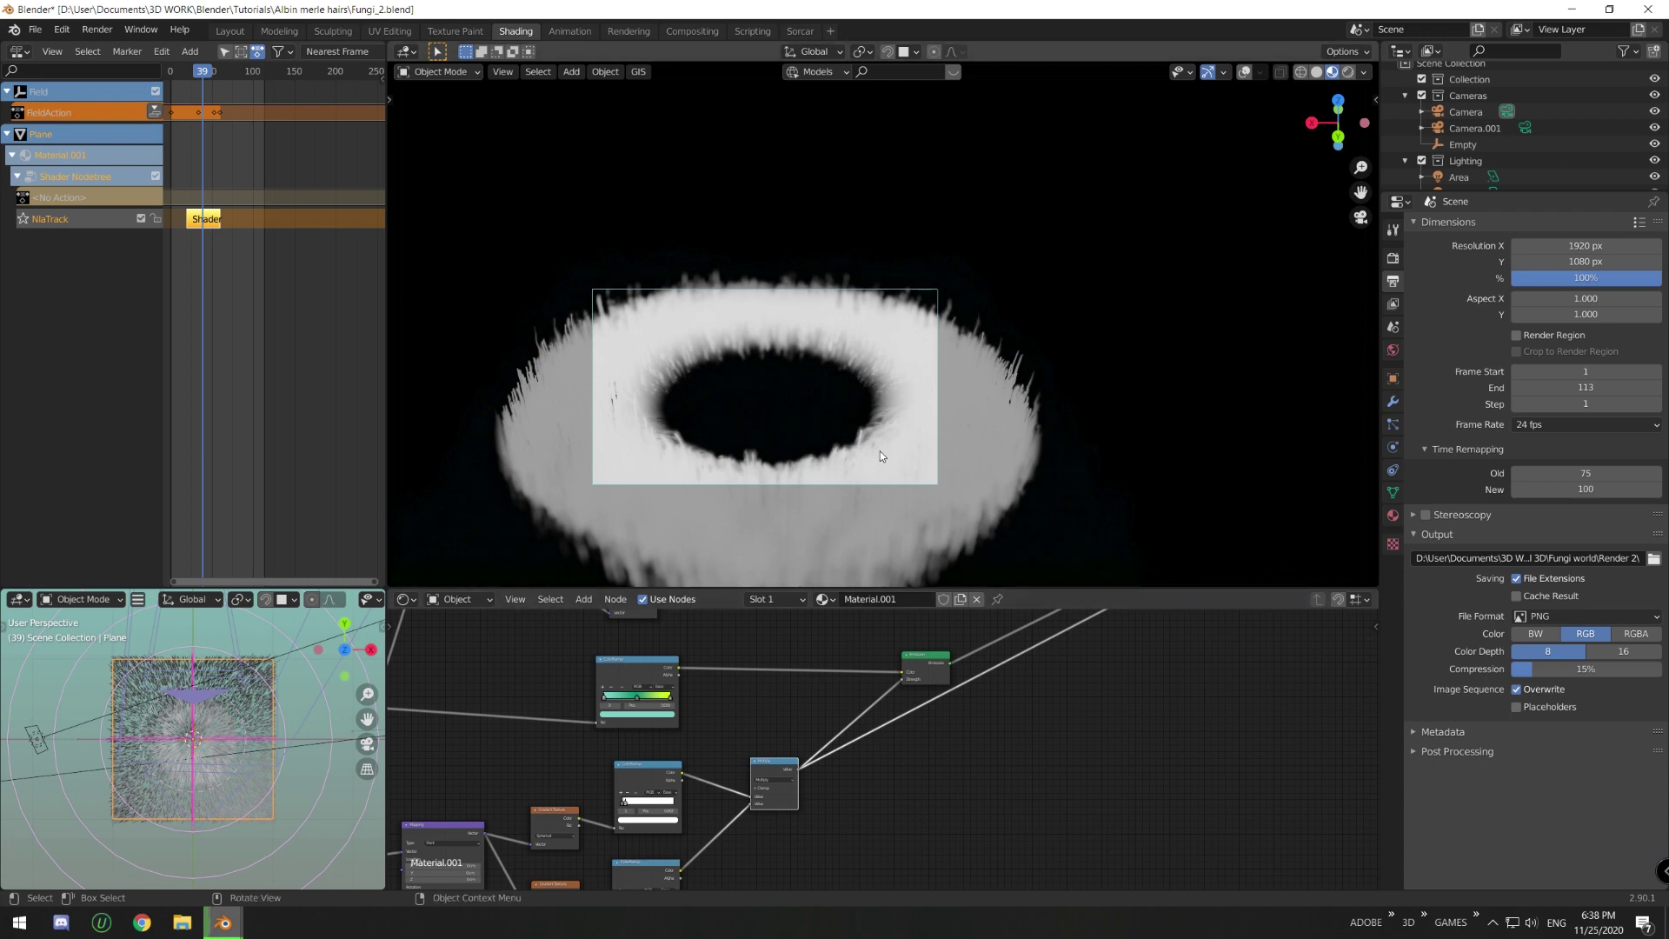
- Add a new empty to the scene
{"action": "scroll", "coordinate": [764, 730], "scroll_direction": "down", "scroll_amount": 3}
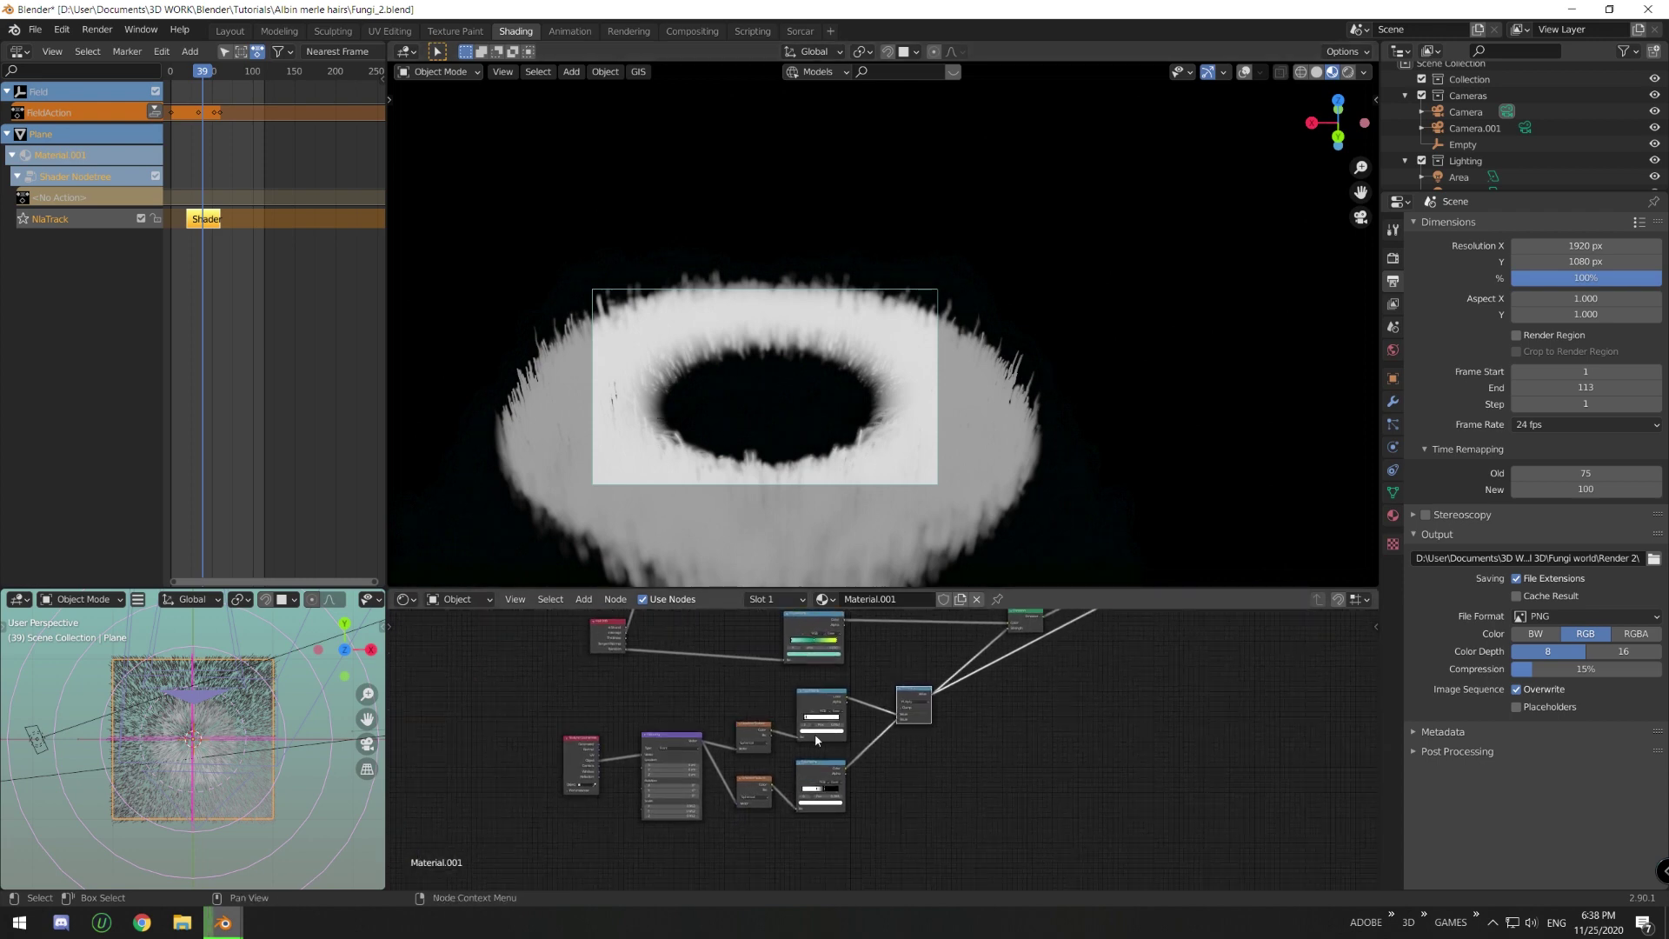
{"action": "scroll", "coordinate": [703, 721], "scroll_direction": "up", "scroll_amount": 2}
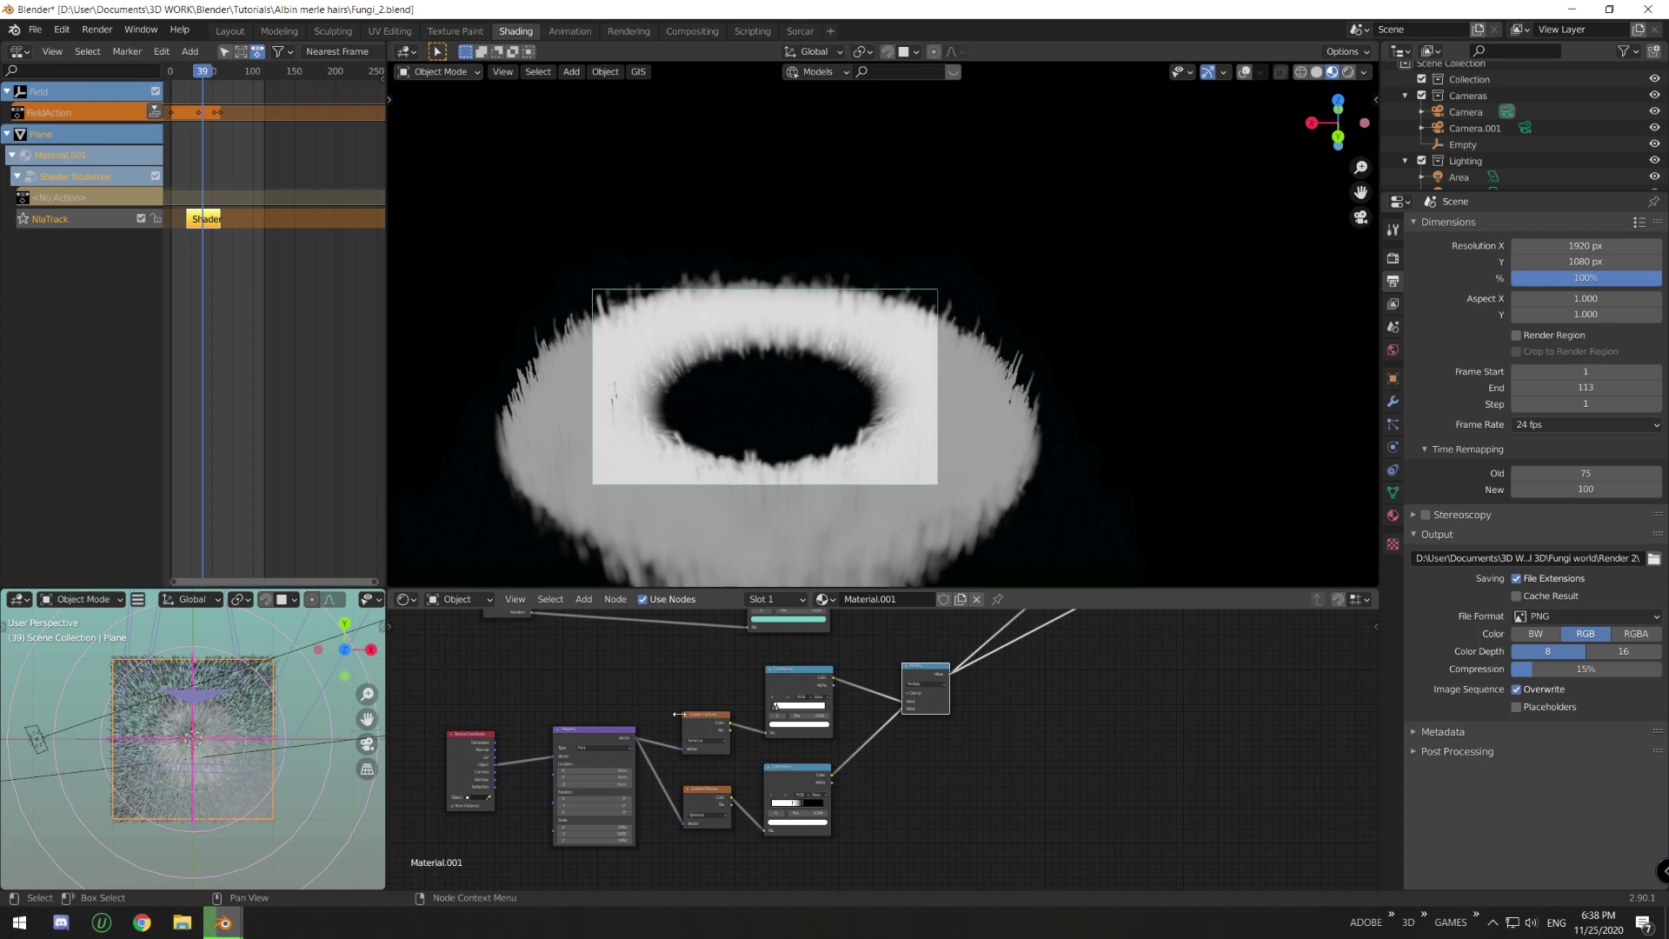
{"action": "scroll", "coordinate": [677, 713], "scroll_direction": "up", "scroll_amount": 3}
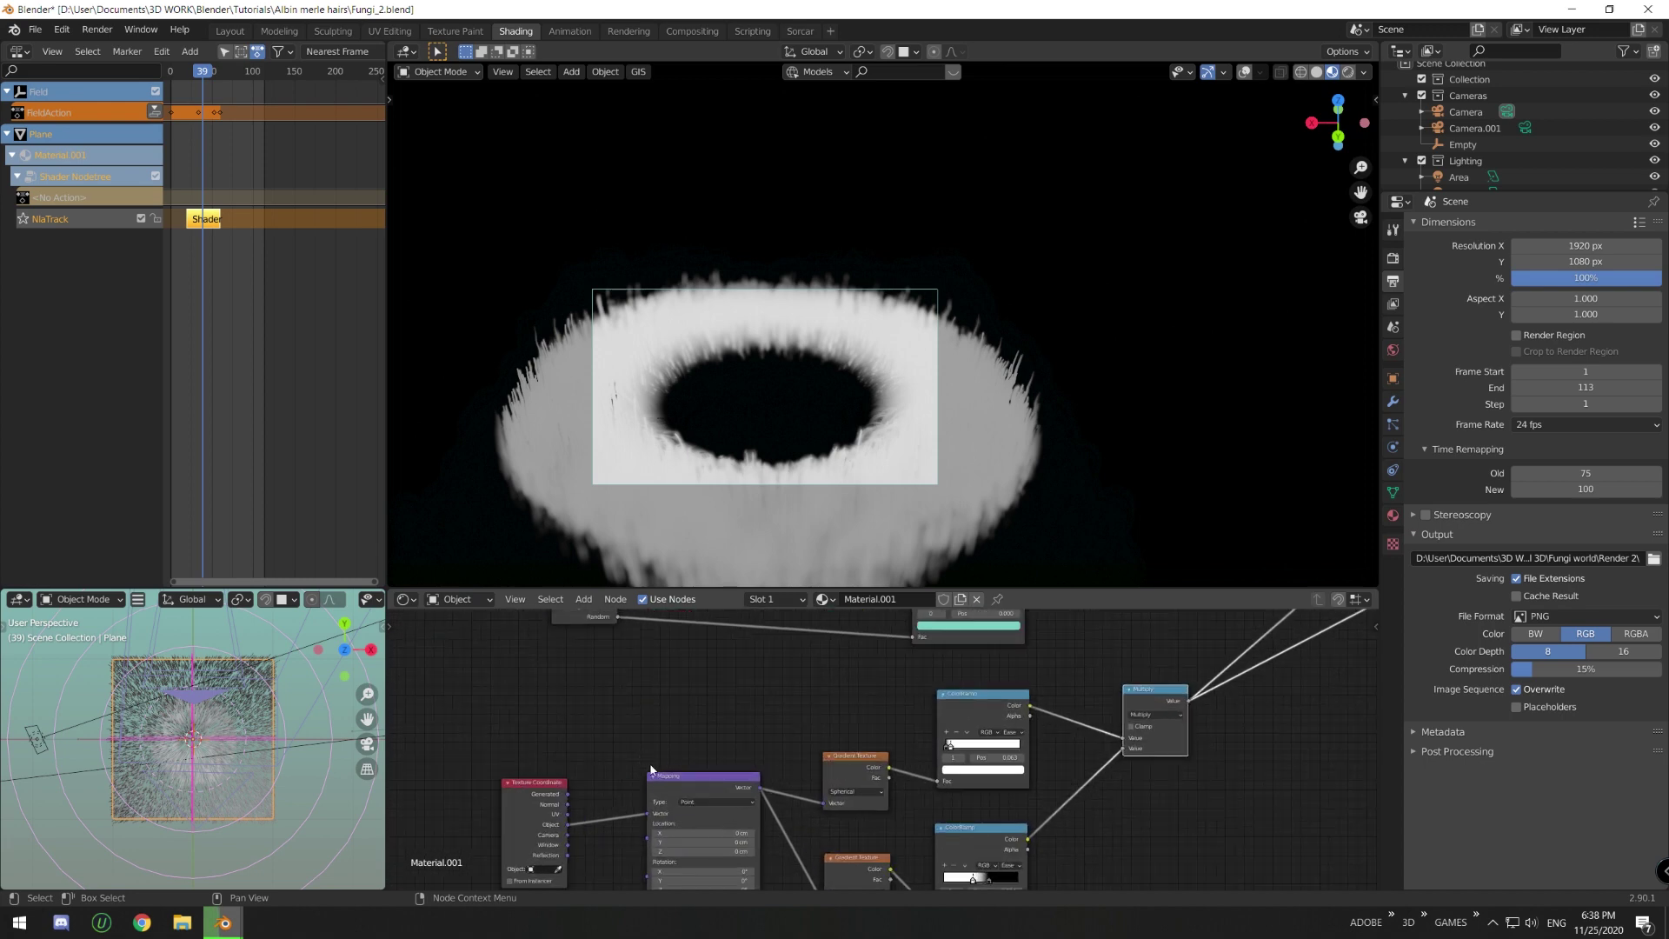
{"action": "scroll", "coordinate": [651, 769], "scroll_direction": "up", "scroll_amount": 5}
{"action": "left_click", "coordinate": [661, 732]}
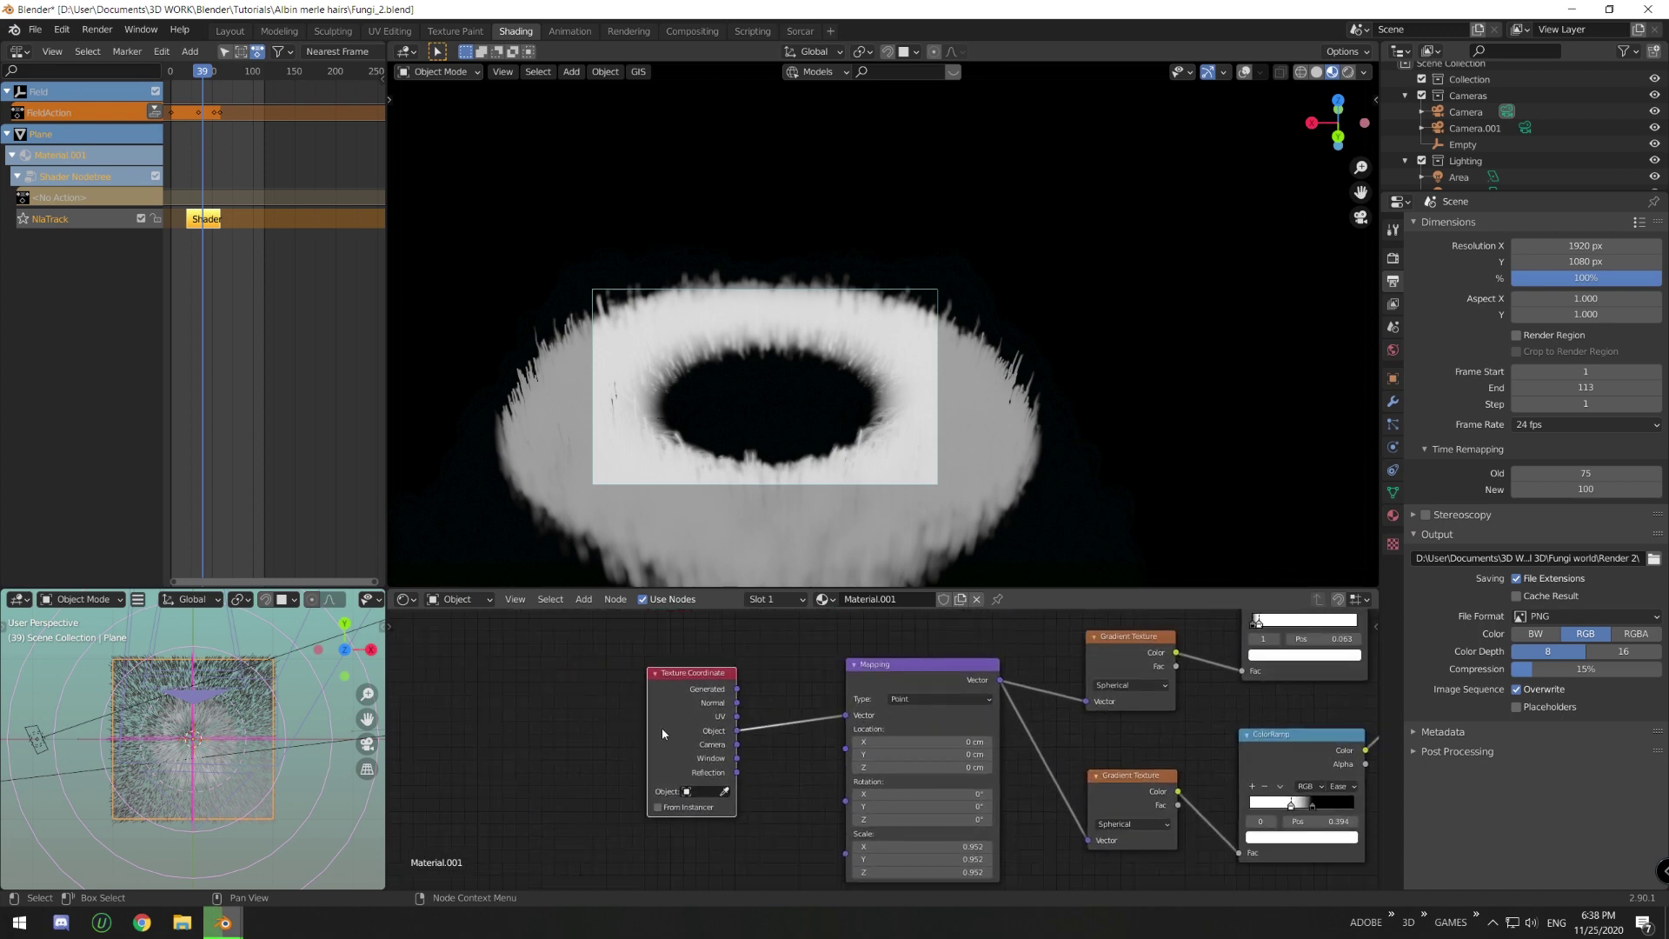
{"action": "key", "text": "shift+a"}
{"action": "mouse_move", "coordinate": [765, 416]}
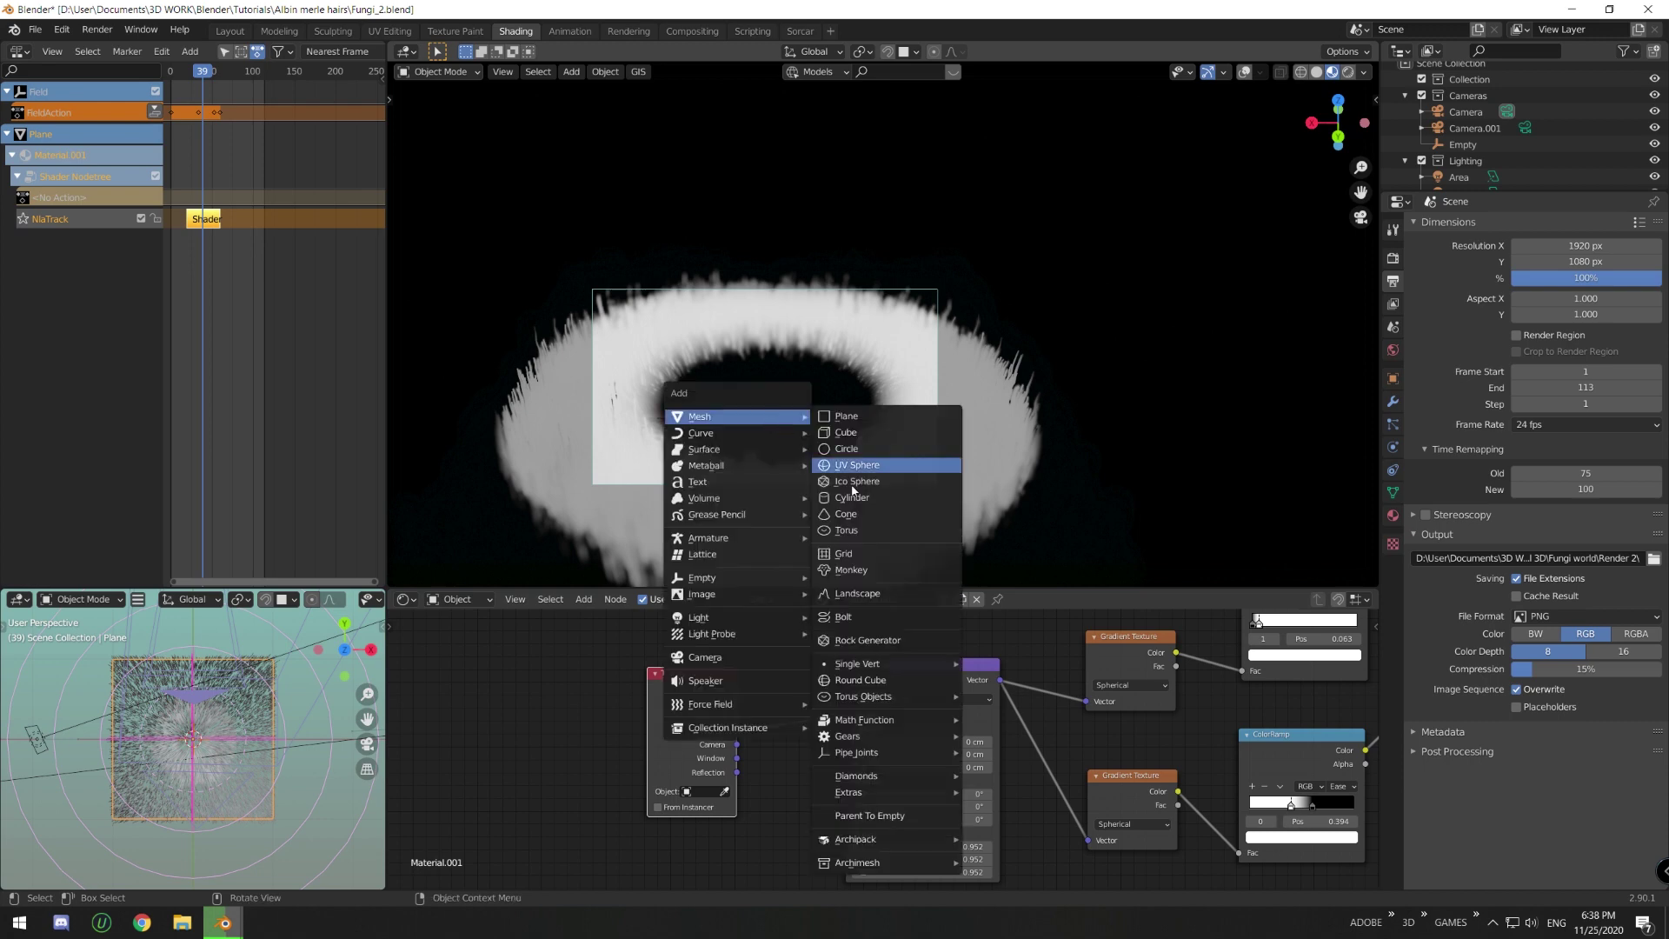
{"action": "mouse_move", "coordinate": [754, 580]}
{"action": "left_click", "coordinate": [856, 578]}
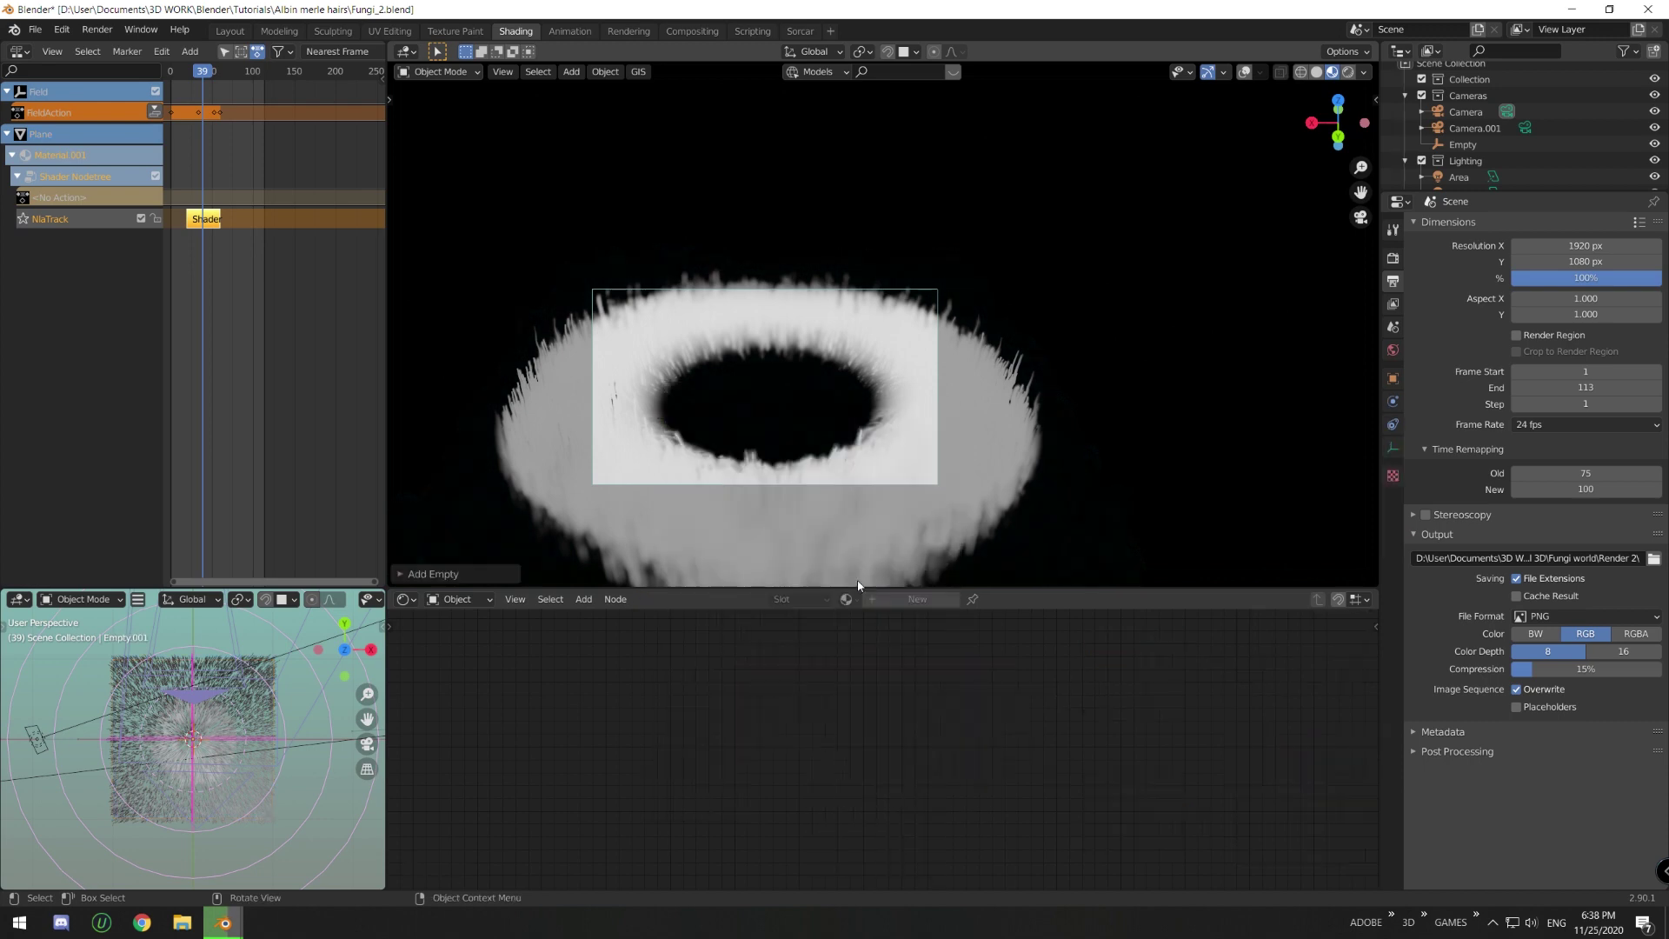
- Show the viewport overlays and delete the newly added empty, keeping the original Empty
{"action": "left_click", "coordinate": [1244, 71]}
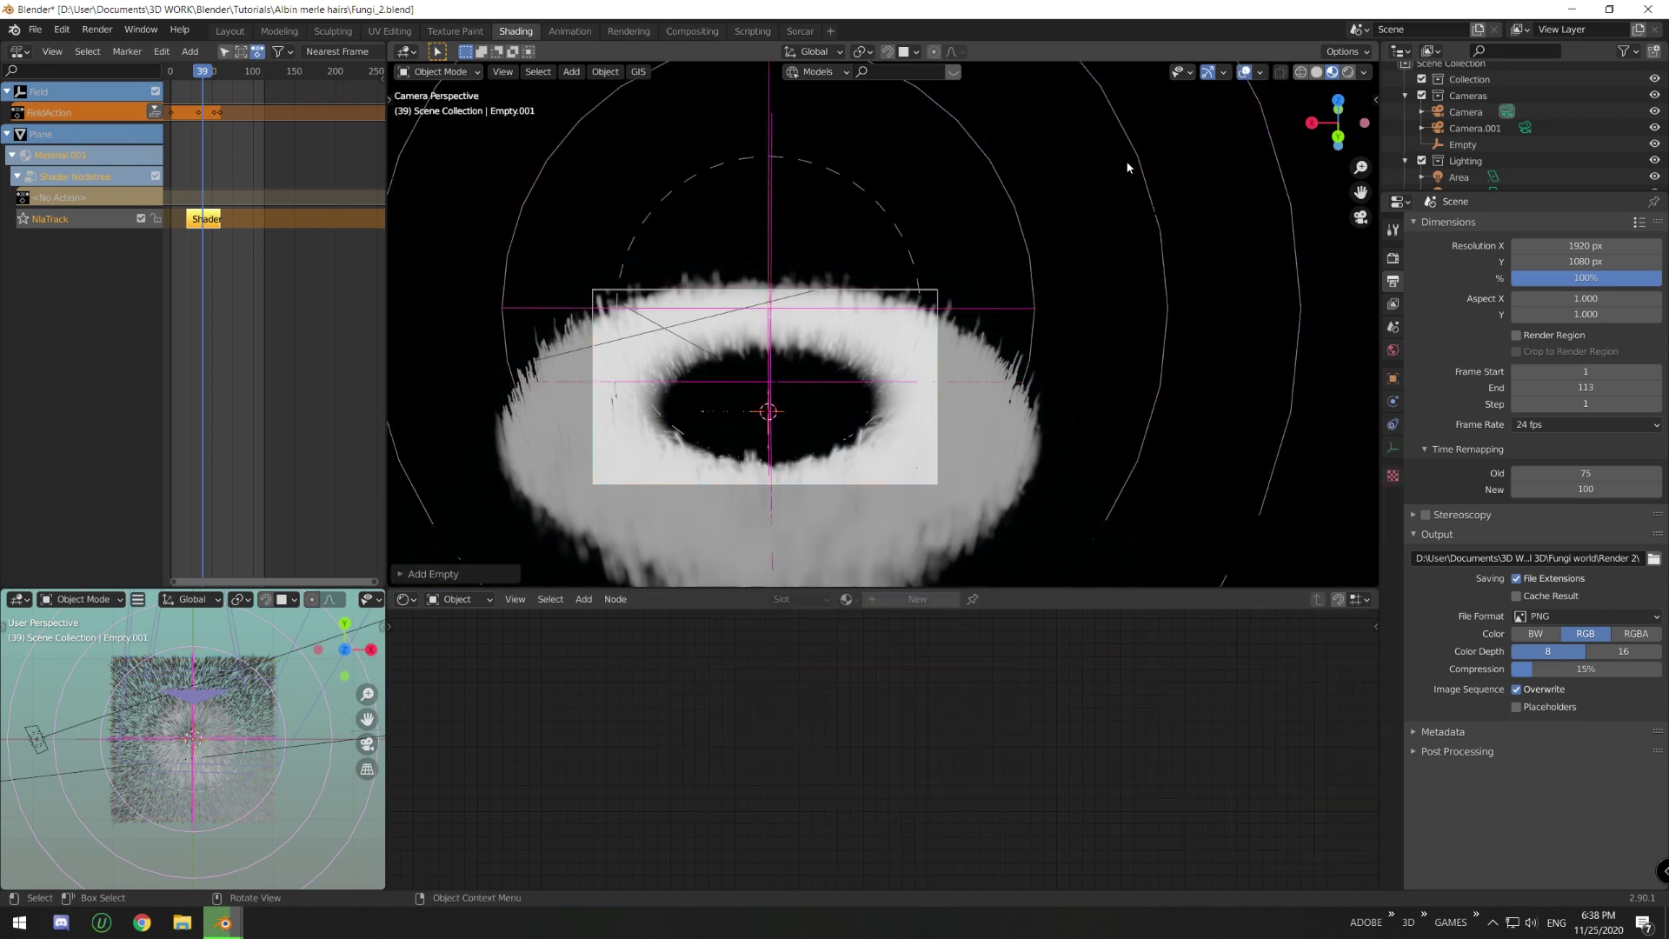
{"action": "left_click", "coordinate": [821, 381]}
{"action": "scroll", "coordinate": [1515, 94], "scroll_direction": "down", "scroll_amount": 3}
{"action": "left_click", "coordinate": [1460, 175]}
{"action": "key", "text": "x"}
{"action": "left_click", "coordinate": [994, 275]}
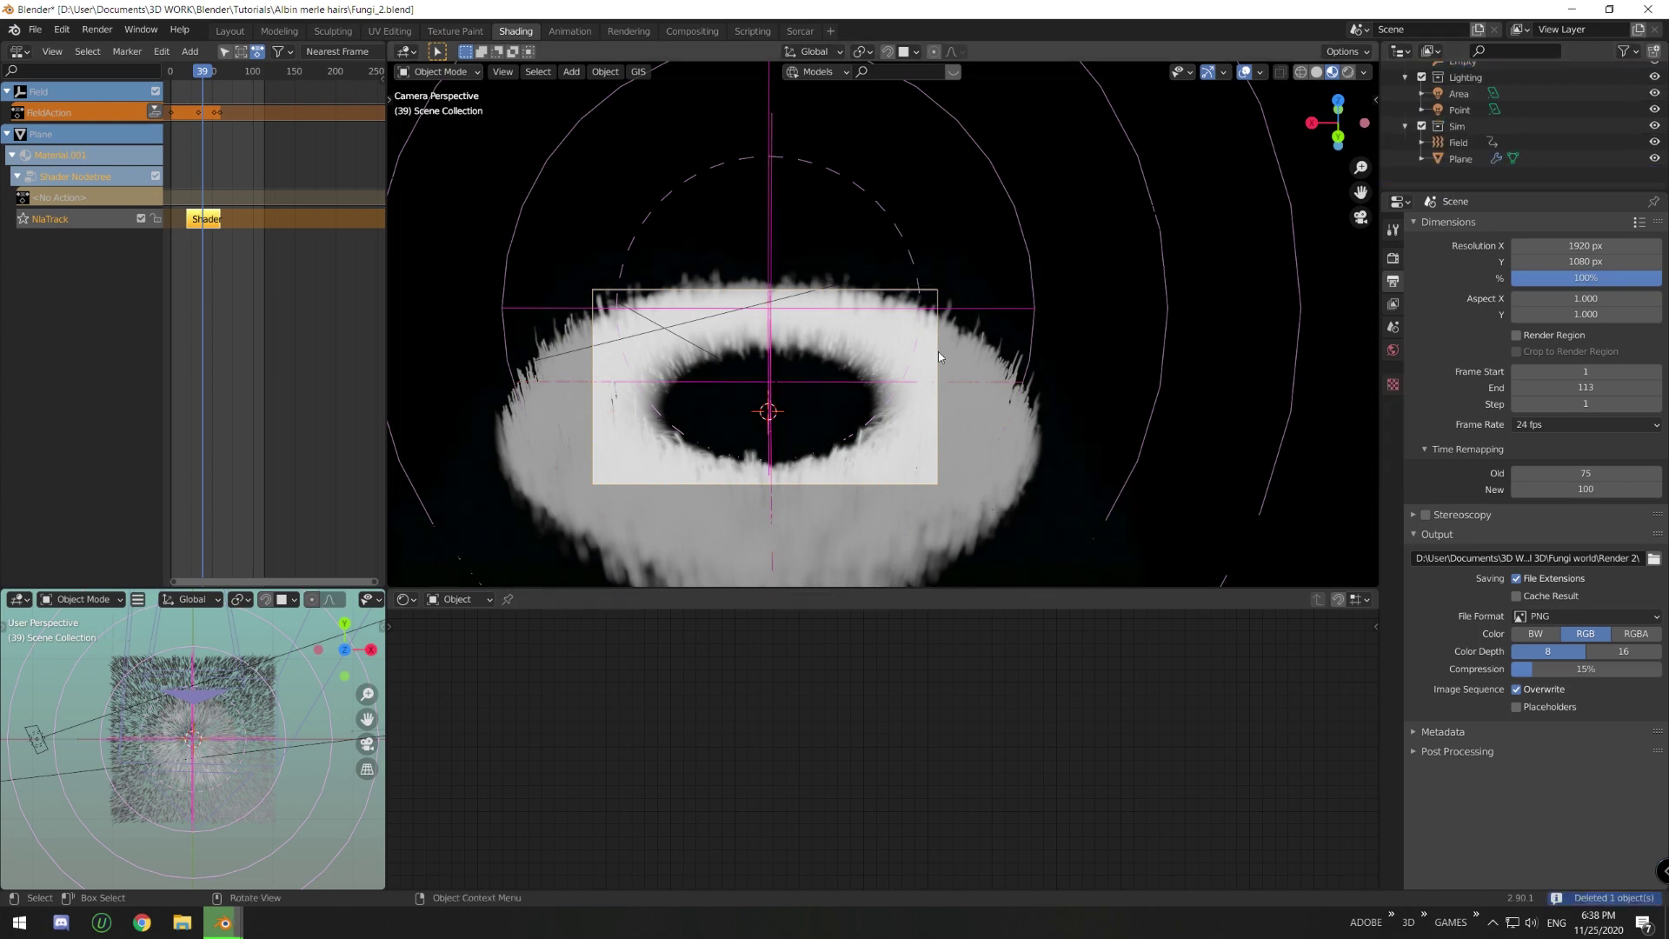
- Select the hair plane and assign the existing Empty as the Texture Coordinate node's object
{"action": "left_click", "coordinate": [930, 468]}
{"action": "left_click", "coordinate": [724, 790]}
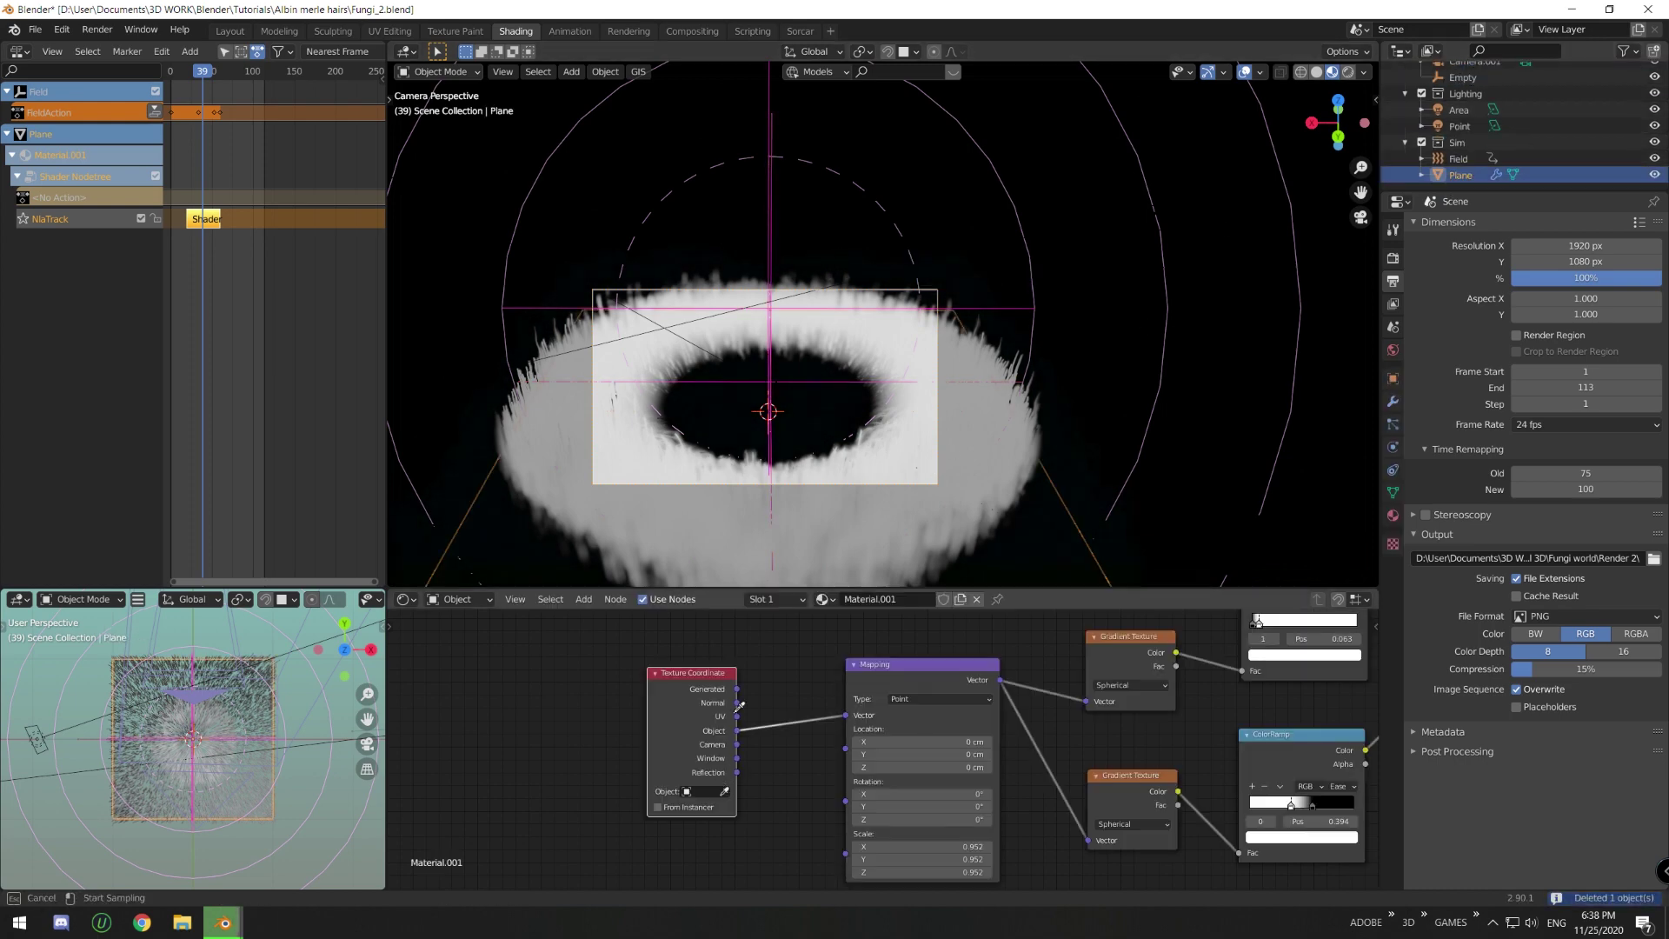
{"action": "left_click", "coordinate": [812, 377]}
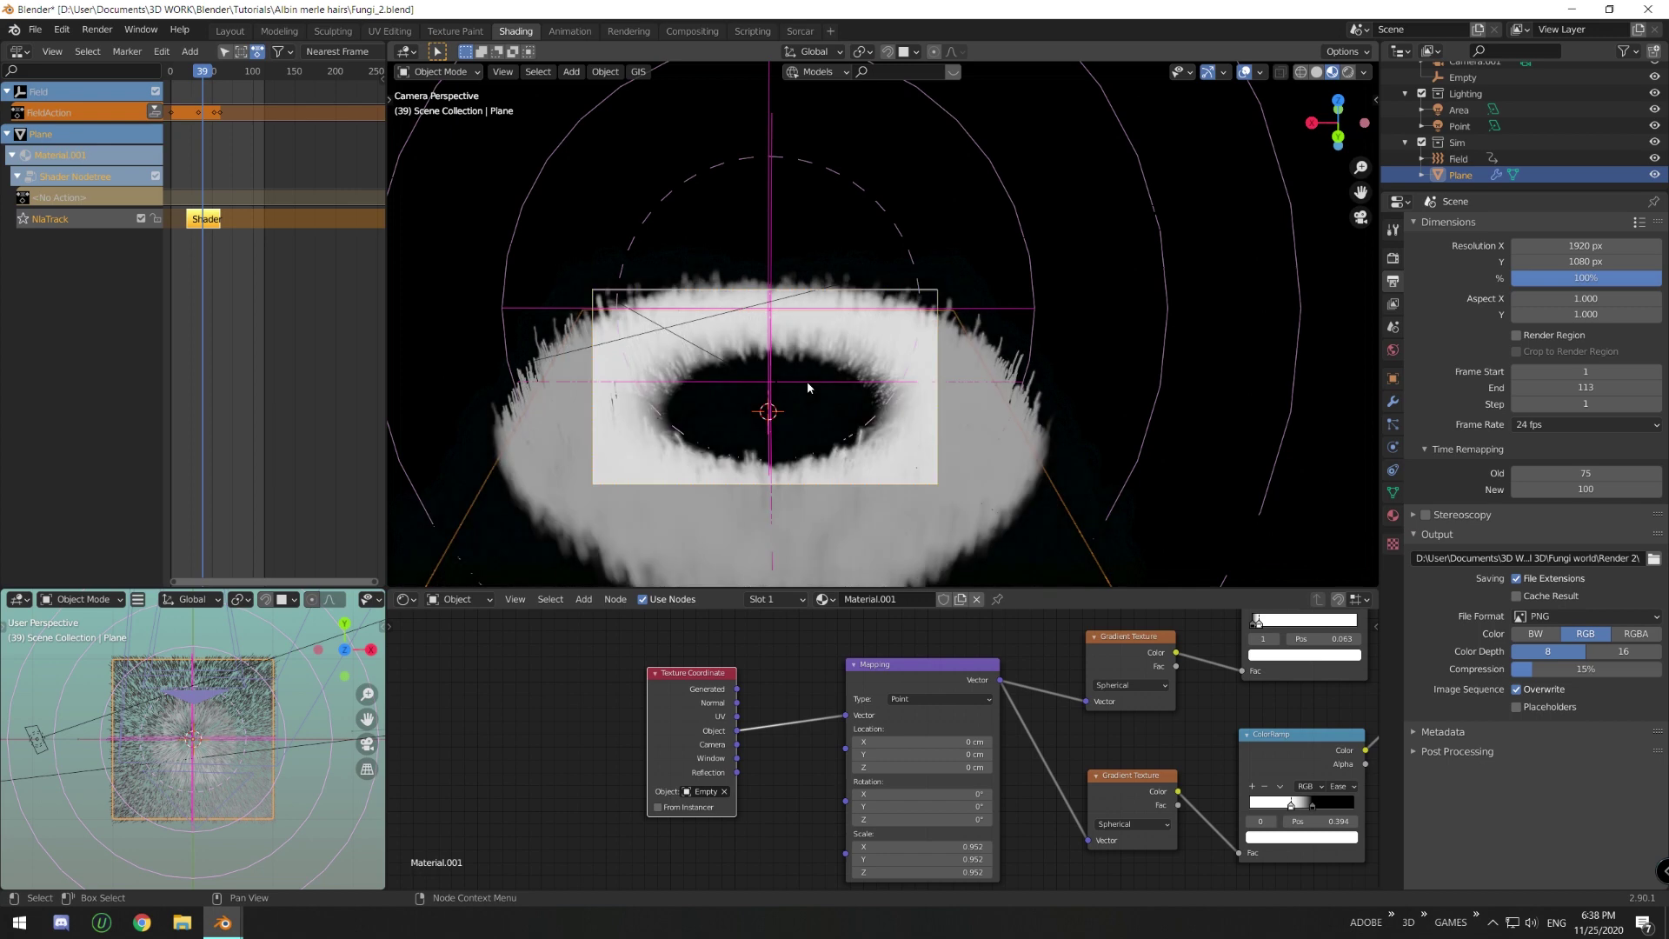
- Select the Empty, switch to the Layout workspace and insert a Scale keyframe at frame 0
{"action": "left_click", "coordinate": [866, 381]}
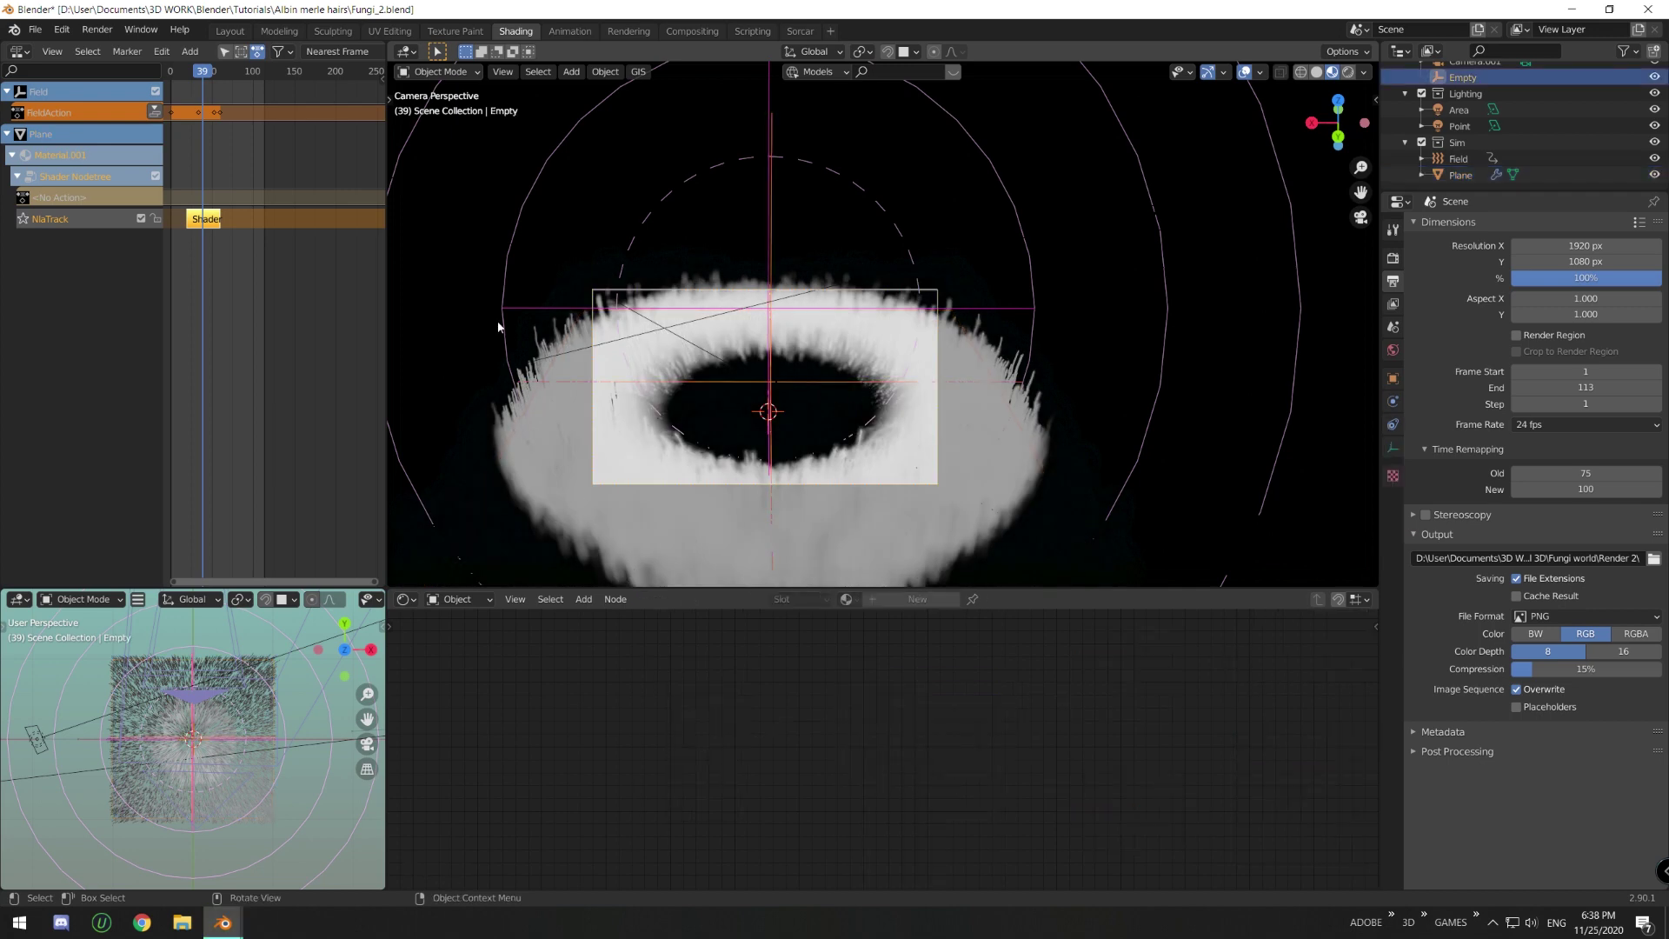
{"action": "left_click", "coordinate": [231, 32]}
{"action": "left_click", "coordinate": [188, 749]}
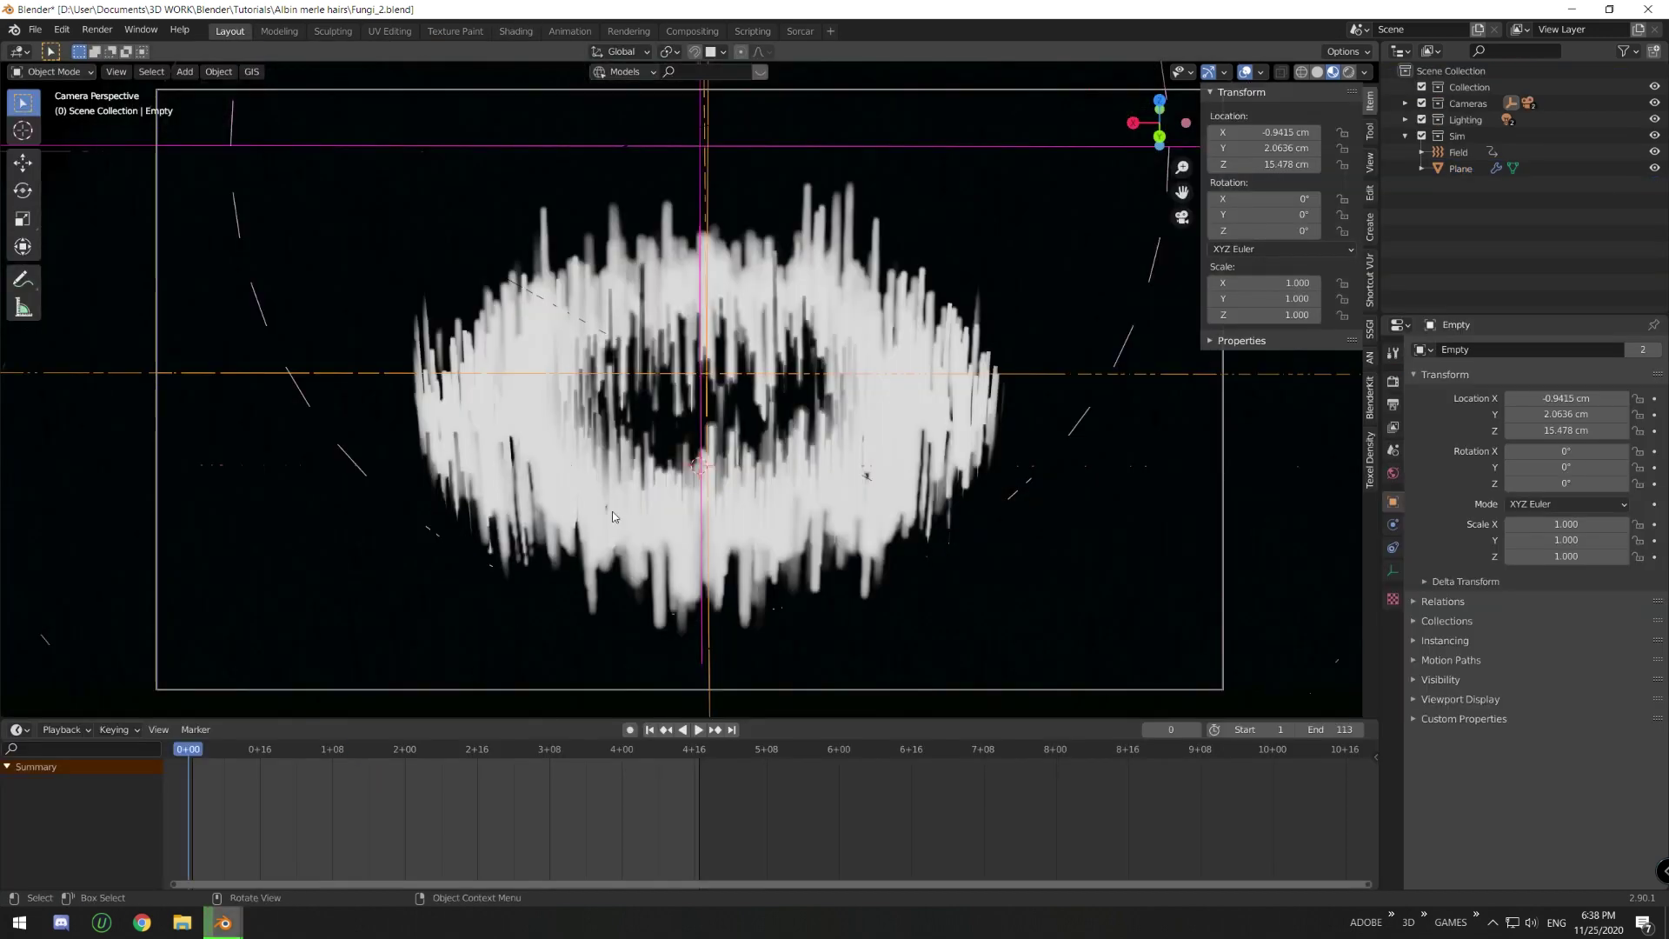
{"action": "key", "text": "i"}
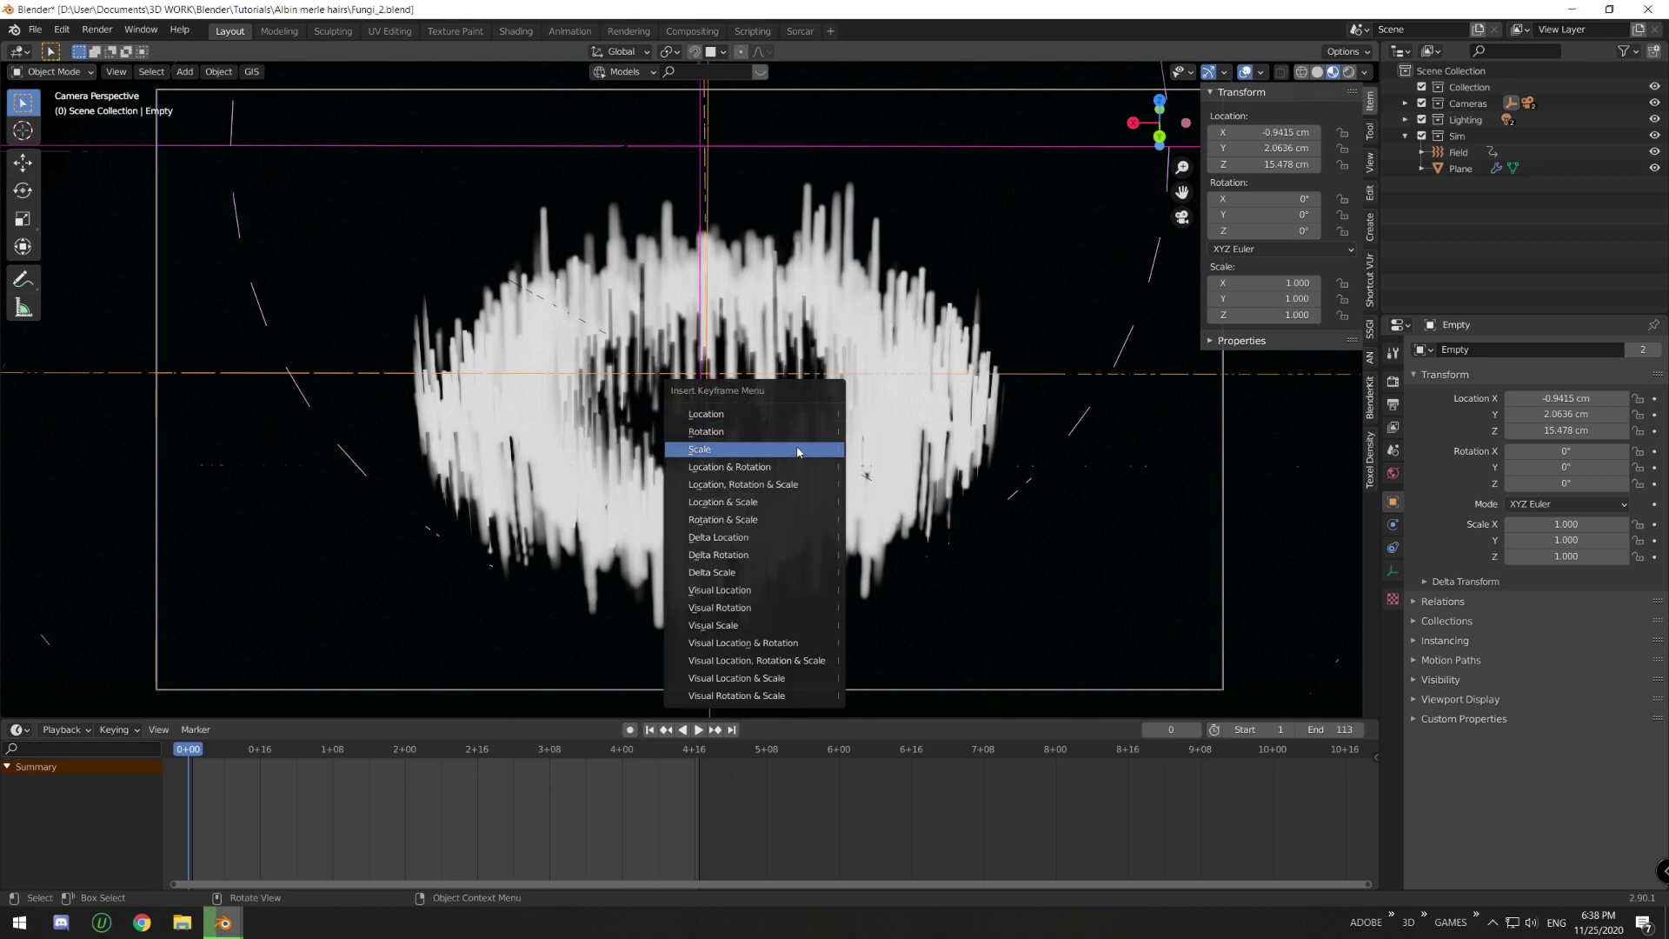
{"action": "left_click", "coordinate": [798, 449]}
- Insert a second Scale keyframe for the Empty at frame 112
{"action": "left_click", "coordinate": [693, 749]}
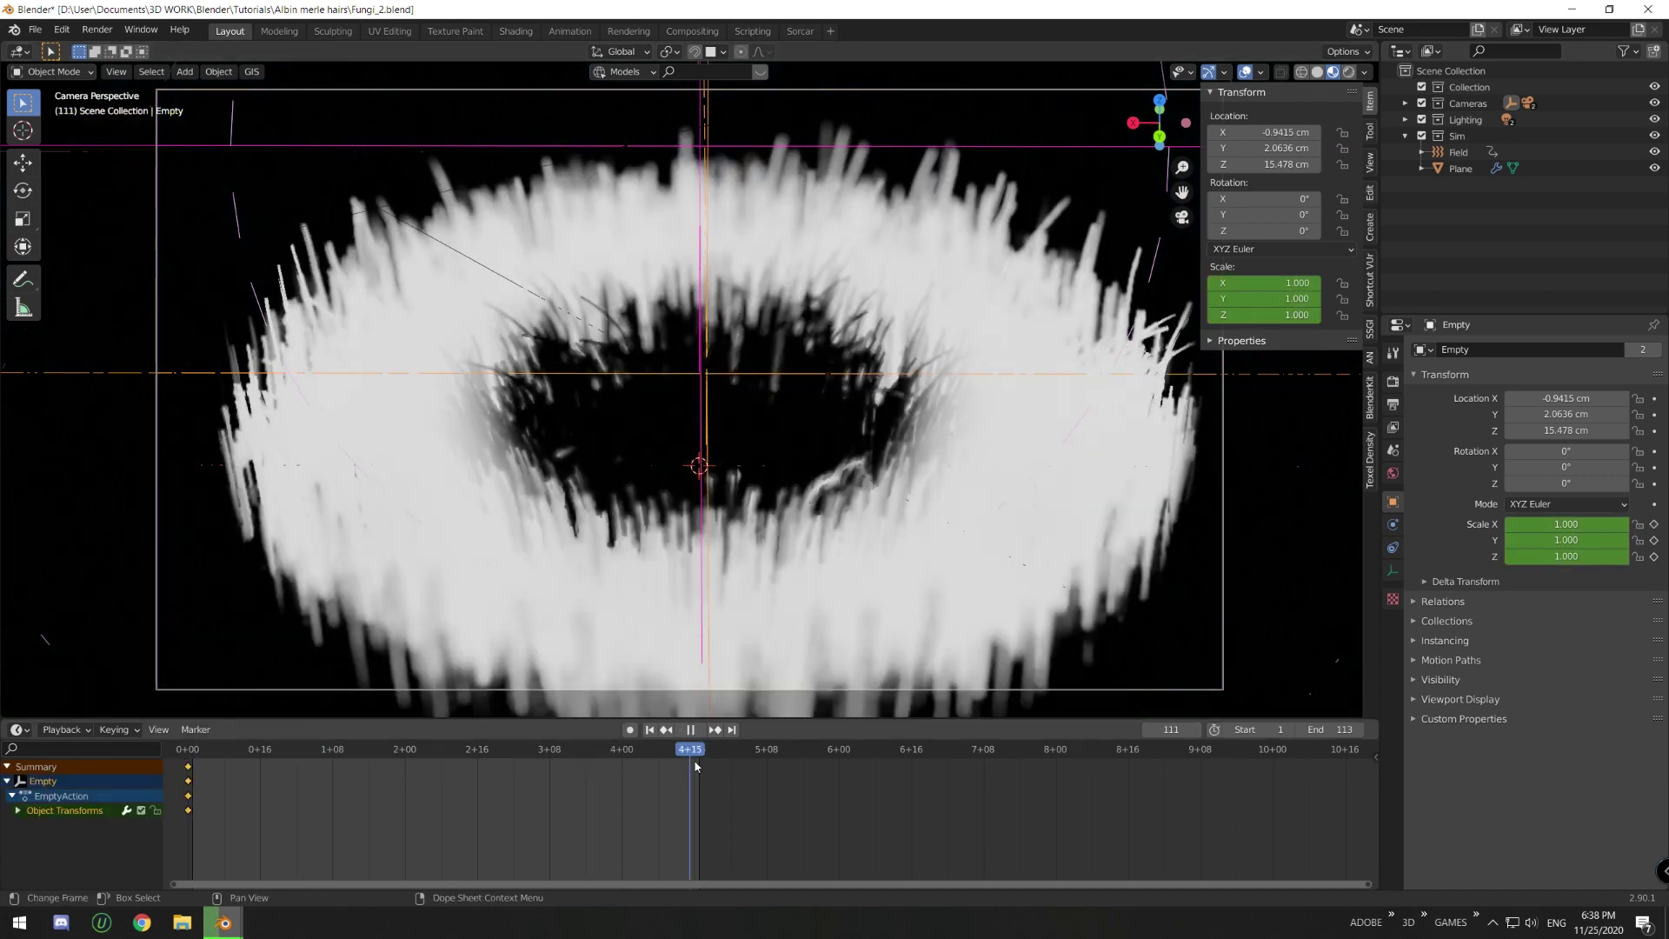
{"action": "key", "text": "i"}
{"action": "left_click", "coordinate": [840, 459]}
- Try scaling up the Empty at frame 112 to test how the ring mask expands
{"action": "key", "text": "s"}
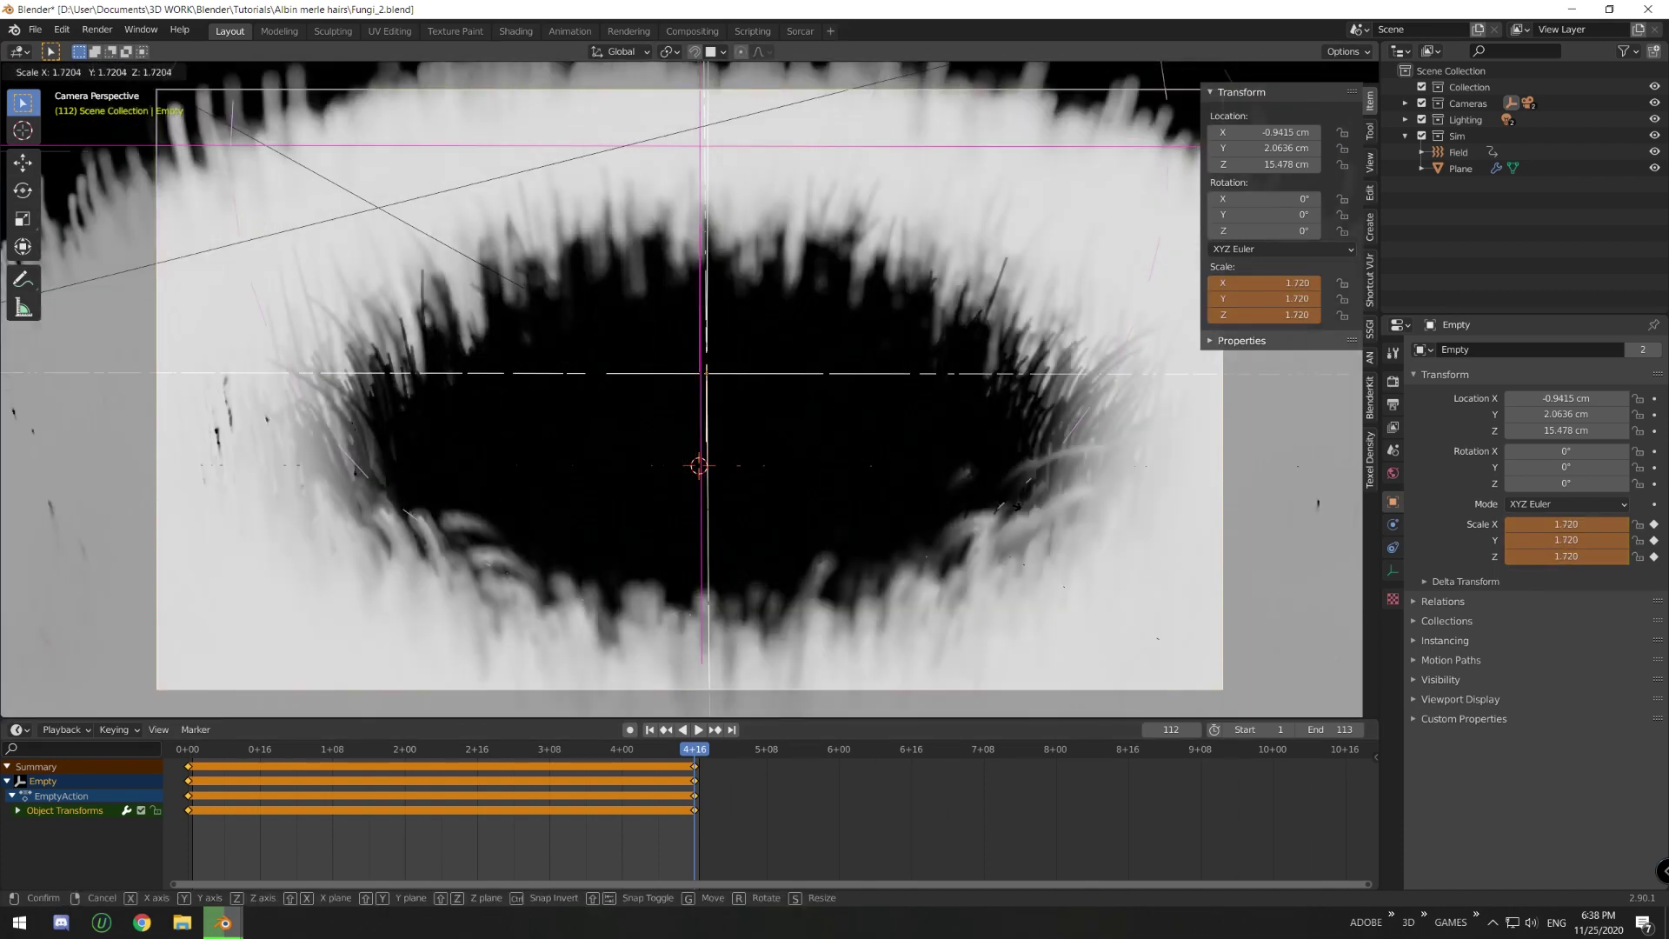
{"action": "right_click", "coordinate": [830, 453]}
{"action": "scroll", "coordinate": [829, 452], "scroll_direction": "down", "scroll_amount": 2}
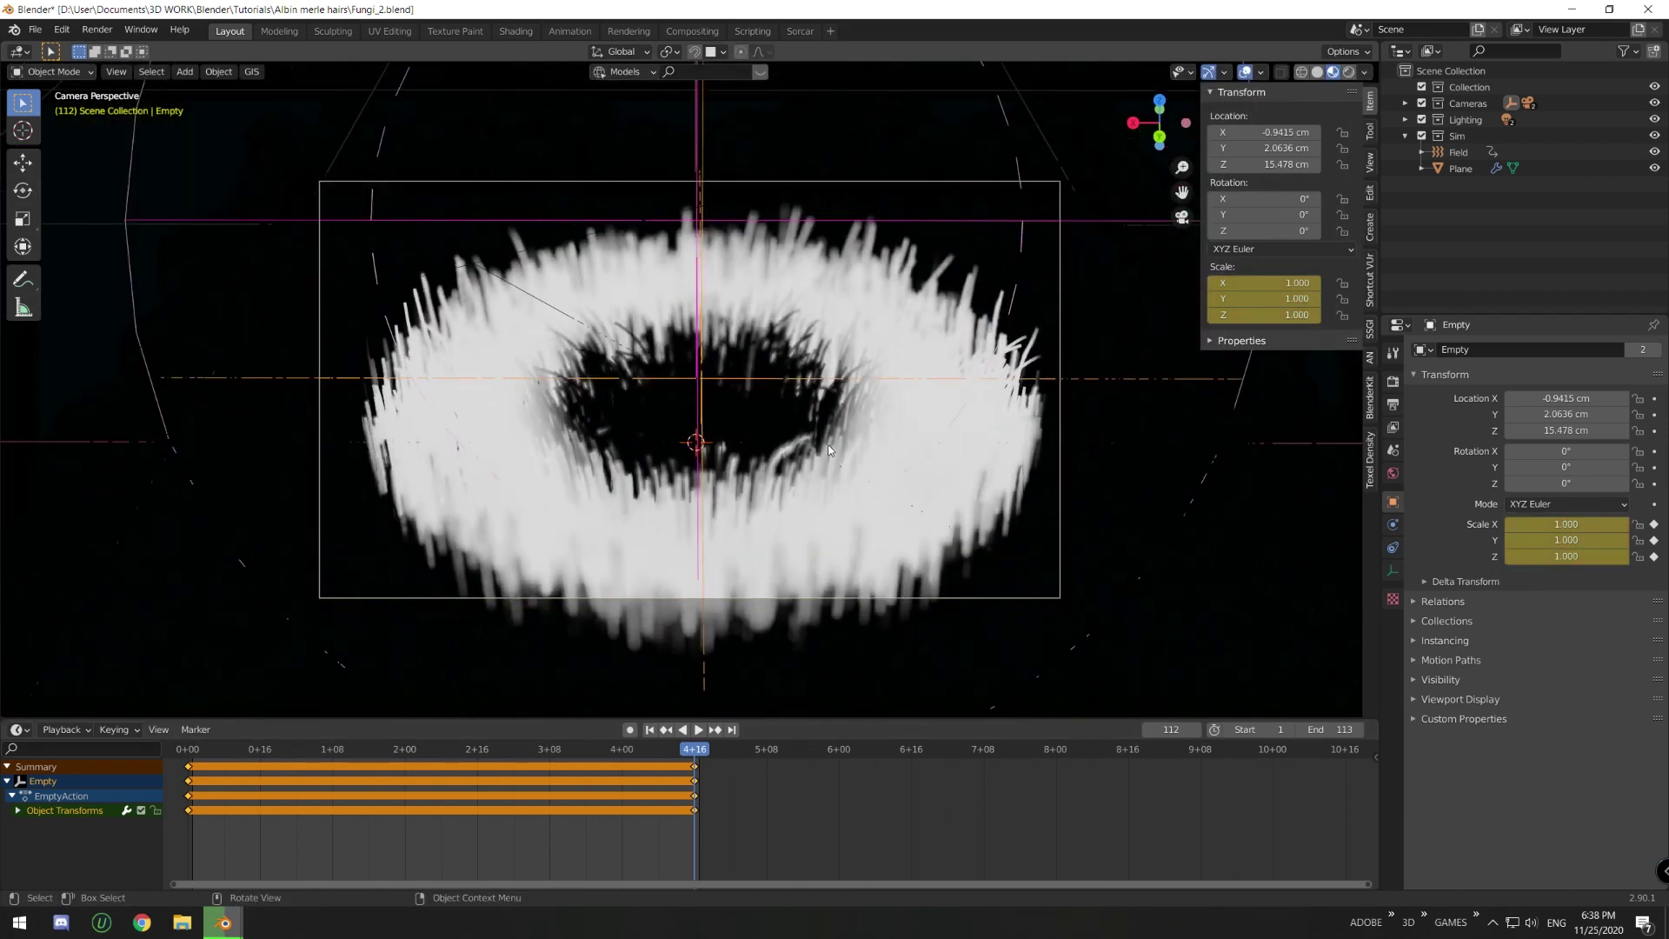
{"action": "middle_click_drag", "start_coordinate": [824, 450], "coordinate": [891, 421]}
{"action": "key", "text": "s"}
{"action": "key", "text": "Escape"}
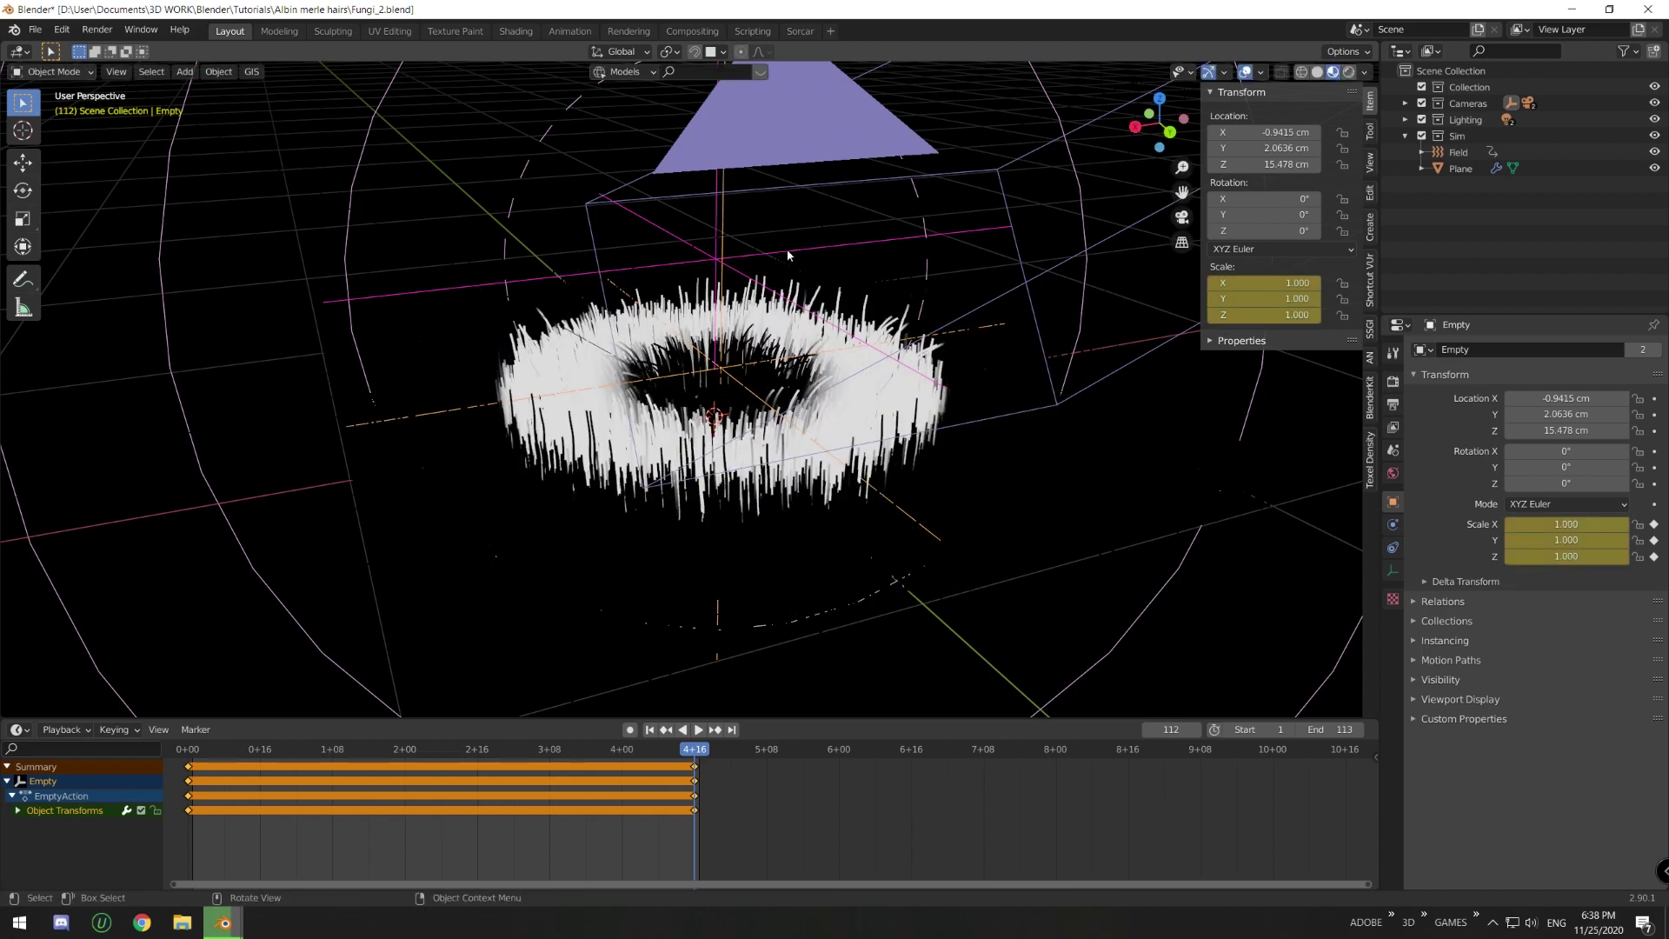
{"action": "key", "text": "s"}
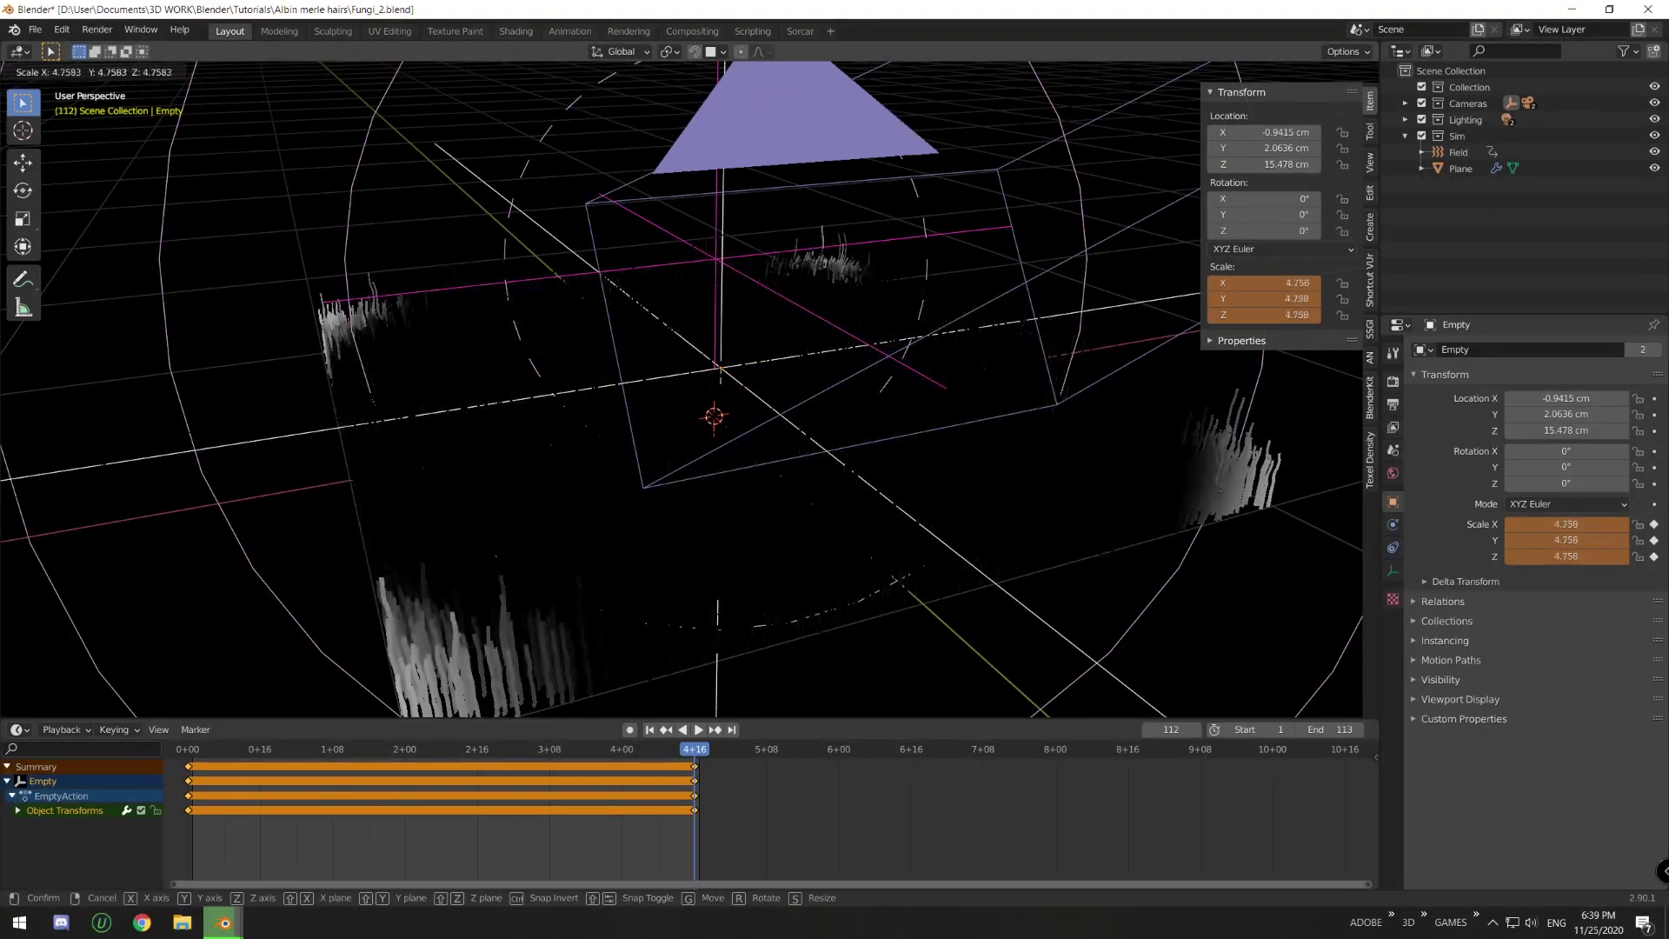
{"action": "key", "text": "Escape"}
- Play back the animation and return to frame 0
{"action": "key", "text": "space"}
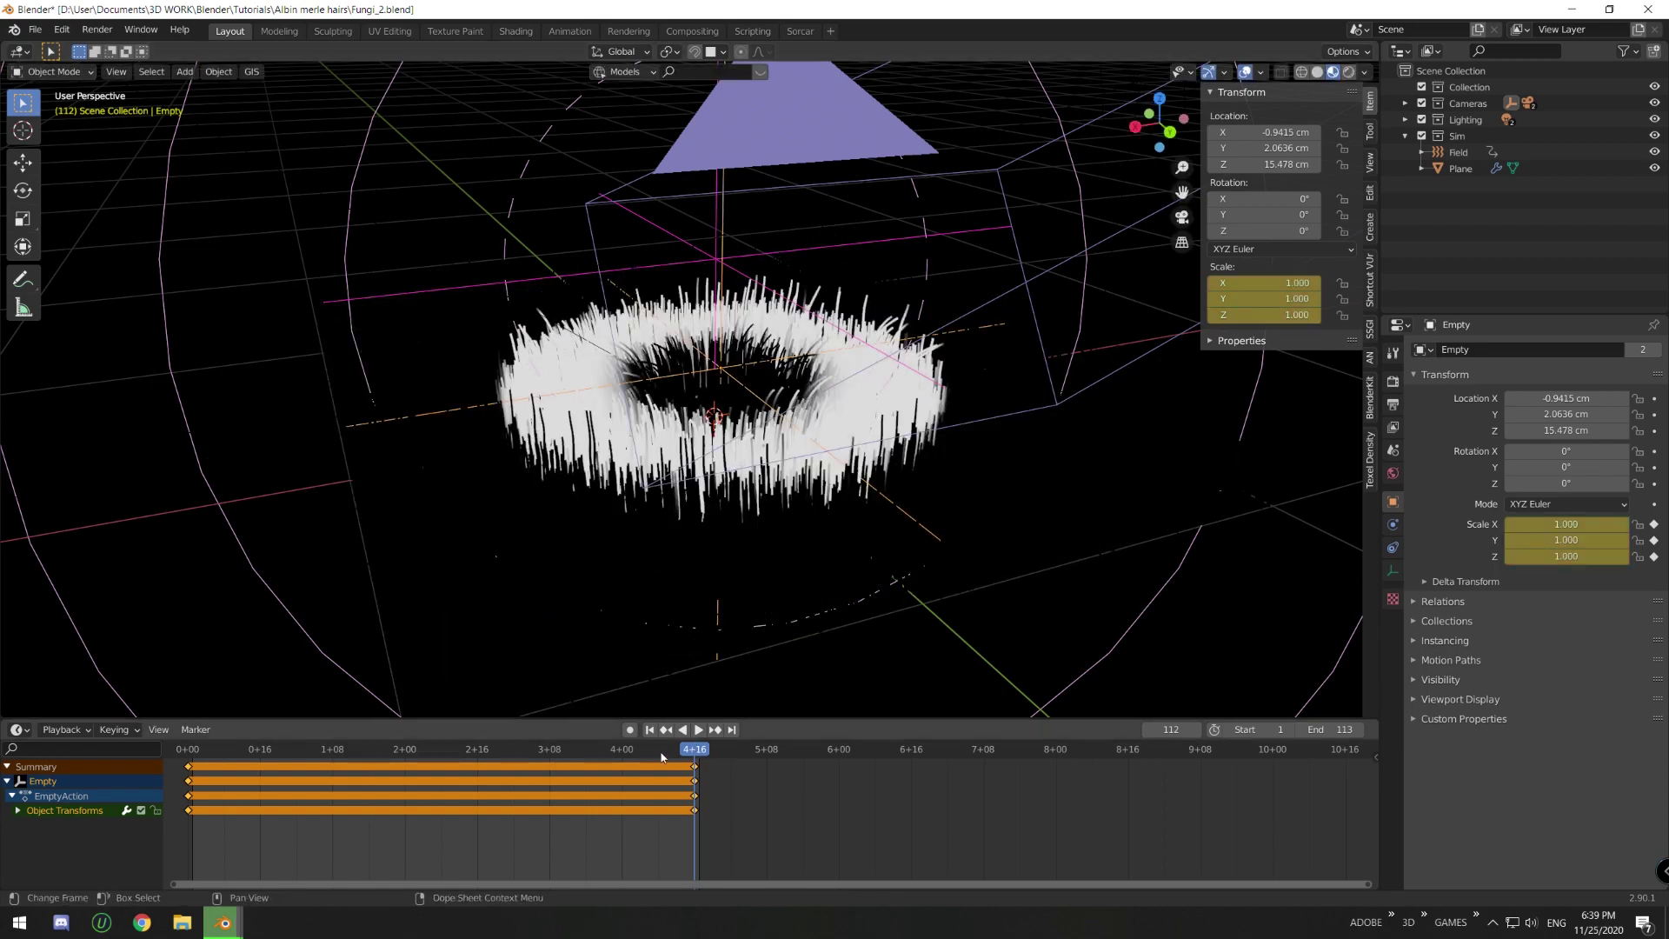
{"action": "left_click_drag", "start_coordinate": [328, 764], "coordinate": [188, 751]}
{"action": "key", "text": "space"}
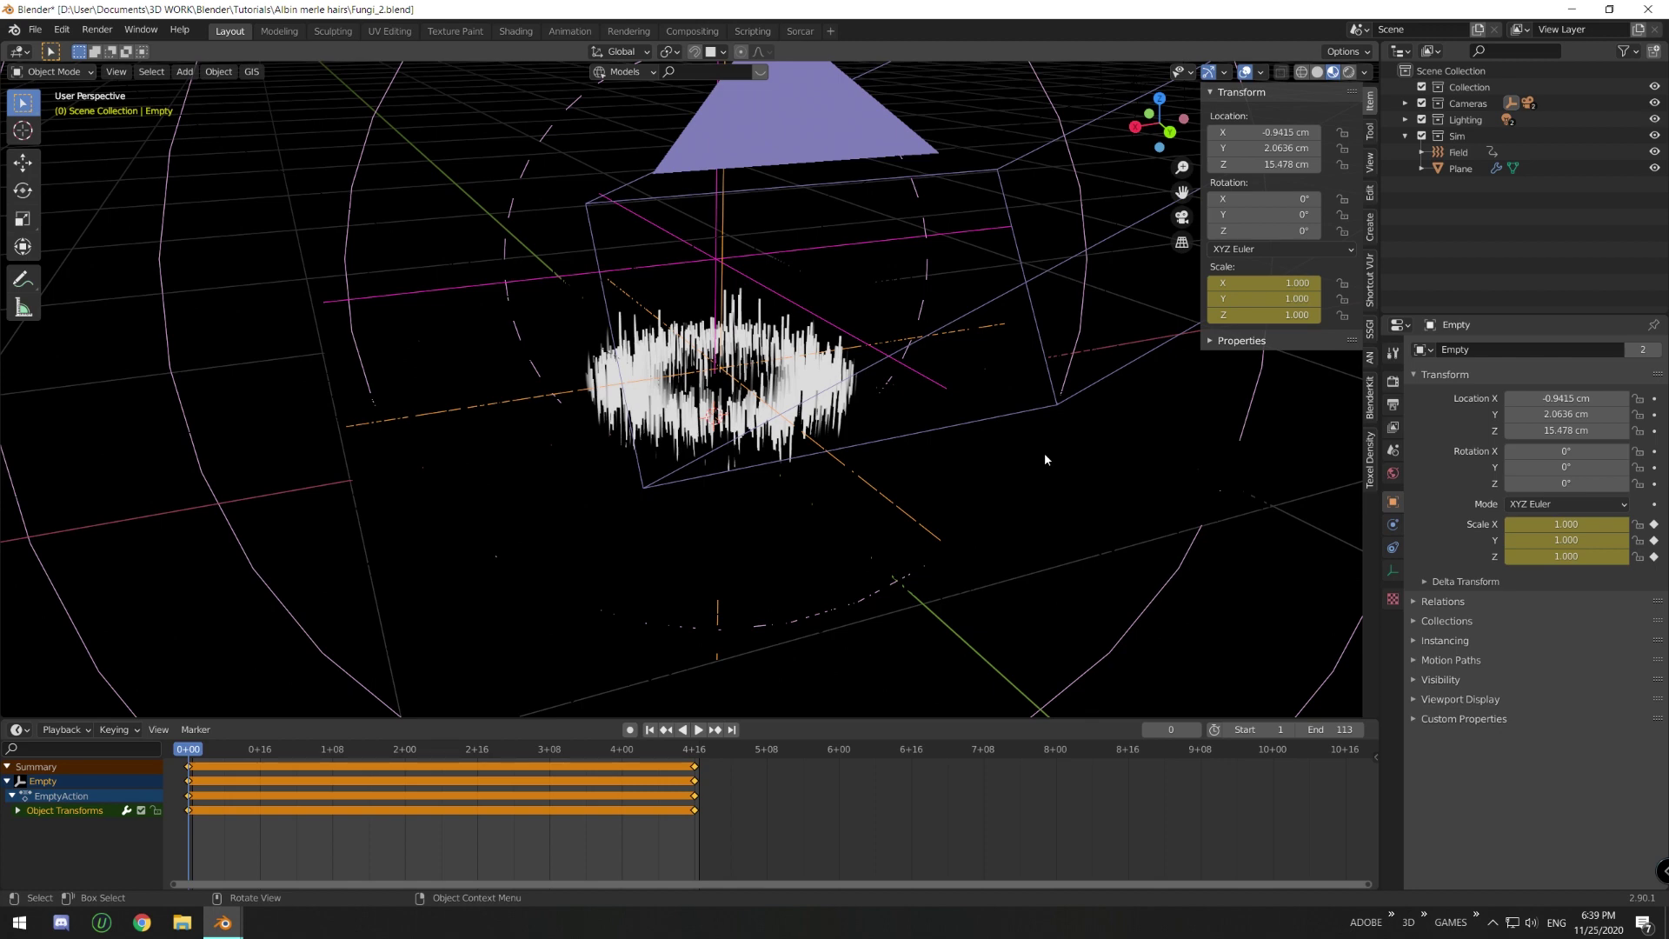
- Return to the Shading workspace, select the hair plane and select the mask nodes from Texture Coordinate to both ColorRamps
{"action": "left_click", "coordinate": [515, 30]}
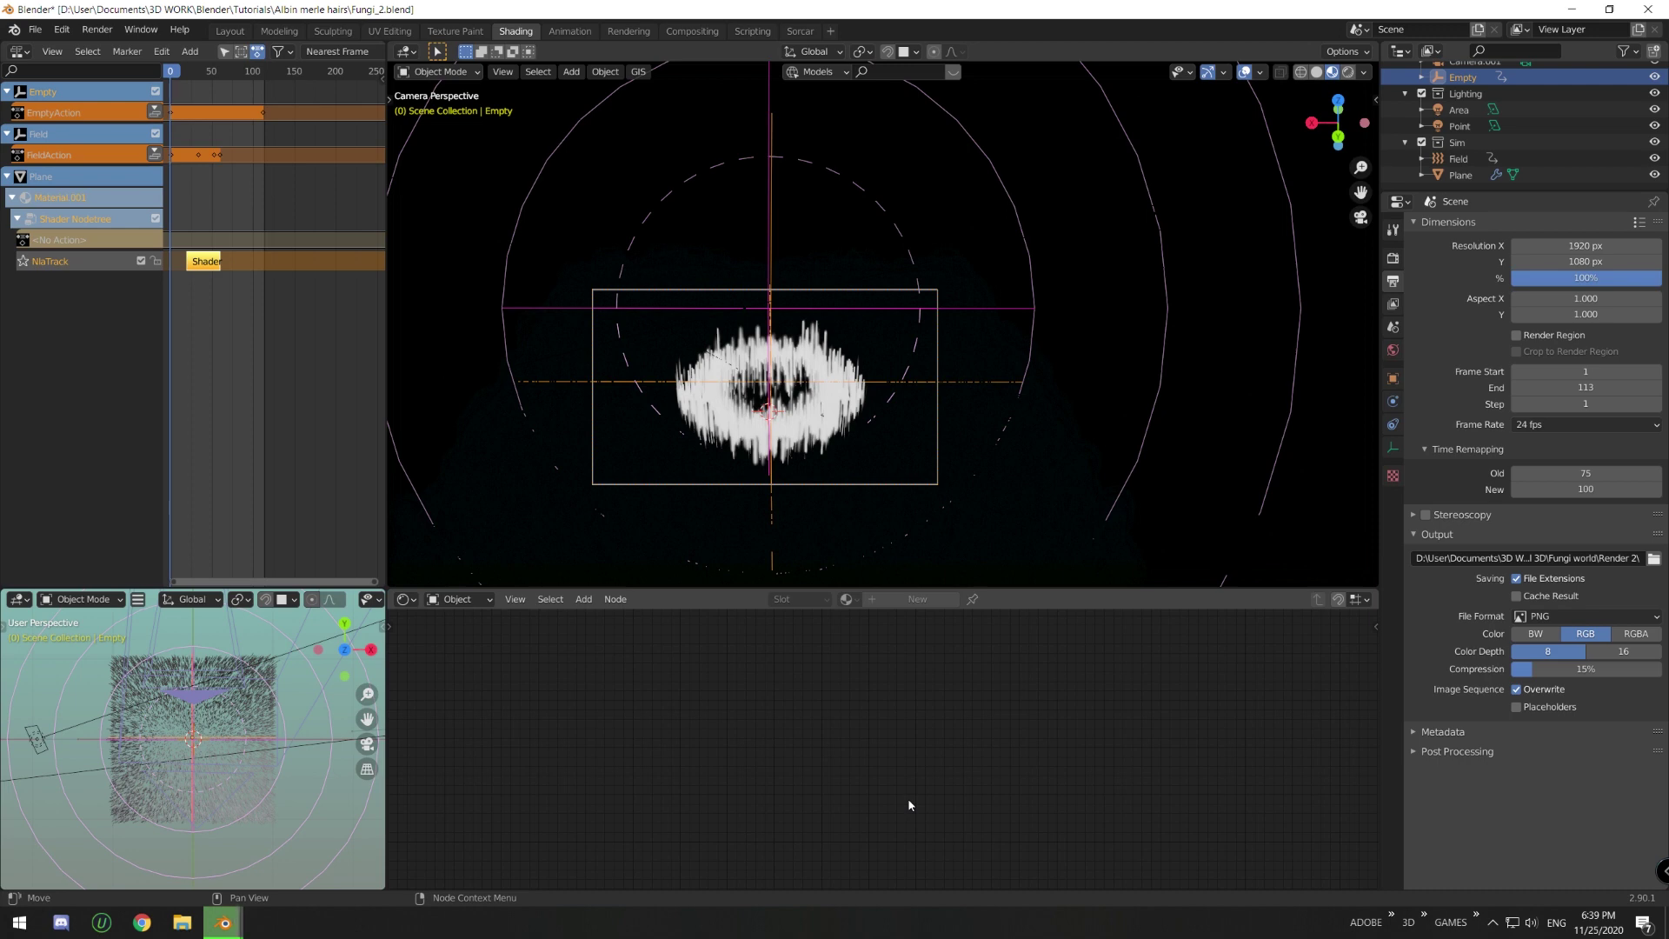
{"action": "key", "text": "alt+F9"}
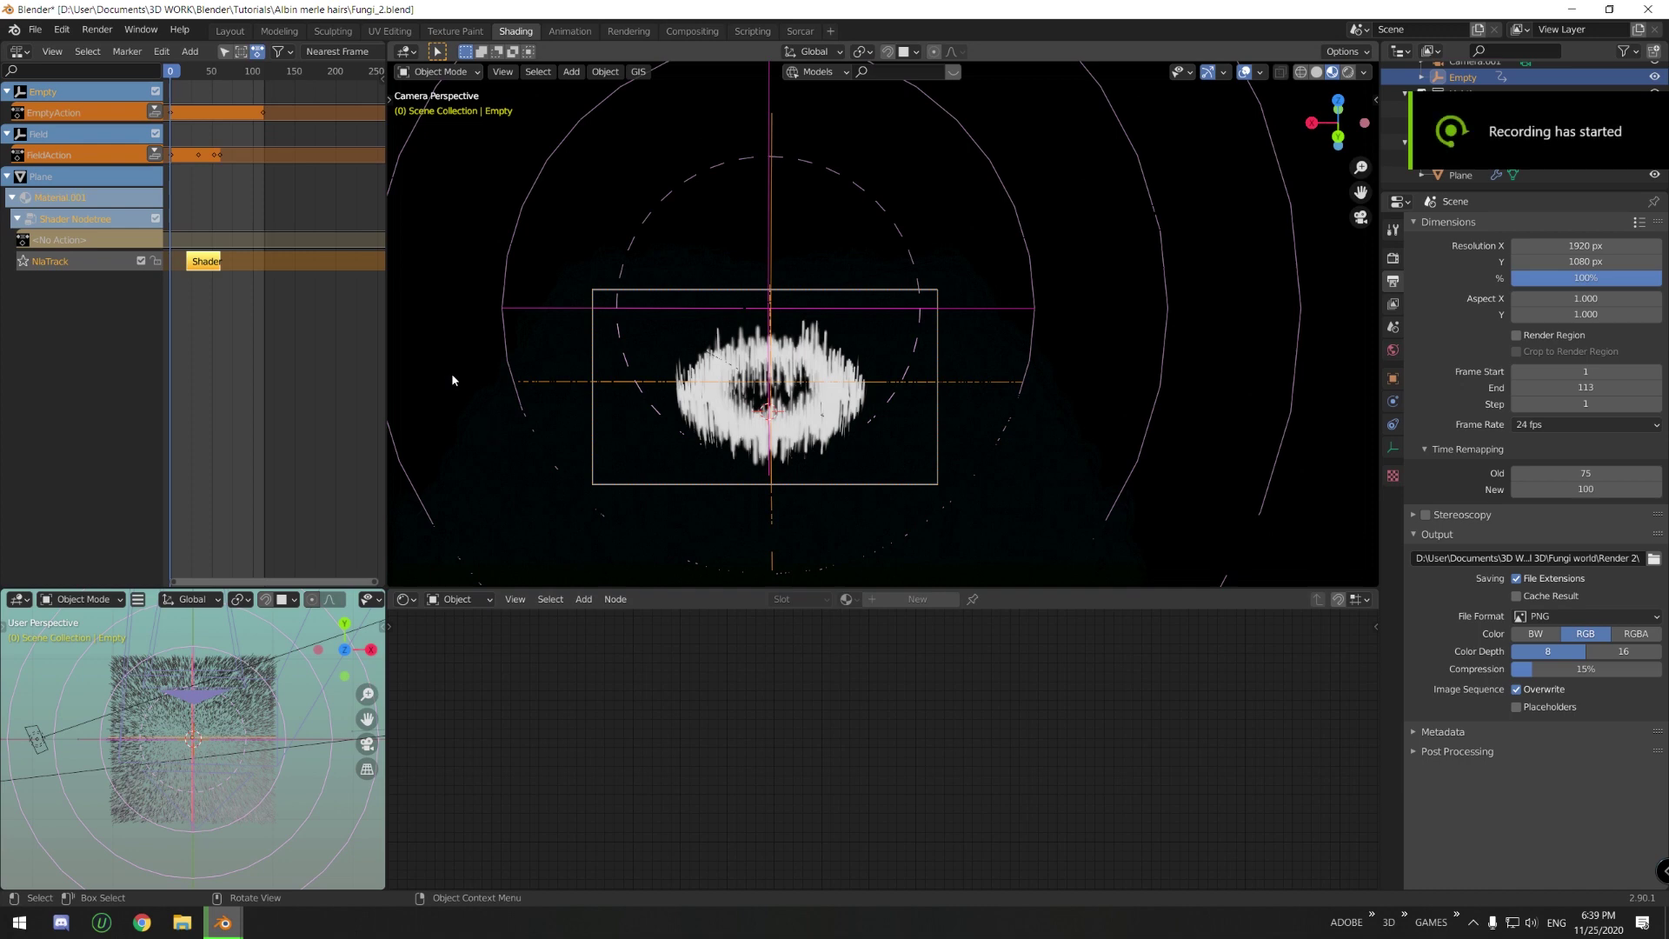
{"action": "left_click", "coordinate": [944, 437]}
{"action": "scroll", "coordinate": [900, 735], "scroll_direction": "down", "scroll_amount": 5}
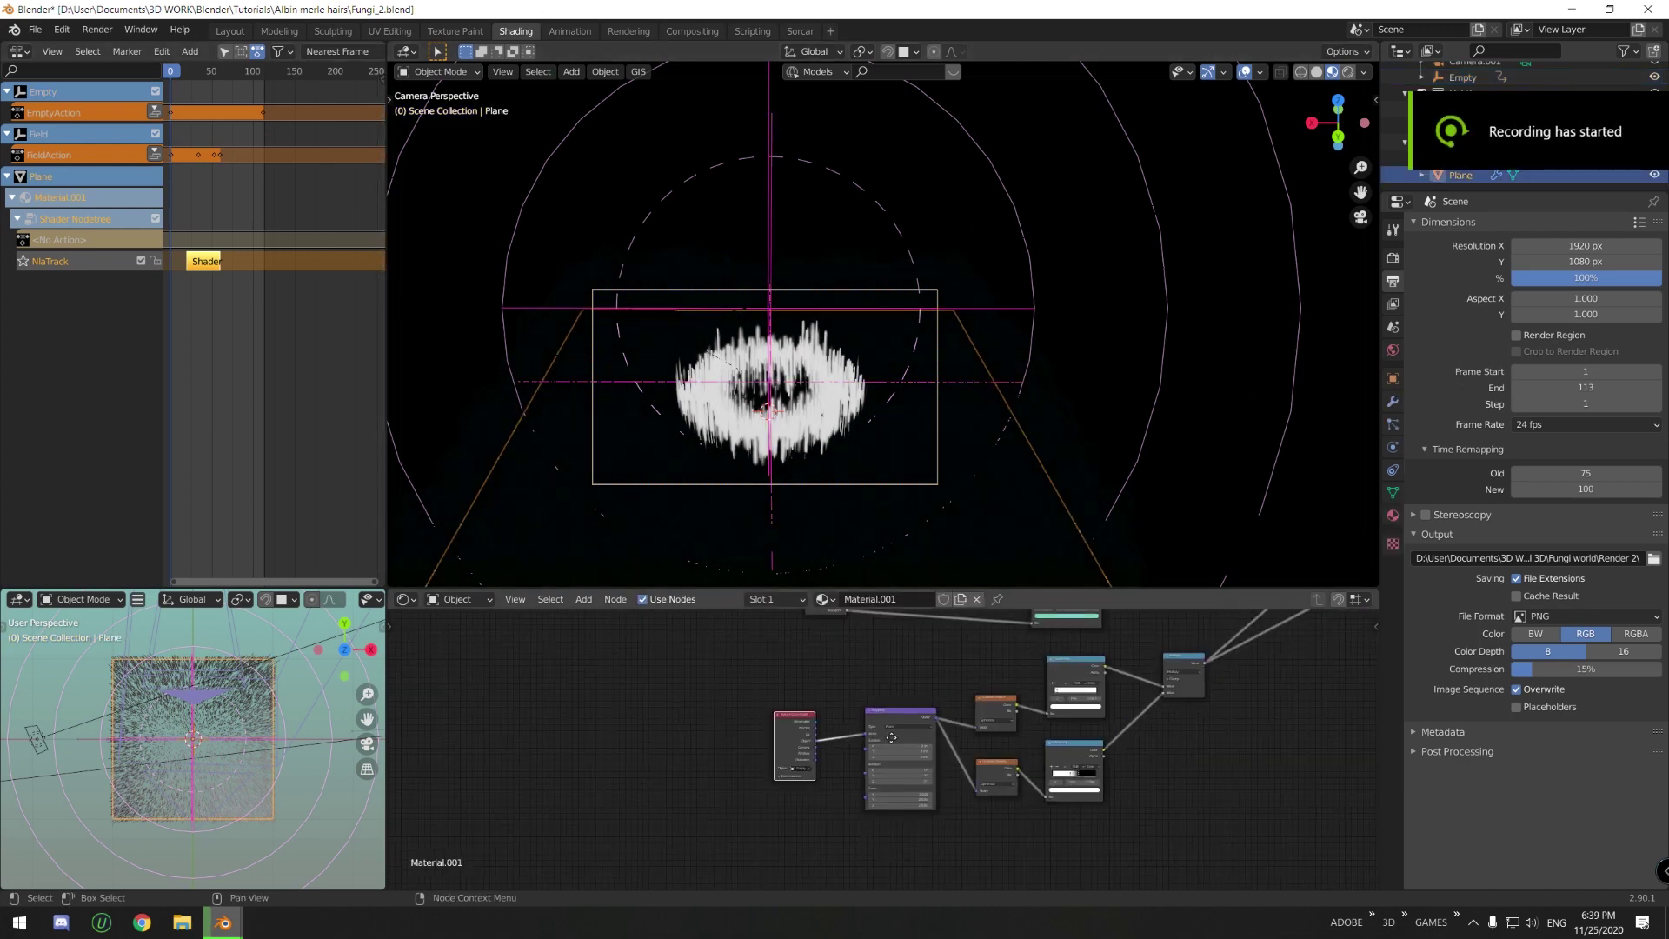
{"action": "middle_click_drag", "start_coordinate": [900, 736], "coordinate": [734, 728]}
{"action": "left_click_drag", "start_coordinate": [596, 682], "coordinate": [956, 859]}
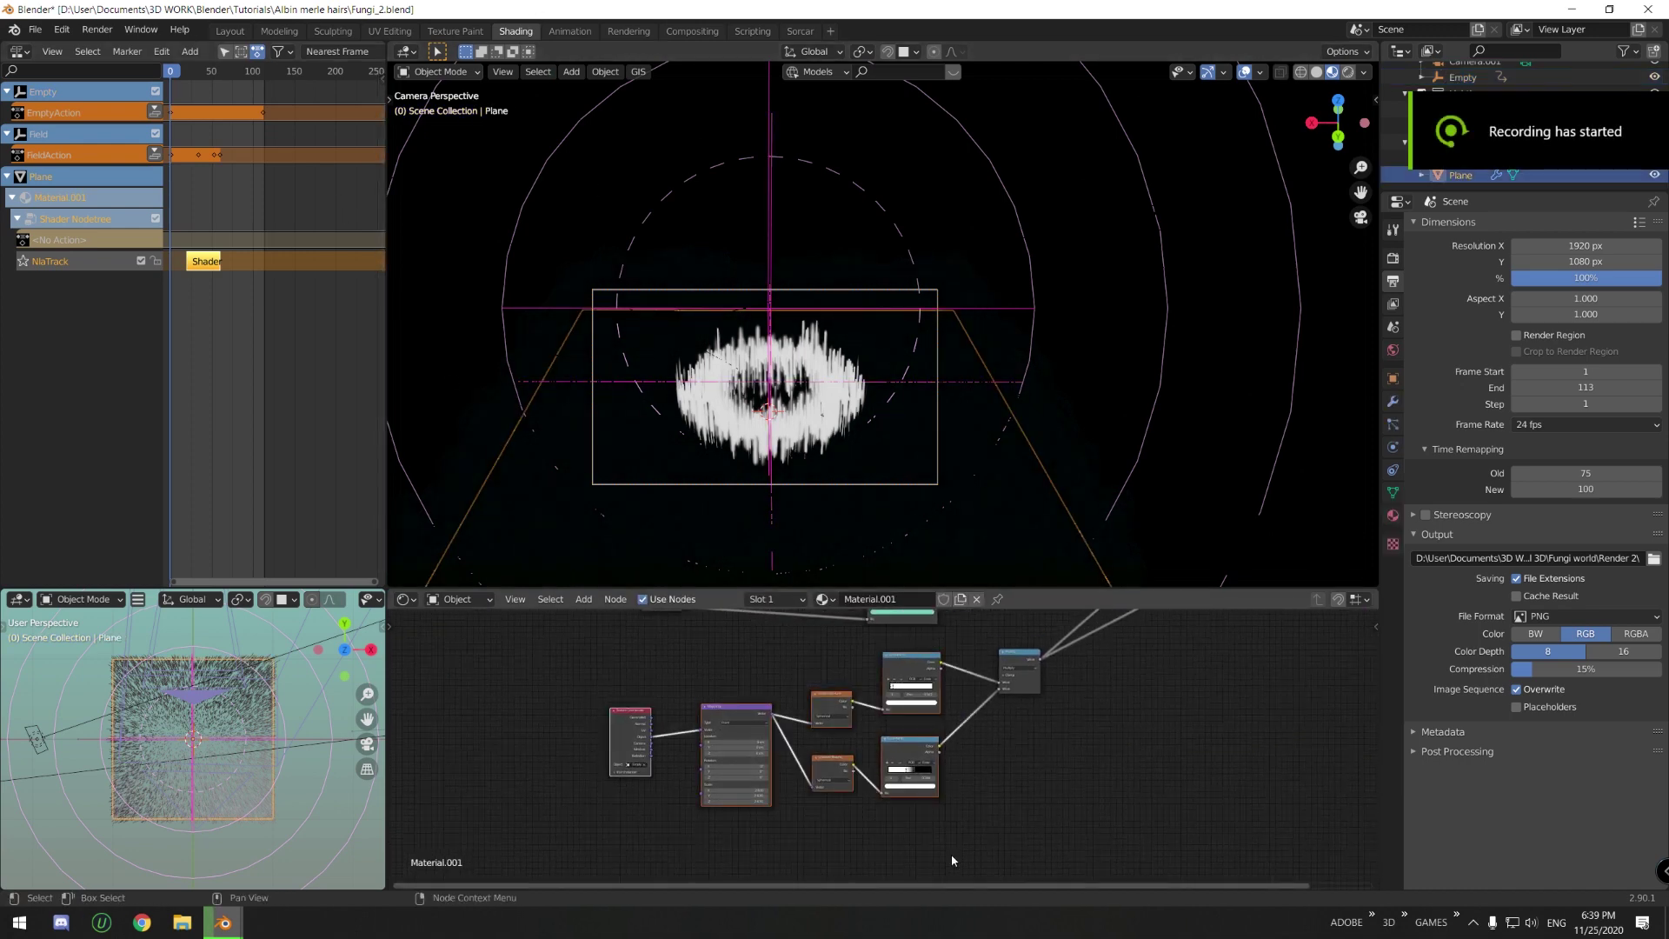
- Bring the whole material node tree into view and select all of its nodes
{"action": "middle_click_drag", "start_coordinate": [956, 810], "coordinate": [847, 848]}
{"action": "scroll", "coordinate": [861, 723], "scroll_direction": "down", "scroll_amount": 7}
{"action": "middle_click_drag", "start_coordinate": [862, 723], "coordinate": [786, 770]}
{"action": "scroll", "coordinate": [786, 770], "scroll_direction": "down", "scroll_amount": 4}
{"action": "left_click_drag", "start_coordinate": [609, 644], "coordinate": [1093, 838]}
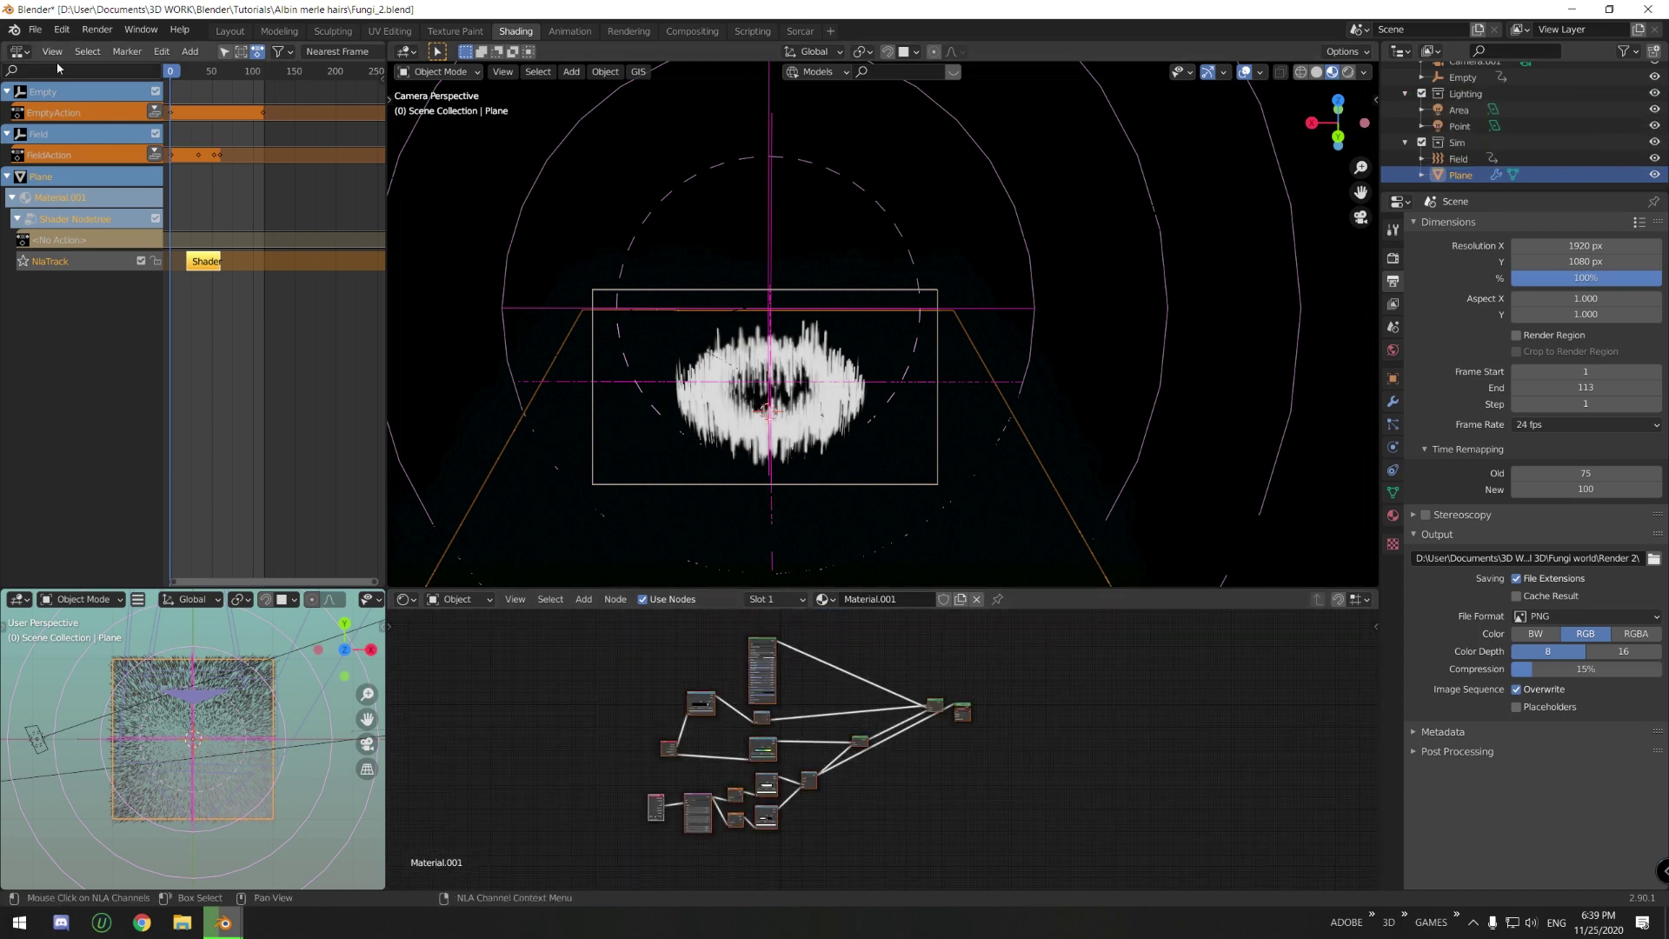
- Create a new General file and start the Shortcut VUr input display
{"action": "left_click", "coordinate": [35, 30]}
{"action": "mouse_move", "coordinate": [59, 49]}
{"action": "left_click", "coordinate": [217, 48]}
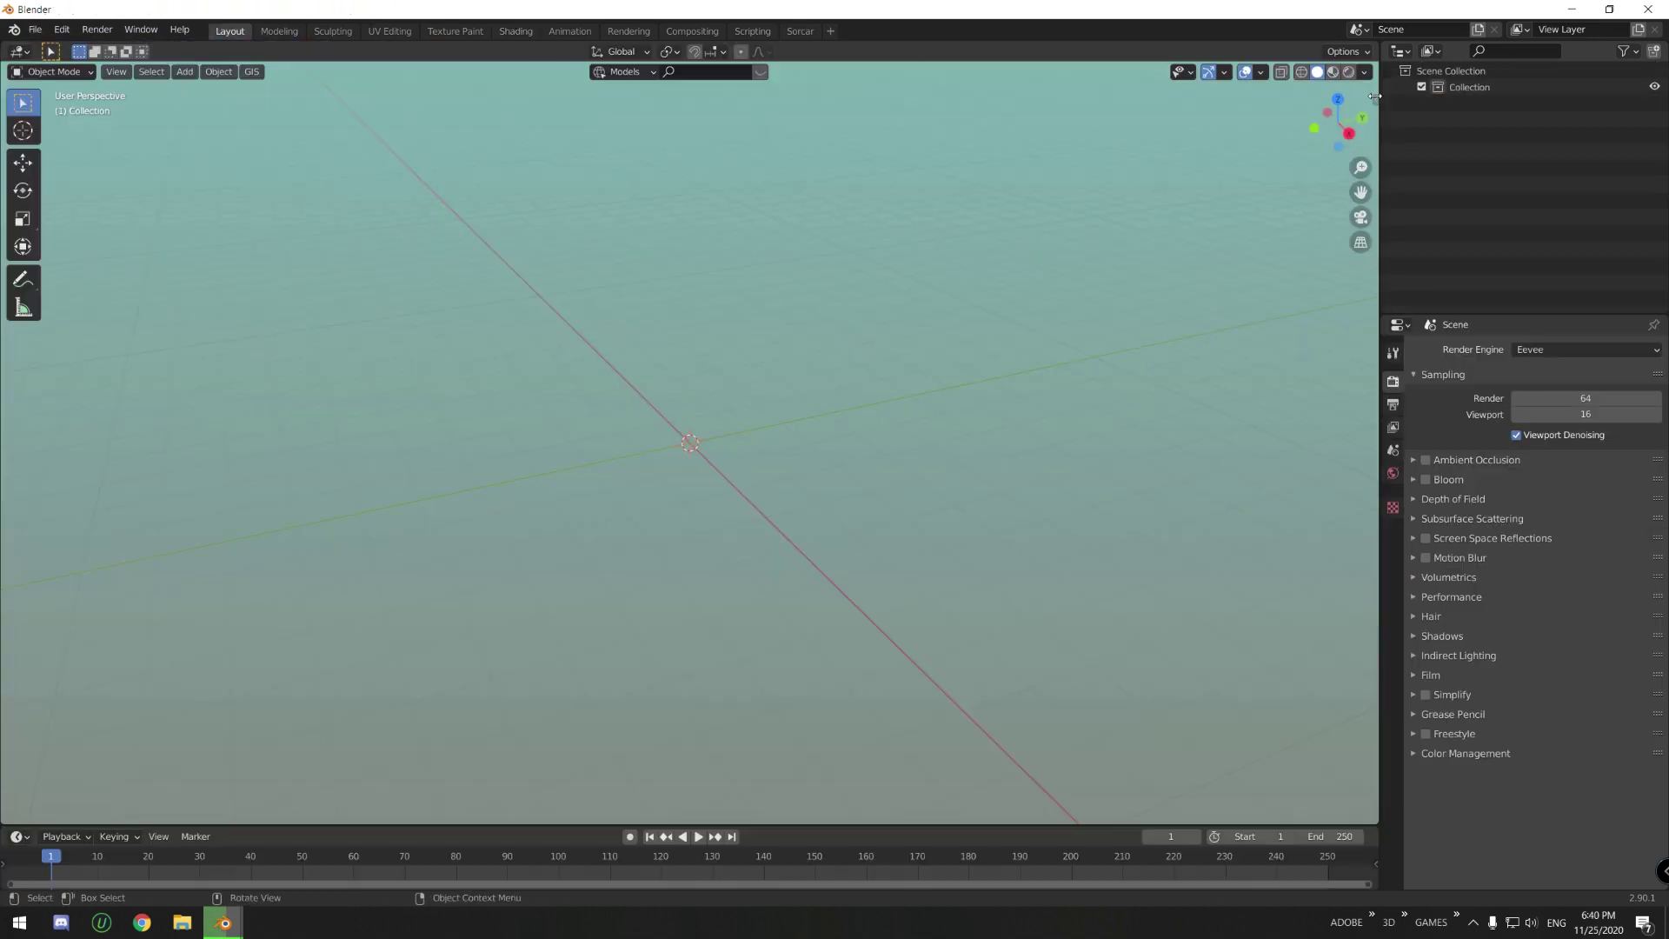
{"action": "left_click", "coordinate": [1365, 254]}
{"action": "left_click", "coordinate": [1286, 115]}
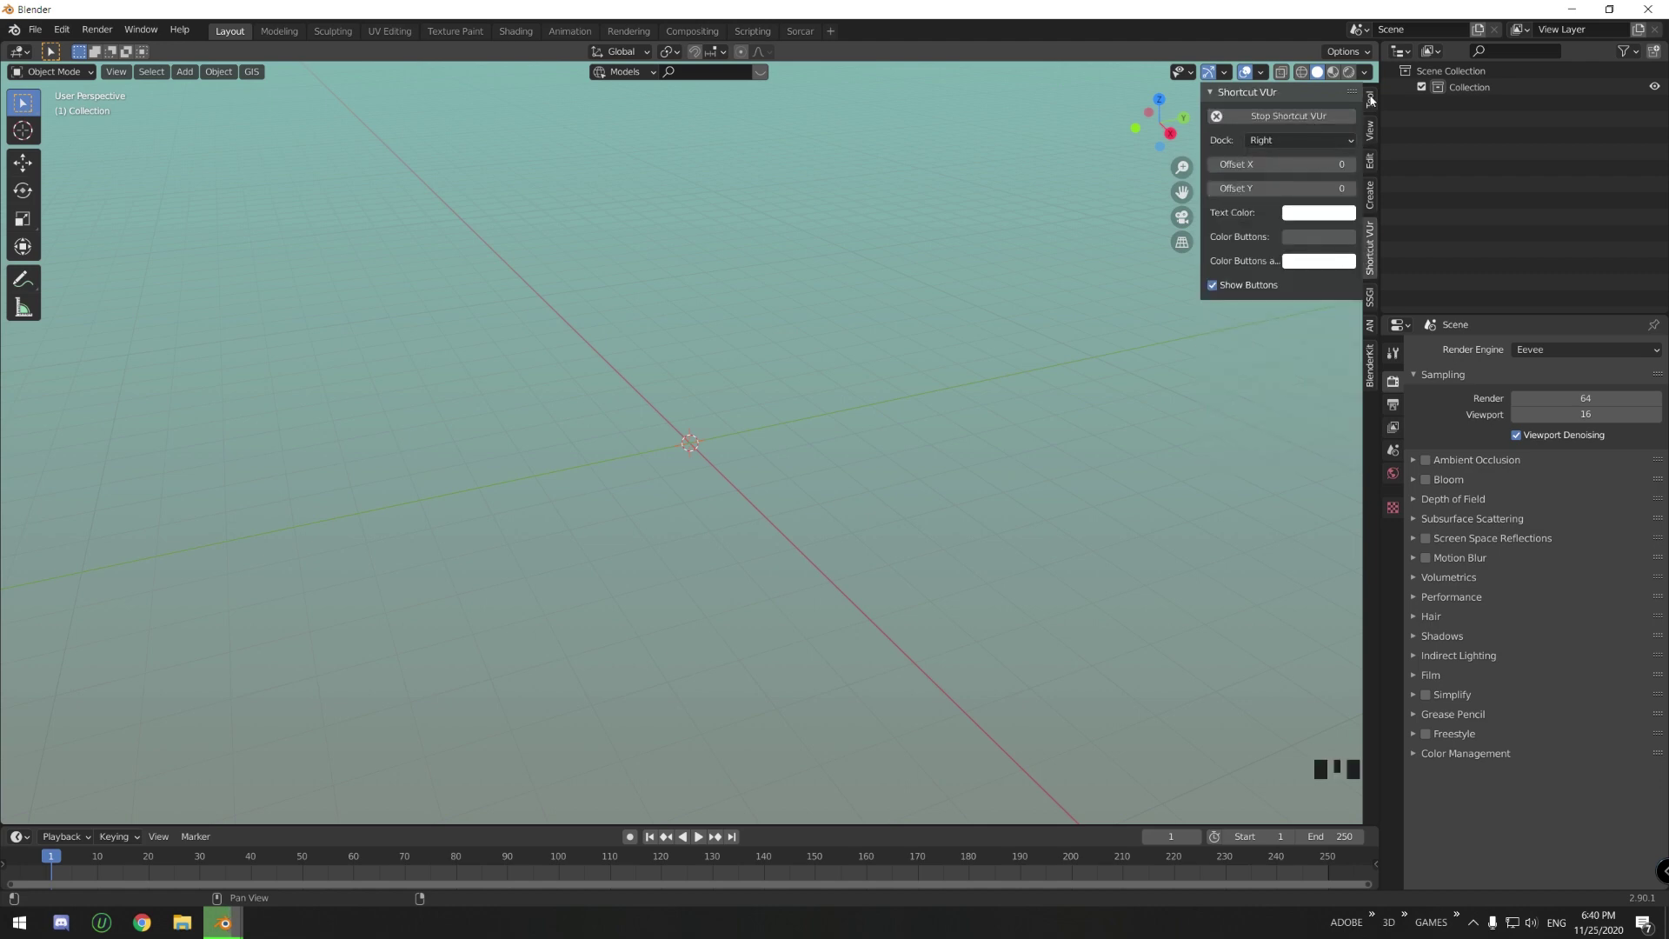
{"action": "left_click", "coordinate": [1371, 100]}
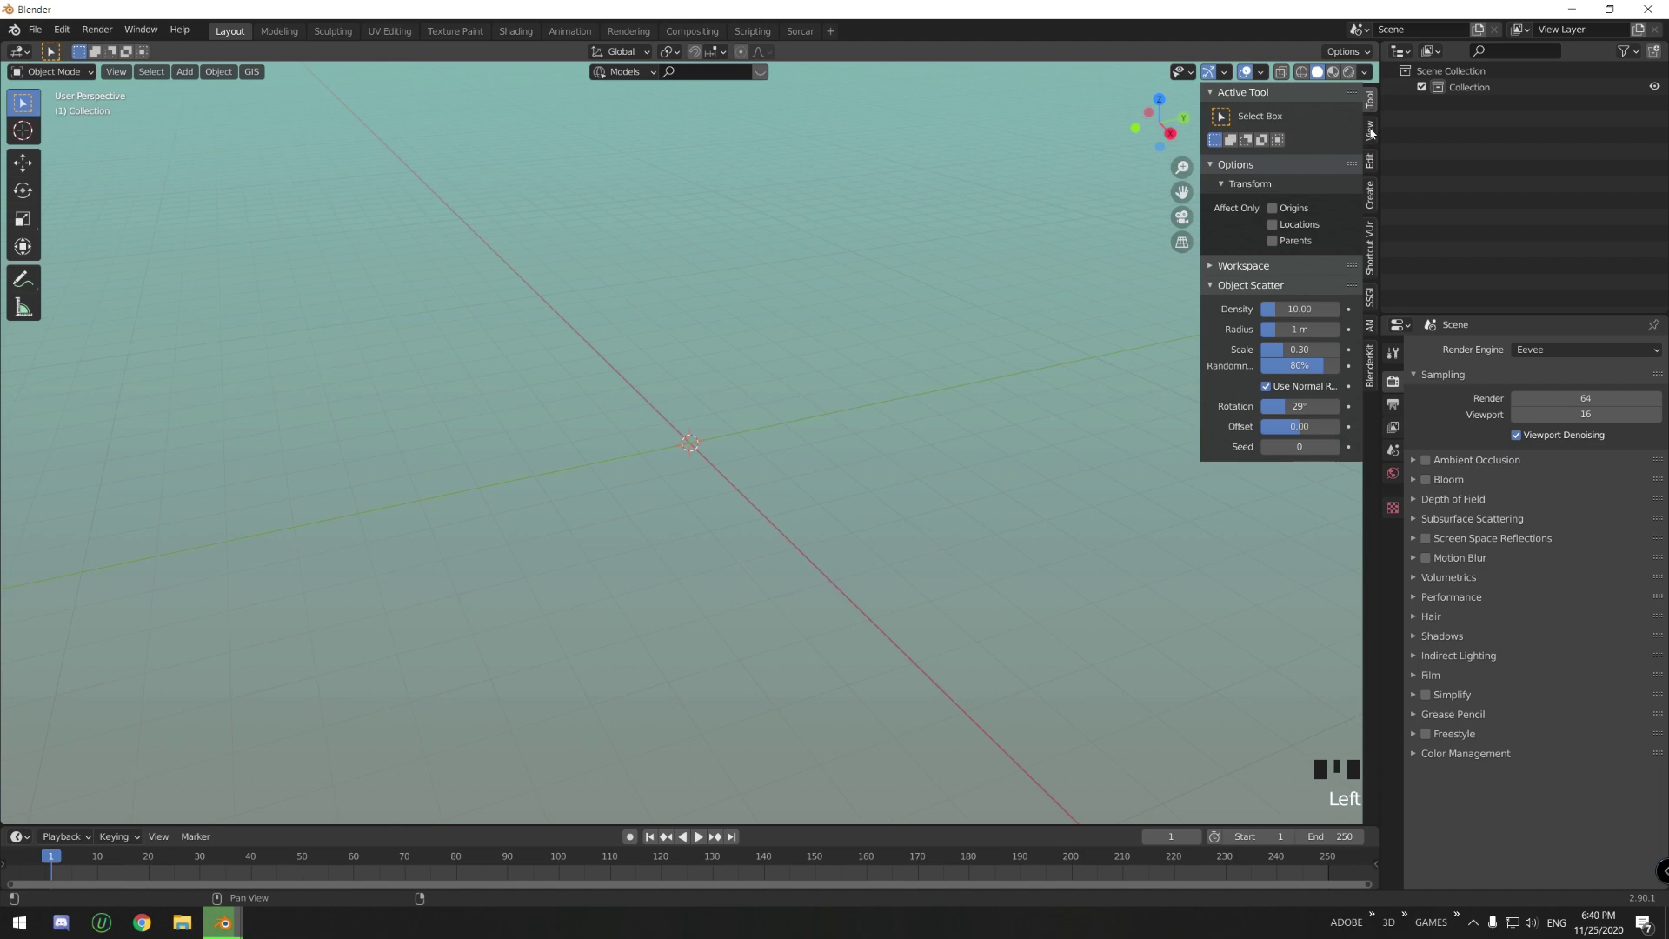
{"action": "key", "text": "n"}
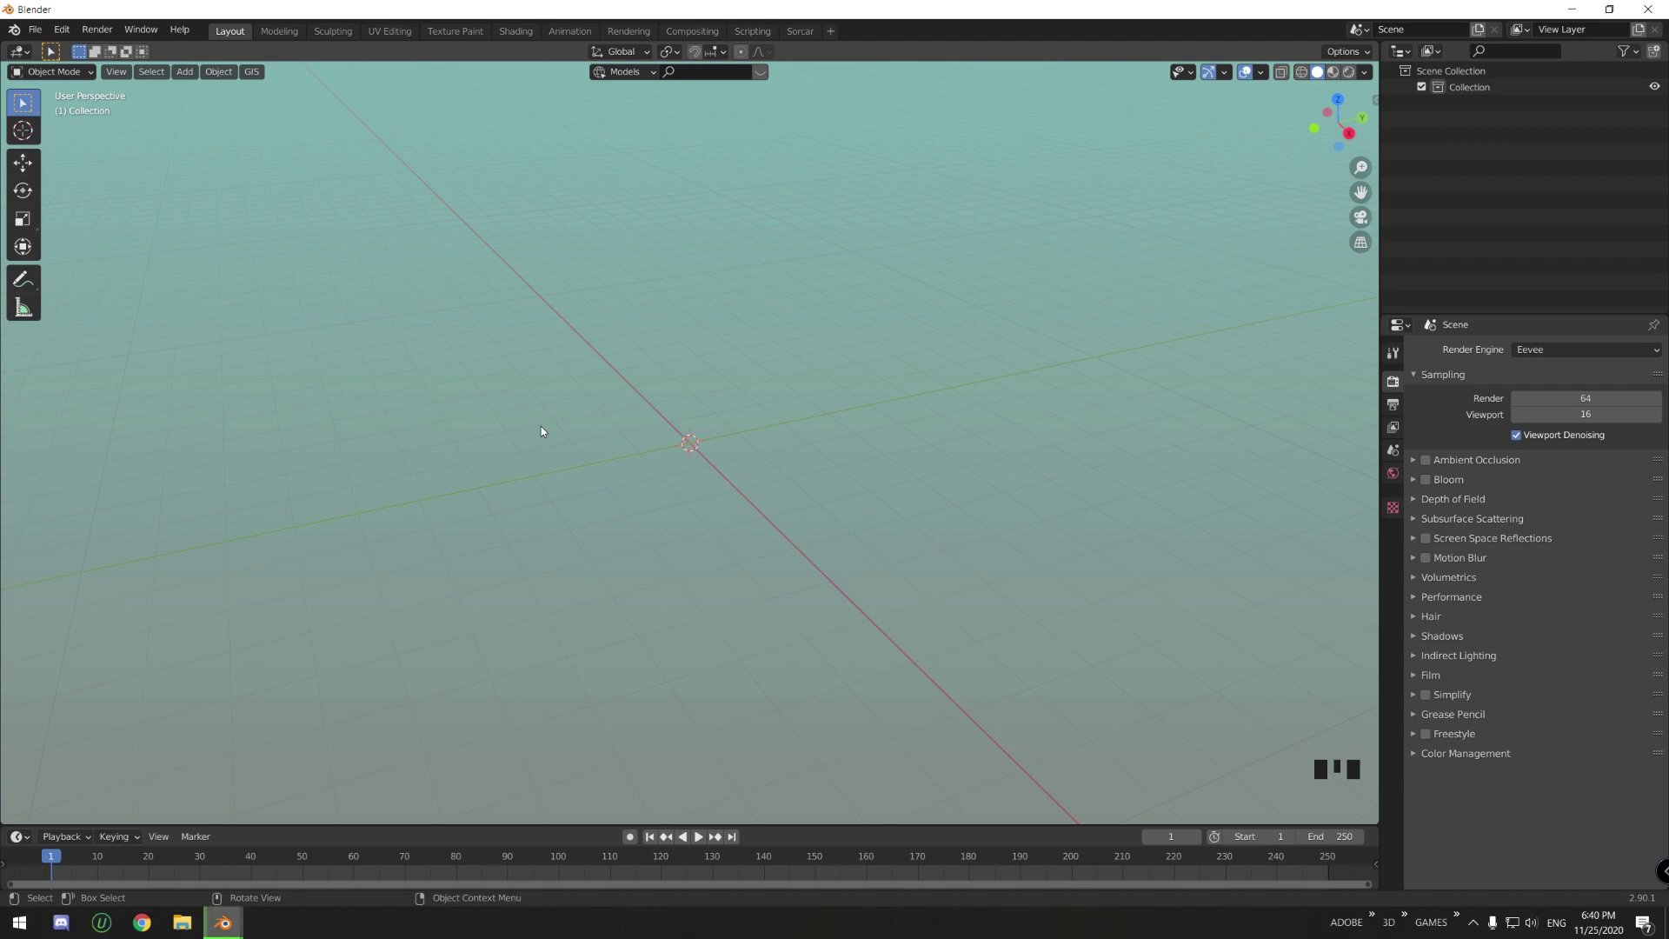
- Add a mesh plane at the origin, scale it up and apply its scale
{"action": "key", "text": "shift+a"}
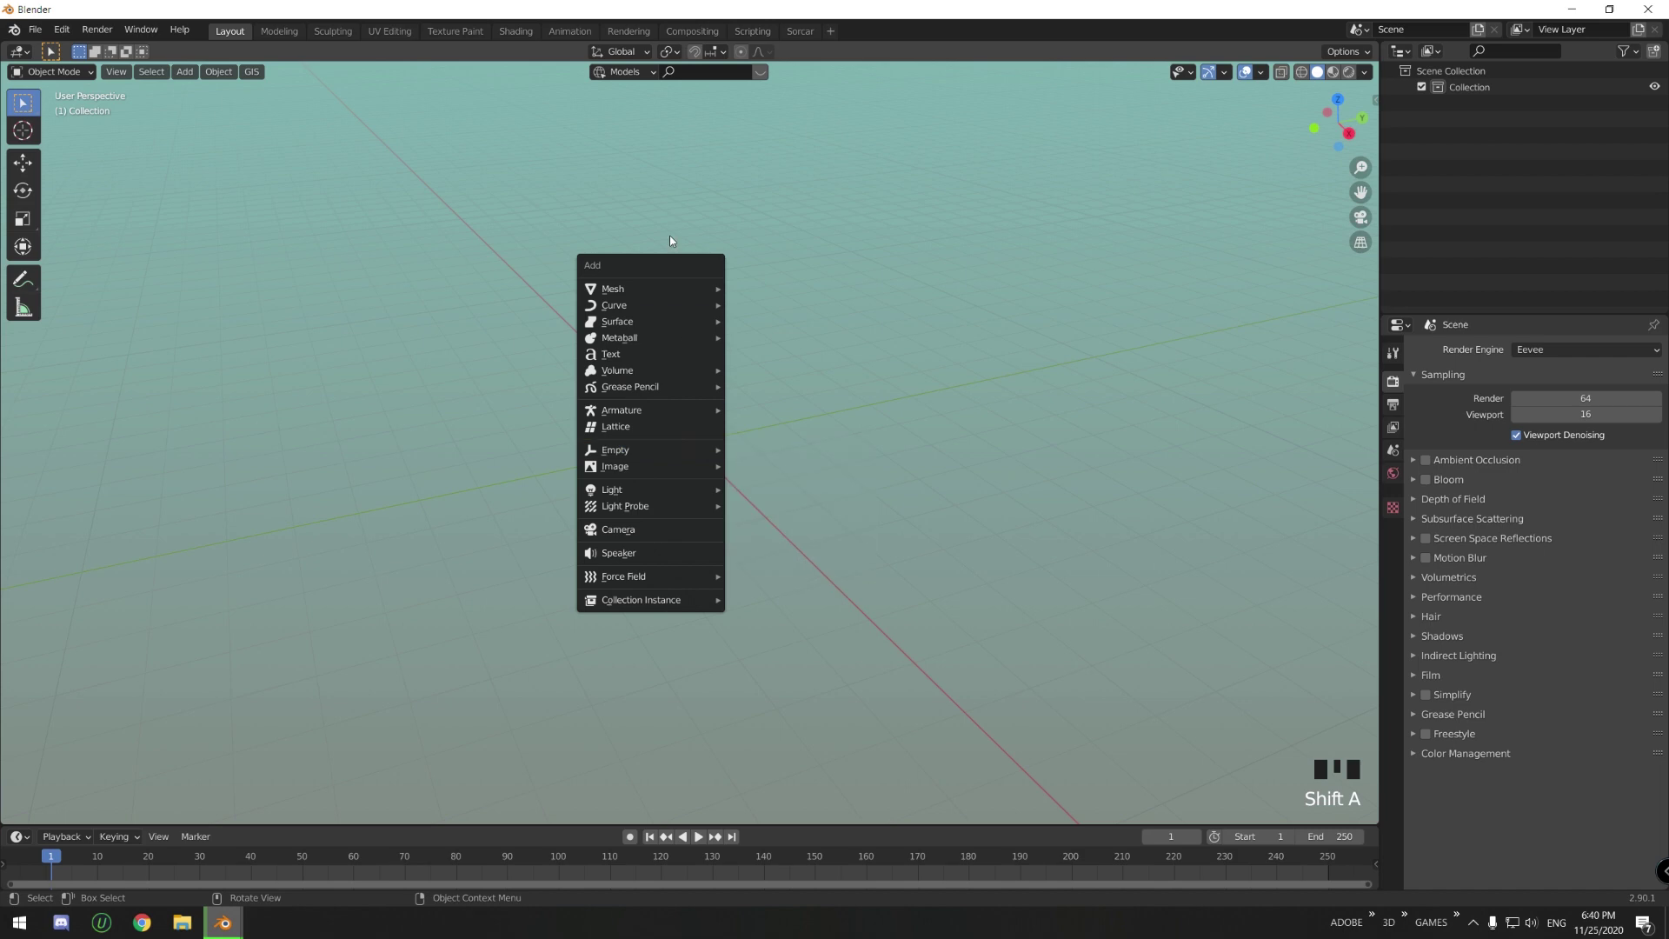
{"action": "mouse_move", "coordinate": [675, 298]}
{"action": "left_click", "coordinate": [758, 288]}
{"action": "scroll", "coordinate": [705, 544], "scroll_direction": "up", "scroll_amount": 4}
{"action": "scroll", "coordinate": [722, 532], "scroll_direction": "down", "scroll_amount": 4}
{"action": "key", "text": "s"}
{"action": "right_click", "coordinate": [927, 545]}
{"action": "key", "text": "s"}
{"action": "left_click", "coordinate": [928, 550]}
{"action": "scroll", "coordinate": [923, 356], "scroll_direction": "up", "scroll_amount": 1}
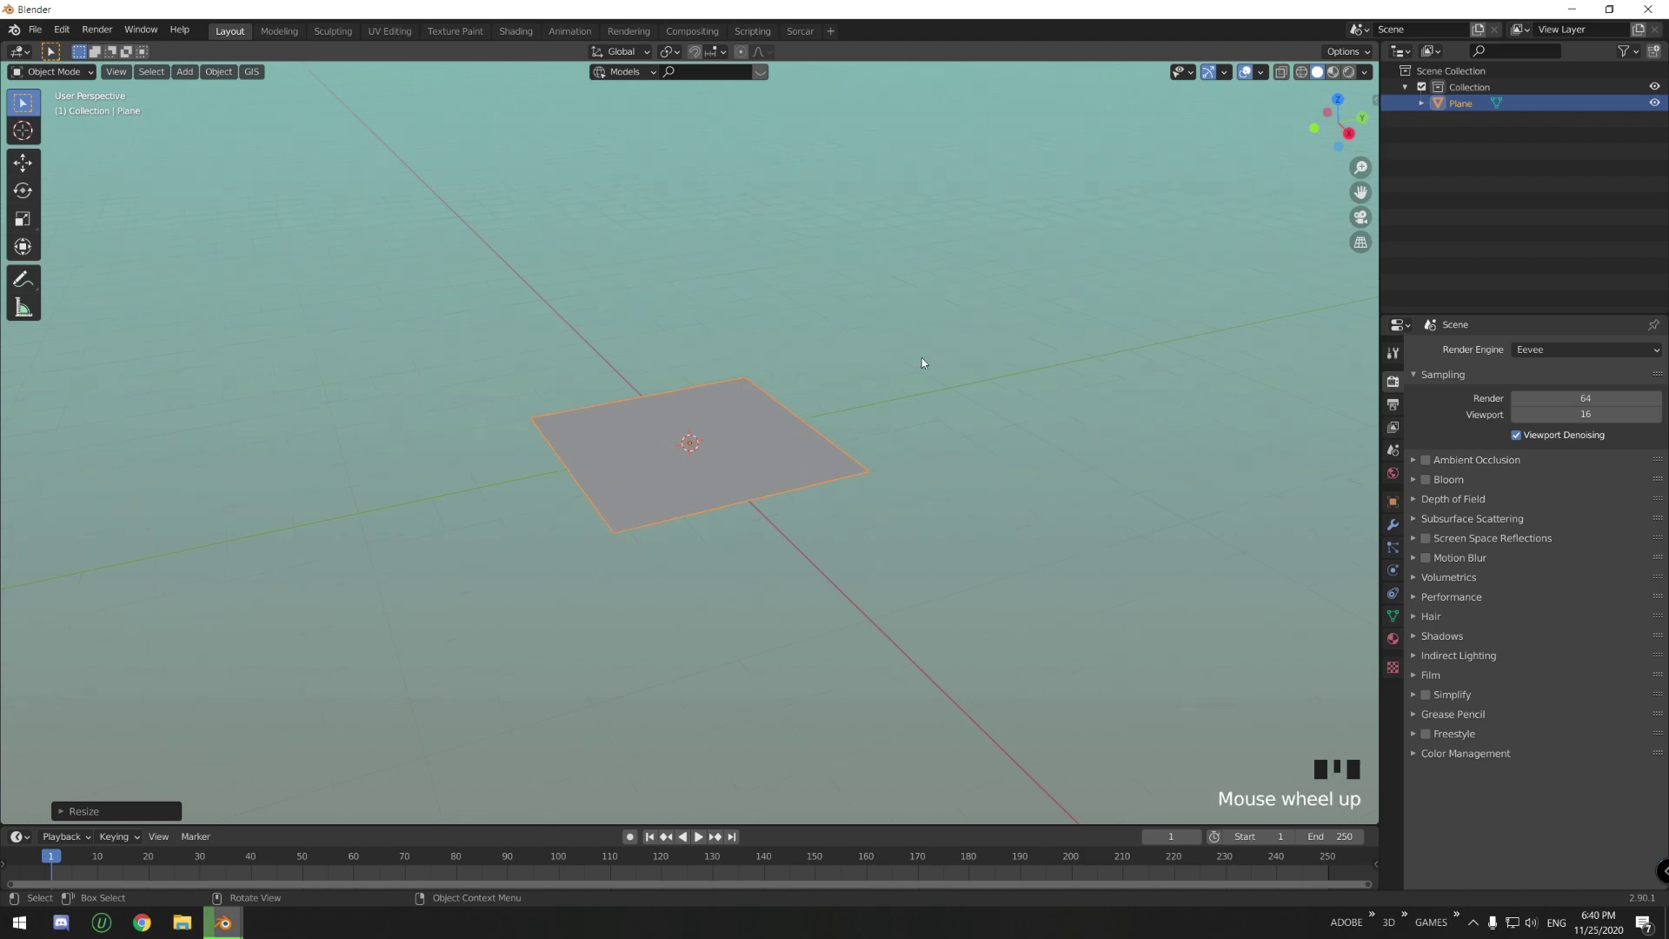
{"action": "key", "text": "ctrl+a"}
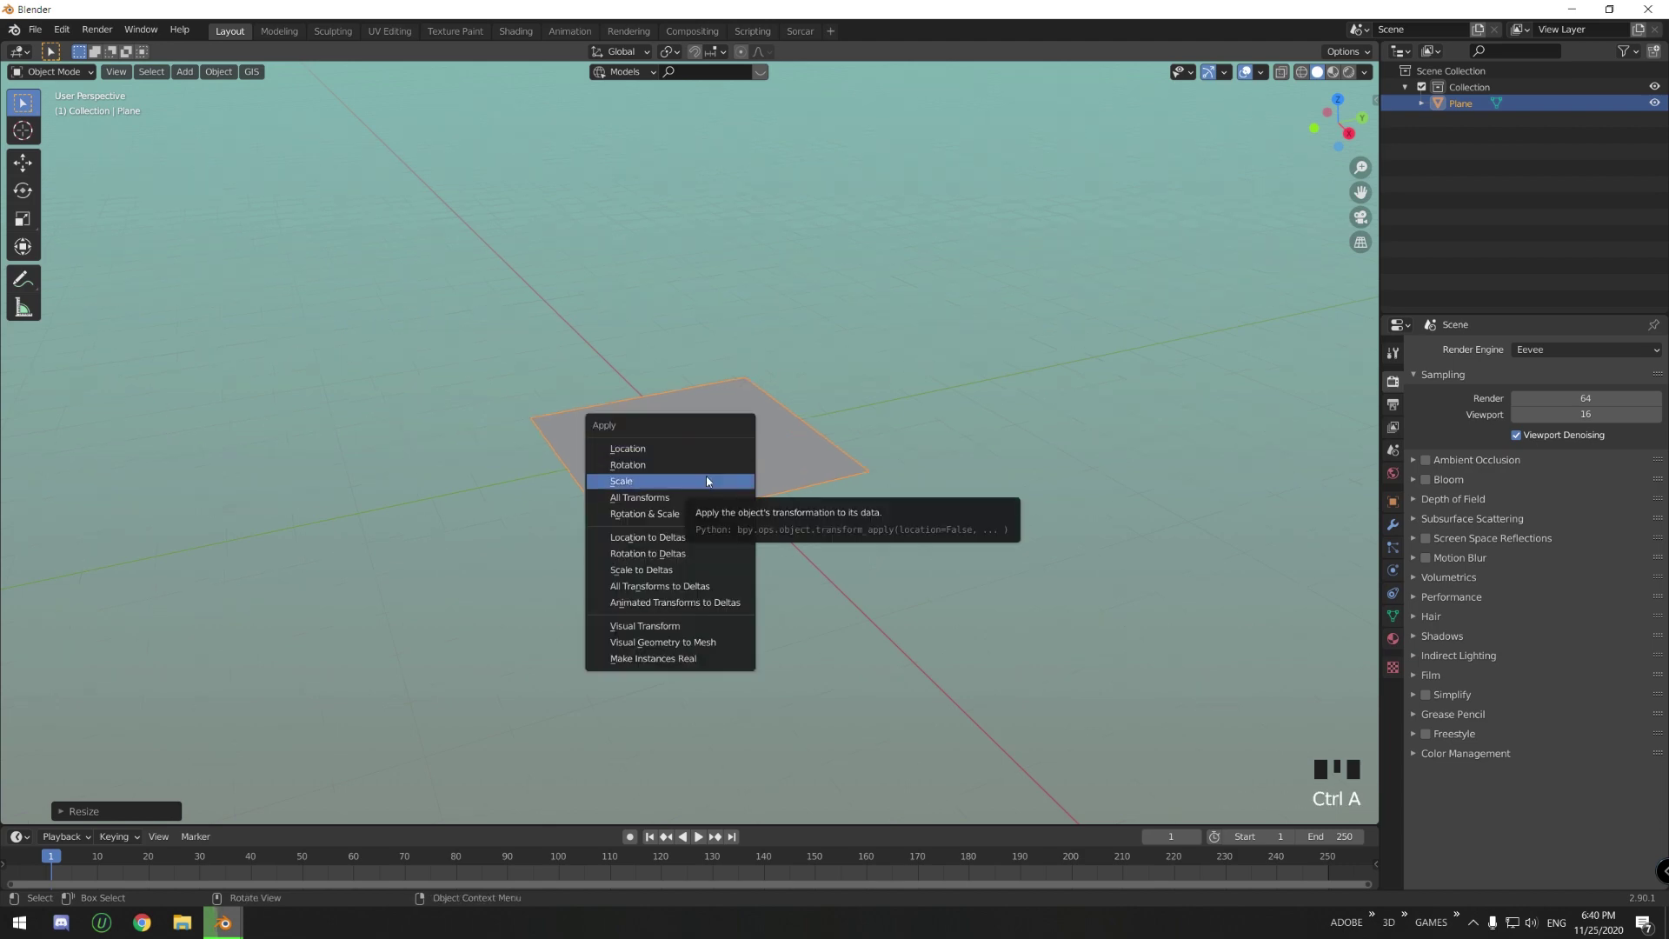
{"action": "left_click", "coordinate": [706, 478]}
- Subdivide the plane four times in Edit Mode into a 16 by 16 grid and return to Object Mode
{"action": "scroll", "coordinate": [649, 490], "scroll_direction": "up", "scroll_amount": 3}
{"action": "key", "text": "Tab"}
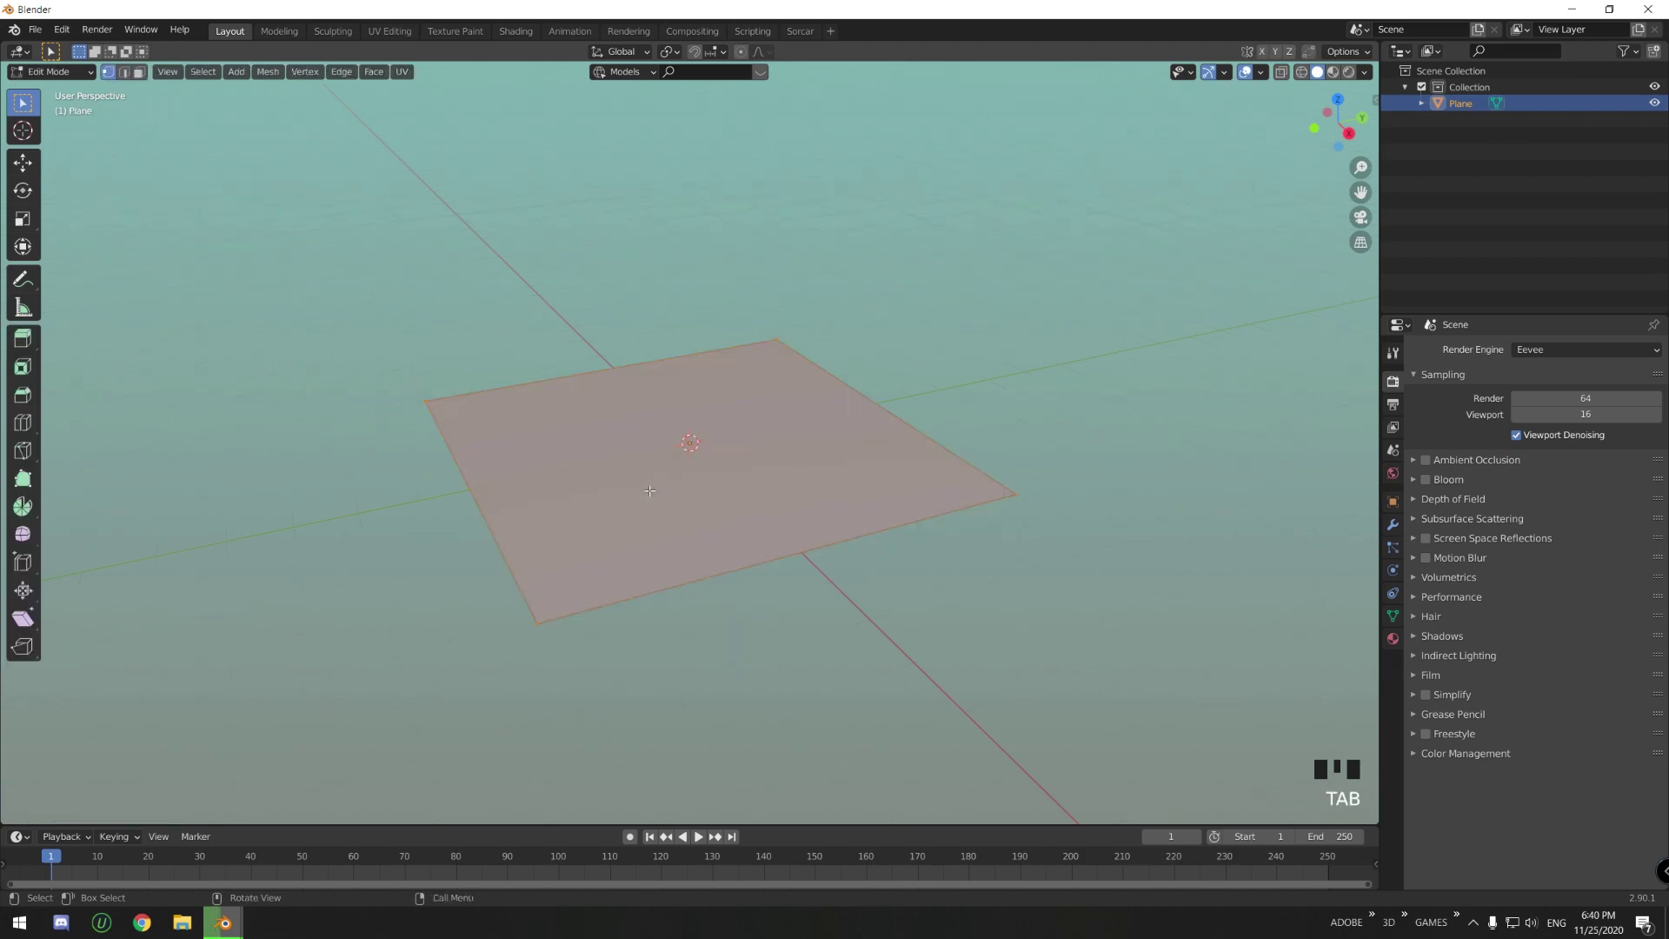
{"action": "right_click", "coordinate": [715, 493]}
{"action": "left_click", "coordinate": [700, 459]}
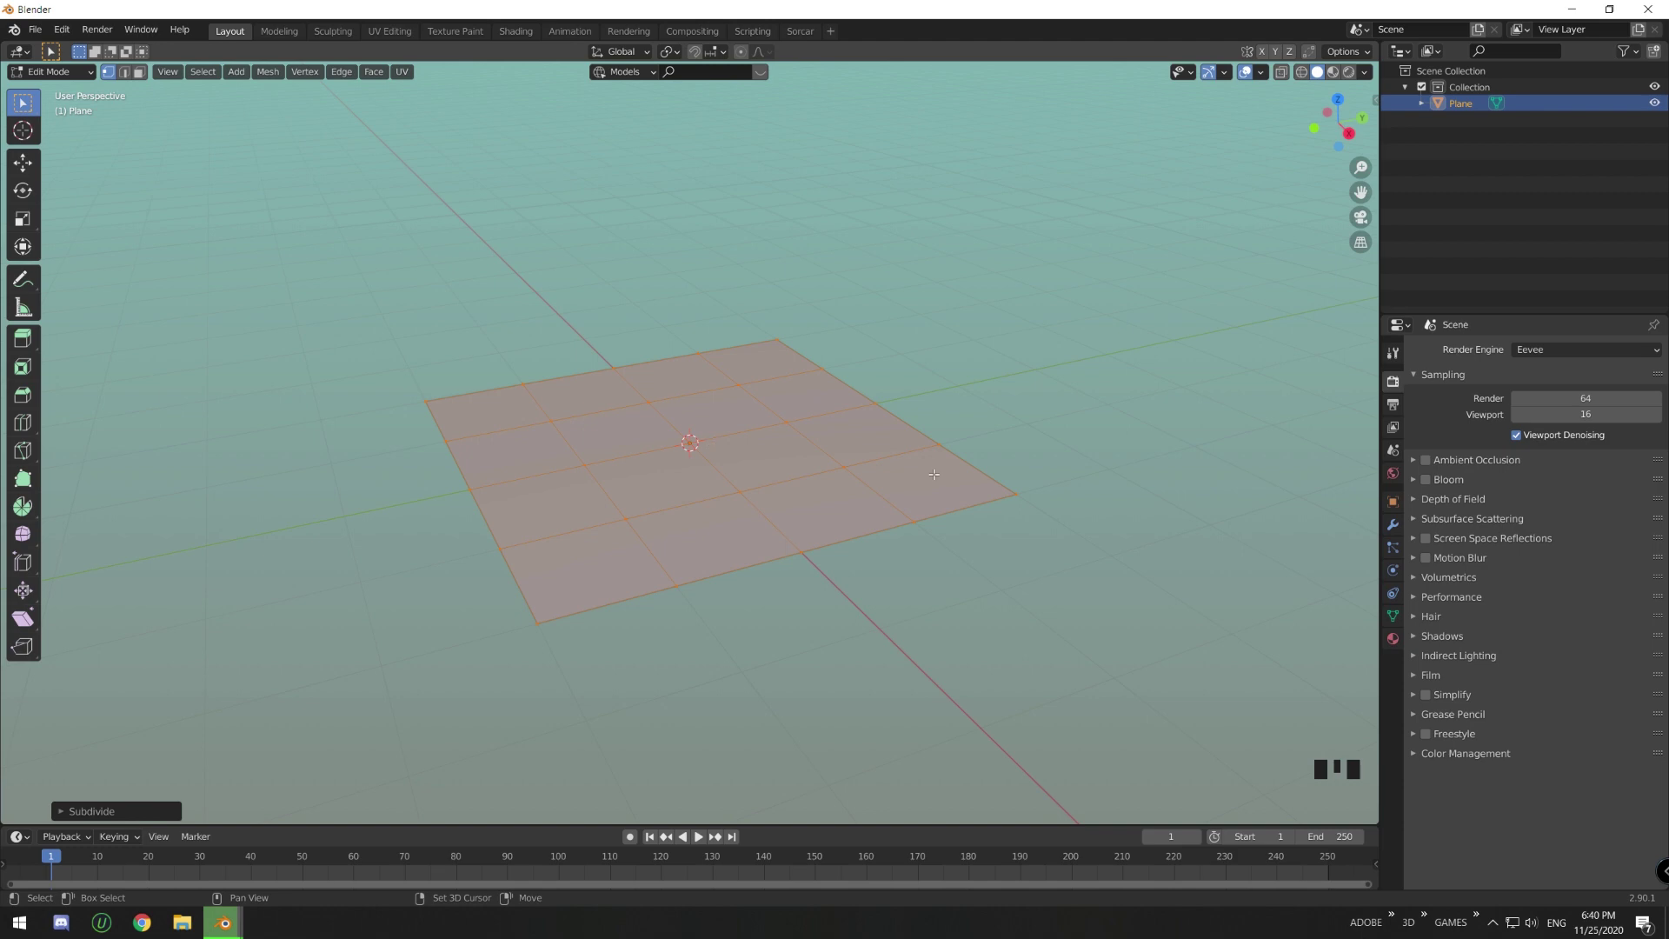
{"action": "key", "text": "shift+r"}
{"action": "key", "text": "shift+r"}
{"action": "scroll", "coordinate": [686, 518], "scroll_direction": "down", "scroll_amount": 3}
{"action": "middle_click_drag", "start_coordinate": [686, 518], "coordinate": [392, 680]}
{"action": "key", "text": "Tab"}
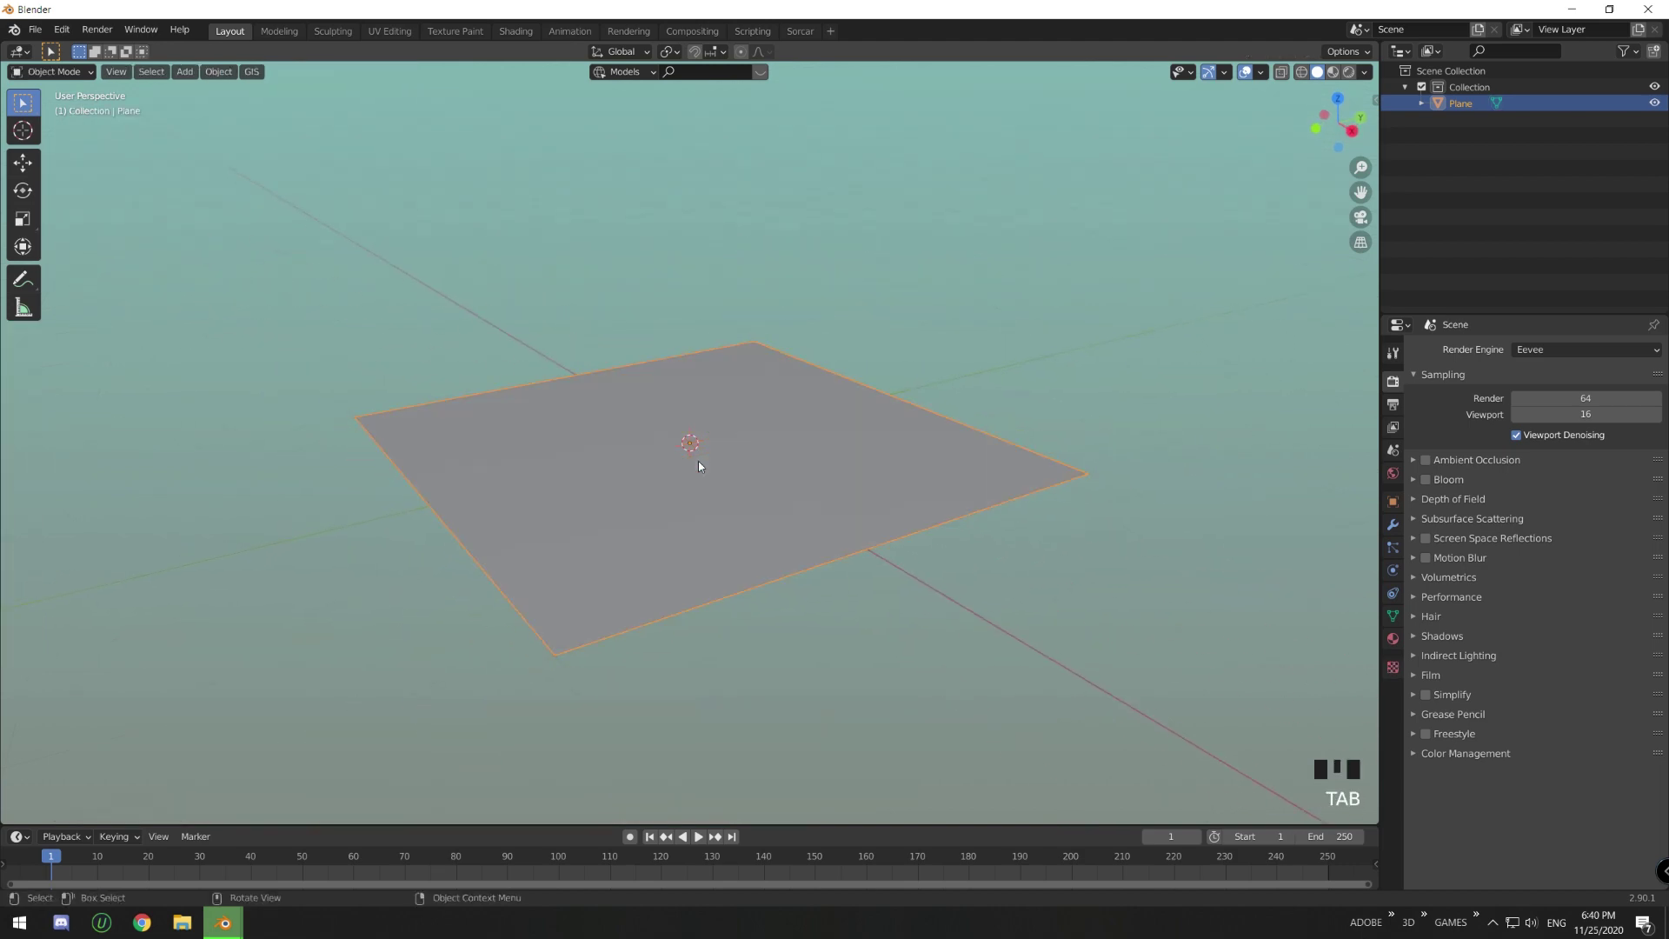
- Add a UV sphere and keep it at the centre of the plane with its location cleared
{"action": "key", "text": "shift+a"}
{"action": "mouse_move", "coordinate": [794, 416]}
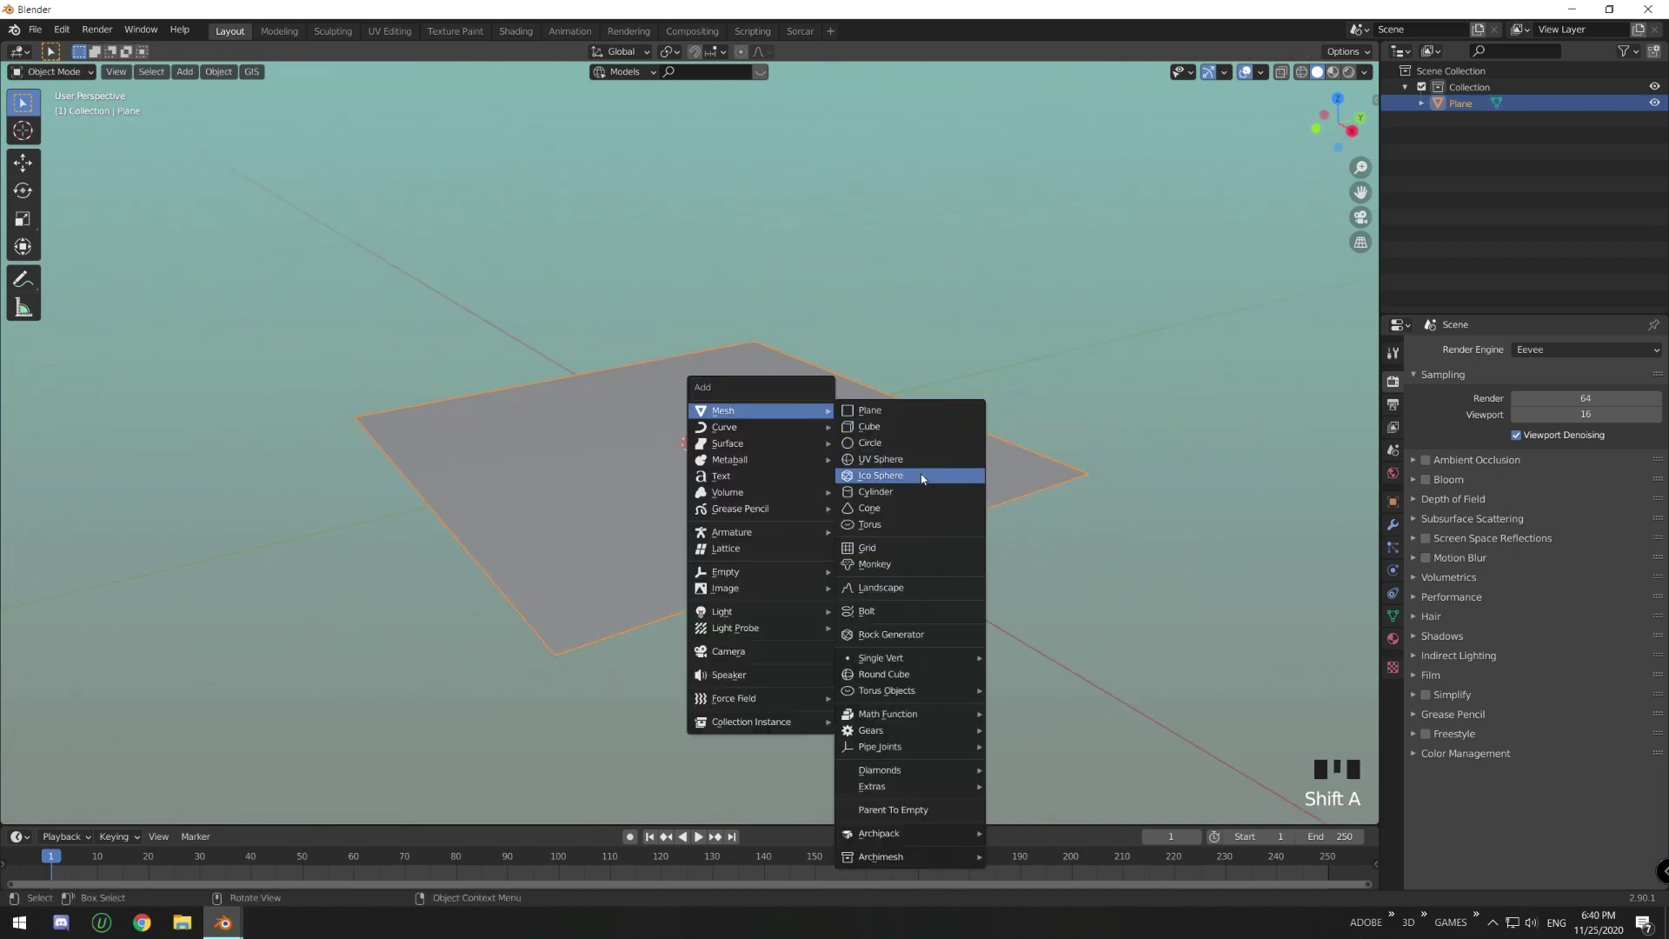
{"action": "left_click", "coordinate": [880, 459]}
{"action": "key", "text": "g"}
{"action": "key", "text": "x"}
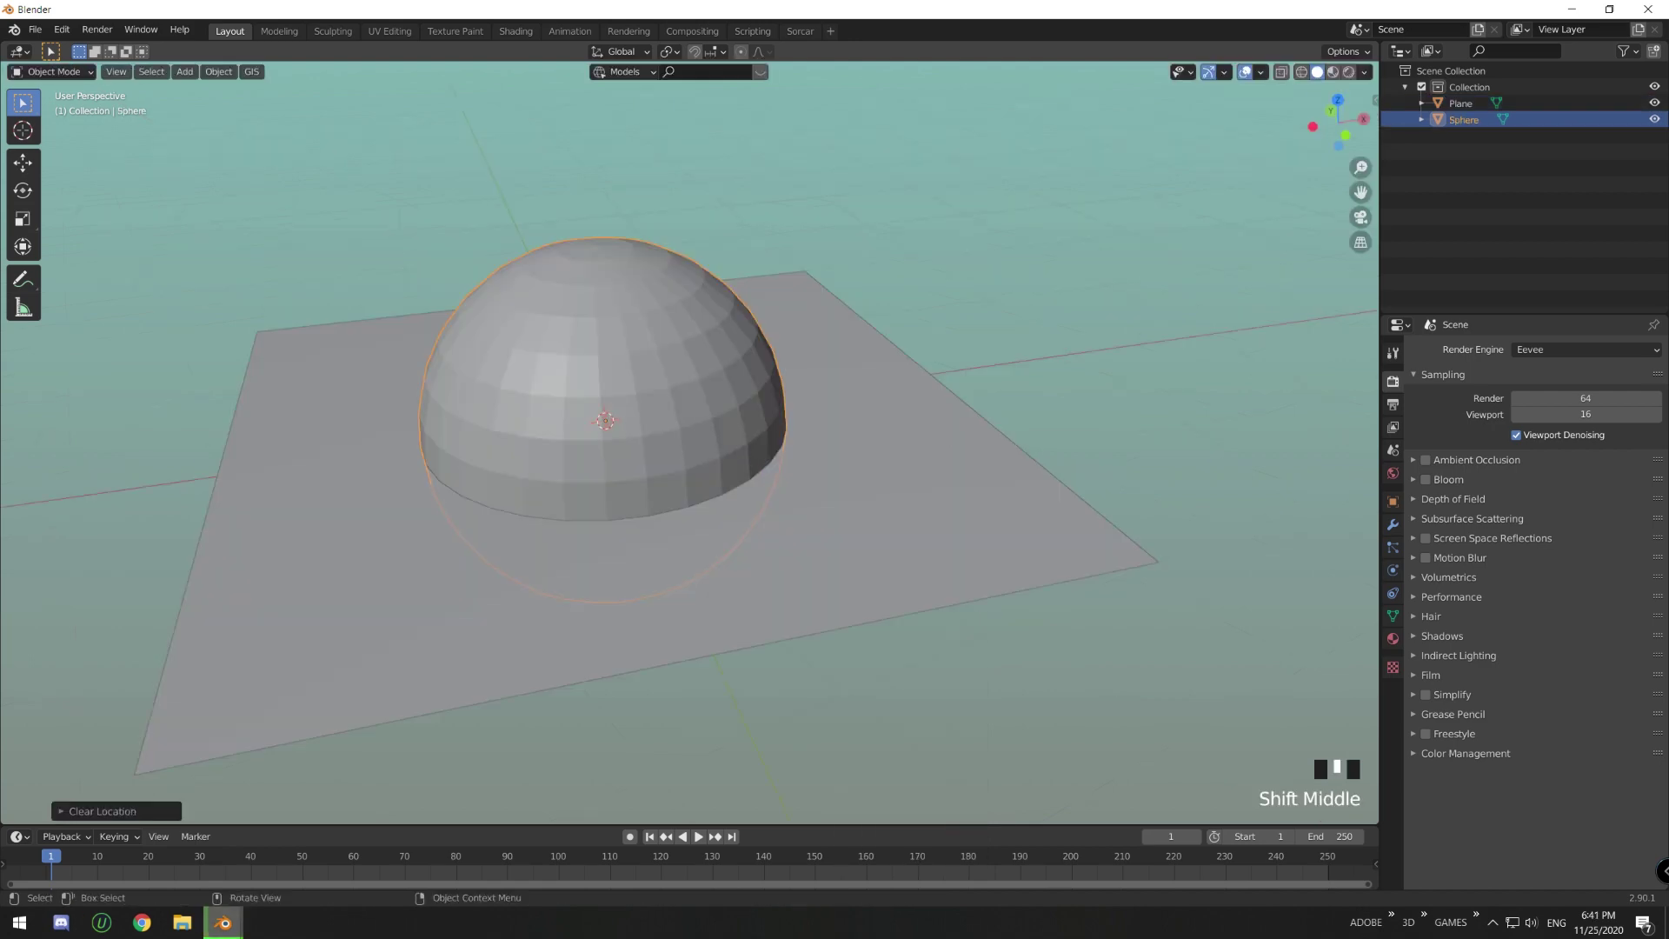
- Scale the UV sphere down to a small ball and shade it smooth
{"action": "key", "text": "s"}
{"action": "left_click", "coordinate": [639, 427]}
{"action": "right_click", "coordinate": [606, 414]}
{"action": "left_click", "coordinate": [606, 414]}
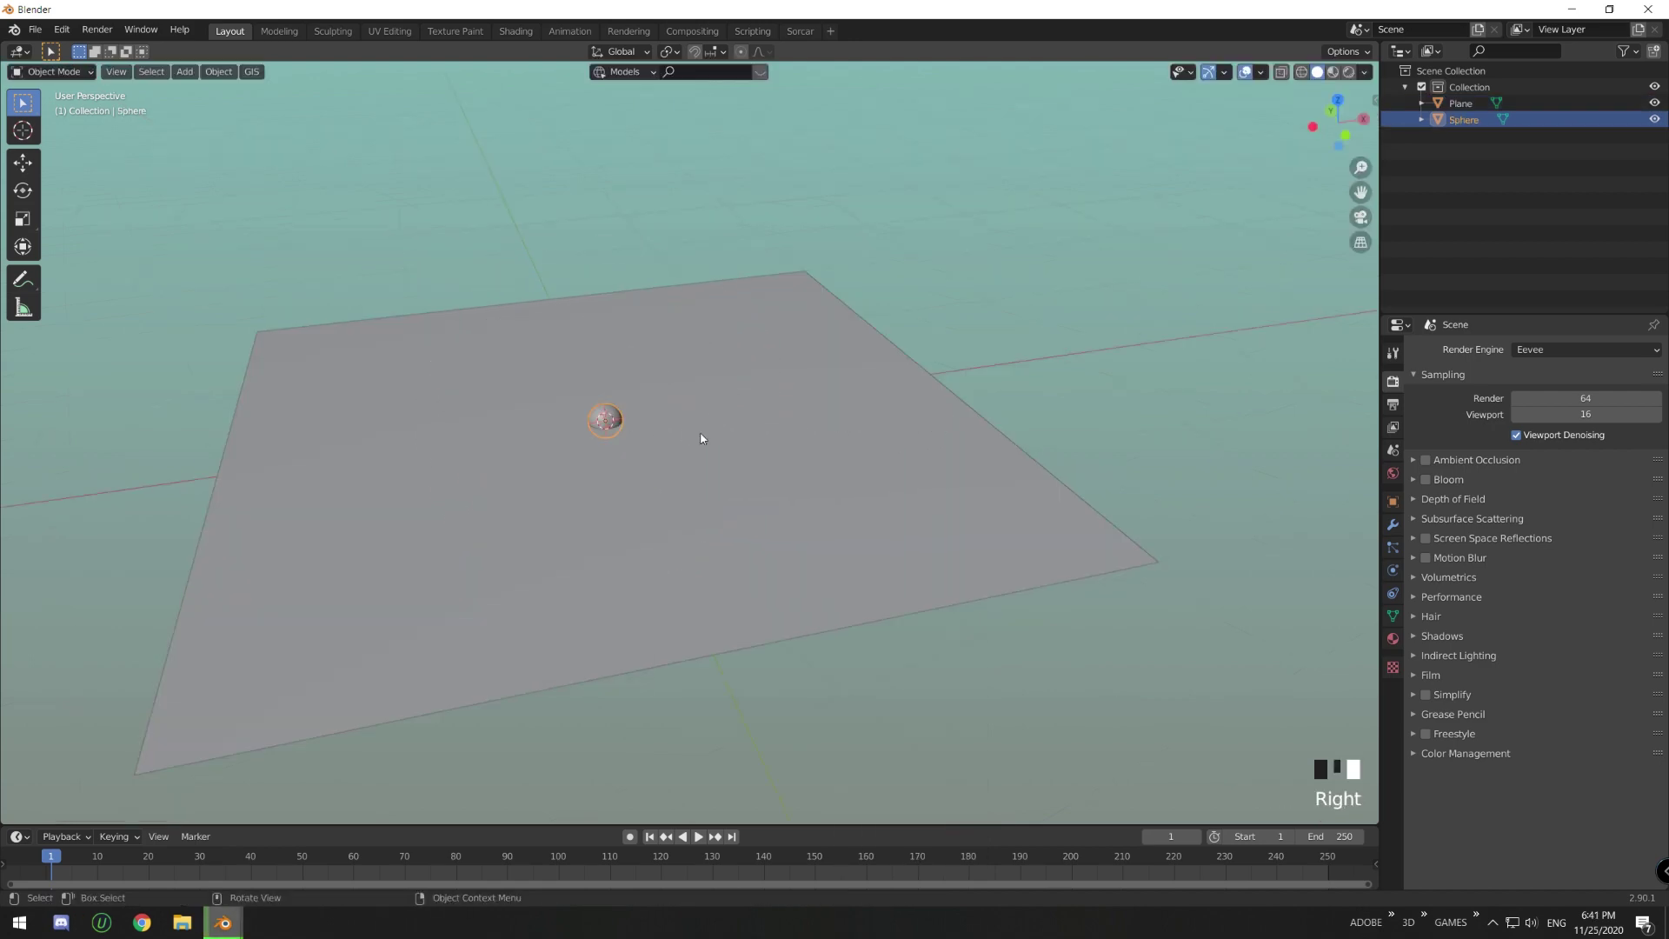
{"action": "key", "text": "ctrl+s"}
{"action": "left_click", "coordinate": [1281, 764]}
{"action": "middle_click_drag", "start_coordinate": [786, 499], "coordinate": [688, 499]}
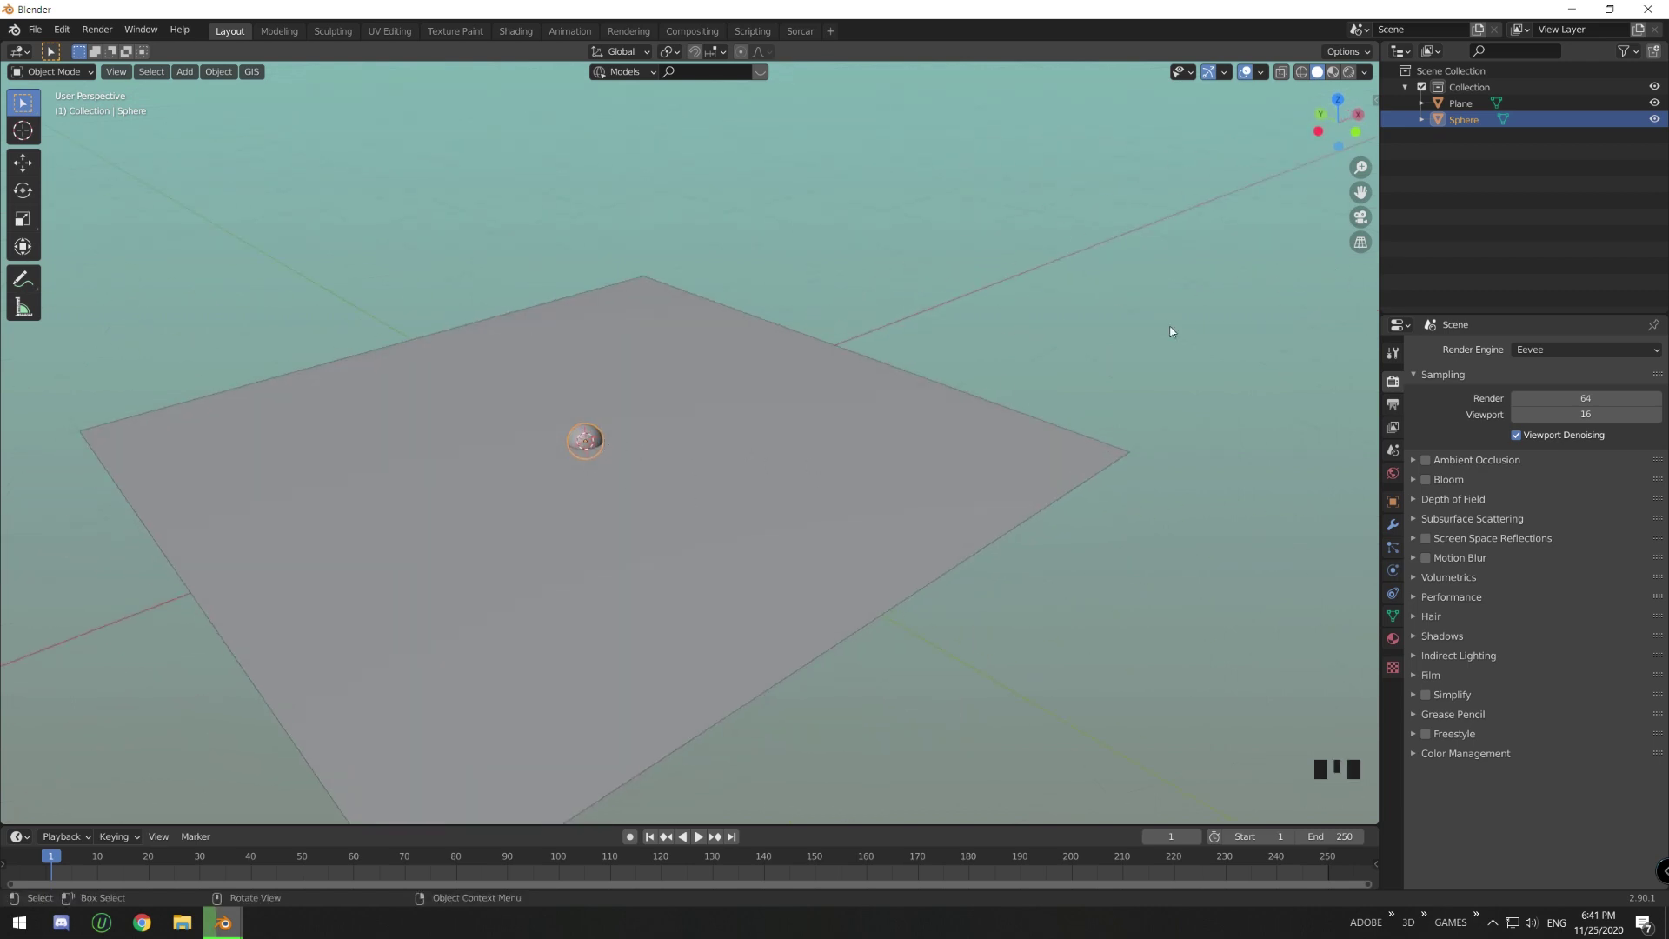
- Parent the small sphere to the plane and check the hierarchy
{"action": "left_click", "coordinate": [696, 492]}
{"action": "left_click", "coordinate": [582, 445]}
{"action": "left_click", "coordinate": [663, 459]}
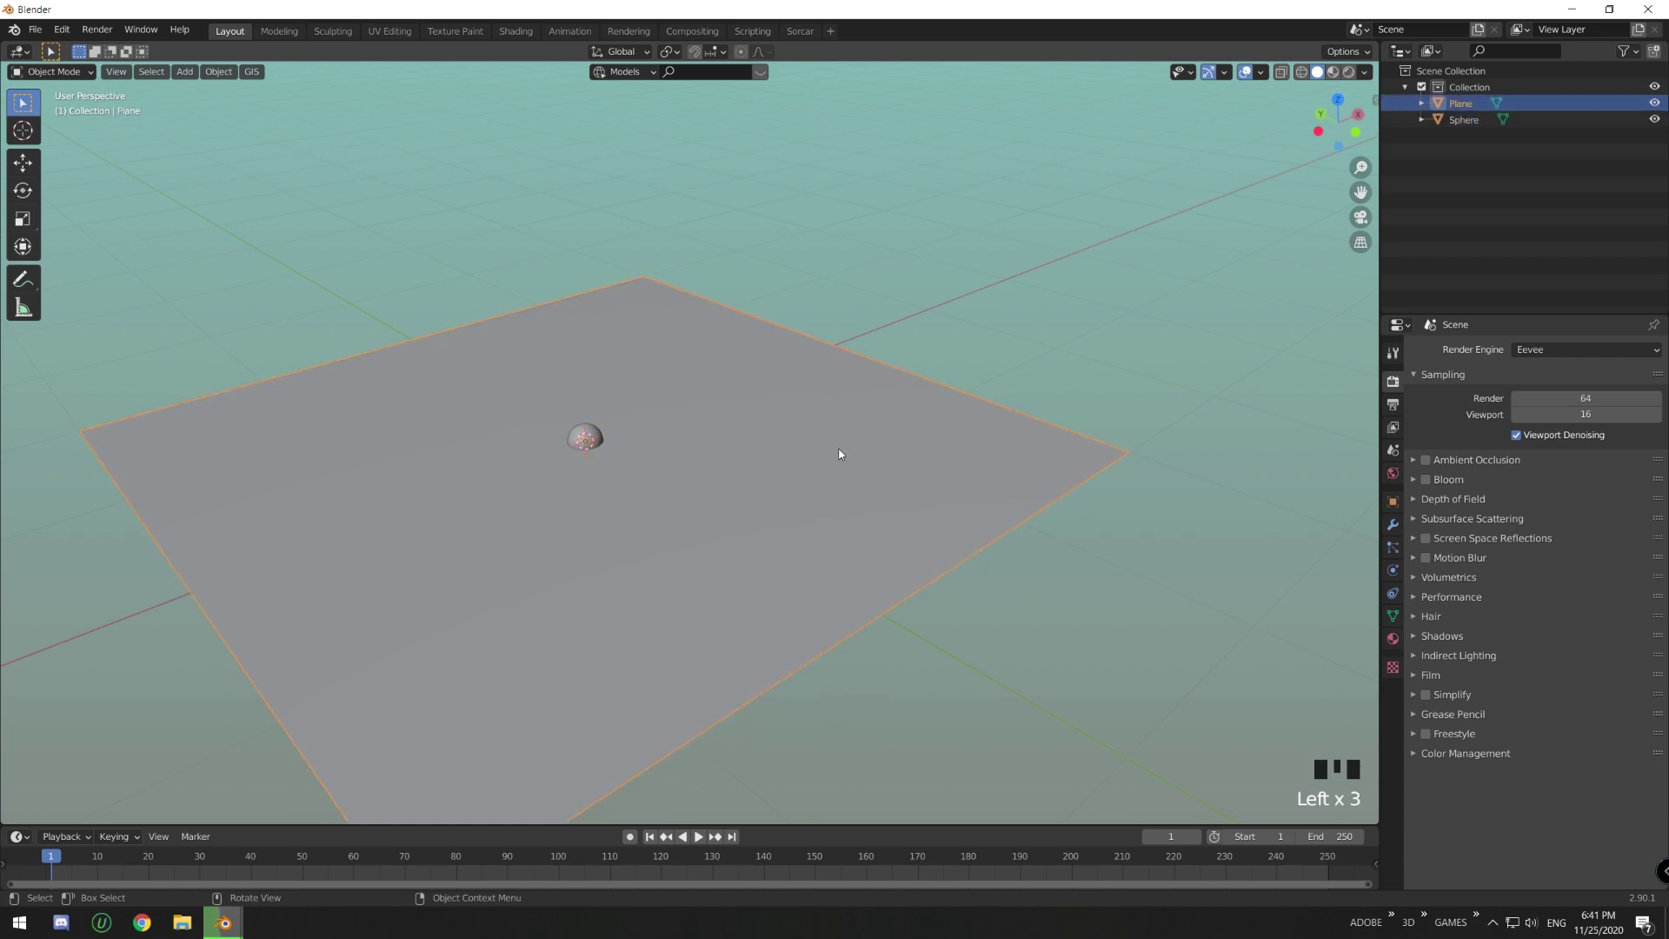
{"action": "left_click", "coordinate": [595, 437]}
{"action": "left_click_drag", "start_coordinate": [1482, 120], "coordinate": [1464, 105]}
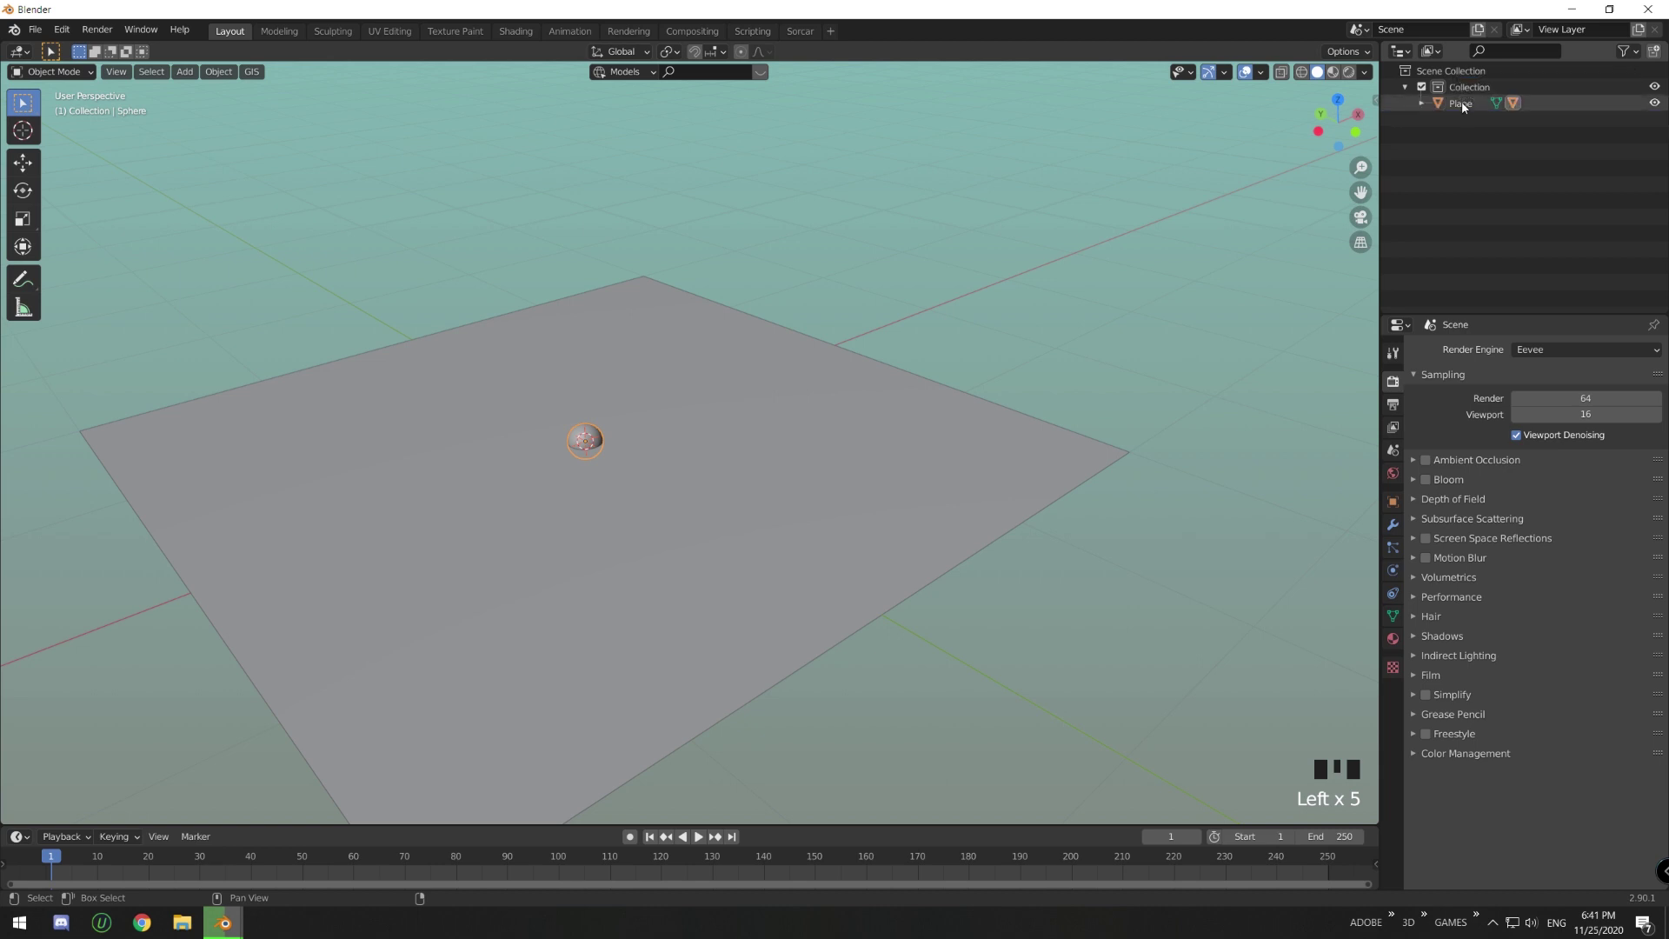
{"action": "left_click", "coordinate": [1421, 104]}
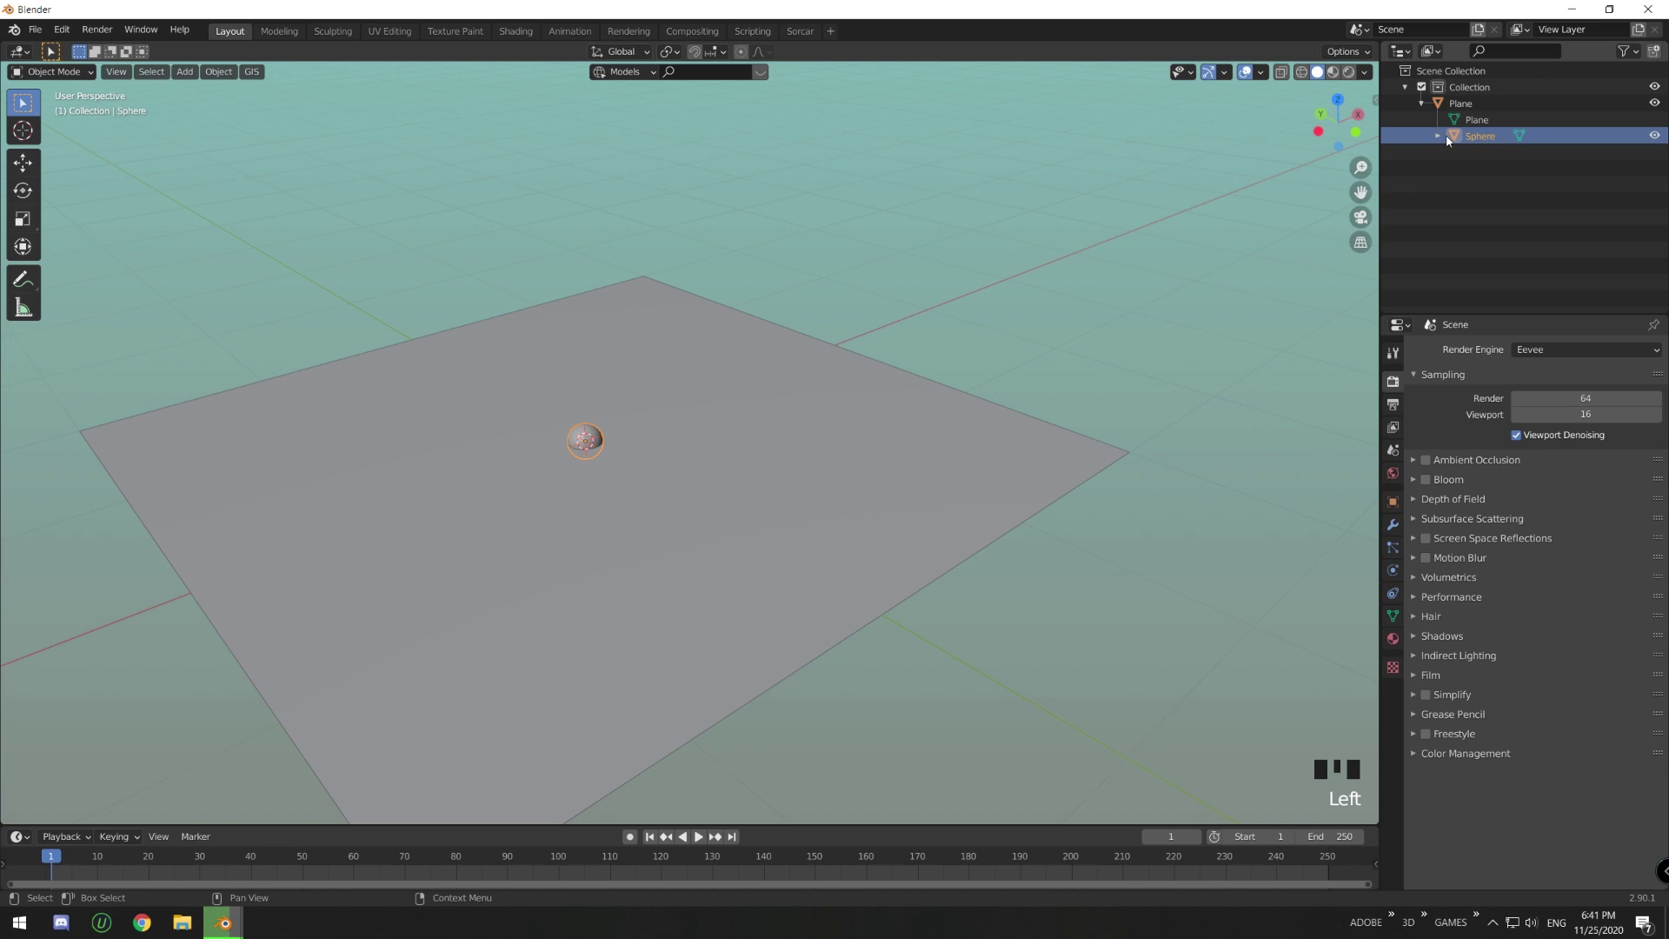
{"action": "left_click", "coordinate": [1422, 105]}
- Set the plane's instancing to Vertices so the sphere is repeated on every vertex
{"action": "left_click", "coordinate": [1483, 106]}
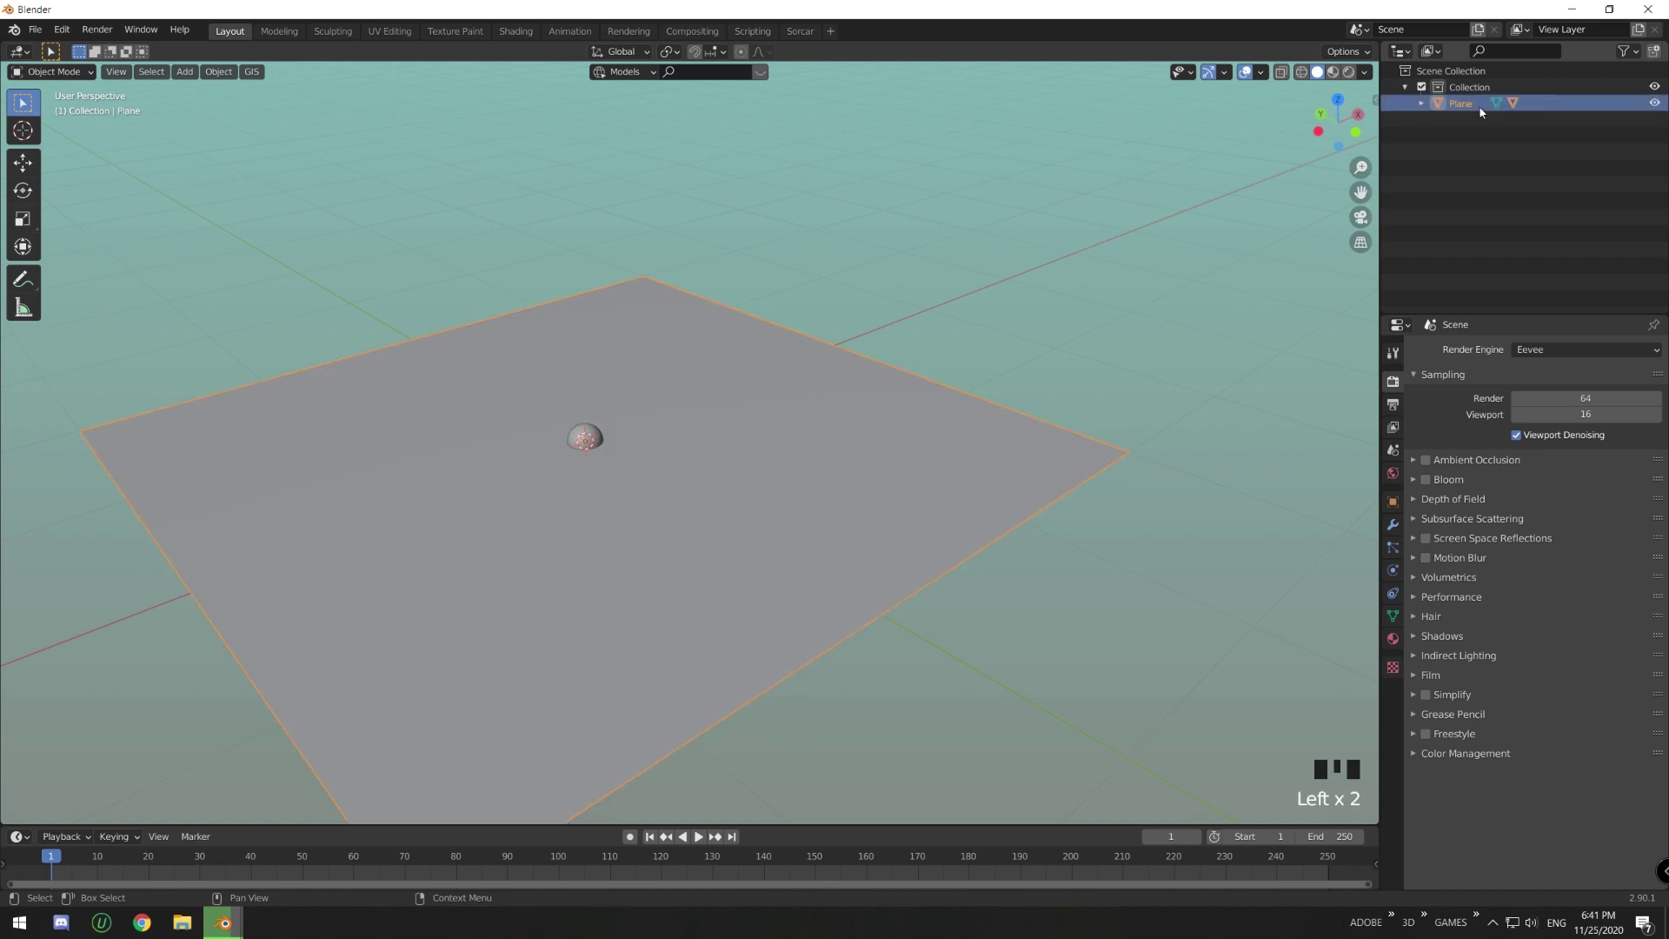
{"action": "left_click", "coordinate": [1392, 501]}
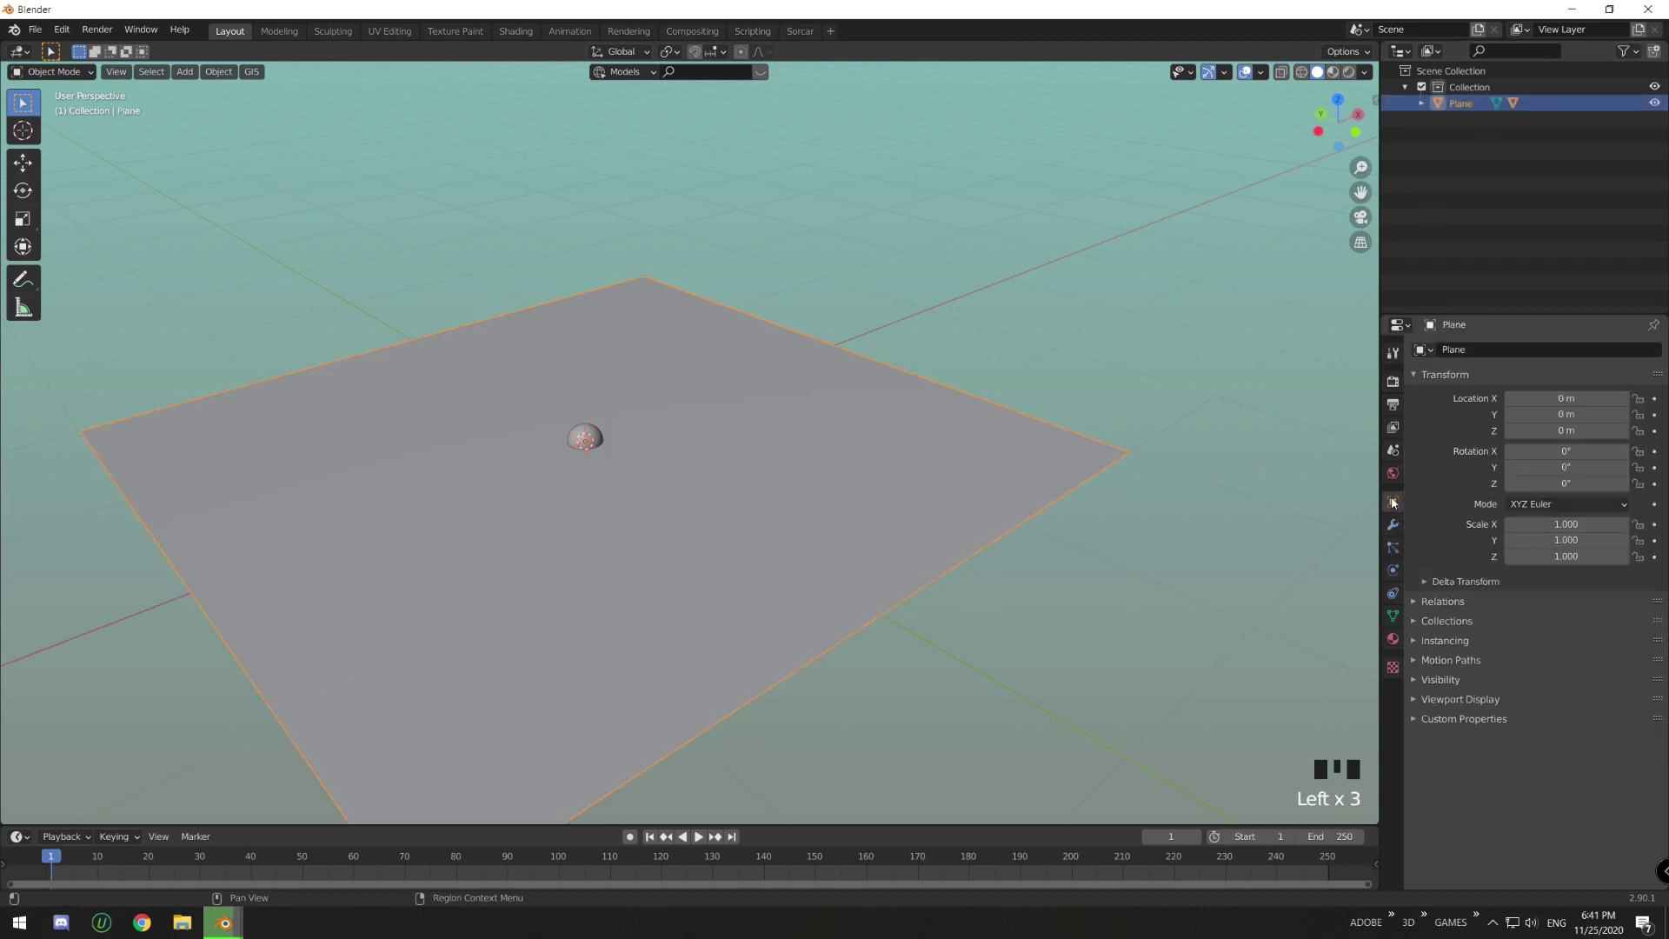
{"action": "left_click", "coordinate": [1434, 640]}
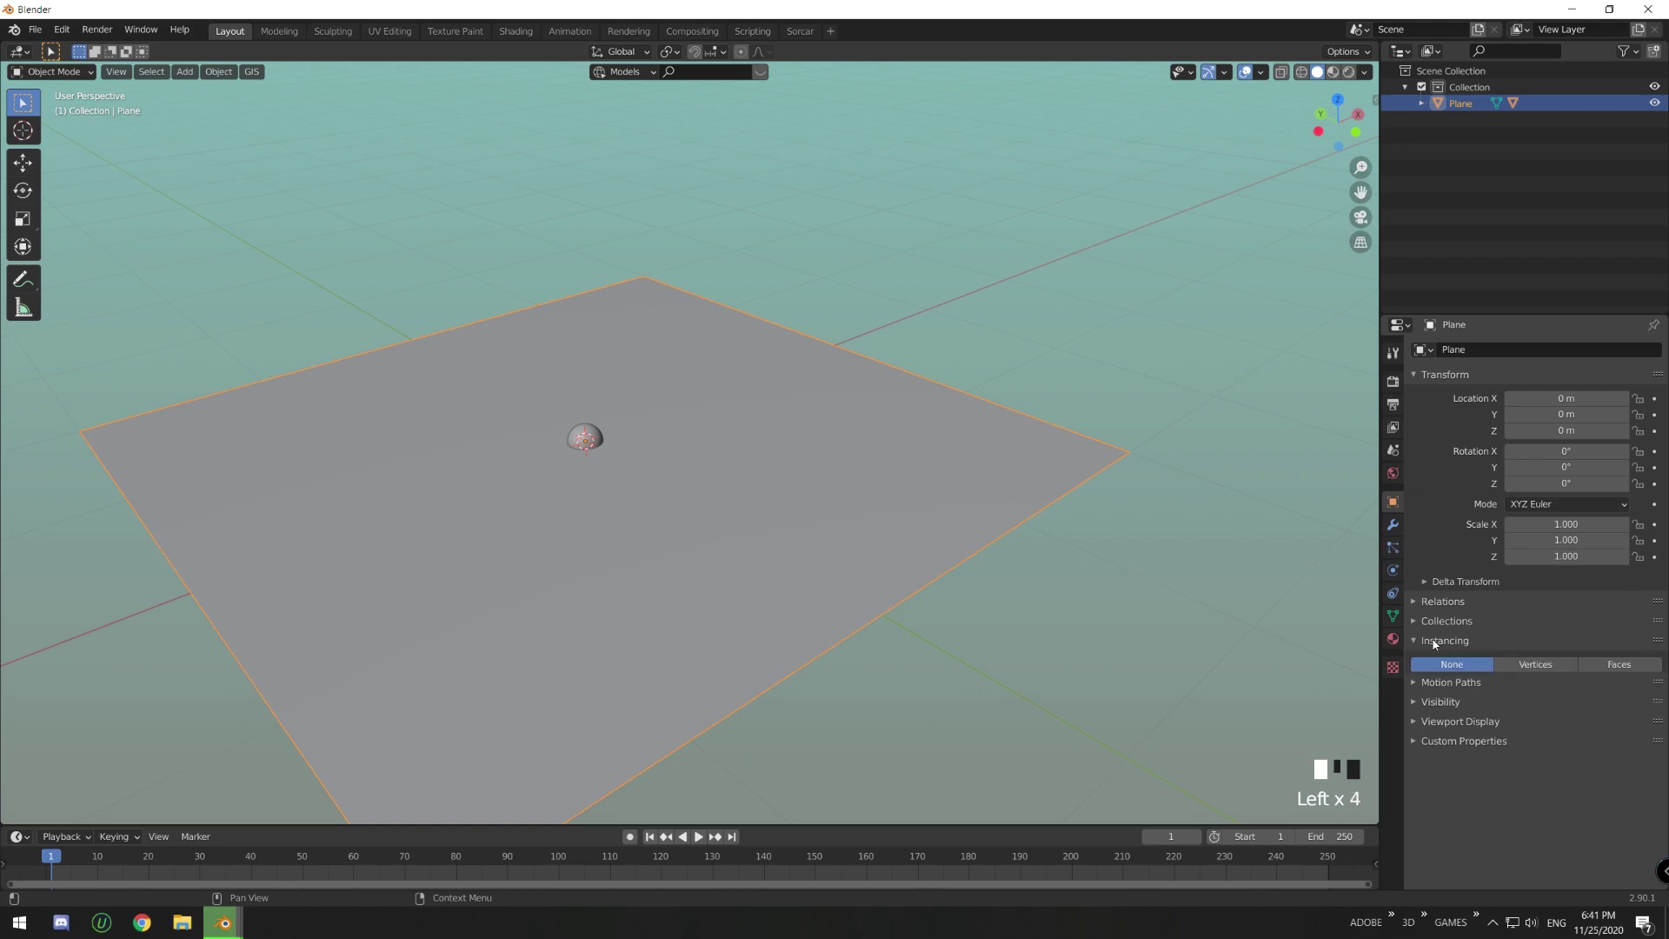
{"action": "left_click", "coordinate": [1535, 664]}
{"action": "middle_click_drag", "start_coordinate": [903, 558], "coordinate": [982, 555]}
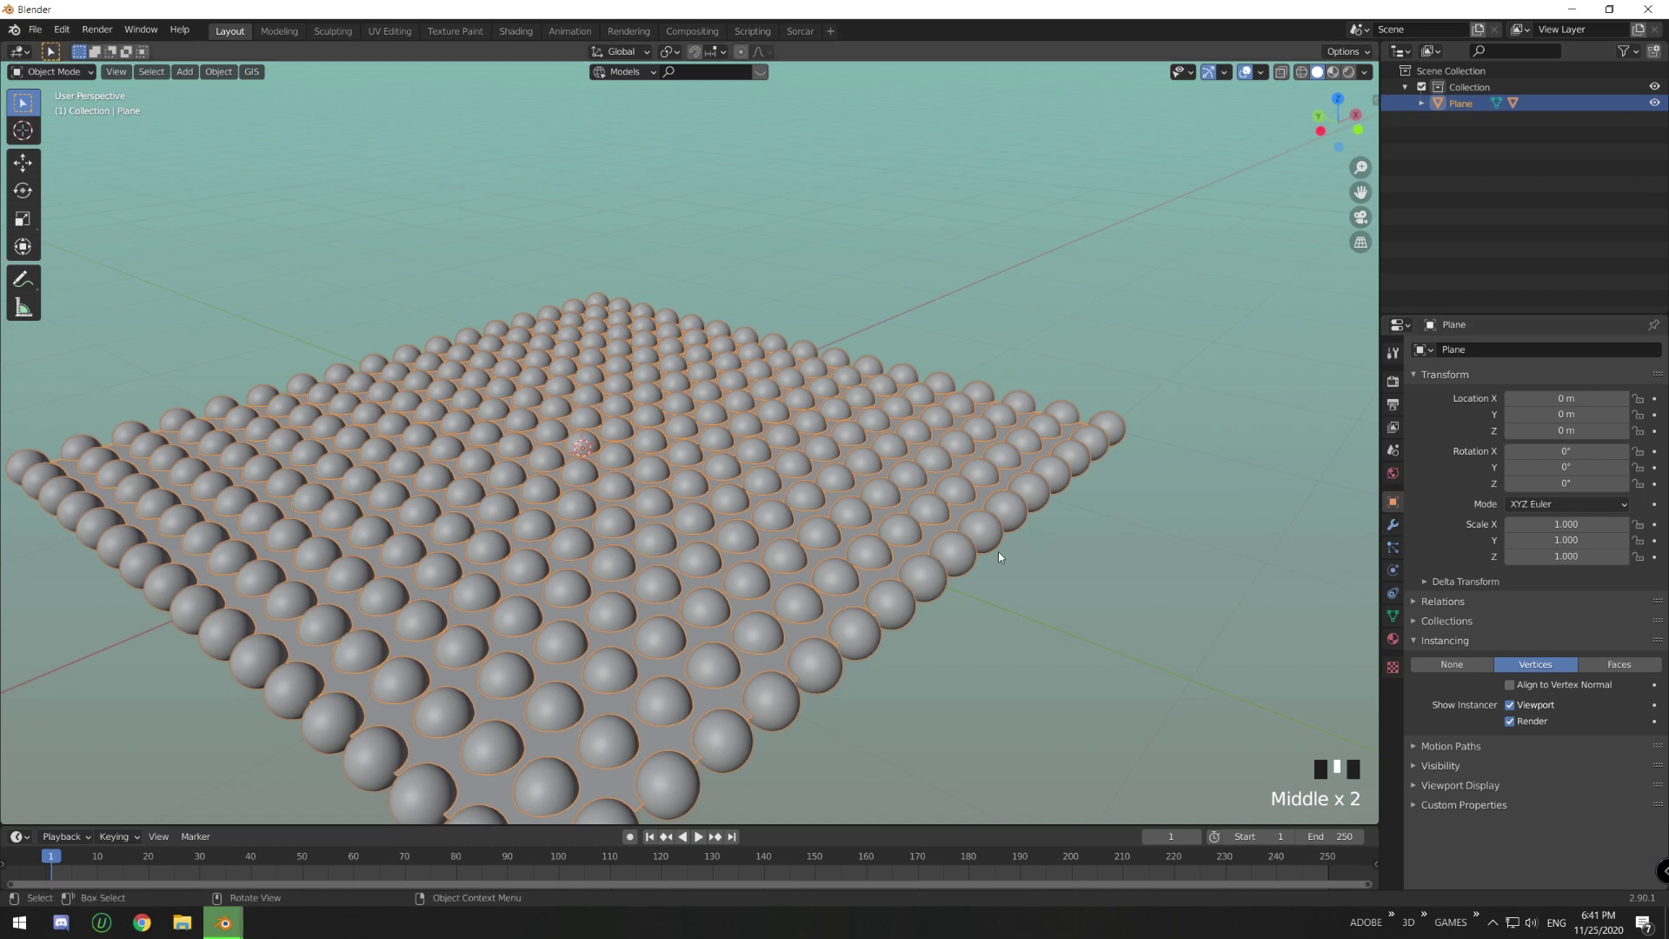
{"action": "middle_click_drag", "start_coordinate": [1003, 555], "coordinate": [1286, 635]}
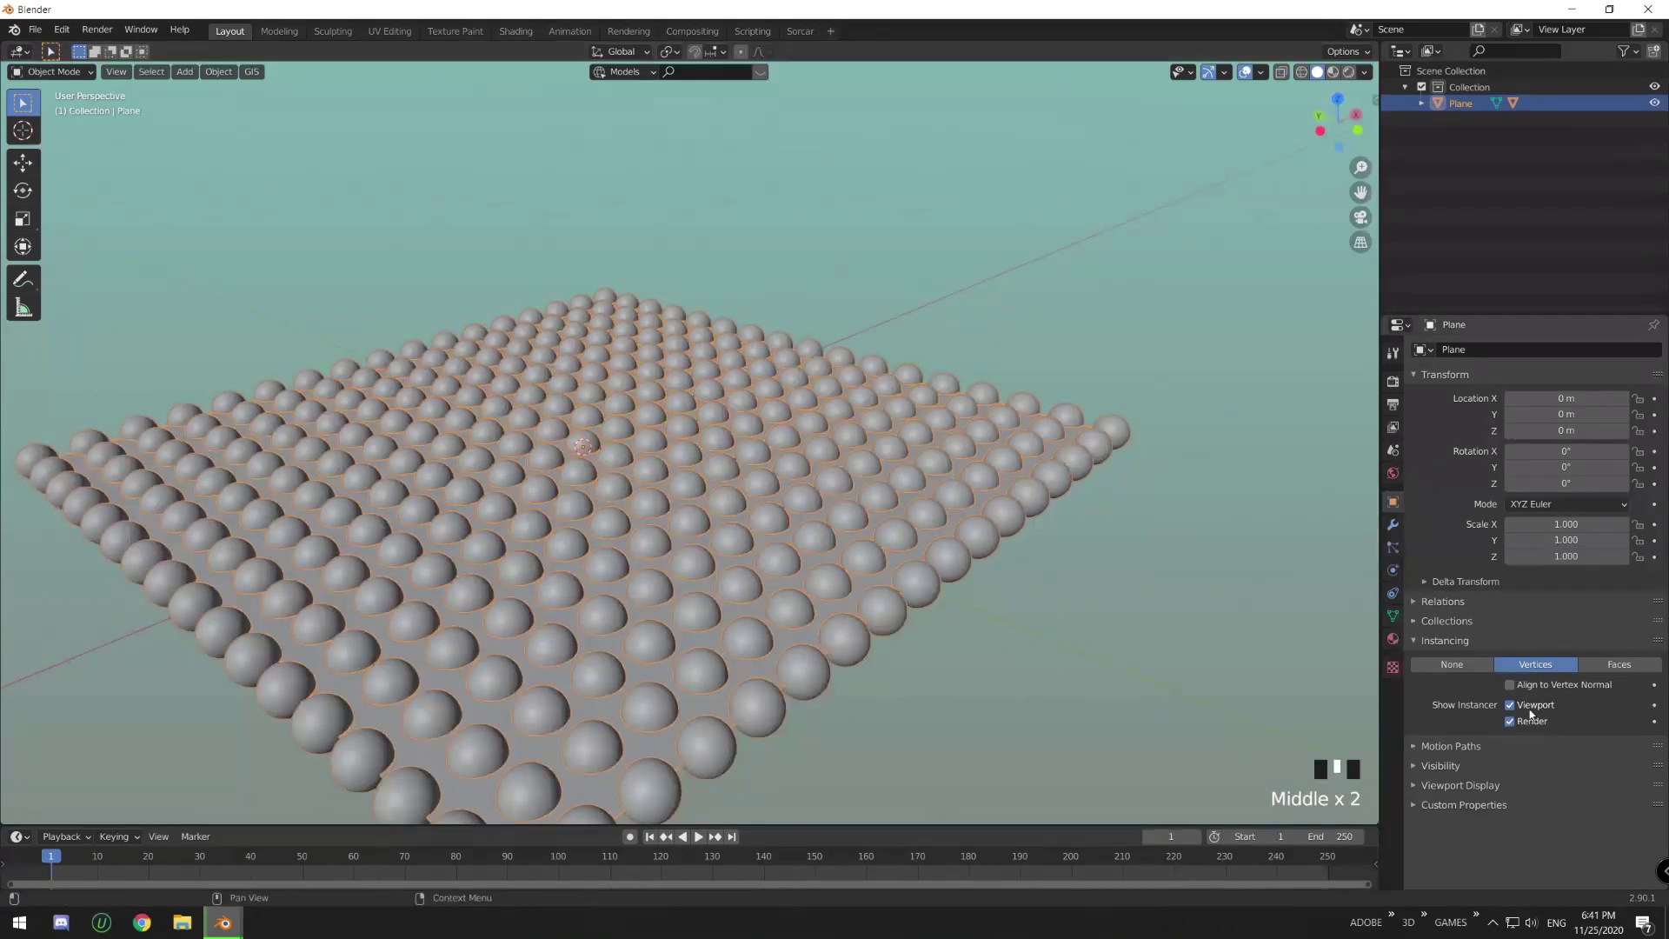
- Turn off Show Instancer for the viewport so that only the sphere instances are drawn
{"action": "left_click", "coordinate": [1510, 704]}
{"action": "middle_click_drag", "start_coordinate": [1089, 613], "coordinate": [895, 499]}
{"action": "left_click", "coordinate": [887, 489]}
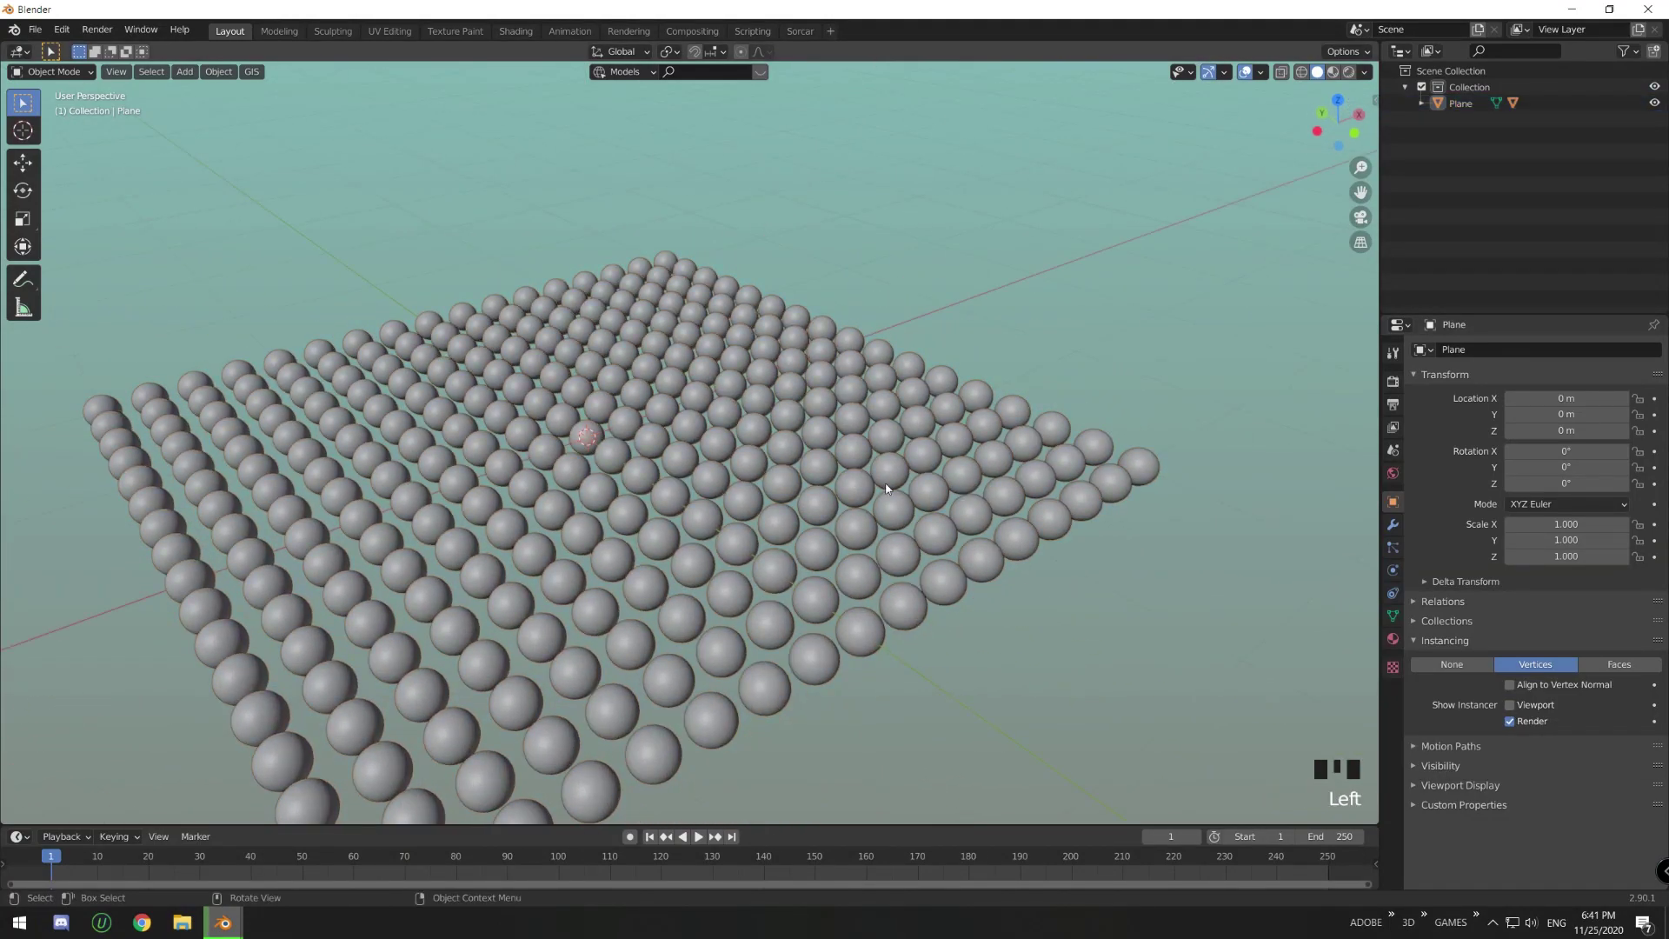
{"action": "scroll", "coordinate": [886, 488], "scroll_direction": "down", "scroll_amount": 2}
- Add a Wave modifier to the plane that carries the sphere instances
{"action": "left_click", "coordinate": [1393, 525]}
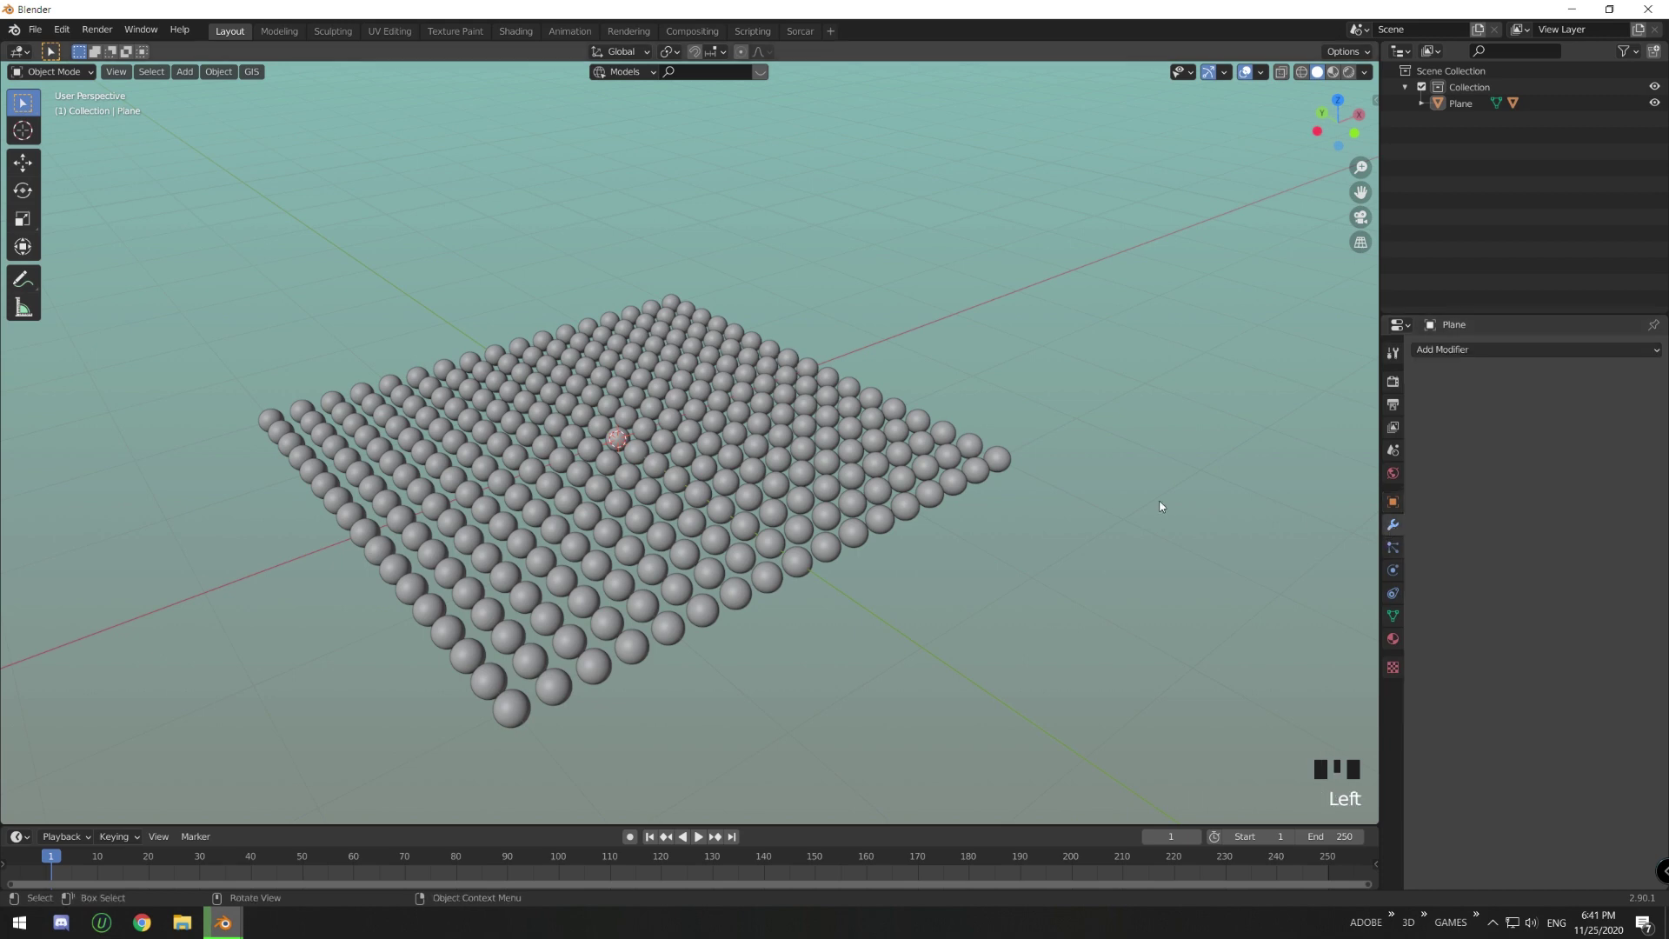
{"action": "middle_click_drag", "start_coordinate": [913, 537], "coordinate": [895, 525]}
{"action": "left_click", "coordinate": [886, 525]}
{"action": "left_click", "coordinate": [886, 525]}
{"action": "left_click", "coordinate": [1460, 102]}
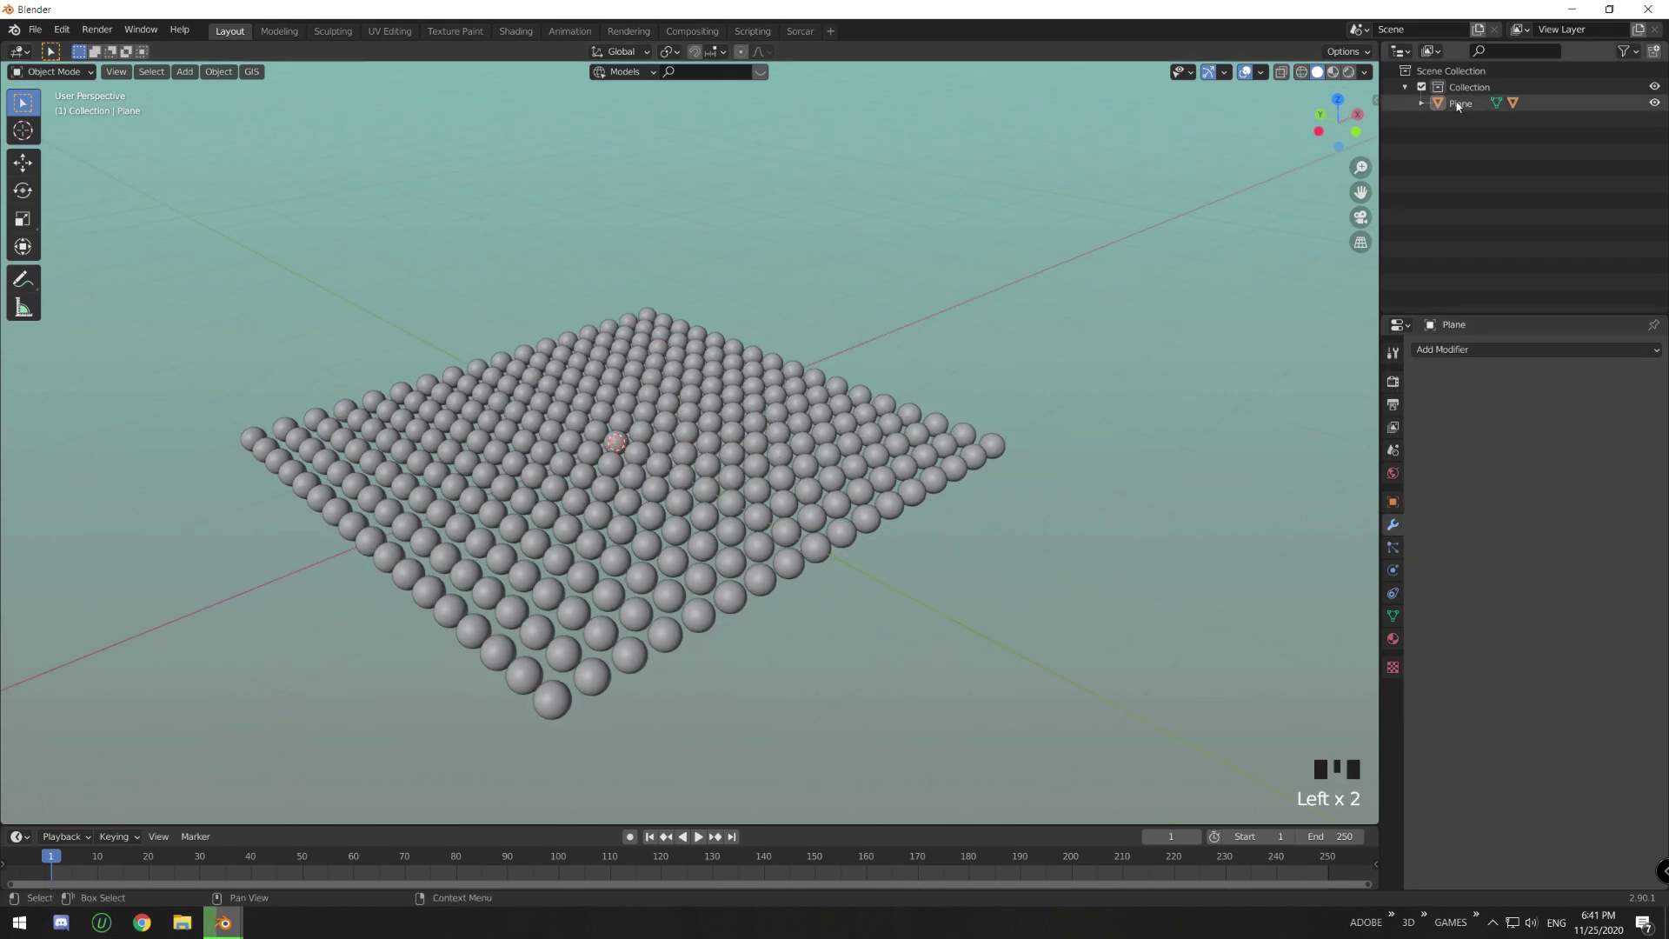
{"action": "left_click", "coordinate": [1483, 348]}
{"action": "left_click", "coordinate": [1472, 648]}
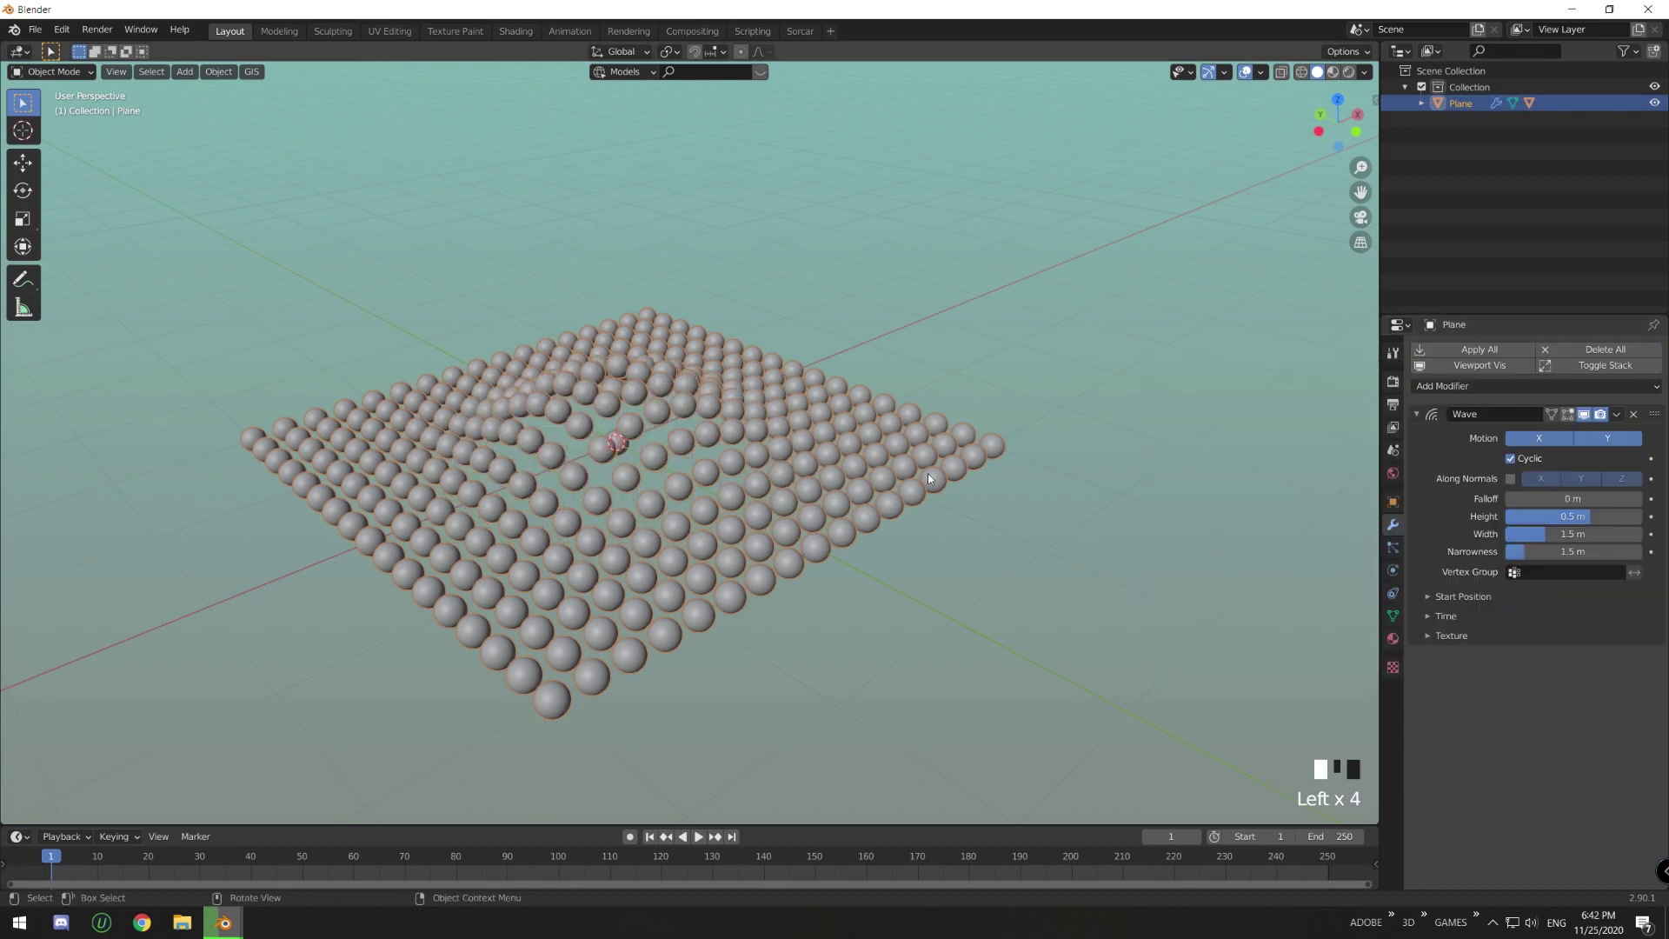
- Set the Wave modifier's speed to 0.03 during animation playback and return to frame 1
{"action": "key", "text": "ctrl+space"}
{"action": "key", "text": "ctrl+space"}
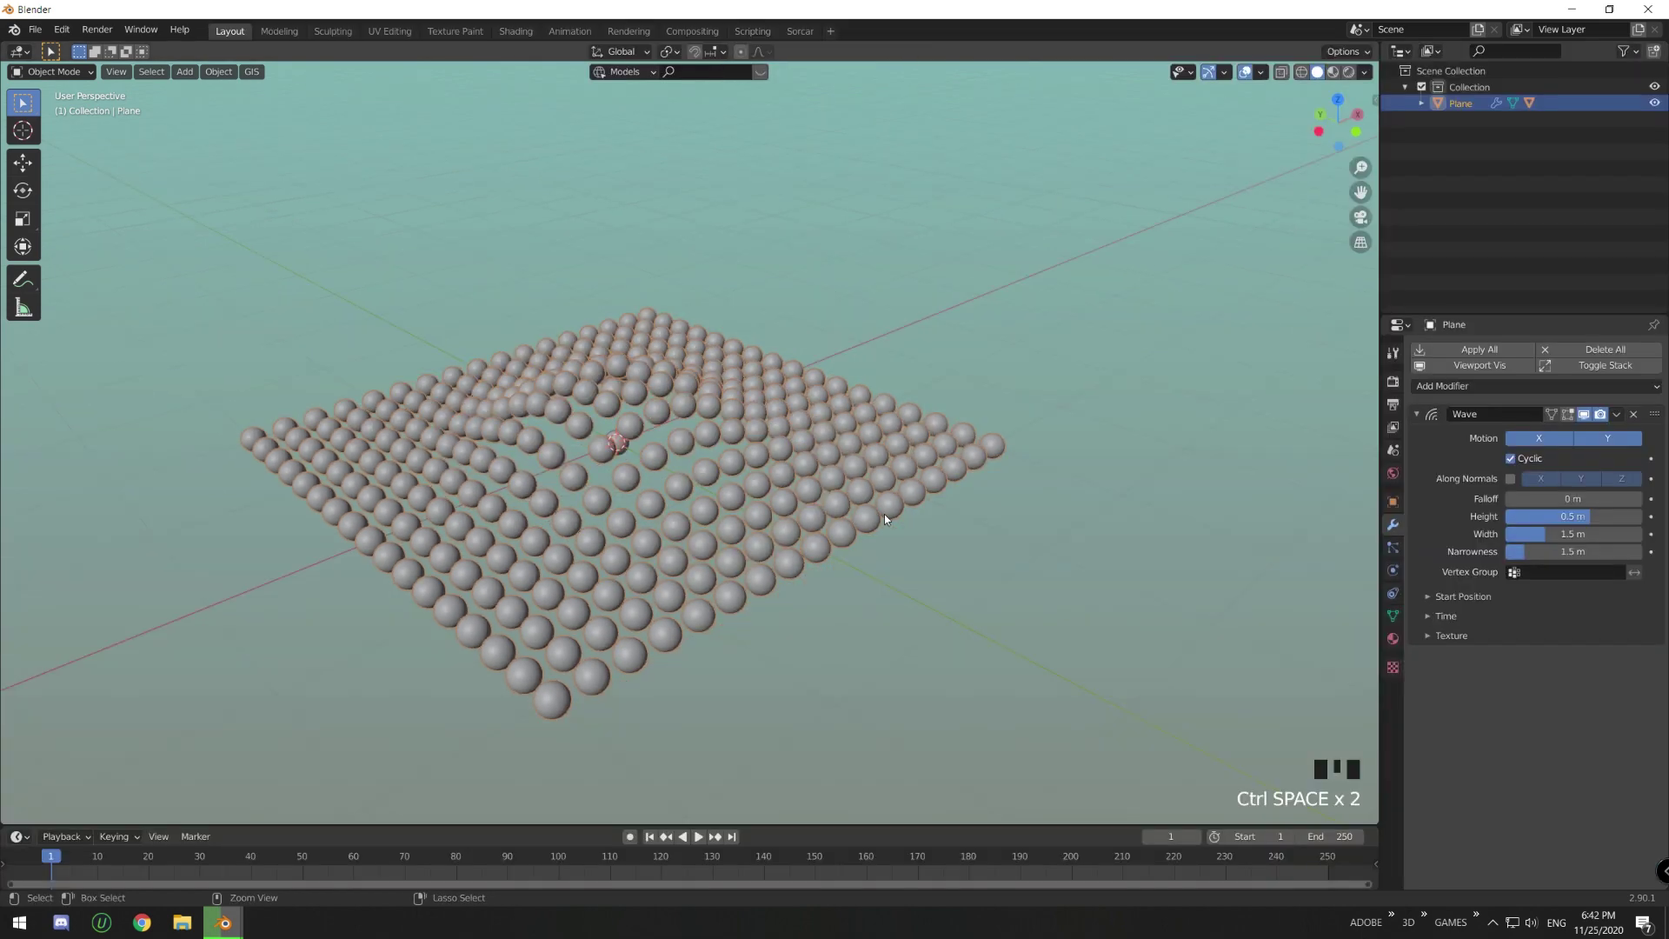
{"action": "key", "text": "shift+space"}
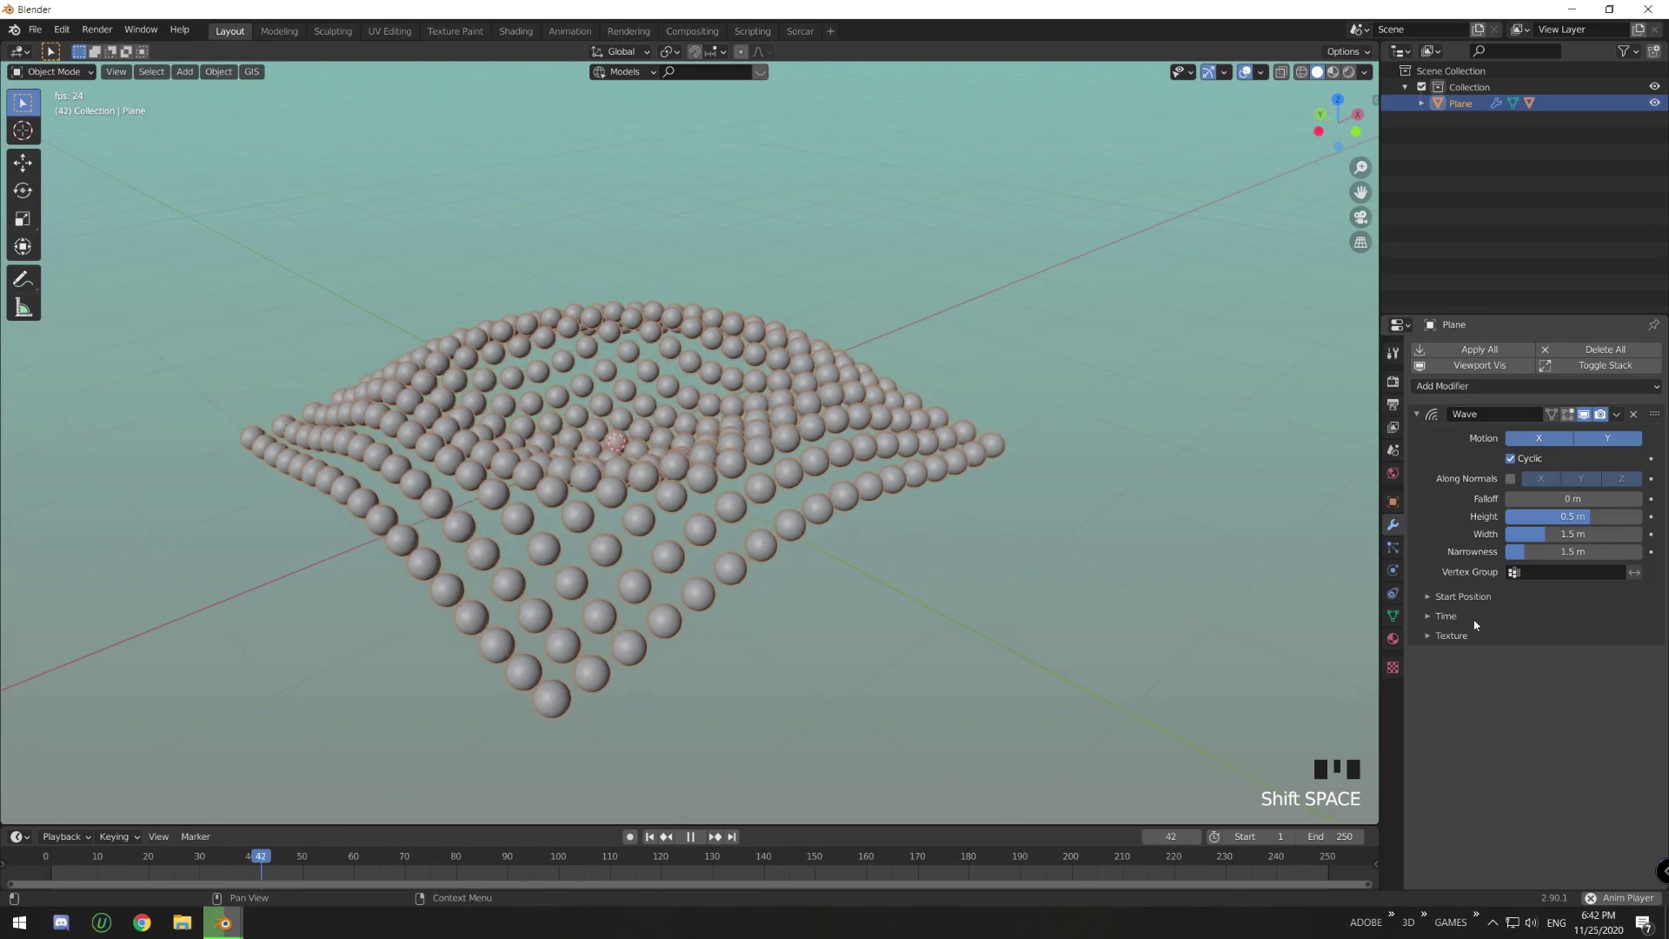
{"action": "left_click", "coordinate": [1469, 616]}
{"action": "mouse_move", "coordinate": [1571, 693]}
{"action": "left_mouse_down", "text": "shift"}
{"action": "mouse_move", "coordinate": [1542, 693]}
{"action": "mouse_move", "coordinate": [1576, 694]}
{"action": "left_mouse_up", "text": "shift"}
{"action": "middle_click_drag", "start_coordinate": [1034, 575], "coordinate": [1064, 576]}
{"action": "left_click_drag", "start_coordinate": [1572, 695], "coordinate": [1575, 696], "text": "shift"}
{"action": "key", "text": "space"}
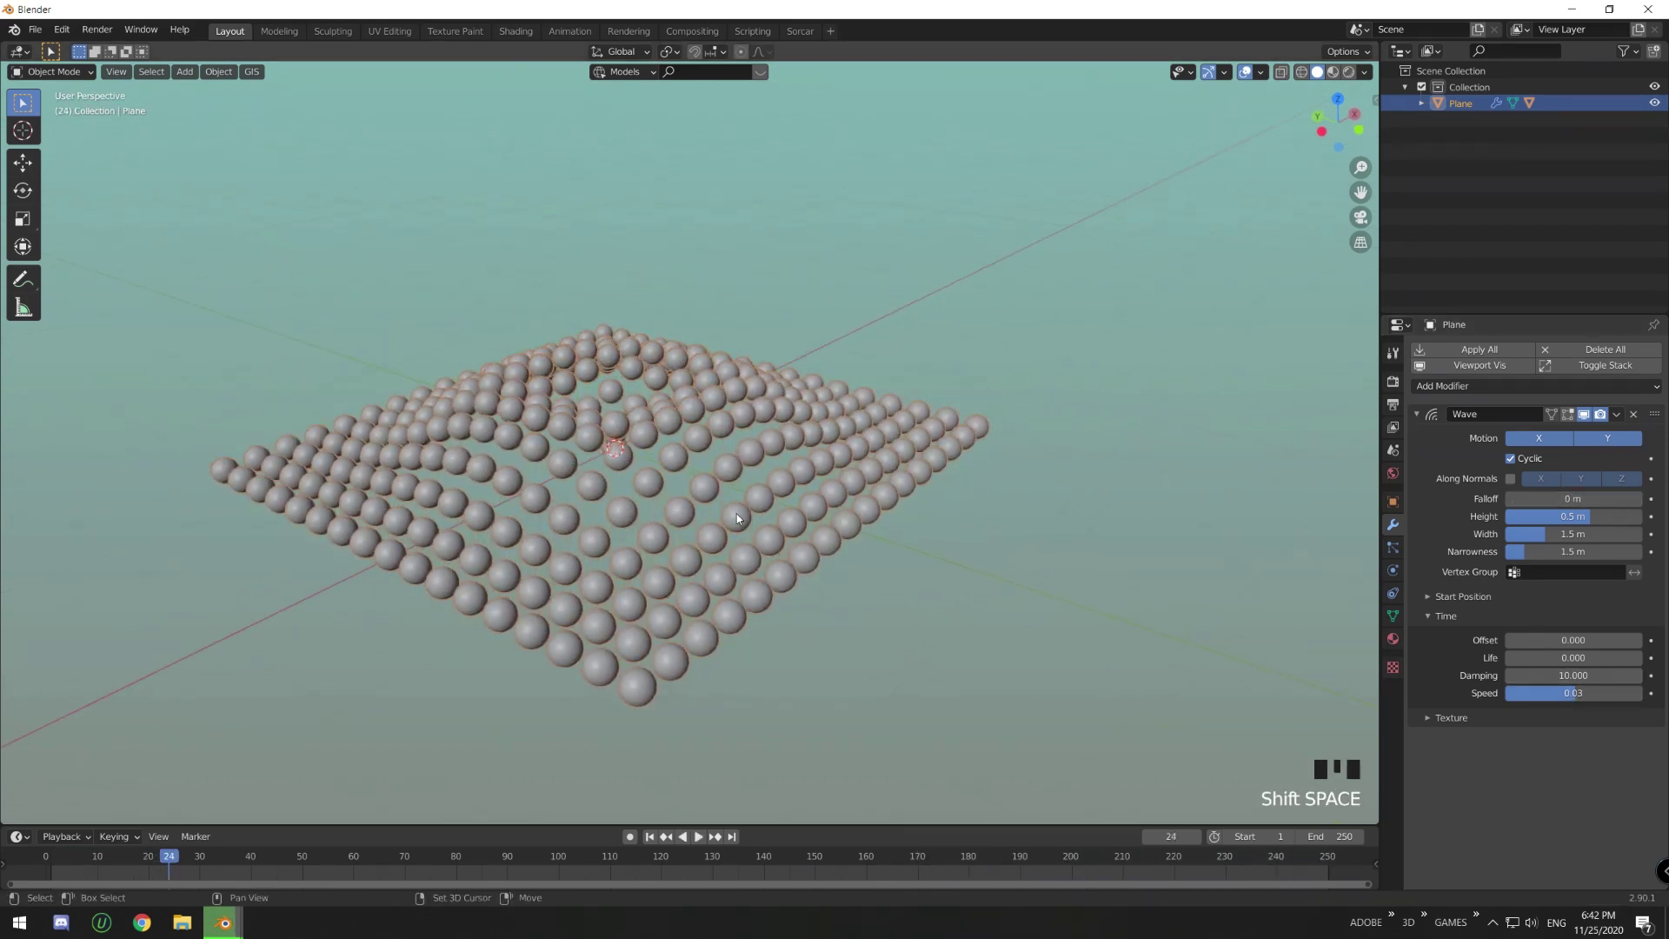
{"action": "key", "text": "shift+Left"}
- Set the Wave modifier's time offset to 45.2 to delay the start of the wave
{"action": "middle_click_drag", "start_coordinate": [267, 586], "coordinate": [435, 626]}
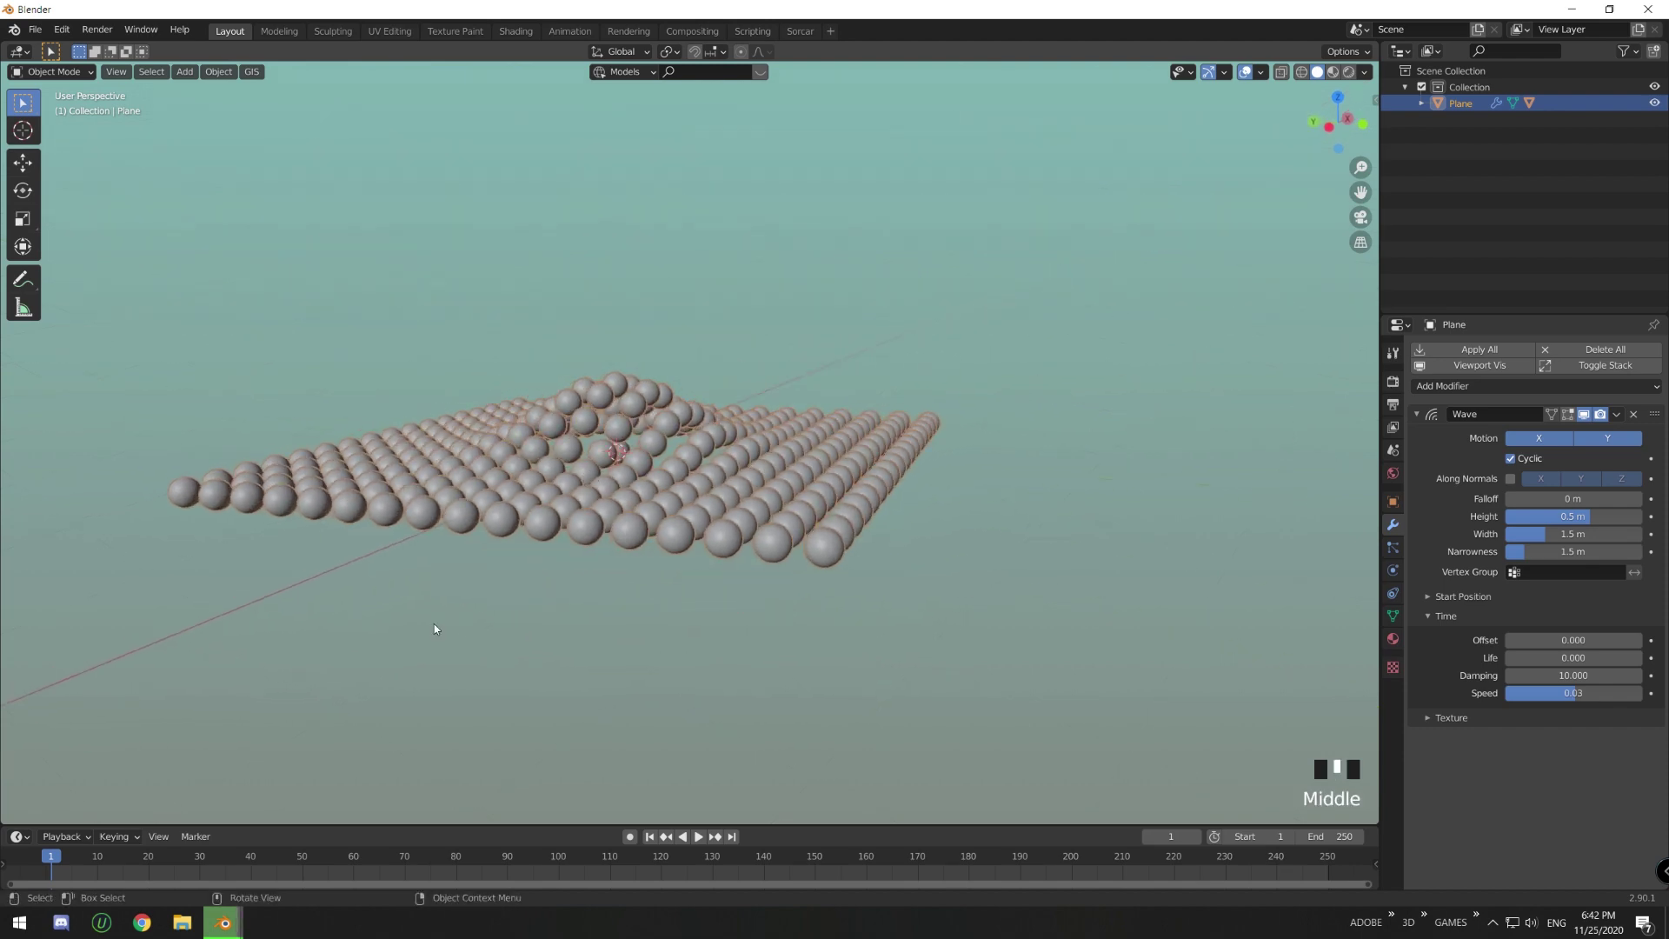
{"action": "middle_click_drag", "start_coordinate": [608, 426], "coordinate": [630, 407]}
{"action": "middle_click_drag", "start_coordinate": [628, 407], "coordinate": [216, 435]}
{"action": "middle_click_drag", "start_coordinate": [861, 508], "coordinate": [769, 483]}
{"action": "key", "text": "KP_1"}
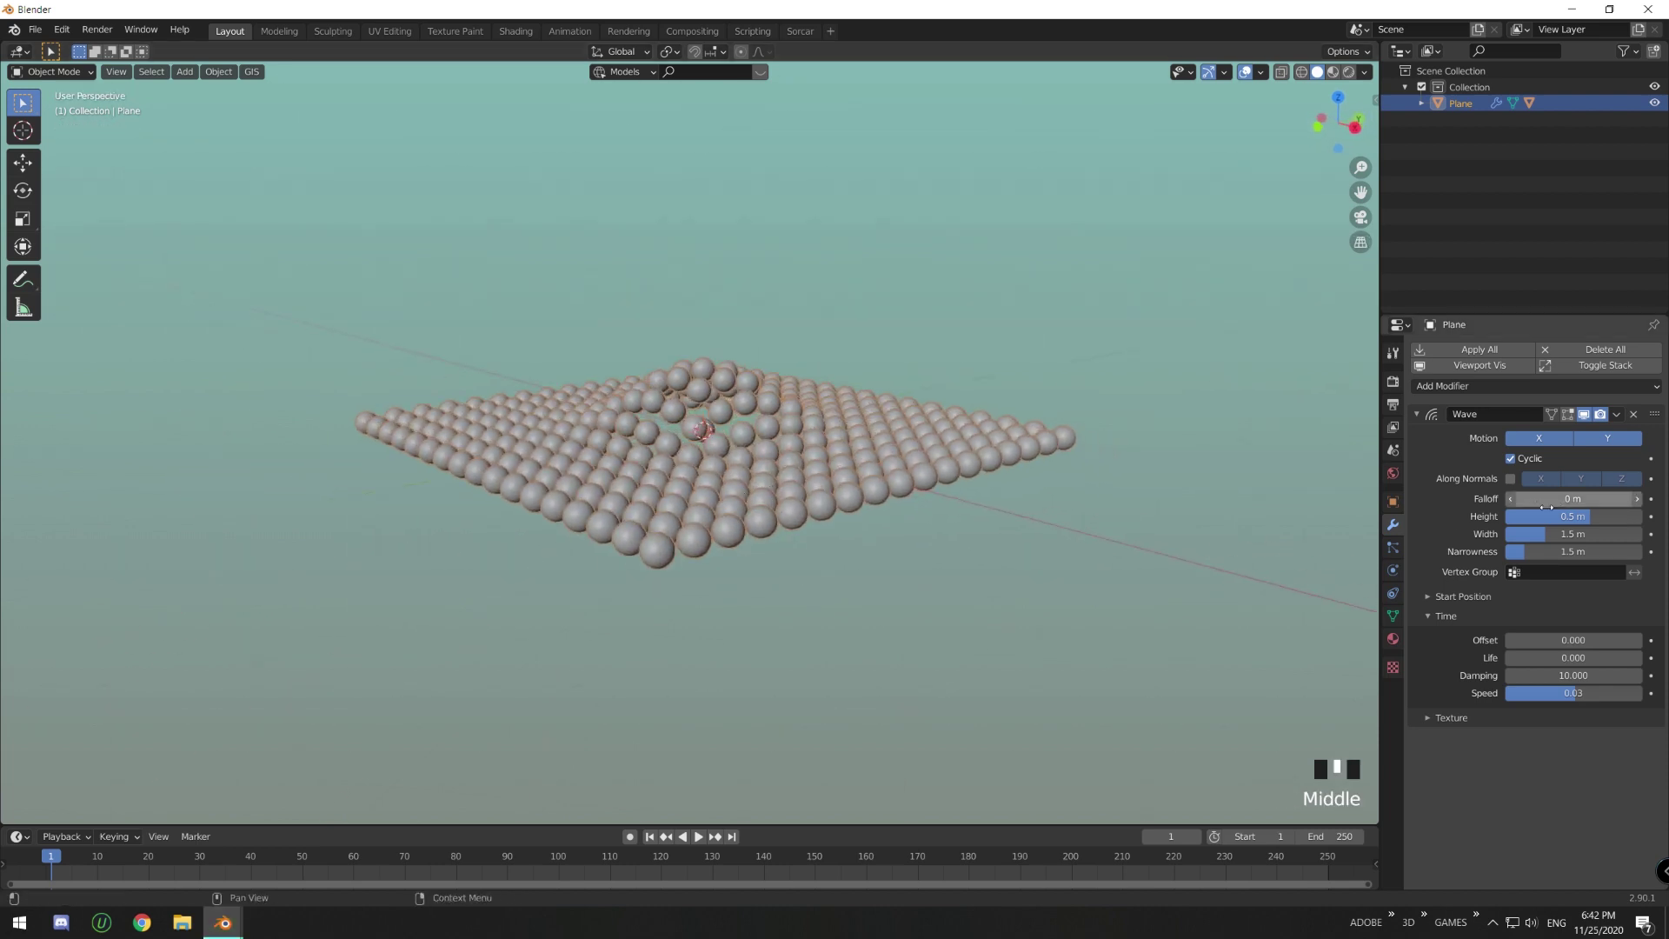
{"action": "left_click_drag", "start_coordinate": [1573, 640], "coordinate": [1651, 640]}
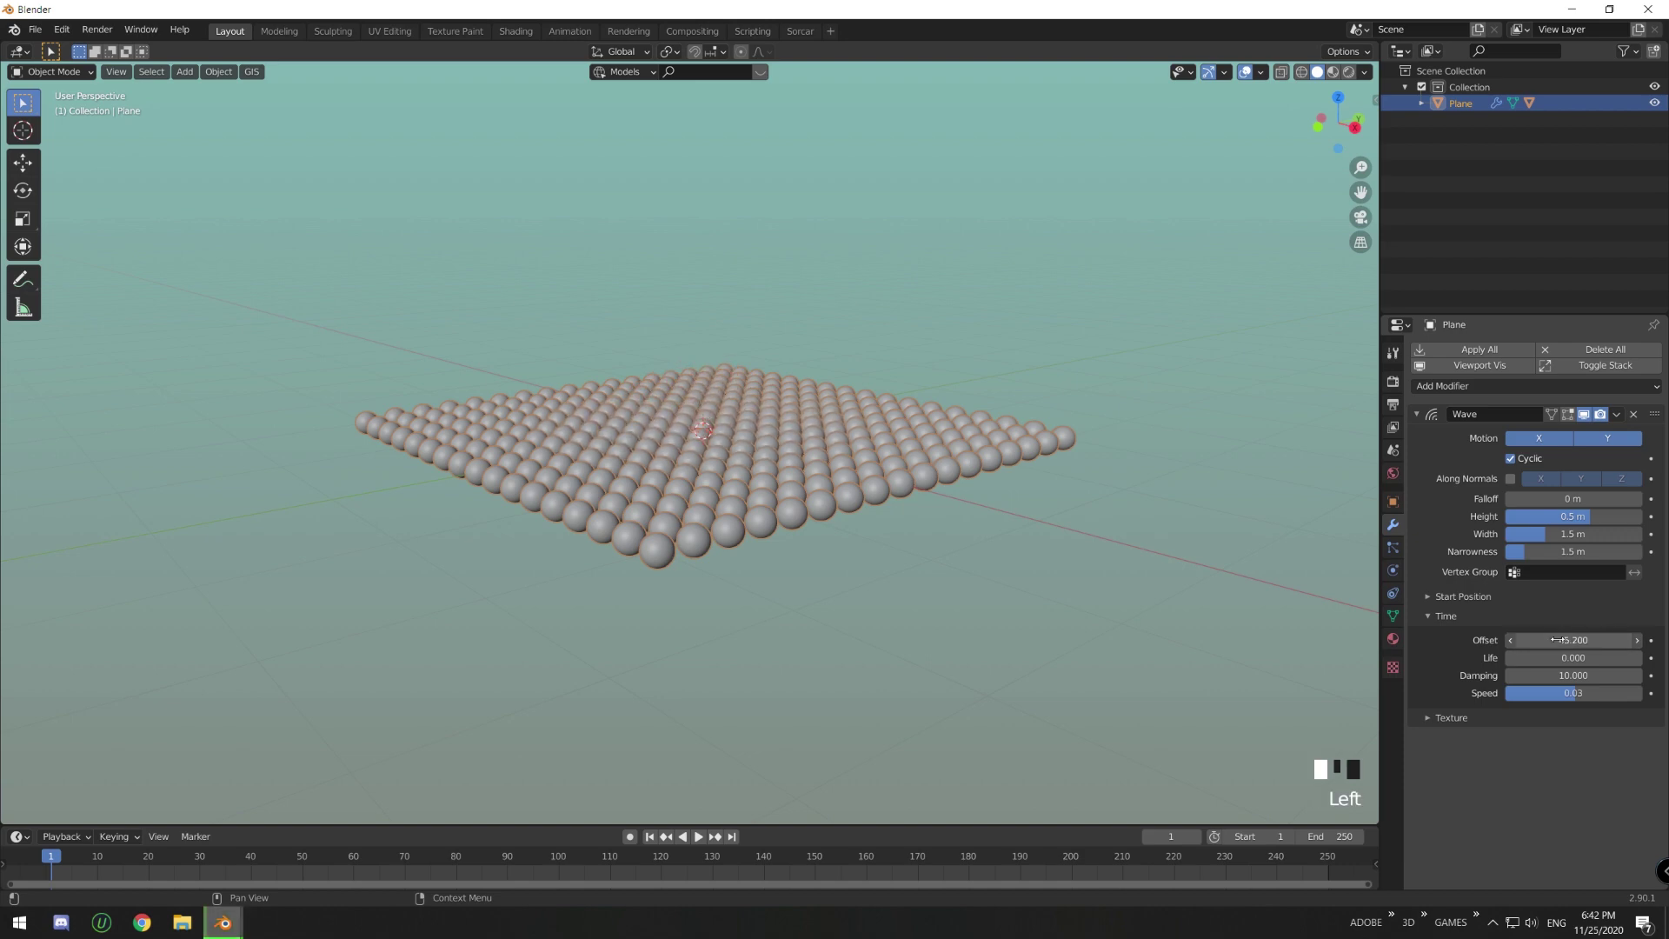
- Play the animation to check the start of the wave at the grid's centre and return to frame 1
{"action": "middle_click_drag", "start_coordinate": [1035, 513], "coordinate": [1083, 518]}
{"action": "scroll", "coordinate": [1083, 518], "scroll_direction": "up", "scroll_amount": 3}
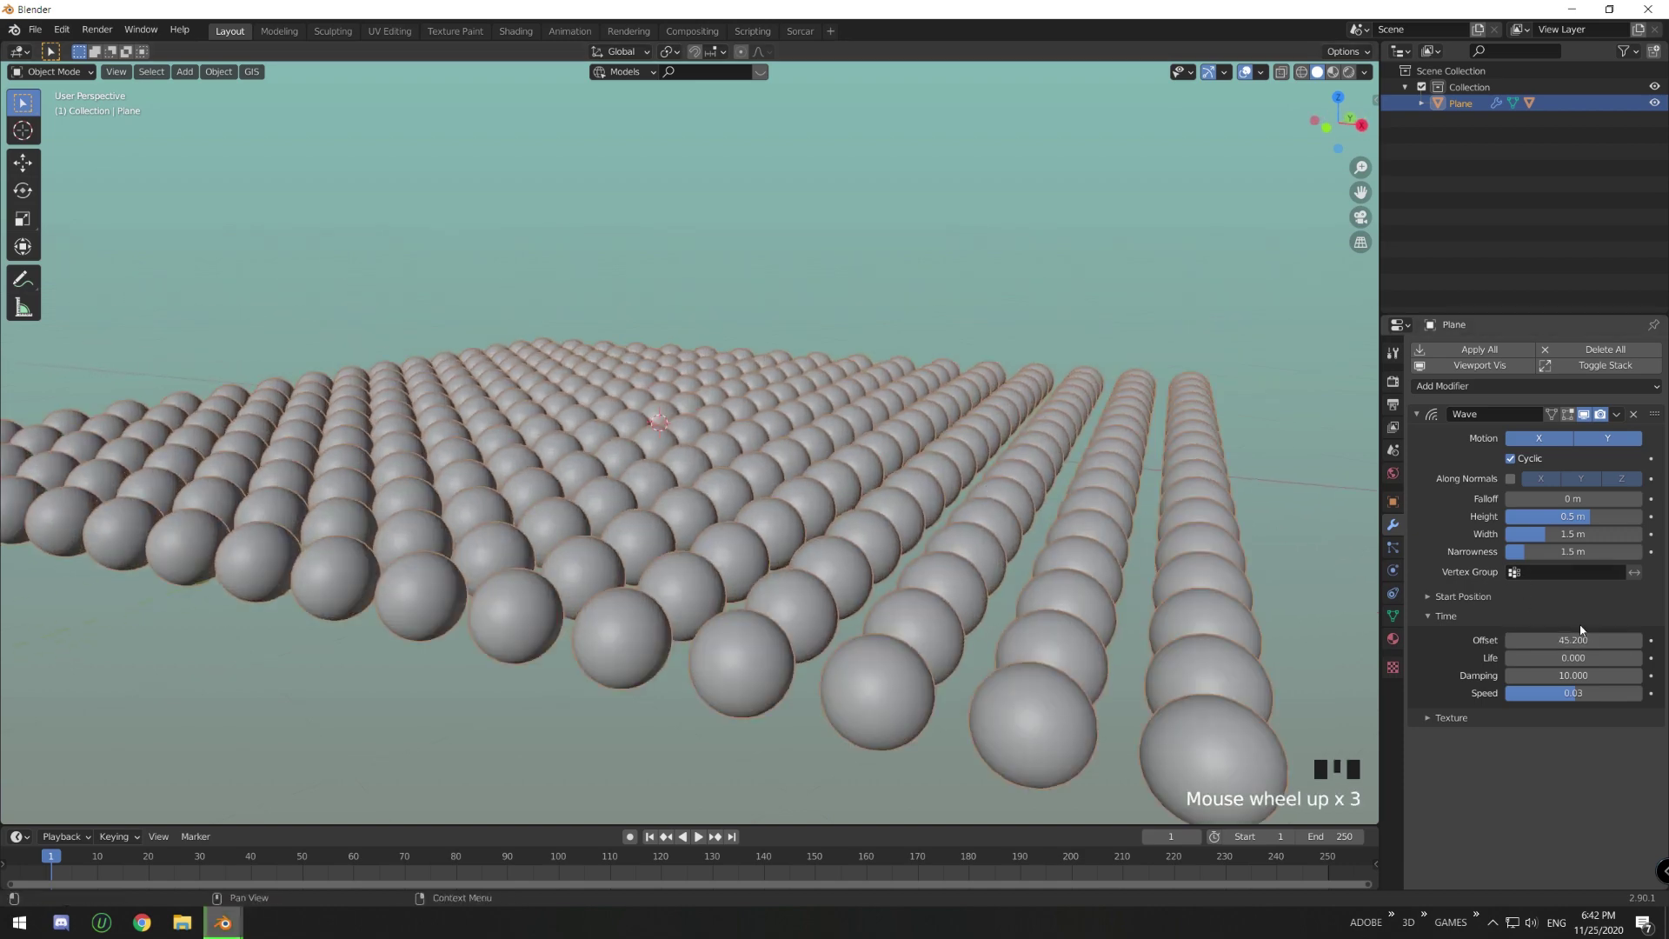
{"action": "key", "text": "shift+space"}
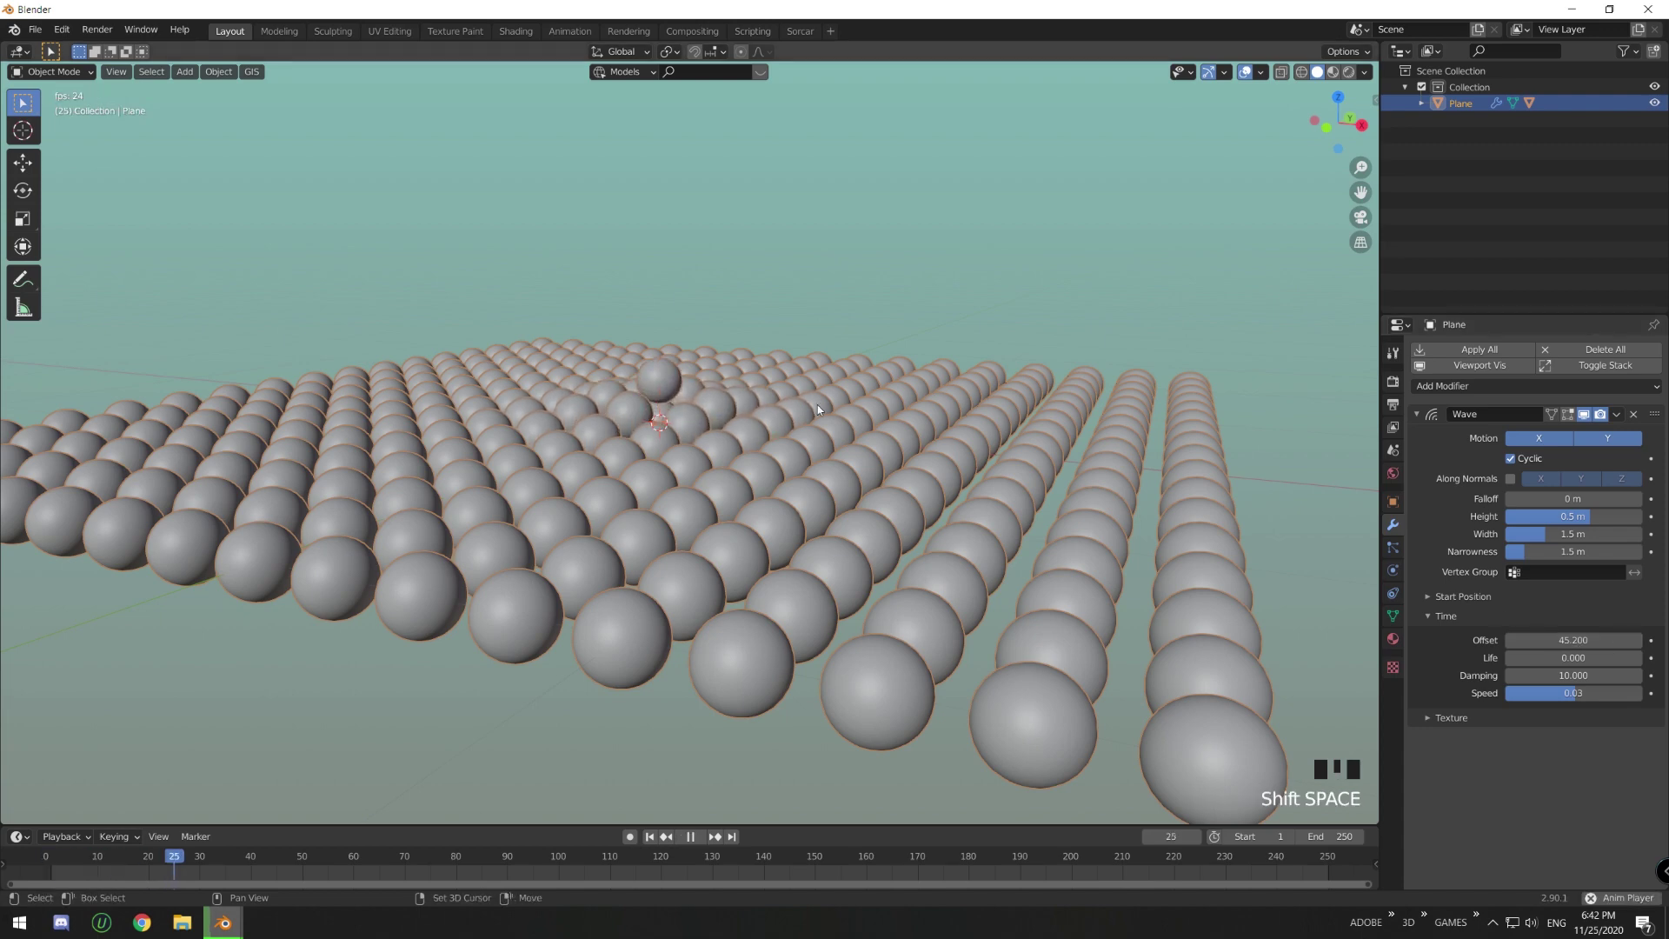
{"action": "key", "text": "shift+Left"}
{"action": "scroll", "coordinate": [817, 404], "scroll_direction": "down", "scroll_amount": 3}
{"action": "middle_click_drag", "start_coordinate": [817, 404], "coordinate": [366, 258]}
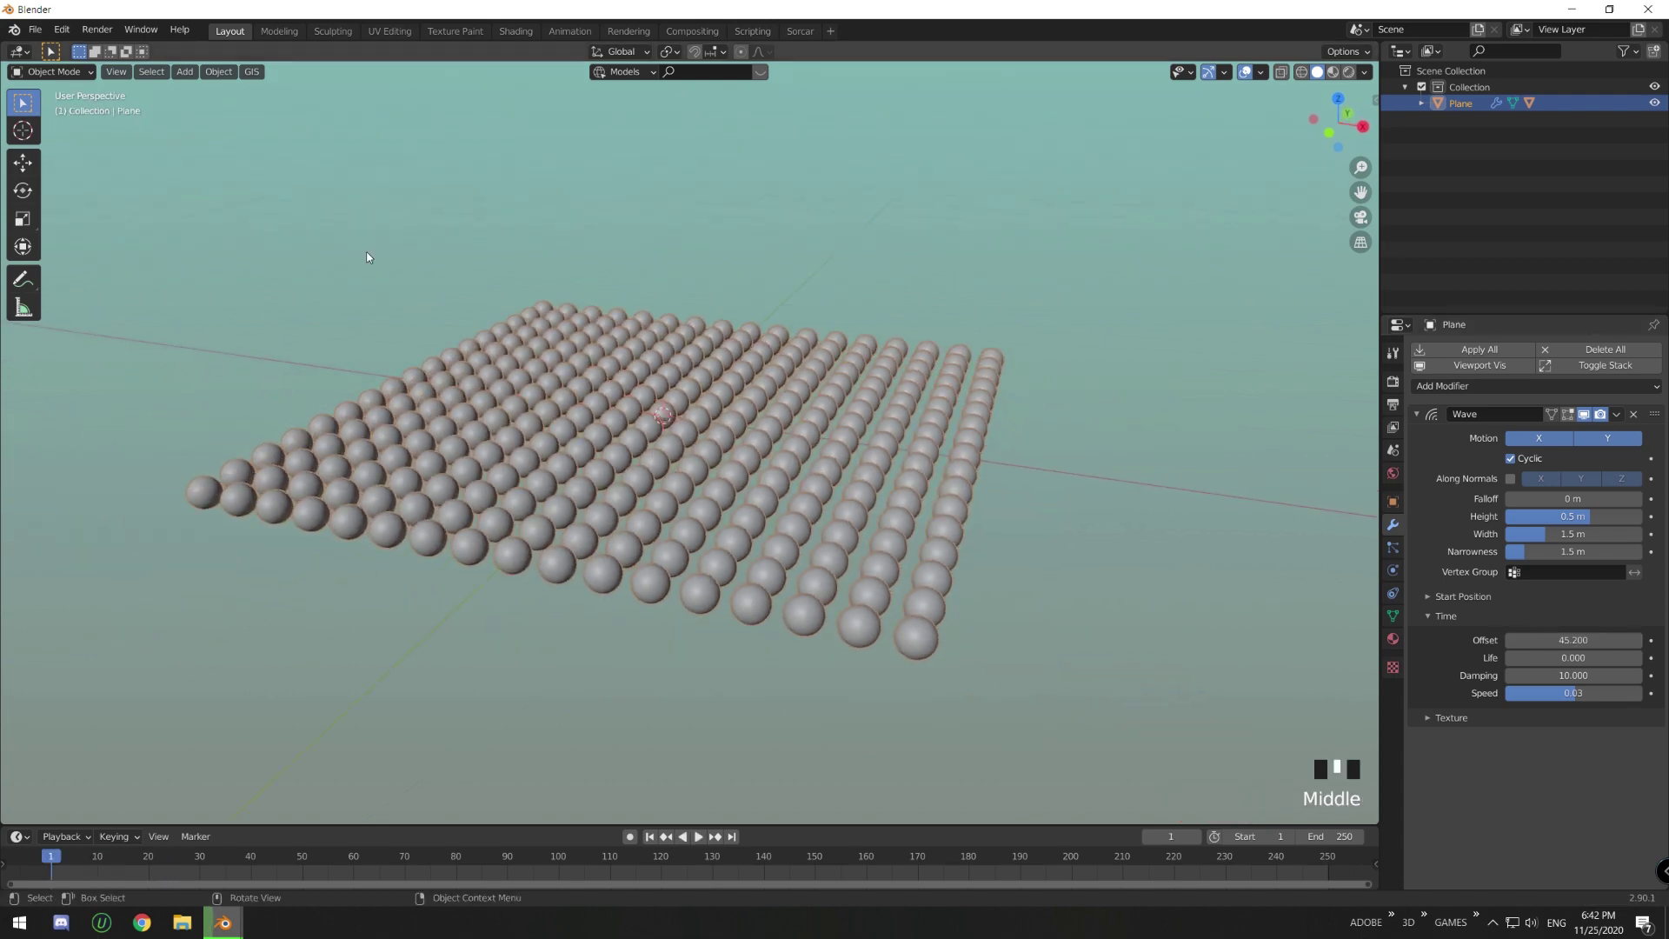
- Set the Wave modifier's speed to 0.06 and replay the animation from frame 1
{"action": "middle_click_drag", "start_coordinate": [932, 420], "coordinate": [940, 362]}
{"action": "key", "text": "shift+space"}
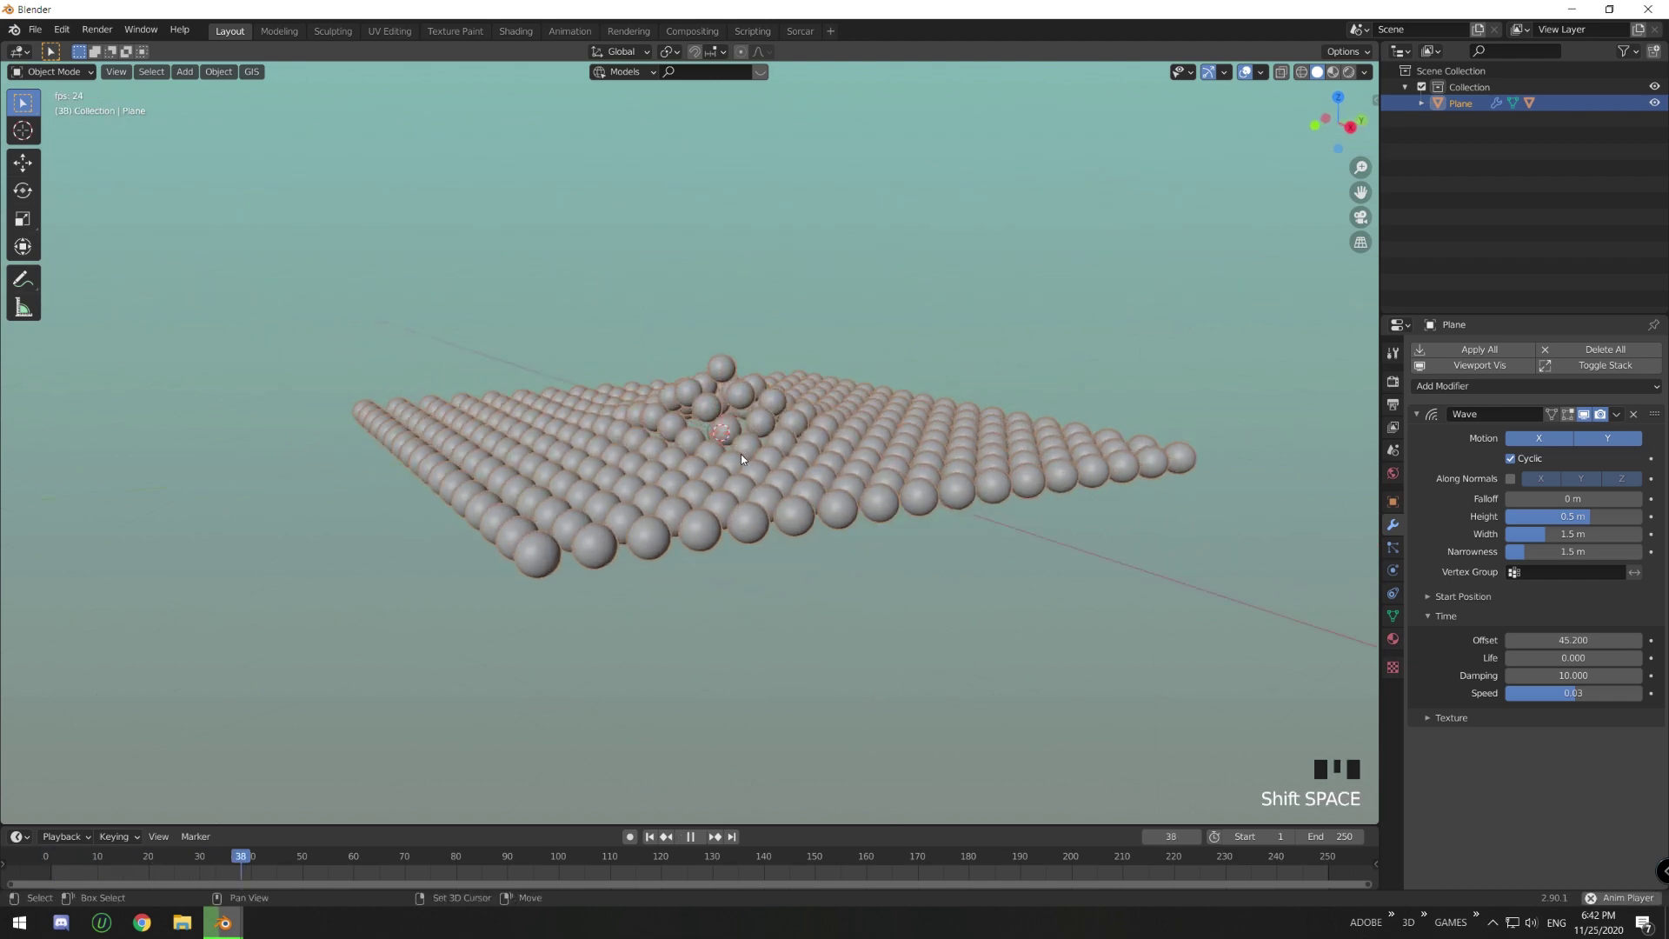
{"action": "key", "text": "shift+space"}
{"action": "left_click_drag", "start_coordinate": [1603, 699], "coordinate": [1624, 698], "text": "shift"}
{"action": "key", "text": "shift+space"}
{"action": "key", "text": "shift+space"}
{"action": "key", "text": "shift+Left"}
{"action": "key", "text": "shift+space"}
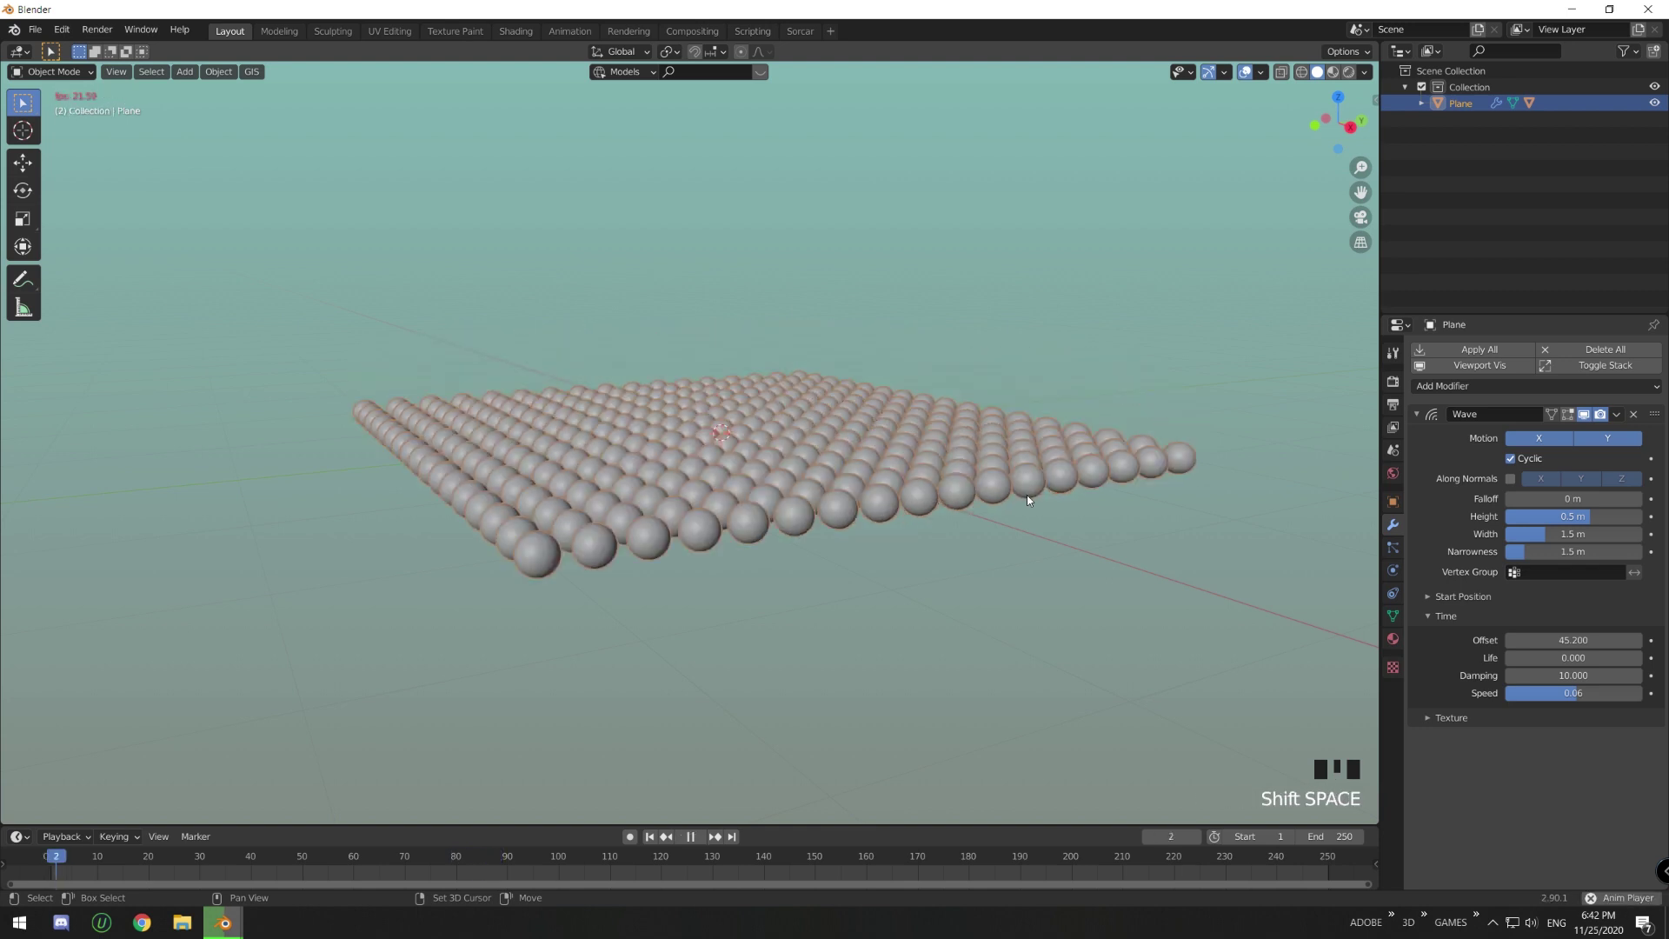
- Try the Wave modifier with X motion off during playback, and turn X motion back on
{"action": "key", "text": "shift+space"}
{"action": "key", "text": "shift+Left"}
{"action": "key", "text": "shift+space"}
{"action": "key", "text": "shift+space"}
{"action": "key", "text": "shift+space"}
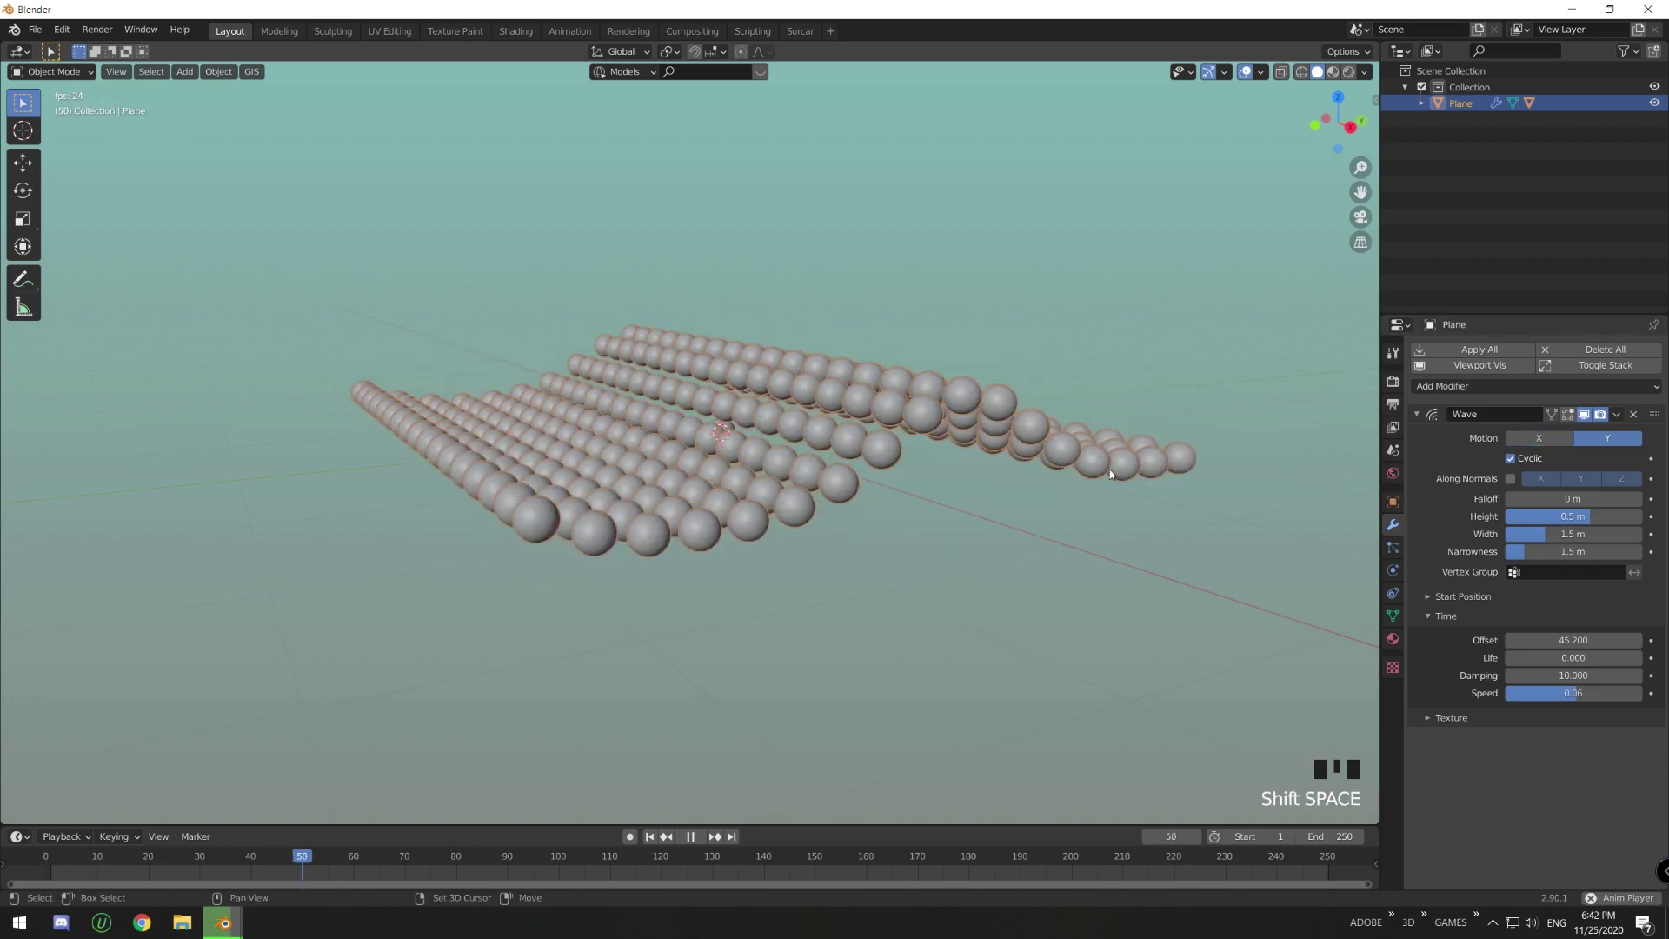
{"action": "left_click", "coordinate": [1558, 438]}
{"action": "left_click", "coordinate": [1558, 438]}
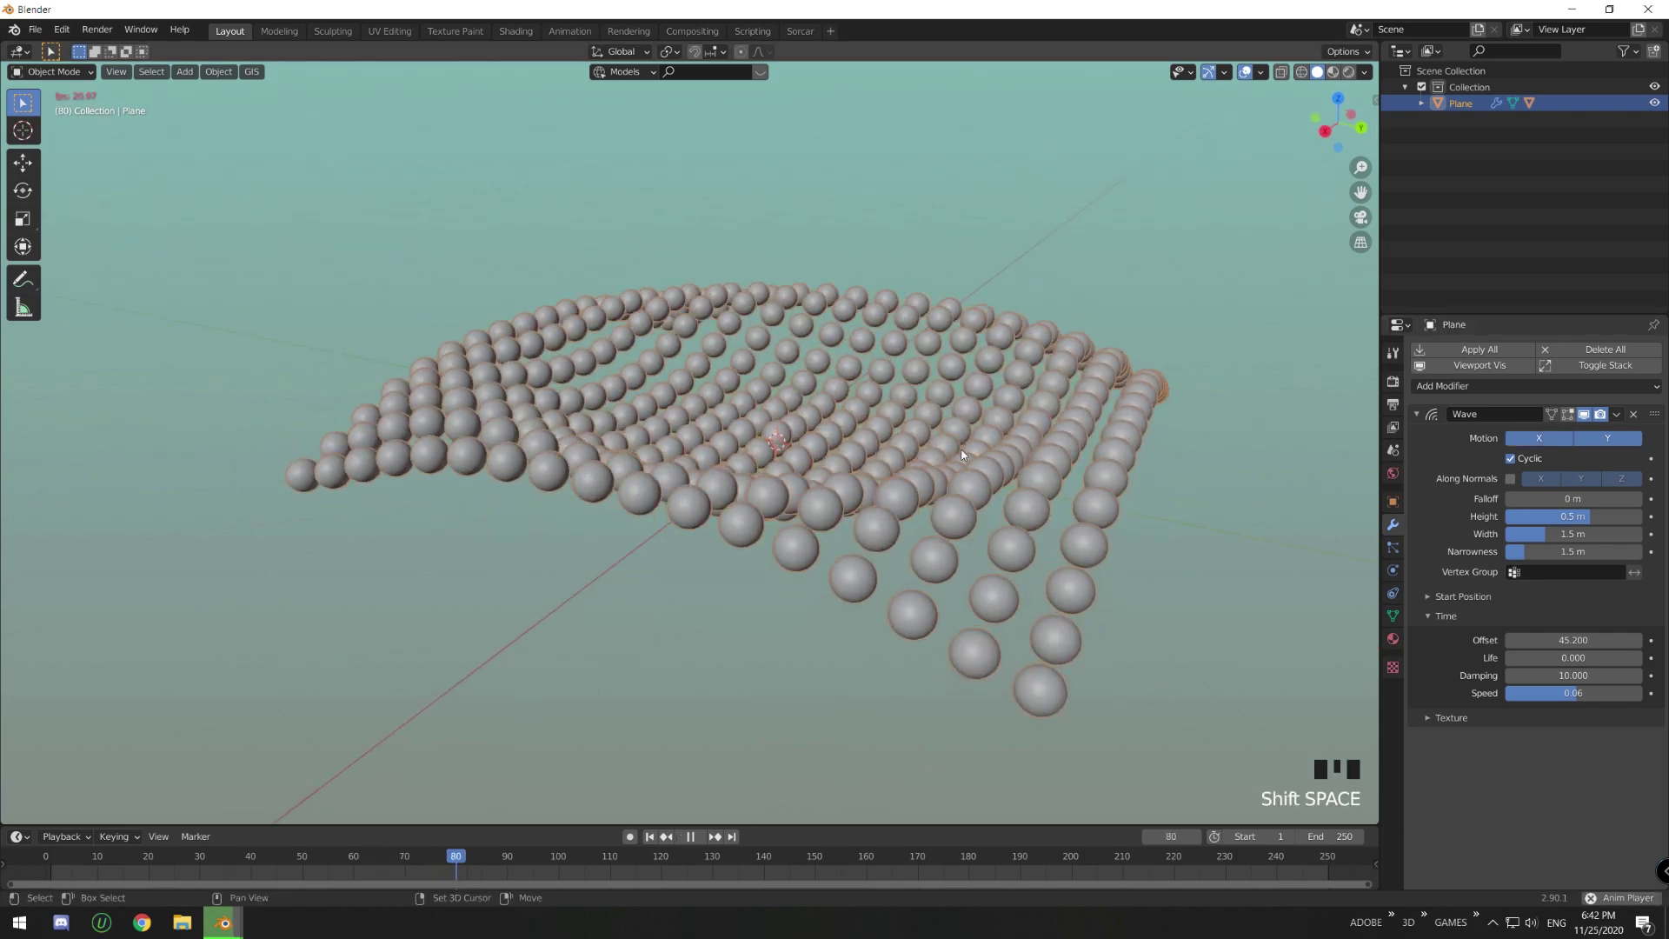
- Set the Wave modifier's height to 0.47 m and play the animation to check the wave
{"action": "key", "text": "shift+space"}
{"action": "key", "text": "shift+space"}
{"action": "key", "text": "shift+space"}
{"action": "middle_click_drag", "start_coordinate": [878, 497], "coordinate": [1269, 537]}
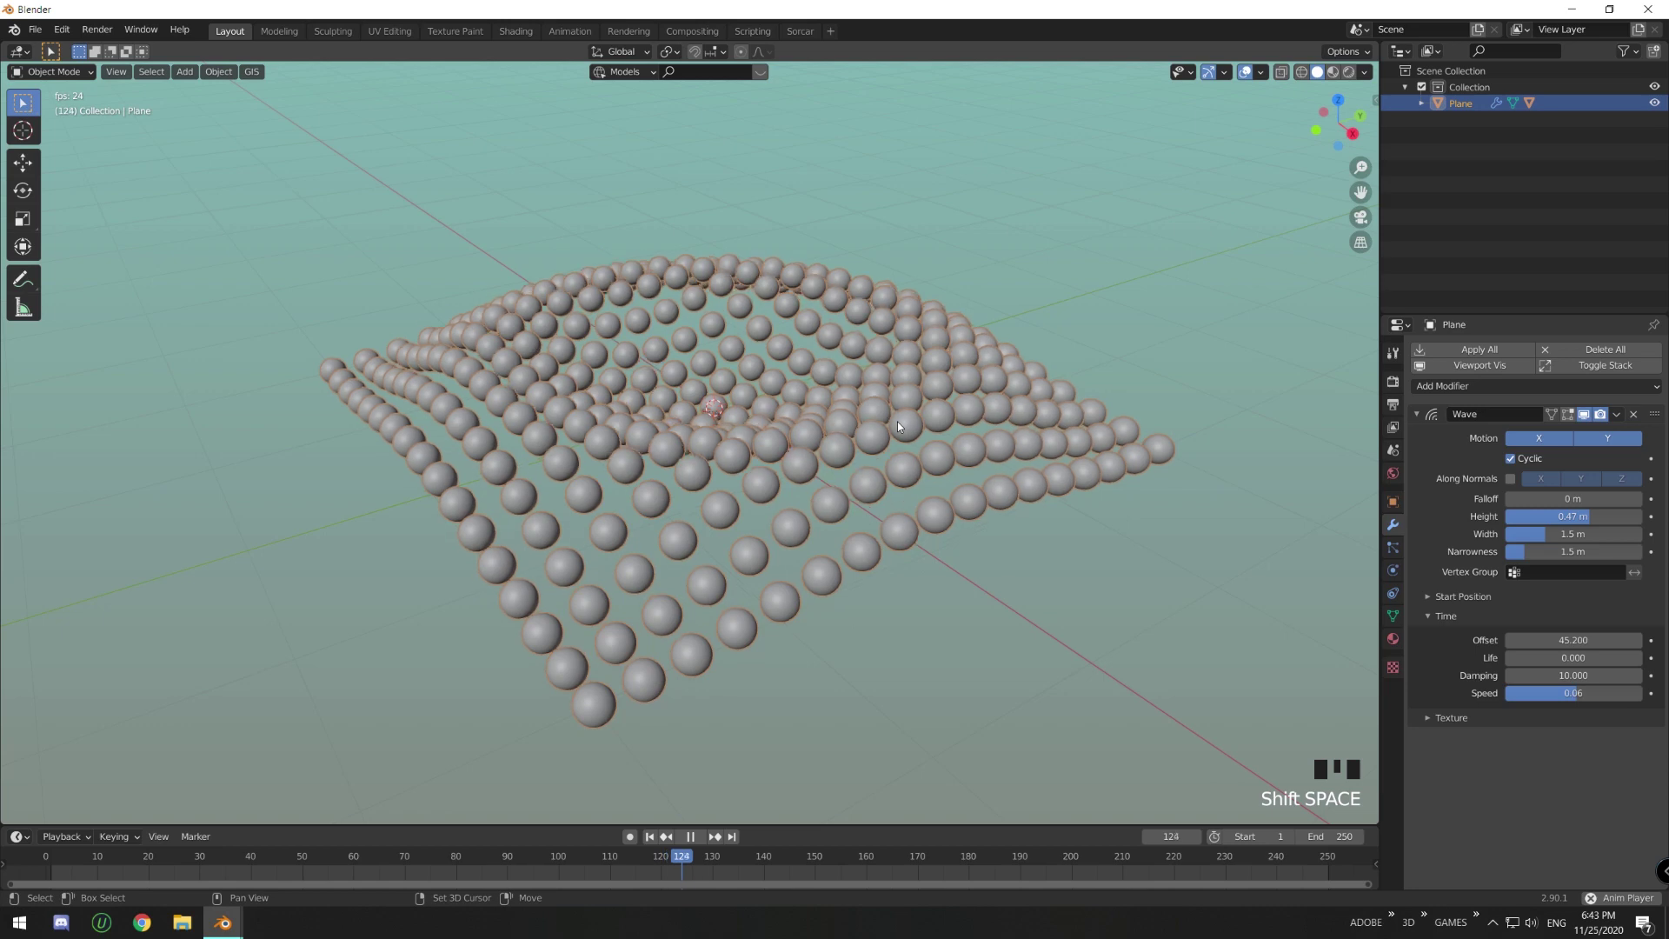
{"action": "middle_click_drag", "start_coordinate": [893, 425], "coordinate": [982, 395]}
- Display the viewport in Material Preview and enable Ambient Occlusion, Bloom and Screen Space Reflections for Eevee
{"action": "left_click", "coordinate": [1333, 72]}
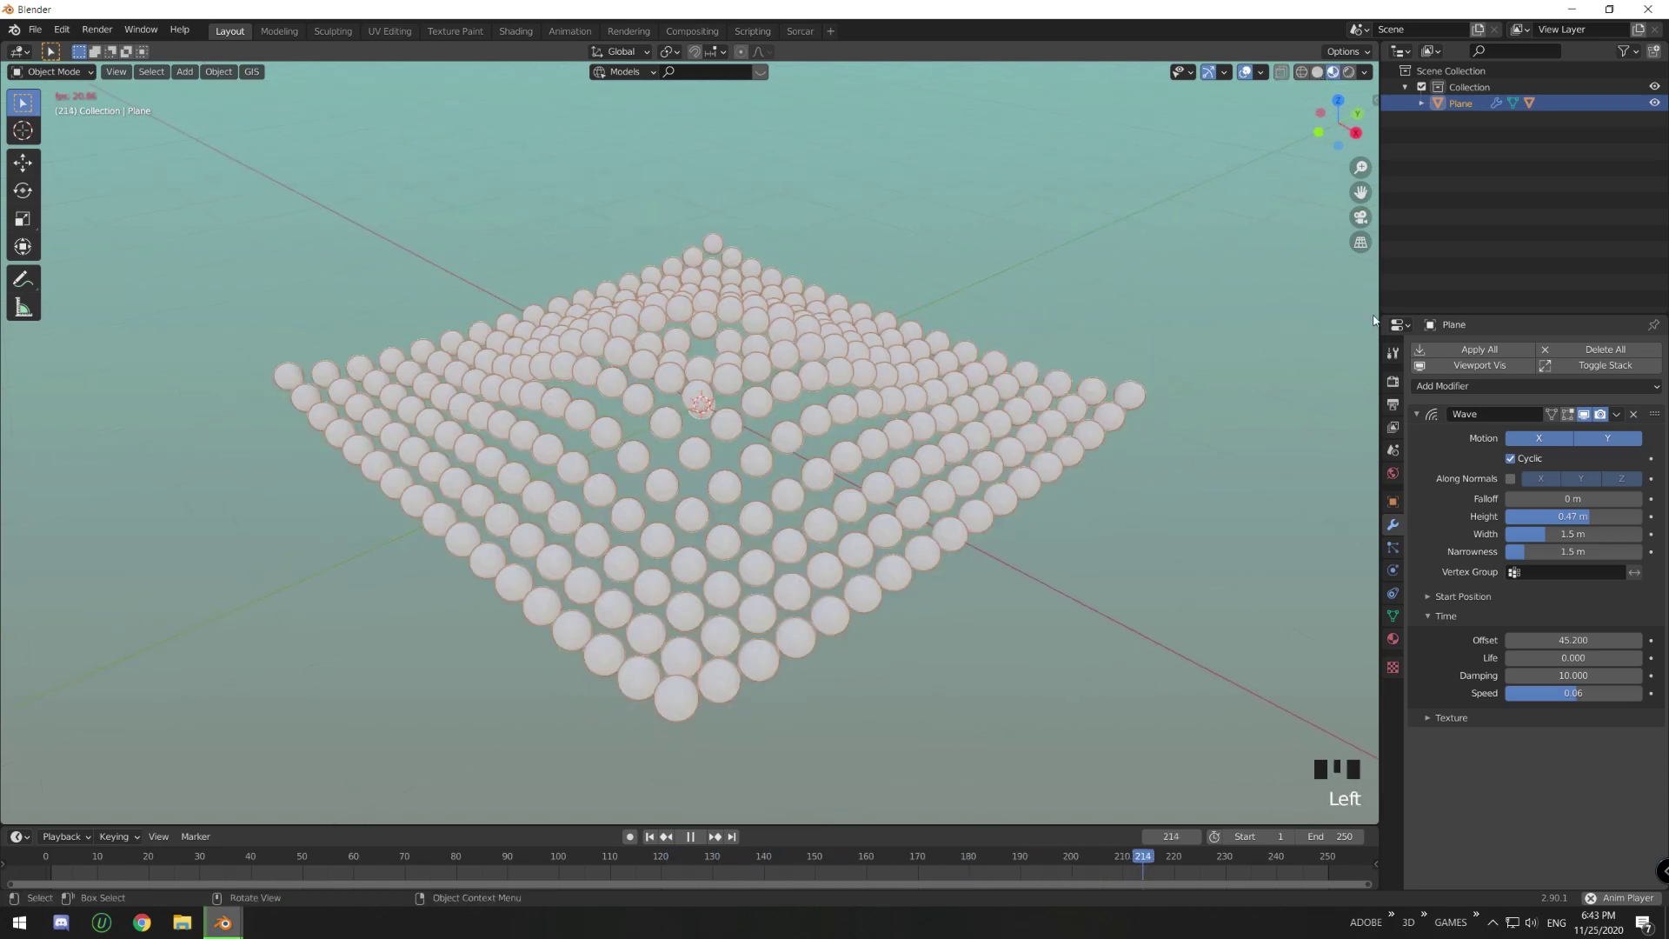
{"action": "left_click", "coordinate": [1392, 381]}
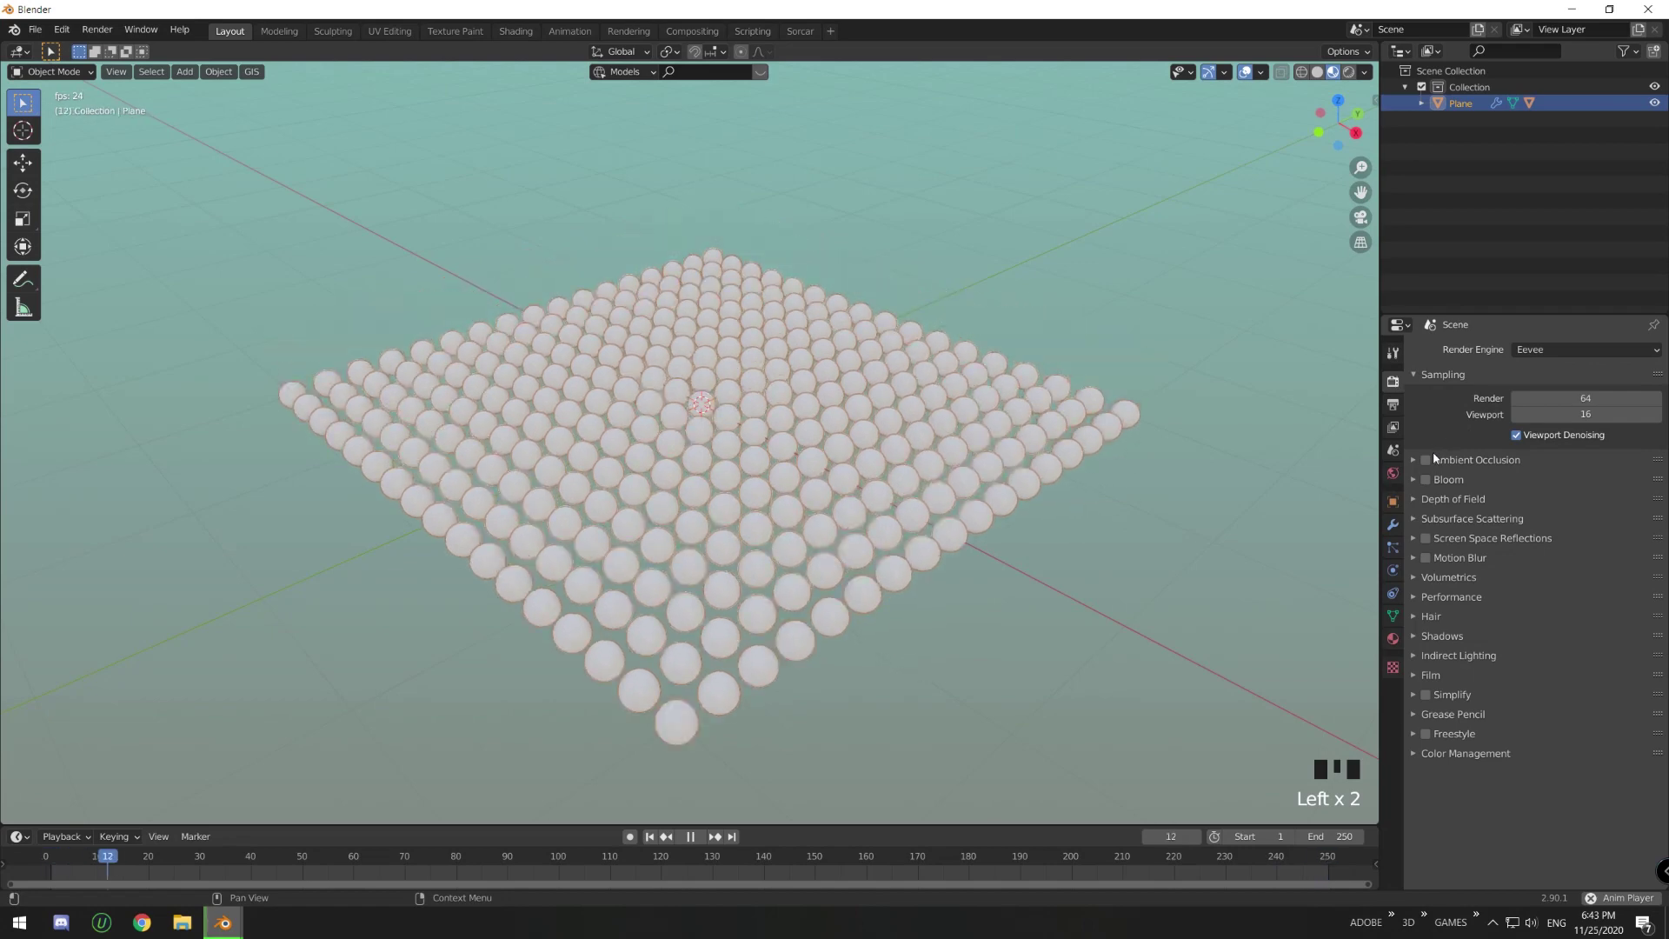
{"action": "left_click", "coordinate": [1425, 479]}
{"action": "left_click", "coordinate": [1426, 538]}
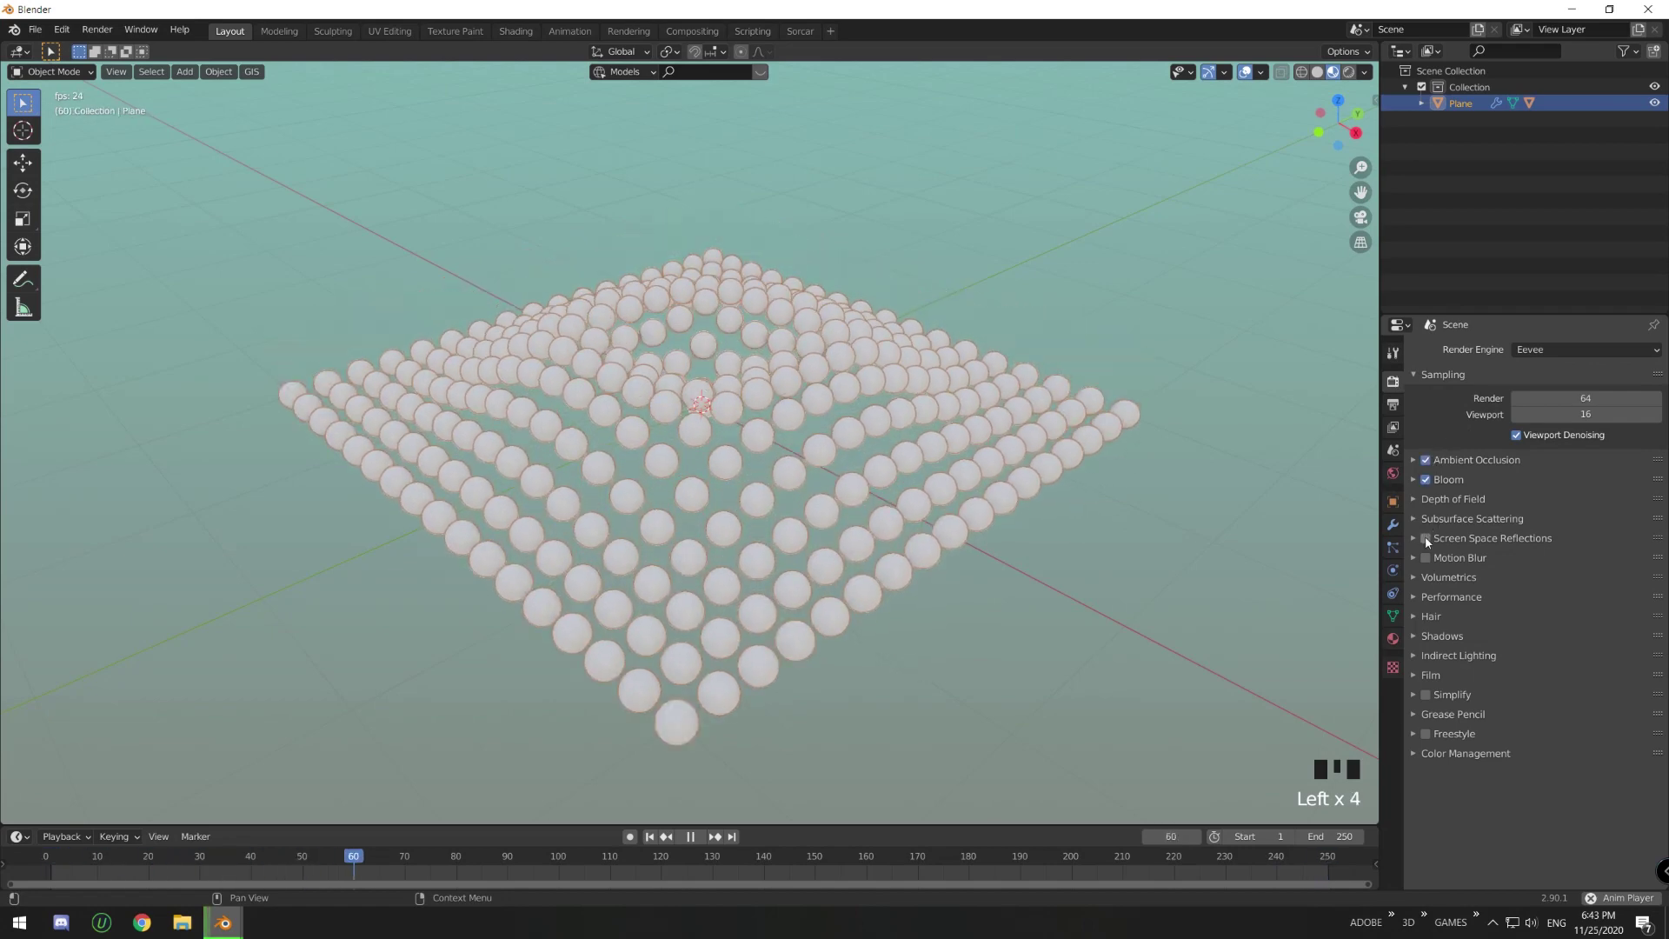
{"action": "key", "text": "ctrl+s"}
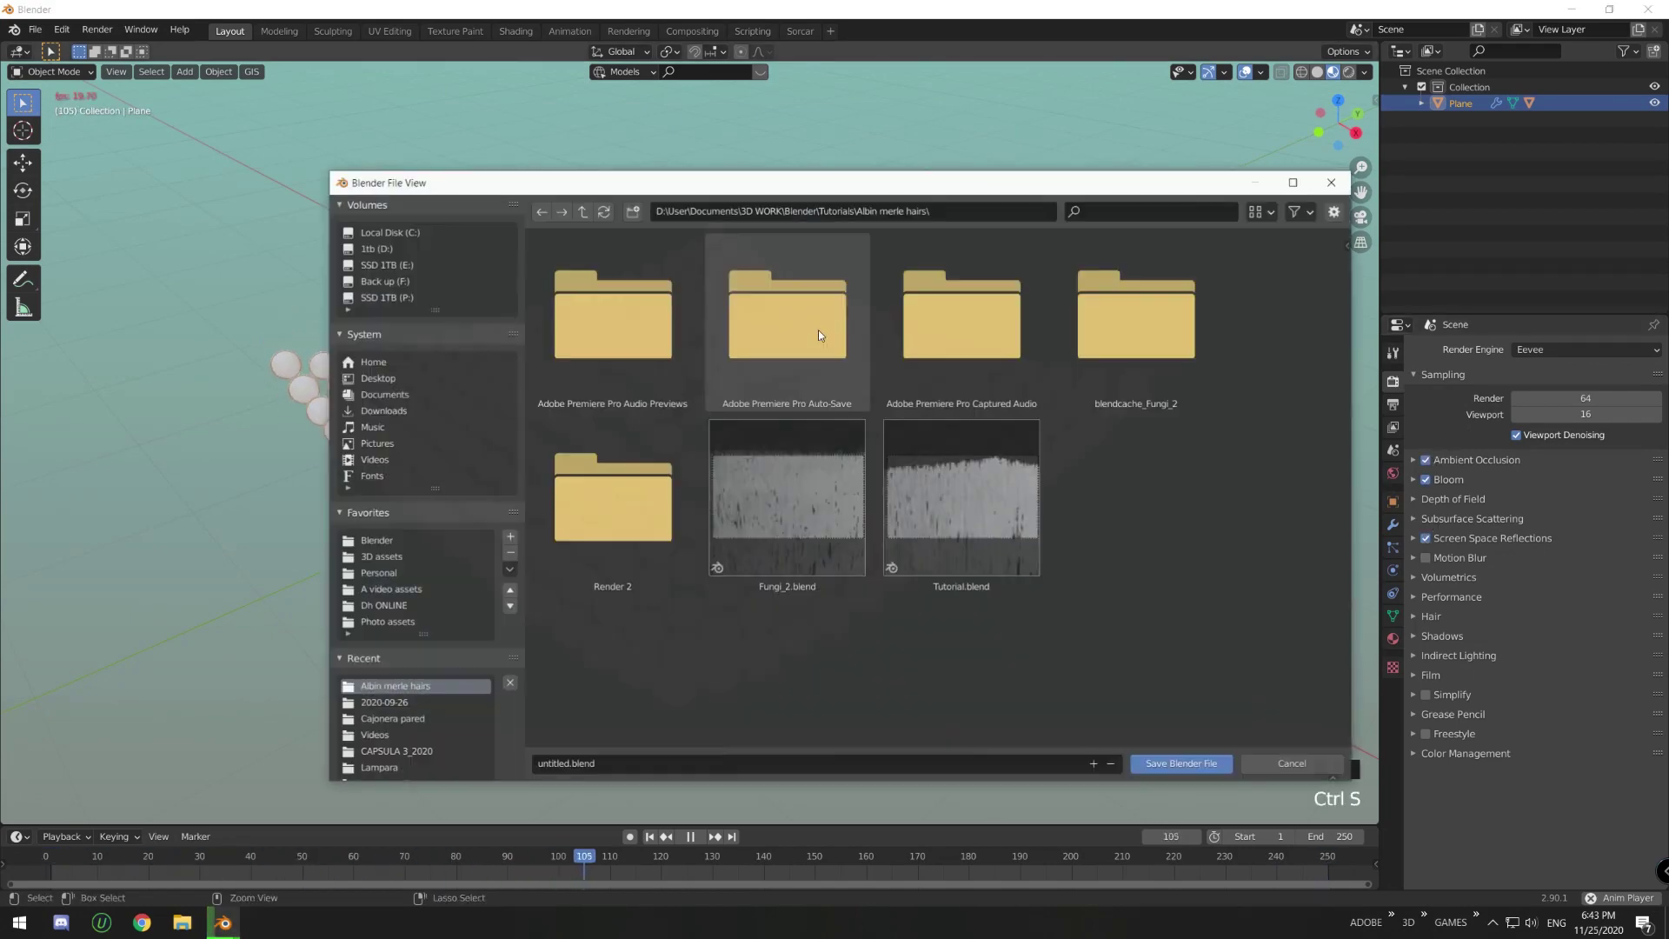
{"action": "key", "text": "Escape"}
- Return the stopped animation to frame 1 and set the preview's World Opacity to 0 in the Shading workspace
{"action": "key", "text": "shift+space"}
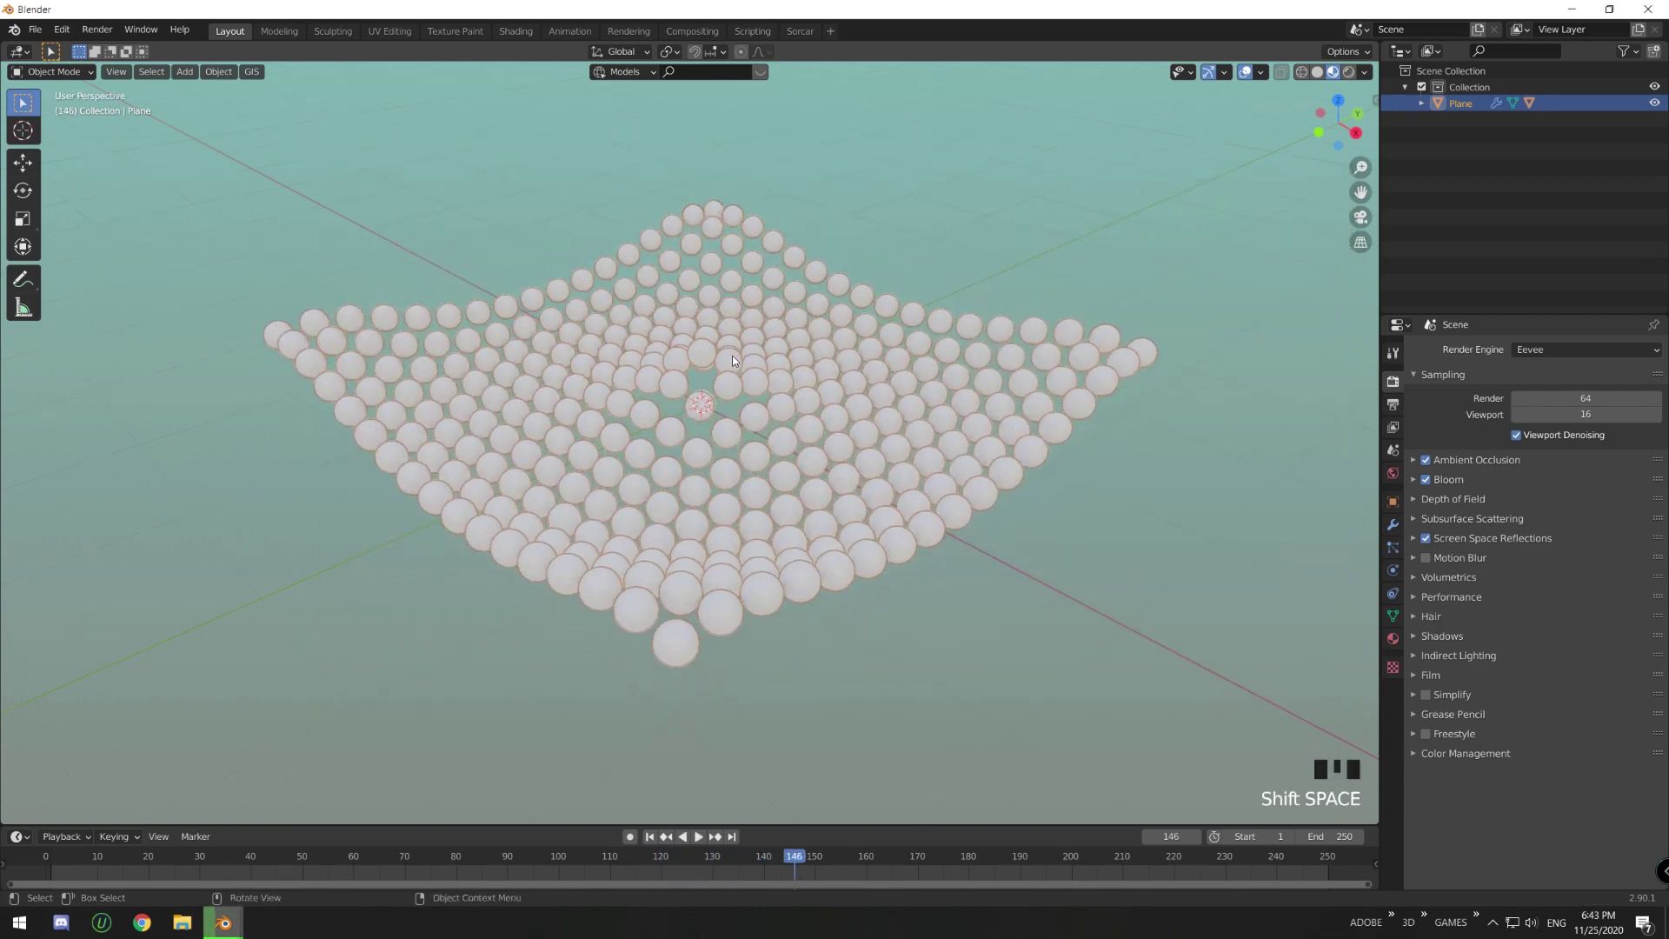
{"action": "key", "text": "shift+Left"}
{"action": "left_click", "coordinate": [515, 30]}
{"action": "scroll", "coordinate": [833, 430], "scroll_direction": "up", "scroll_amount": 3}
{"action": "middle_click_drag", "start_coordinate": [833, 429], "coordinate": [888, 375], "text": "shift"}
{"action": "scroll", "coordinate": [888, 376], "scroll_direction": "up", "scroll_amount": 4}
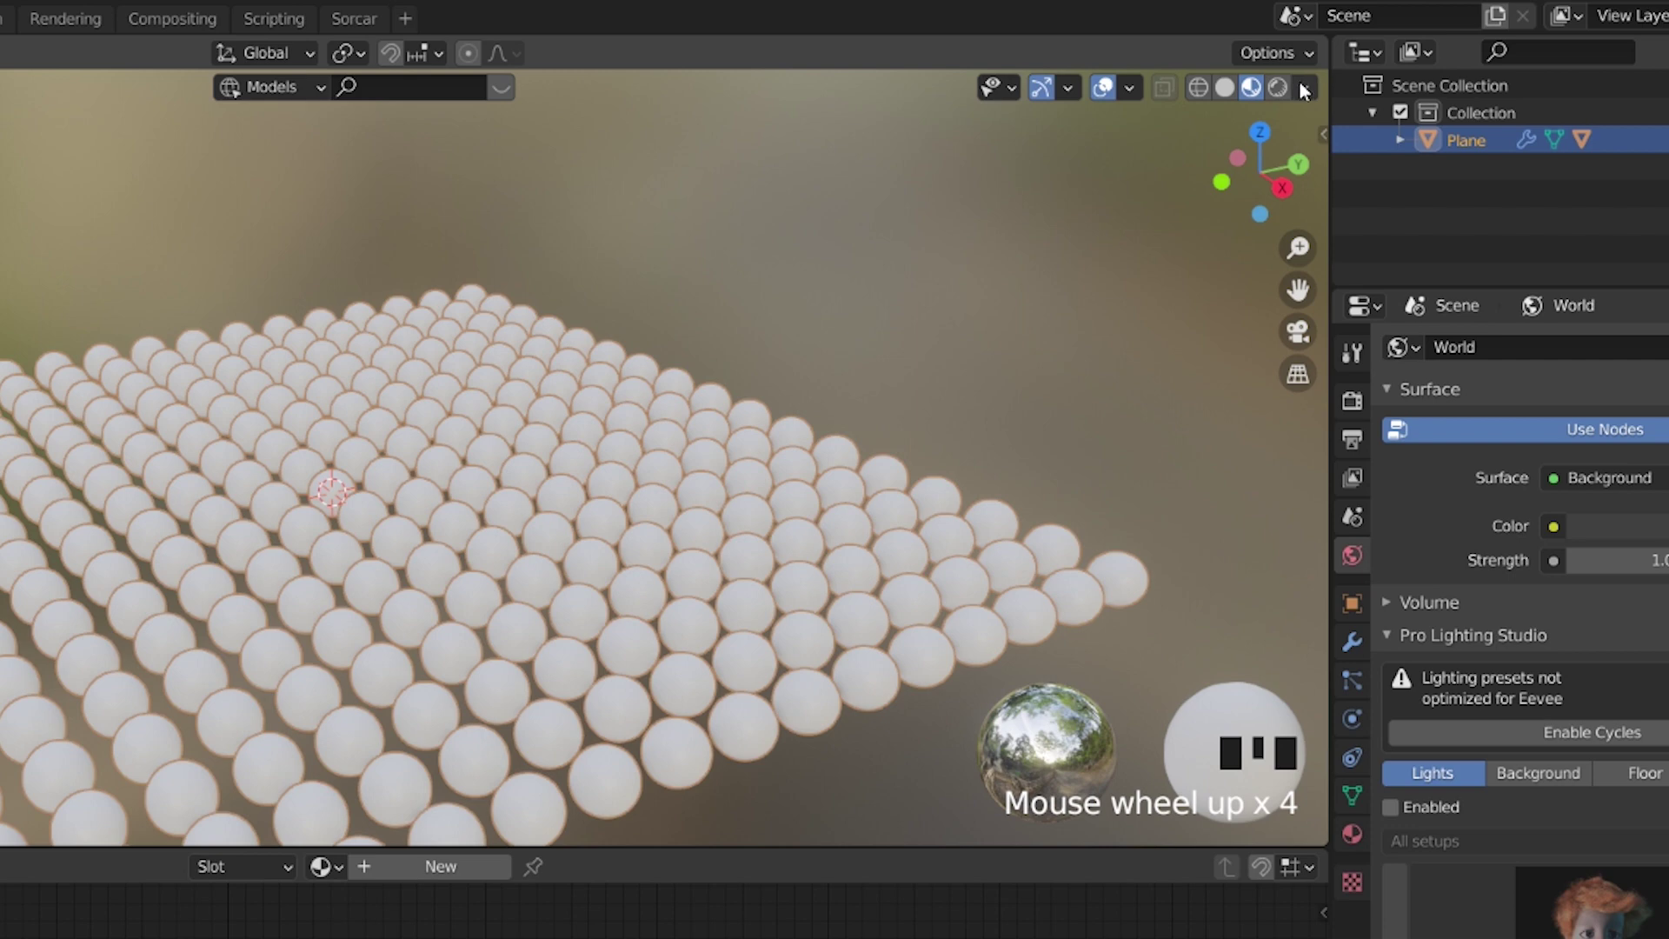
{"action": "left_click", "coordinate": [1364, 72]}
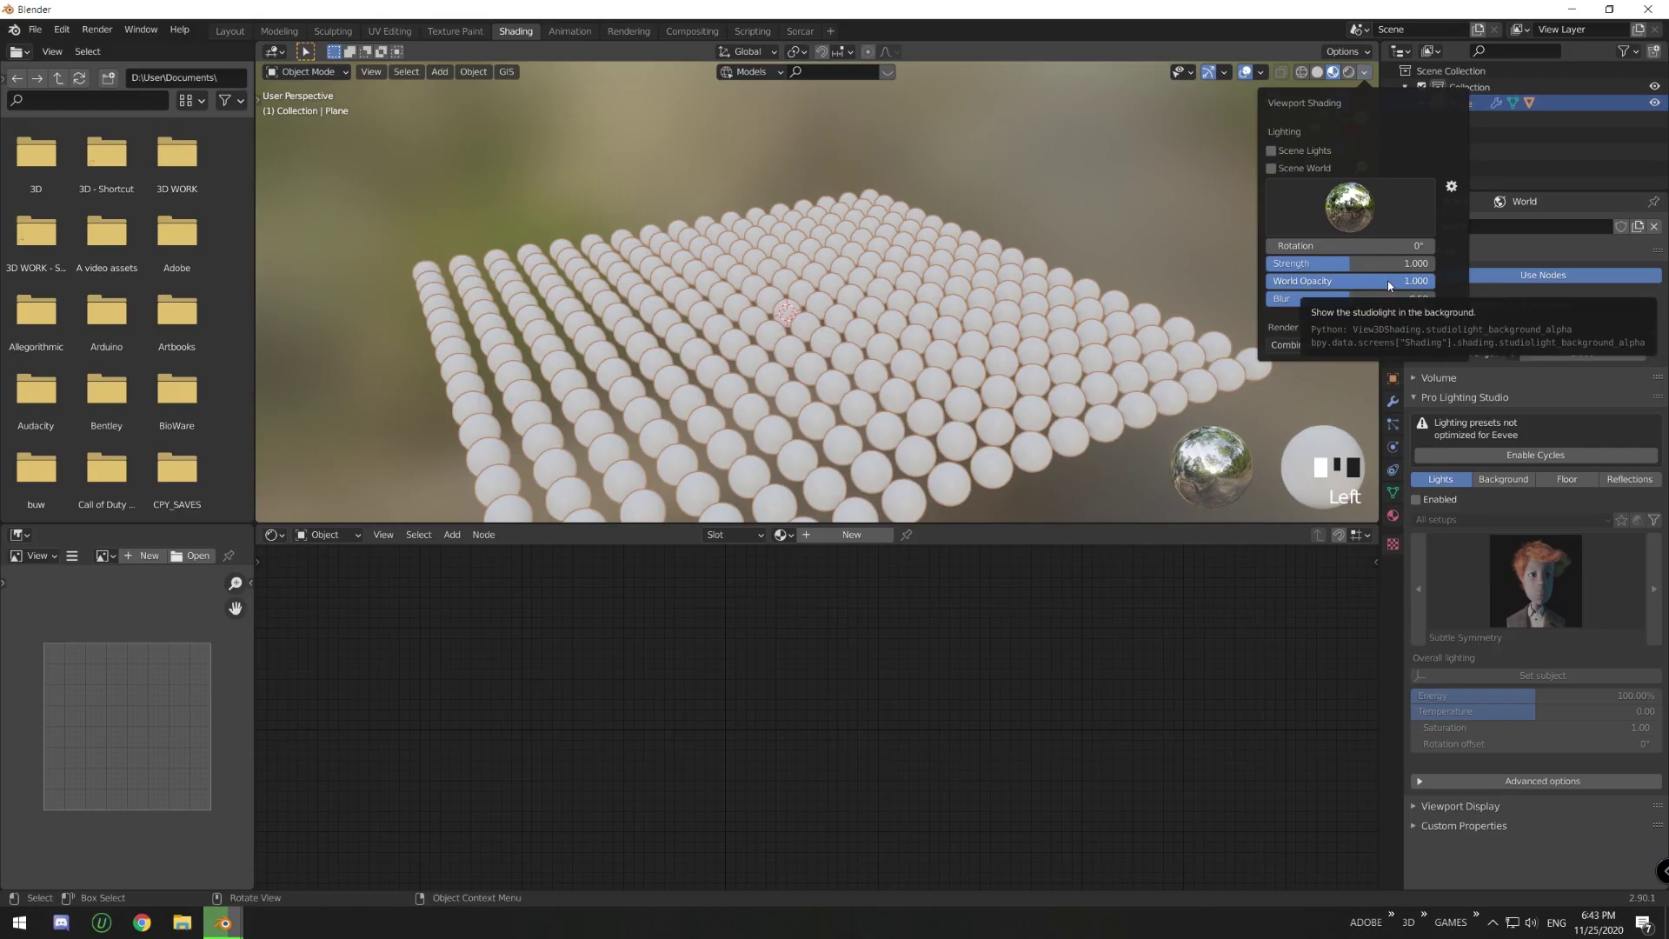
{"action": "left_click_drag", "start_coordinate": [1388, 285], "coordinate": [1035, 271]}
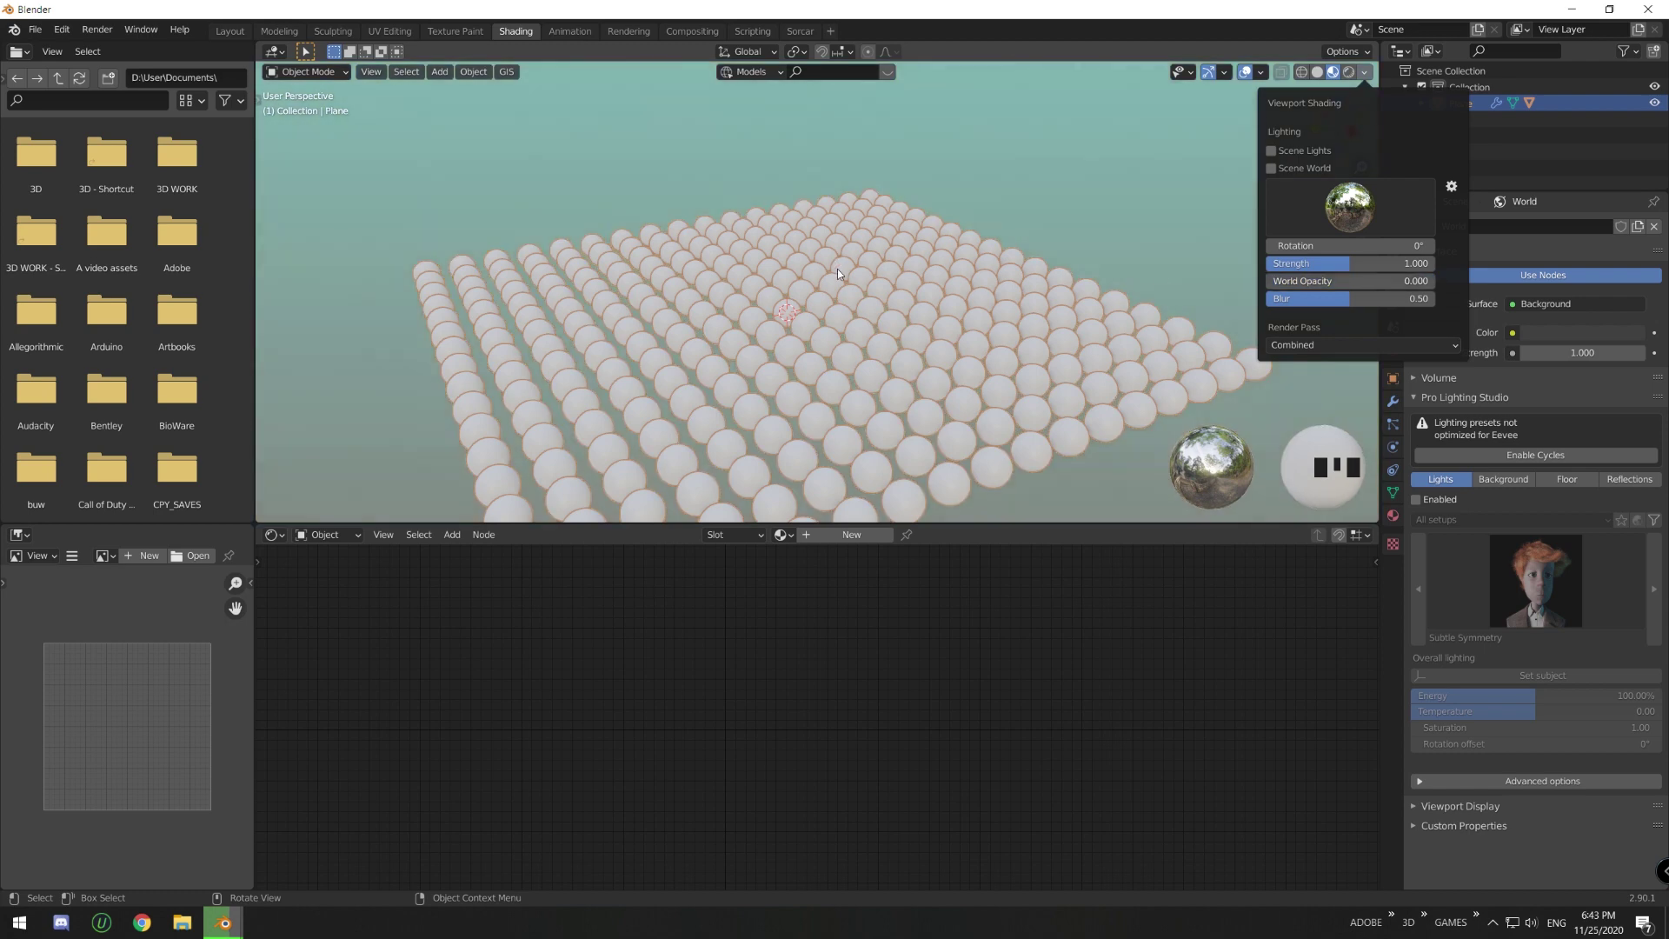
- Bring the studio light background back into the preview, and set World Opacity to 0 again
{"action": "middle_click_drag", "start_coordinate": [884, 387], "coordinate": [962, 302], "text": "shift"}
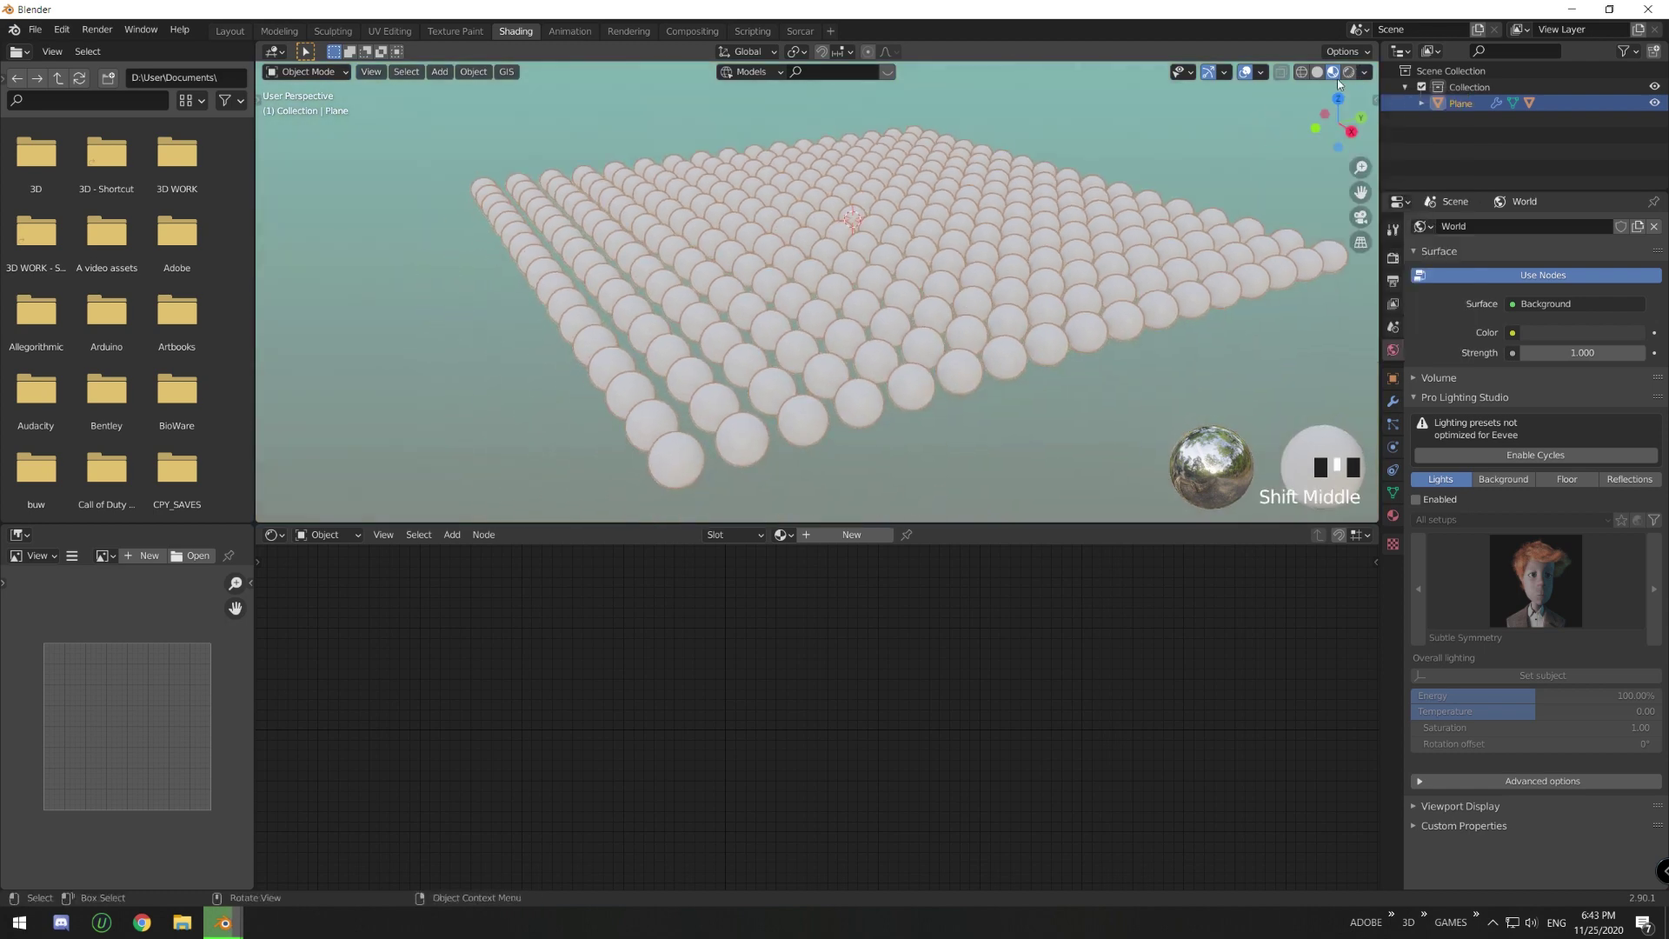
{"action": "left_click", "coordinate": [1364, 72]}
{"action": "left_click_drag", "start_coordinate": [1357, 281], "coordinate": [1521, 280]}
{"action": "scroll", "coordinate": [1040, 213], "scroll_direction": "down", "scroll_amount": 3}
{"action": "mouse_move", "coordinate": [1013, 218]}
{"action": "middle_mouse_down", "text": "shift"}
{"action": "mouse_move", "coordinate": [988, 250]}
{"action": "mouse_move", "coordinate": [835, 190]}
{"action": "mouse_move", "coordinate": [1020, 234]}
{"action": "mouse_move", "coordinate": [1032, 217]}
{"action": "middle_mouse_up", "text": "shift"}
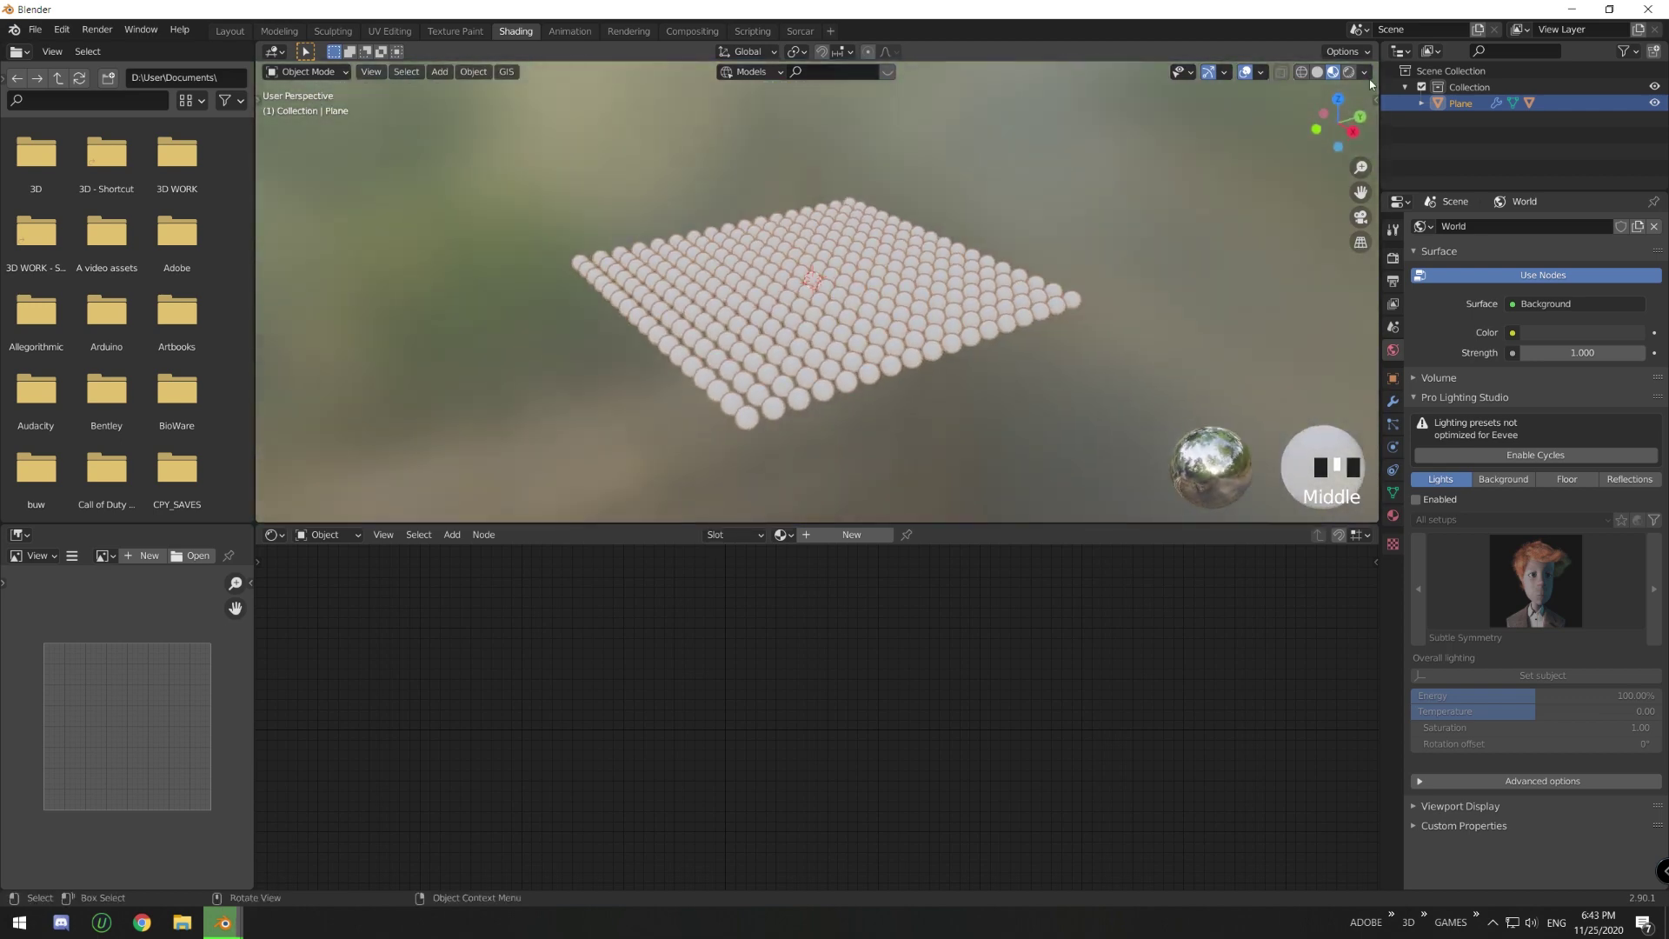
{"action": "left_click", "coordinate": [1364, 73]}
{"action": "left_click_drag", "start_coordinate": [1373, 280], "coordinate": [748, 245]}
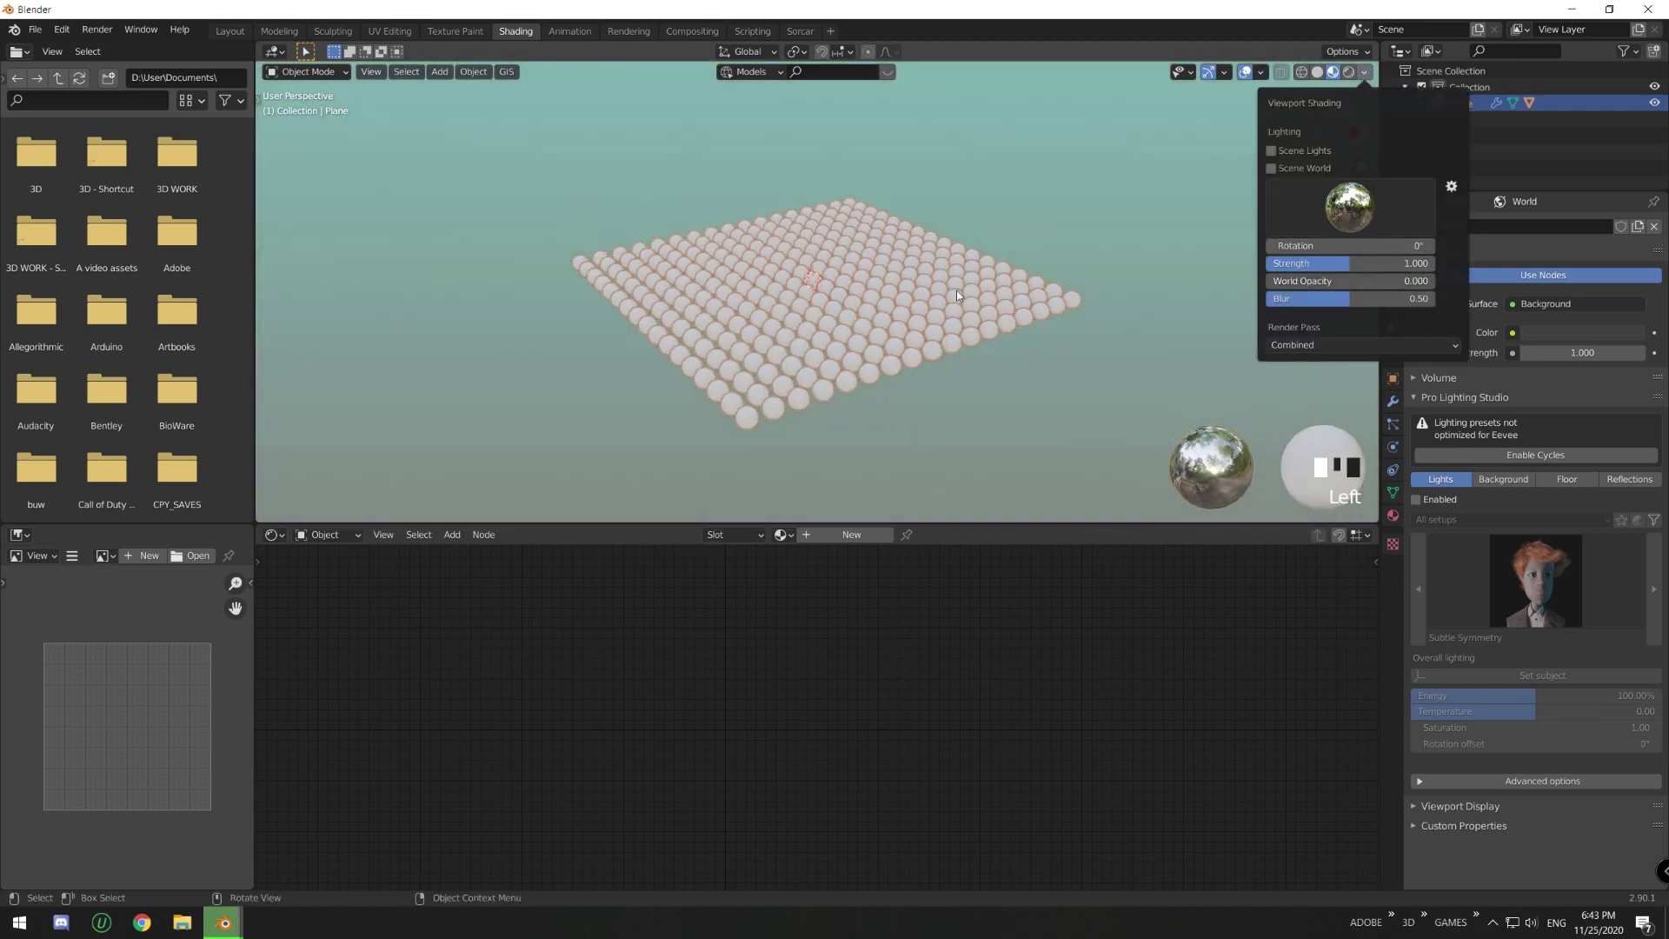
{"action": "middle_click_drag", "start_coordinate": [1065, 343], "coordinate": [765, 462]}
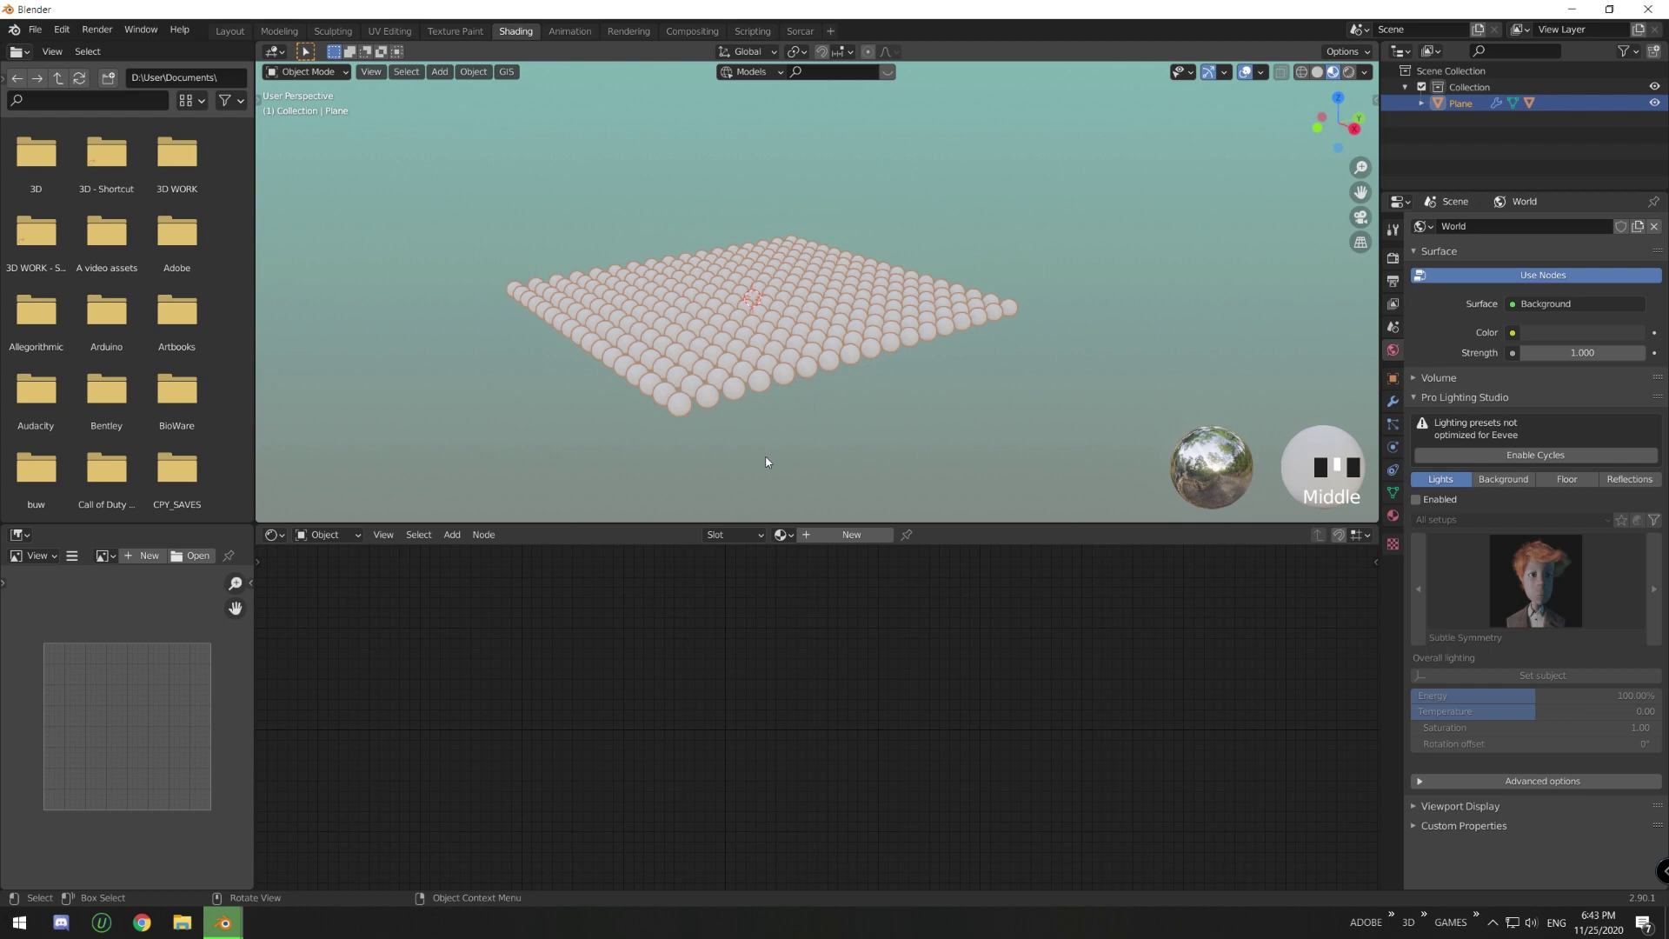
- Create a new material on the plane and replace its default nodes with the copied hair material nodes
{"action": "left_click", "coordinate": [801, 536]}
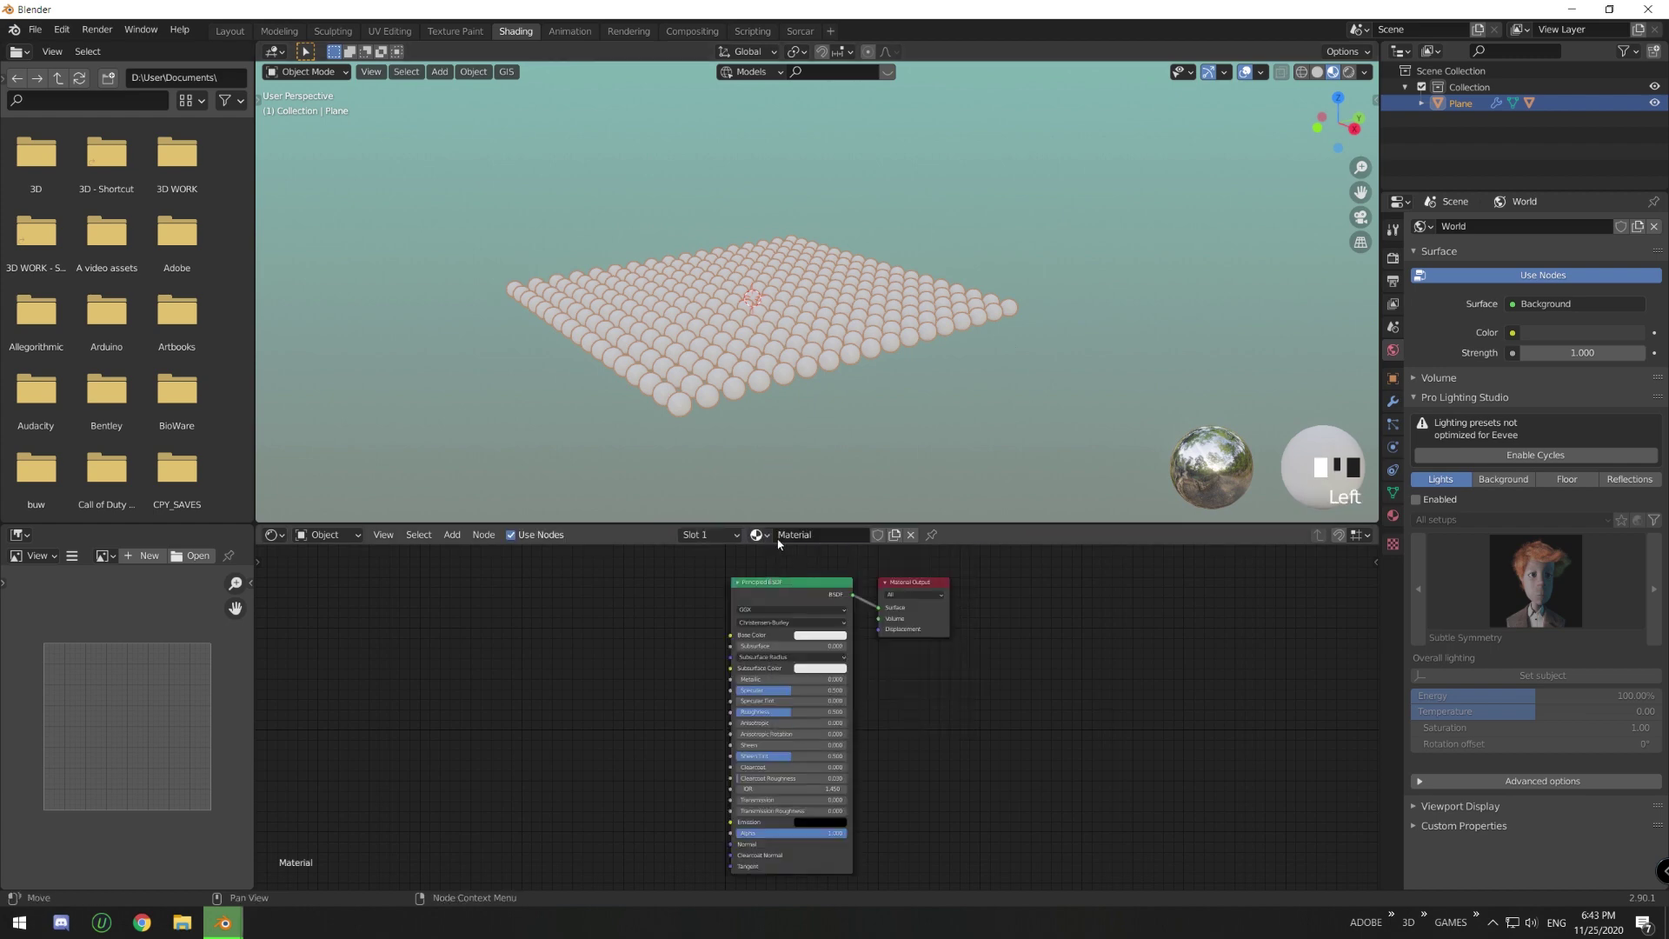
{"action": "left_click_drag", "start_coordinate": [533, 589], "coordinate": [1111, 705]}
{"action": "key", "text": "x"}
{"action": "key", "text": "ctrl+v"}
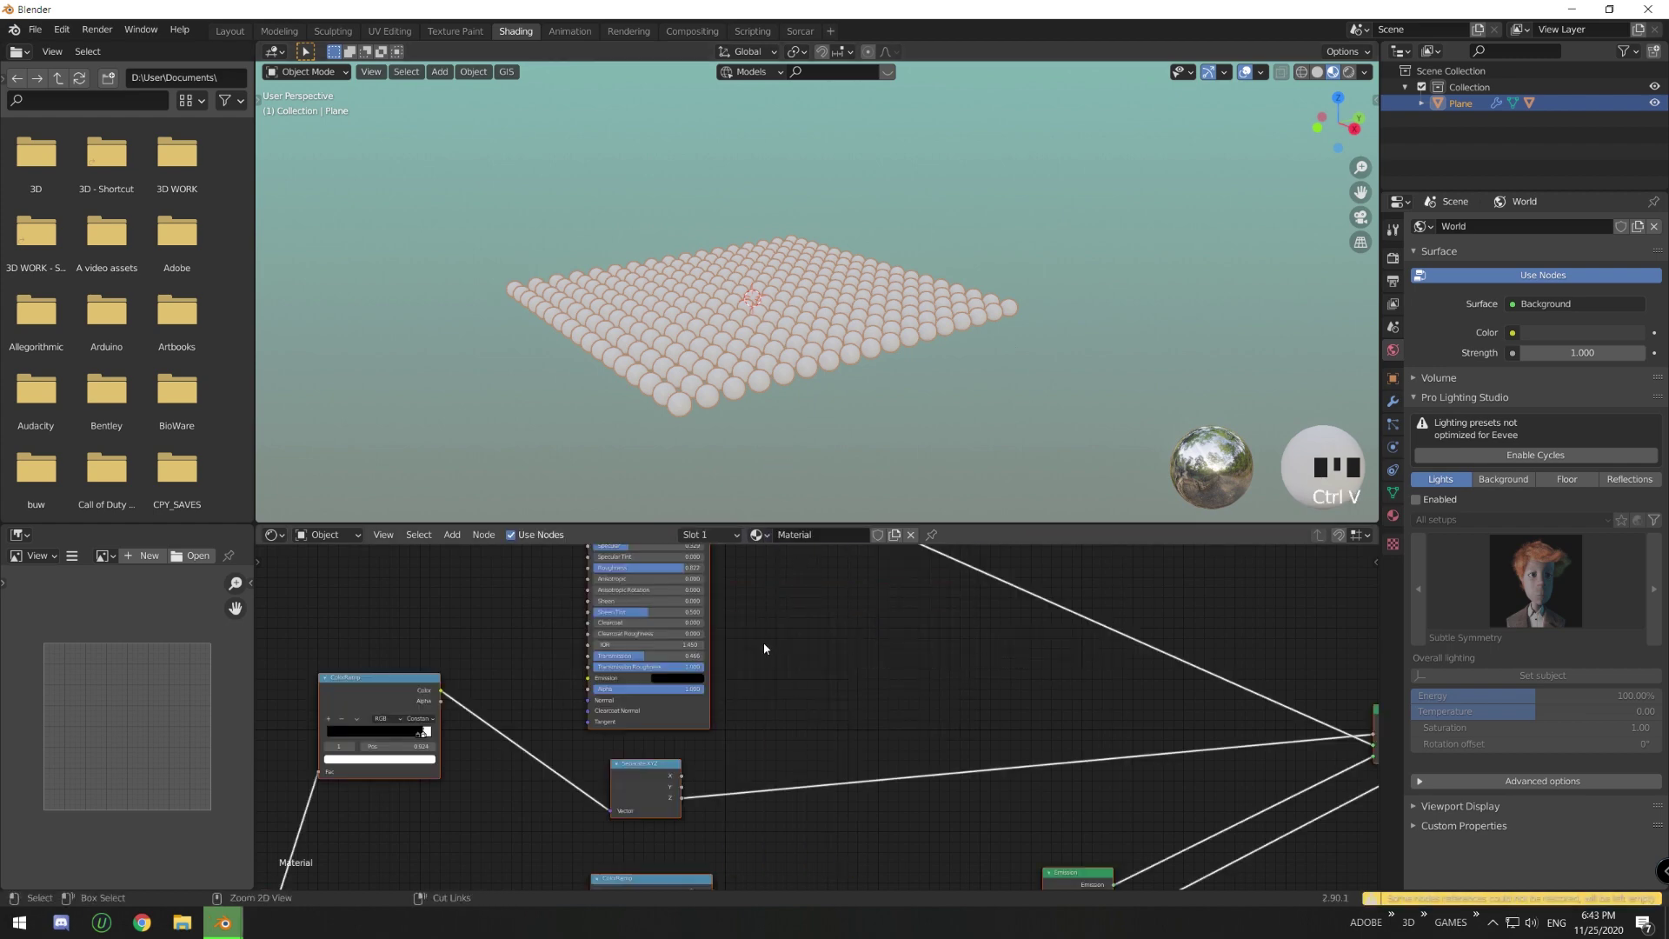
{"action": "scroll", "coordinate": [765, 649], "scroll_direction": "down", "scroll_amount": 4}
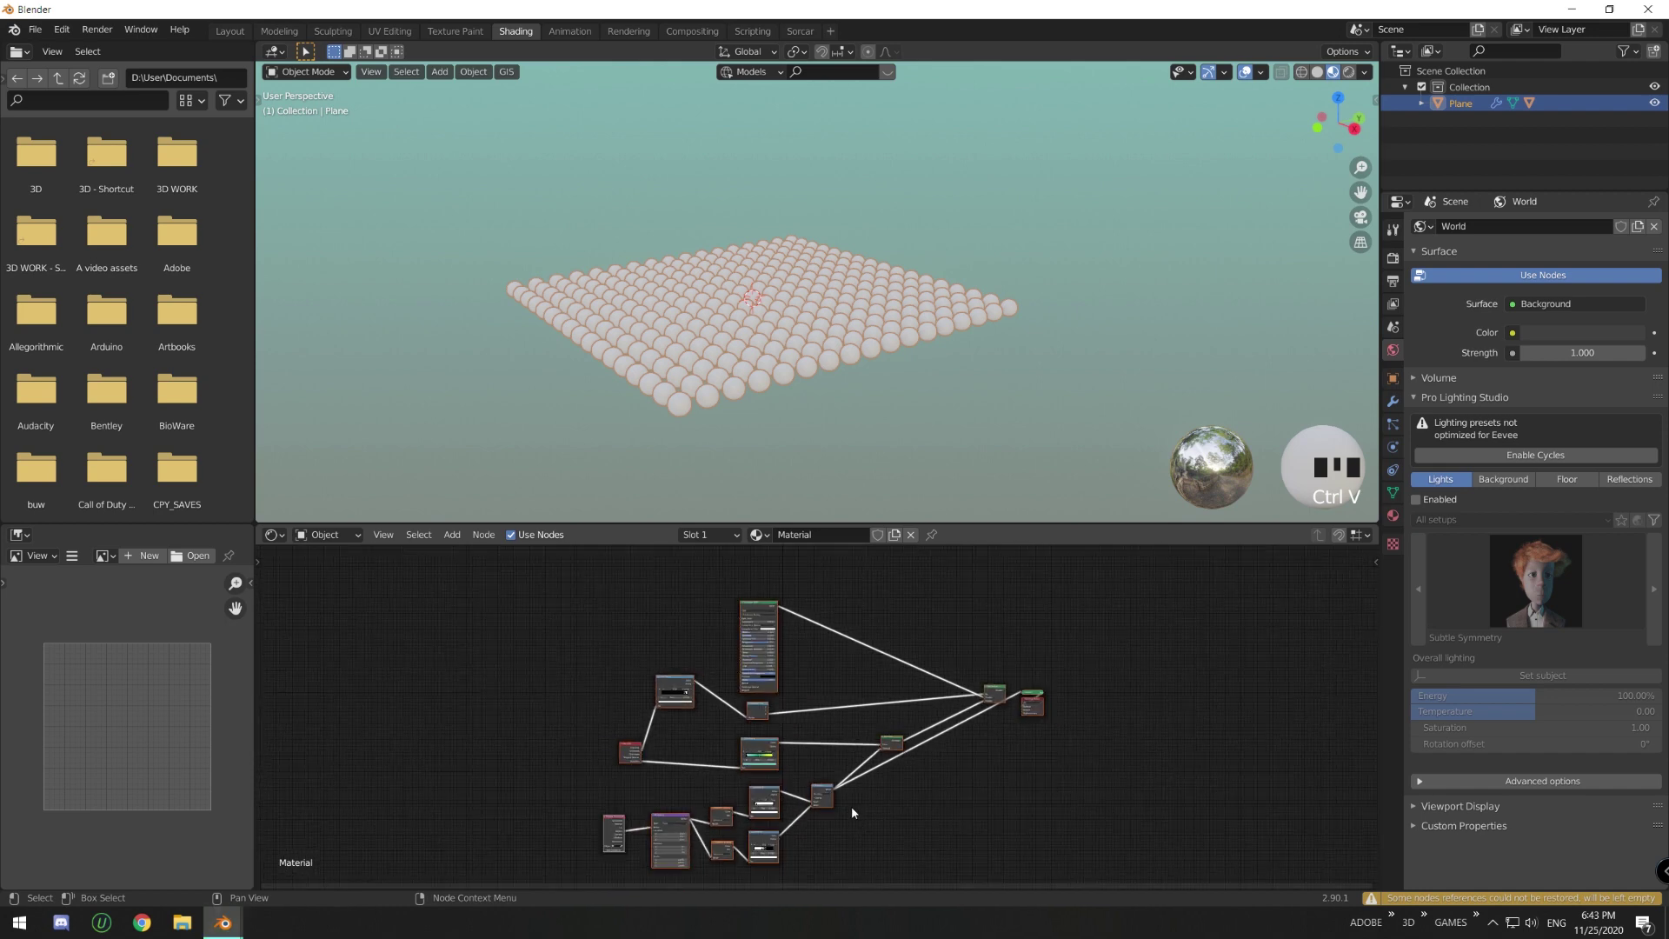
- Delete the Hair Info node from the pasted material nodes
{"action": "scroll", "coordinate": [817, 765], "scroll_direction": "up", "scroll_amount": 4}
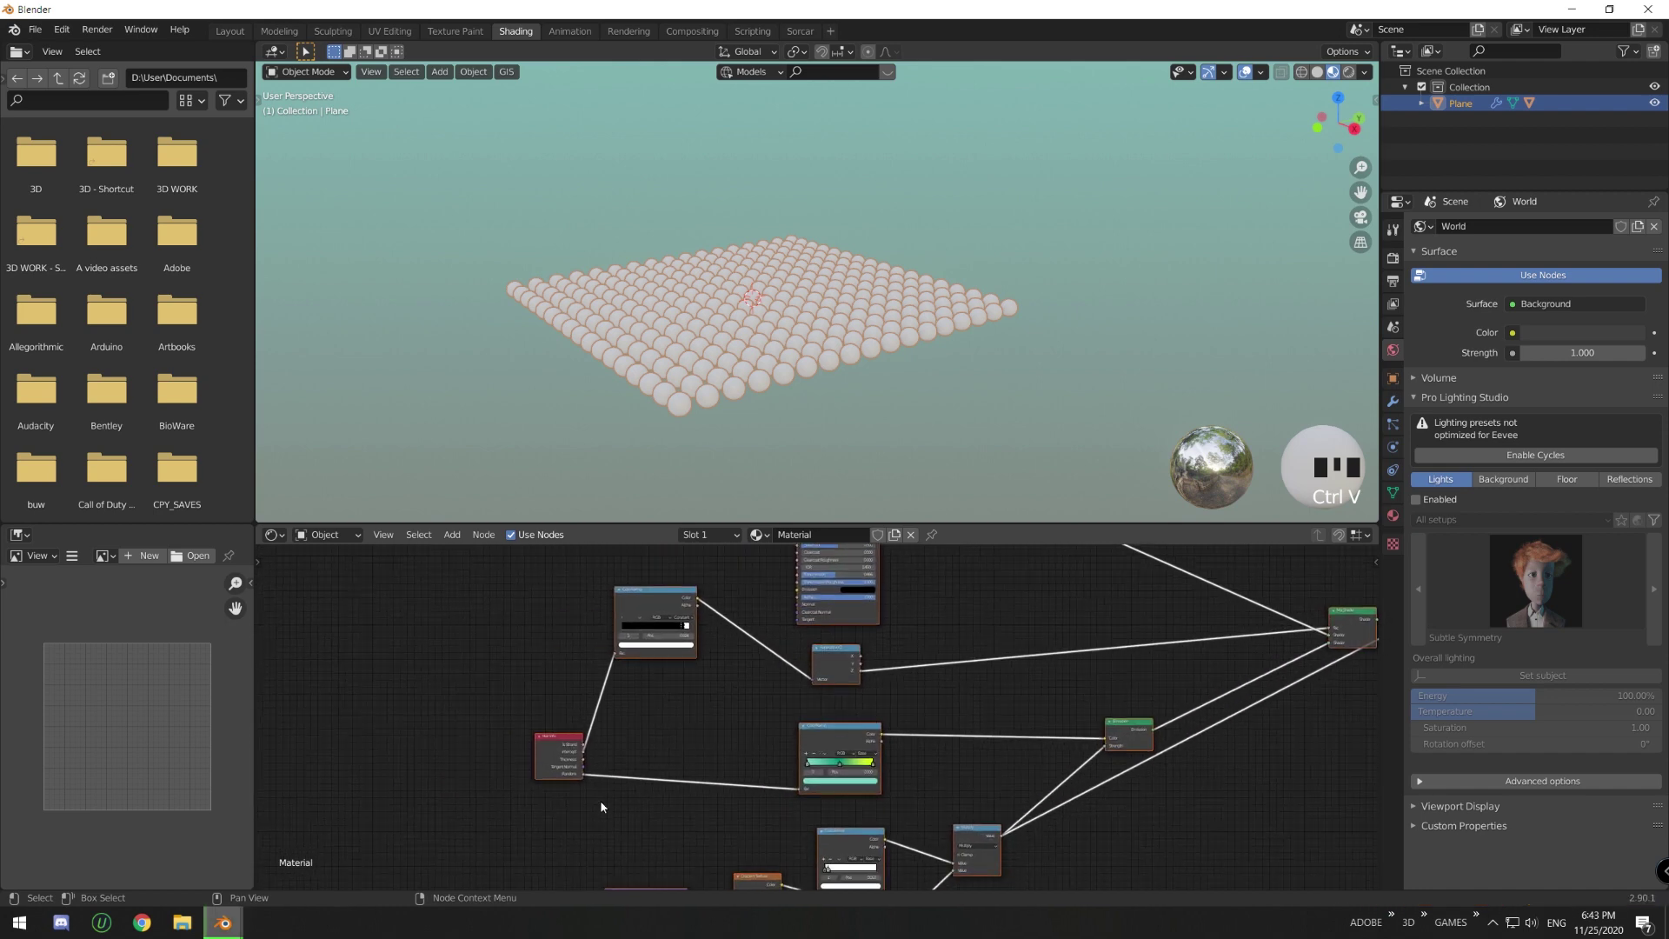
{"action": "scroll", "coordinate": [600, 807], "scroll_direction": "up", "scroll_amount": 2}
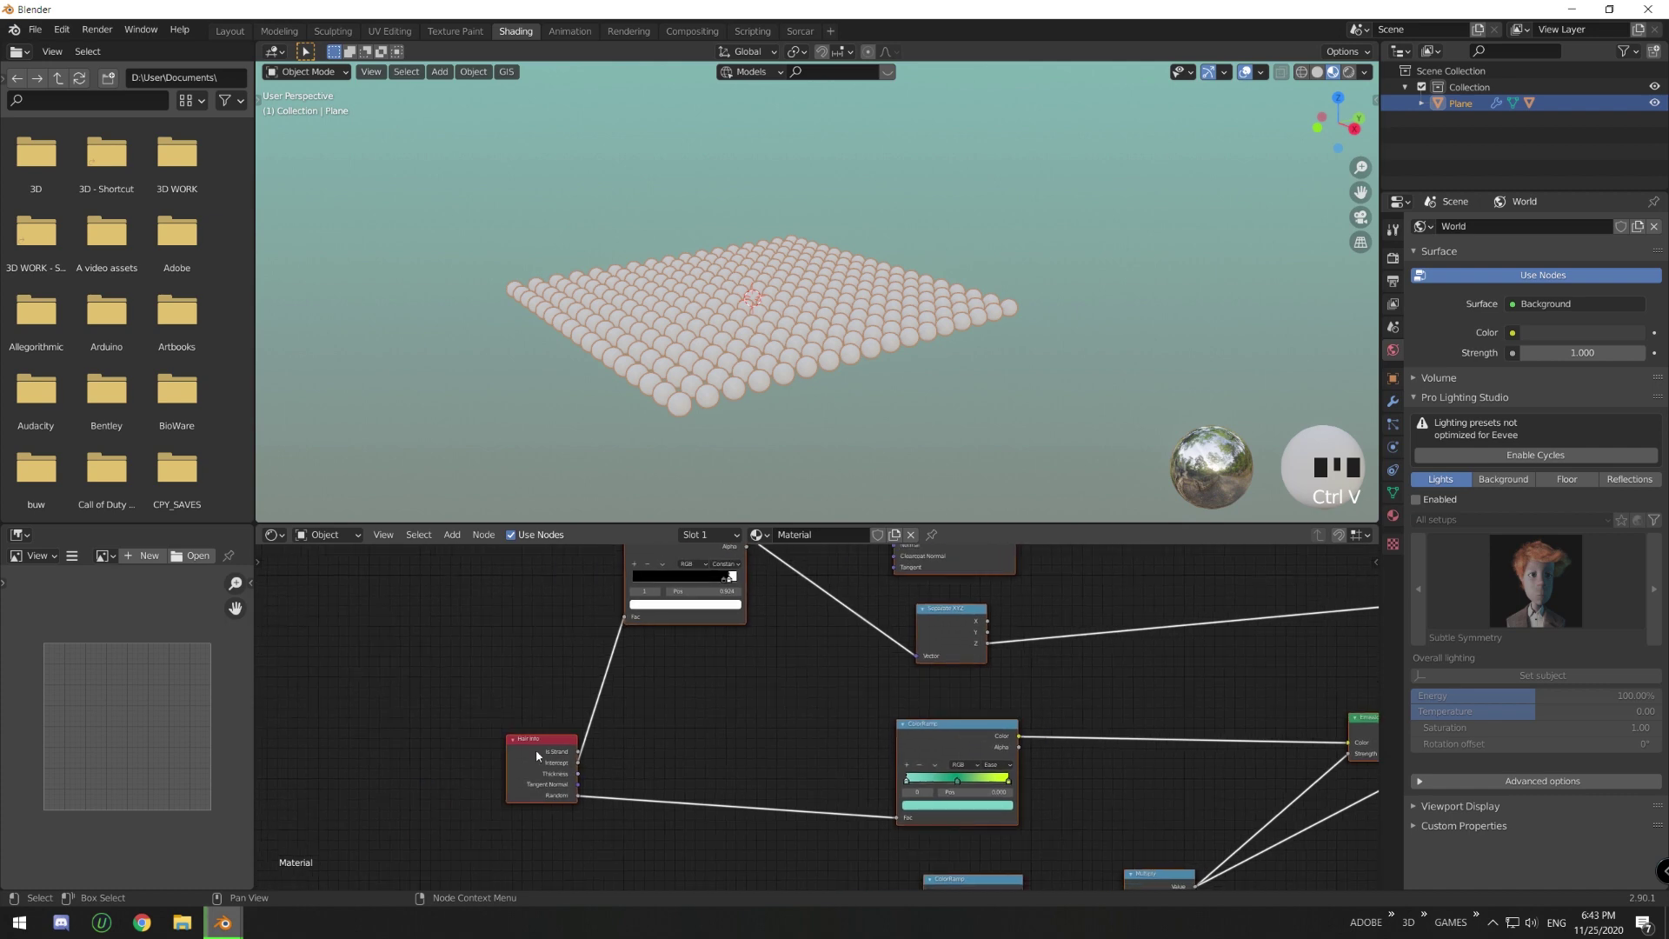
{"action": "middle_click_drag", "start_coordinate": [535, 750], "coordinate": [459, 726]}
{"action": "left_click", "coordinate": [455, 724]}
{"action": "left_click_drag", "start_coordinate": [444, 725], "coordinate": [395, 700]}
{"action": "key", "text": "x"}
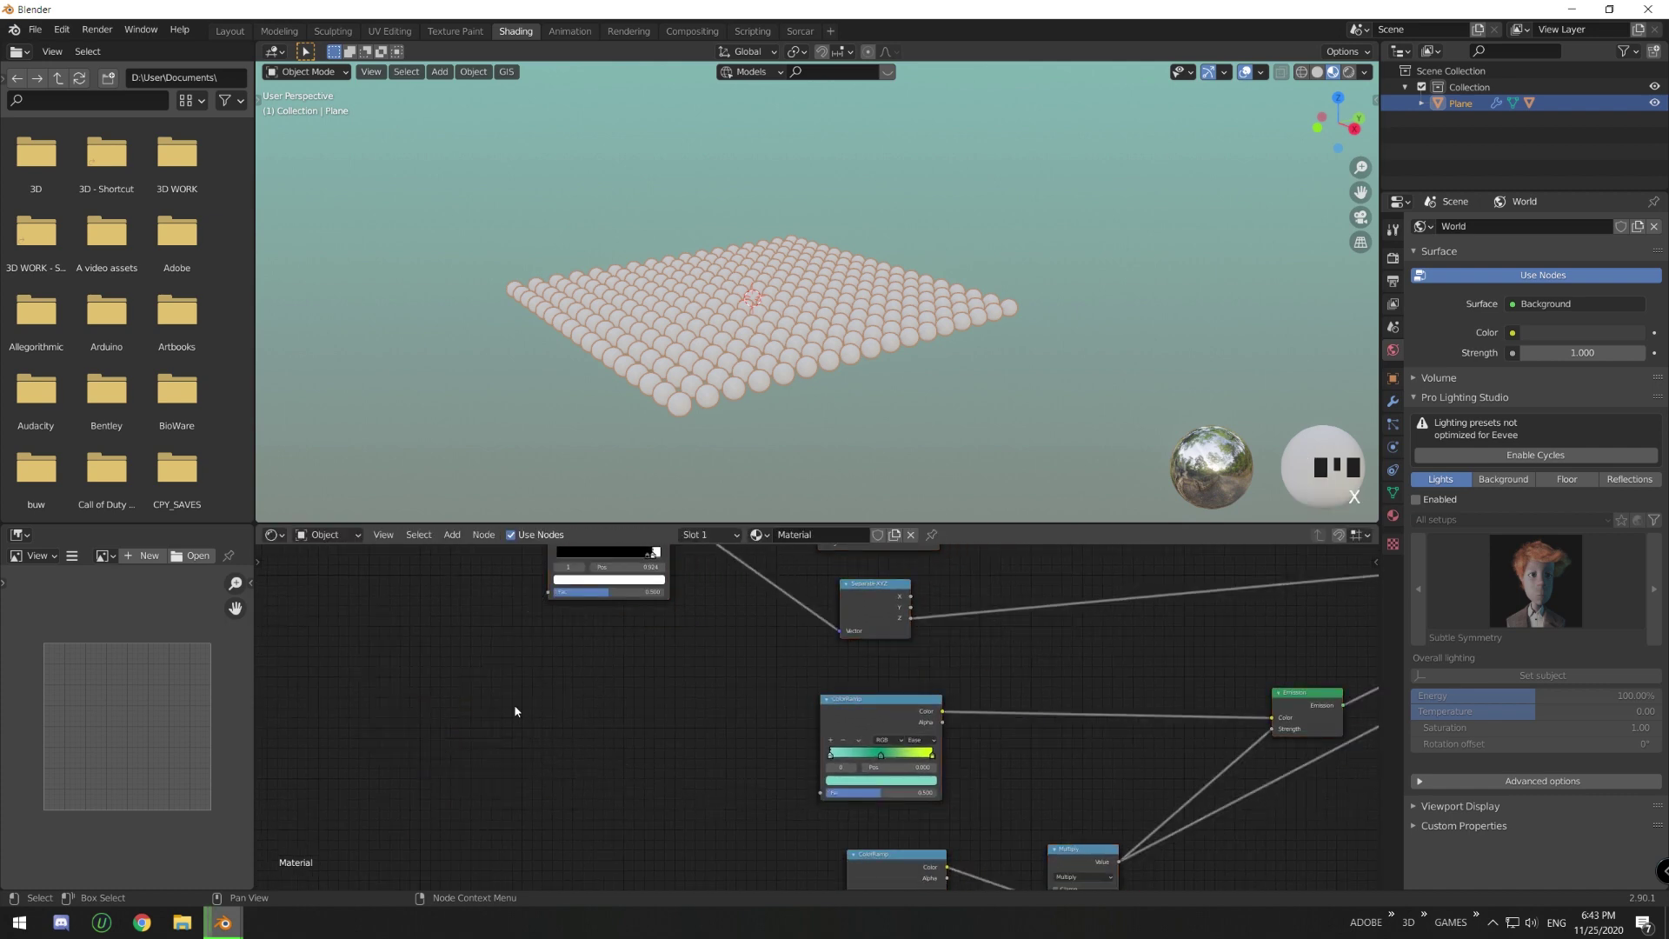
- Delete the pasted mask nodes that lead into the Multiply node, including the Multiply node itself
{"action": "scroll", "coordinate": [655, 713], "scroll_direction": "down", "scroll_amount": 1}
{"action": "middle_click_drag", "start_coordinate": [655, 712], "coordinate": [592, 786]}
{"action": "left_click", "coordinate": [830, 796]}
{"action": "middle_click_drag", "start_coordinate": [940, 783], "coordinate": [893, 660]}
{"action": "key", "text": "Home"}
{"action": "left_click_drag", "start_coordinate": [473, 663], "coordinate": [936, 839]}
{"action": "key", "text": "x"}
- Move the green ColorRamp and its Emission node to just below the Separate XYZ node
{"action": "middle_click_drag", "start_coordinate": [983, 774], "coordinate": [872, 935]}
{"action": "left_click_drag", "start_coordinate": [1028, 795], "coordinate": [780, 747]}
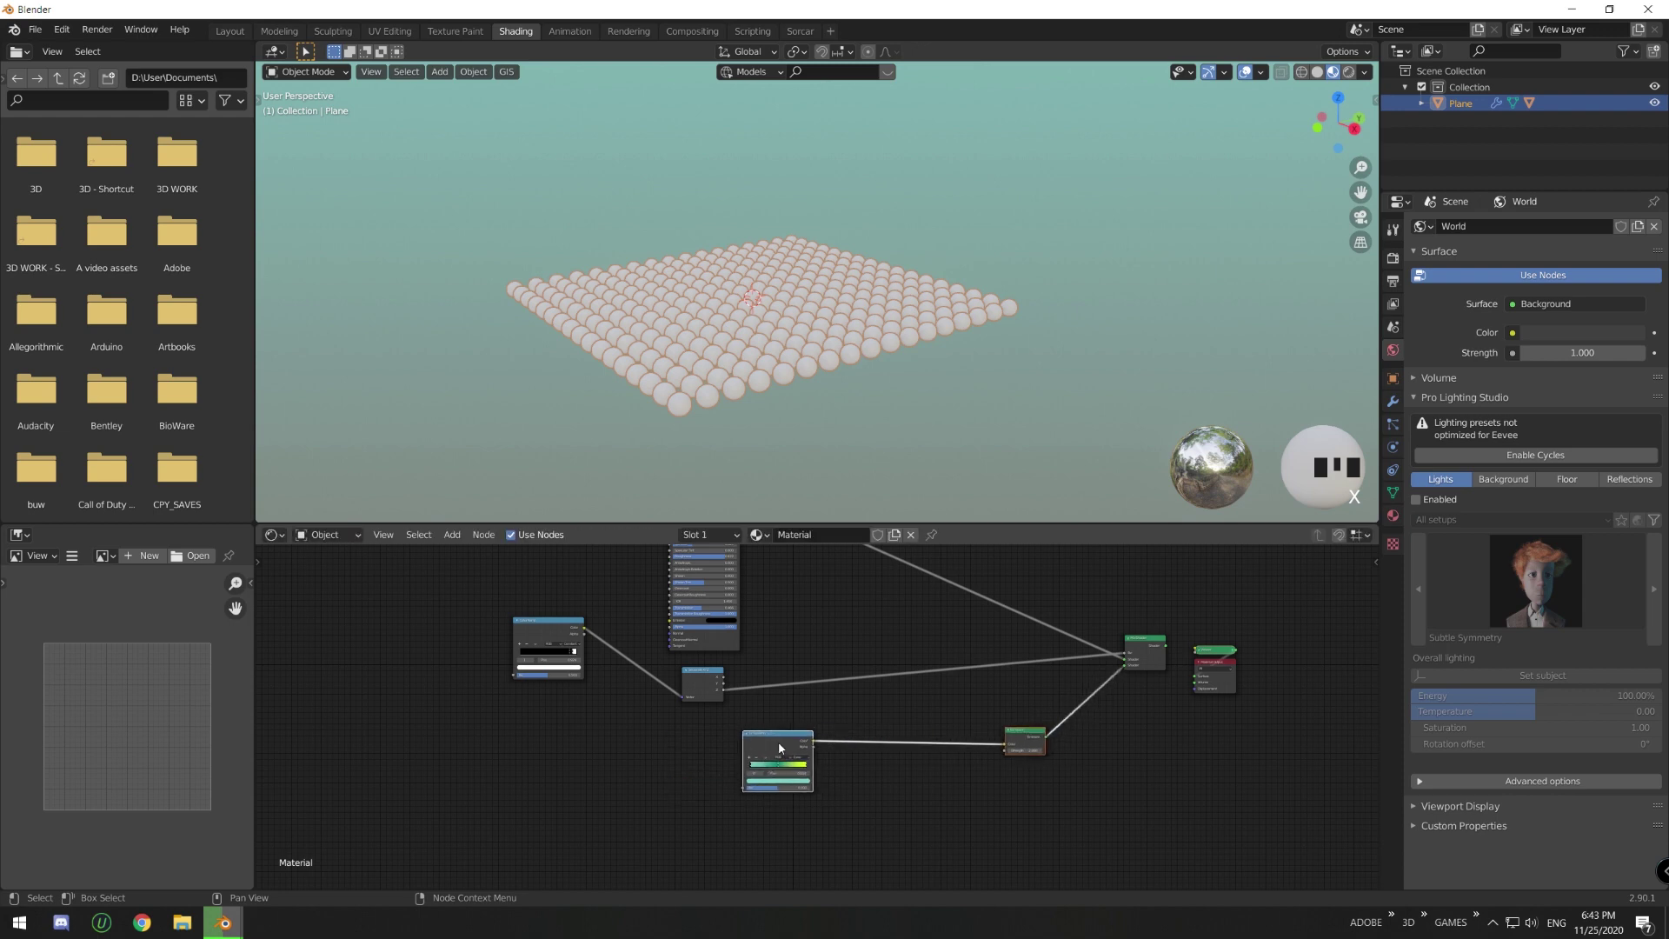
{"action": "left_click_drag", "start_coordinate": [1043, 737], "coordinate": [1027, 739]}
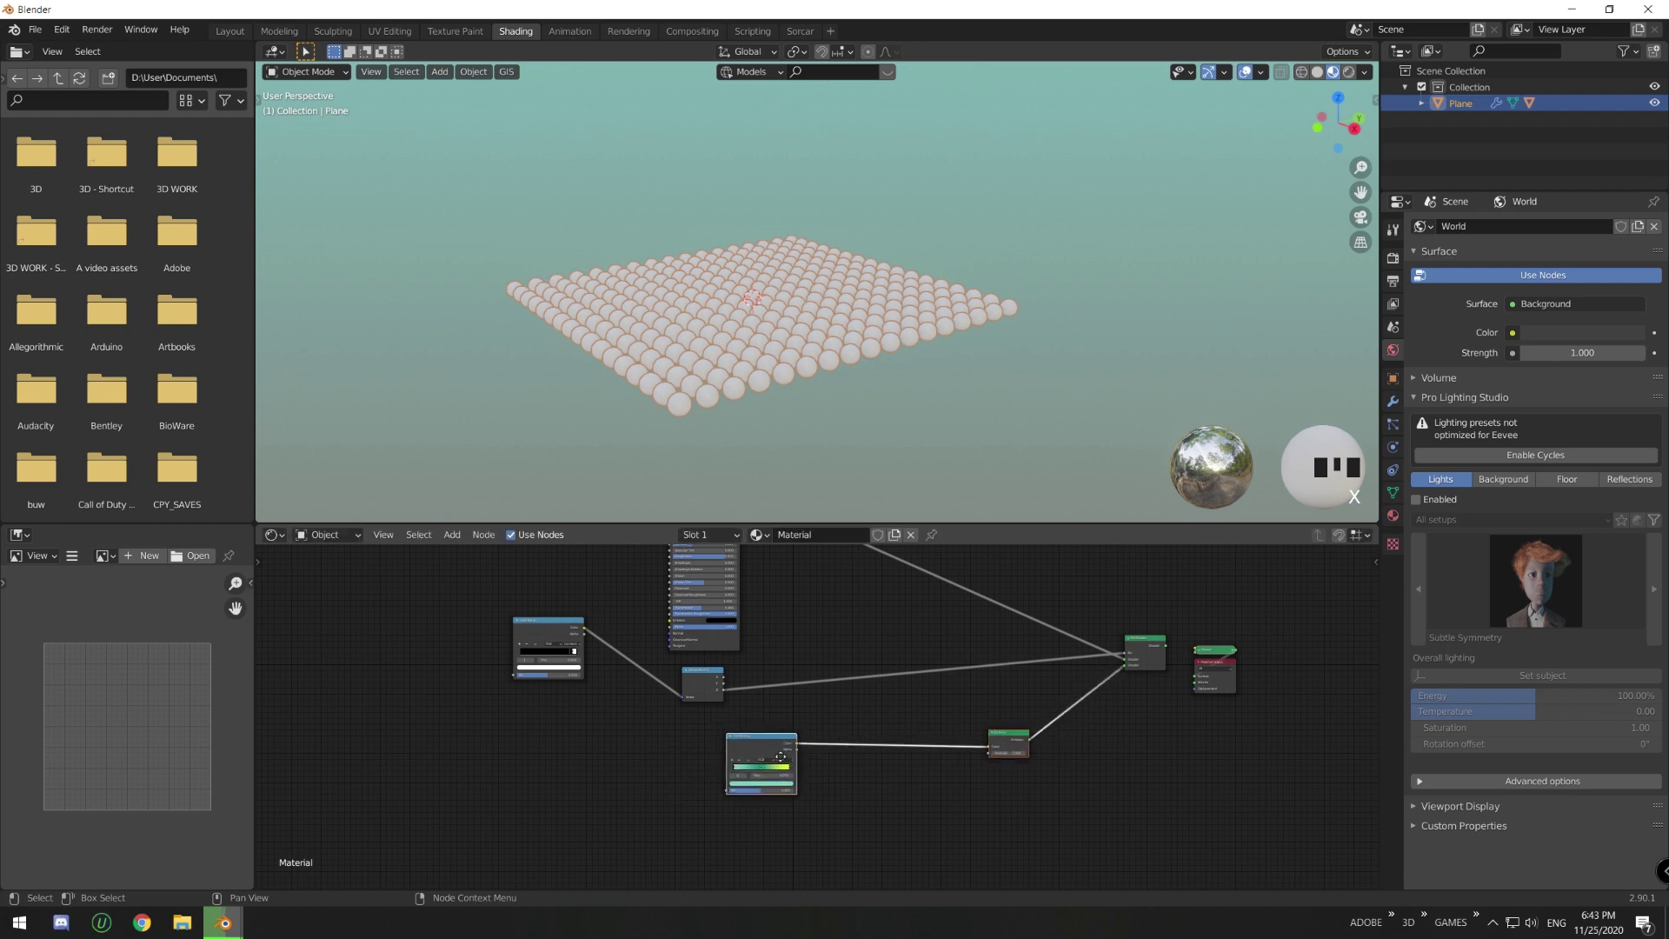
{"action": "left_click_drag", "start_coordinate": [780, 756], "coordinate": [775, 763]}
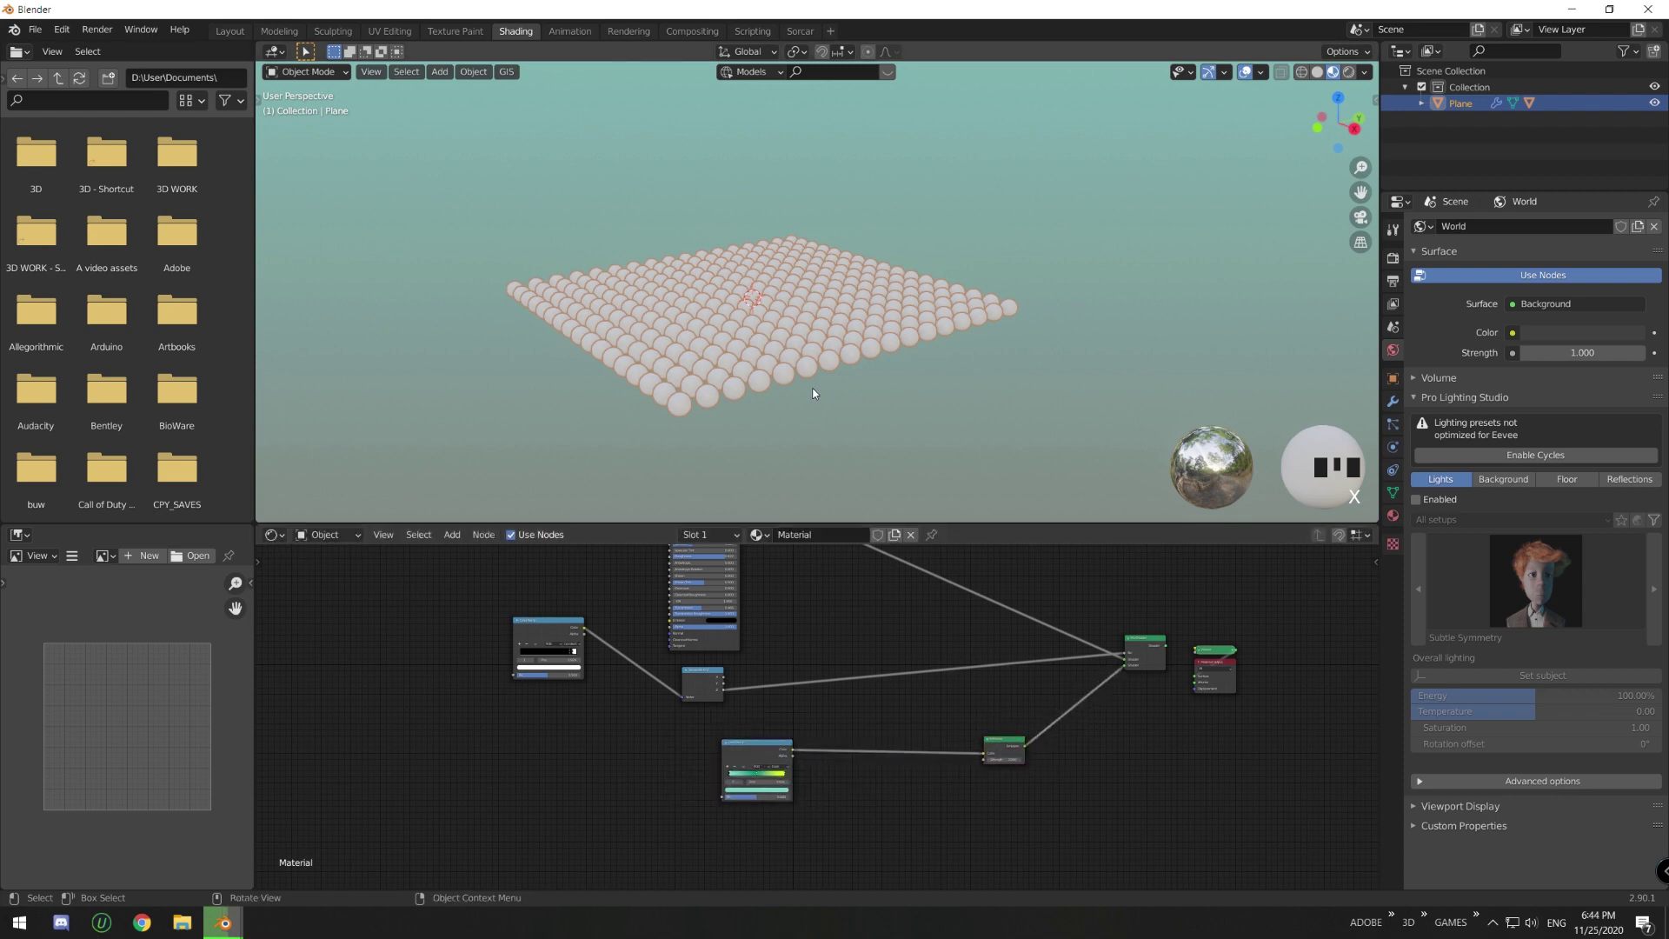
- Preview the Mix Shader through the plane material's Material Output
{"action": "middle_click_drag", "start_coordinate": [1074, 644], "coordinate": [1073, 663]}
{"action": "left_click", "coordinate": [1147, 663], "text": "ctrl+shift"}
{"action": "left_click_drag", "start_coordinate": [1148, 665], "coordinate": [1146, 683]}
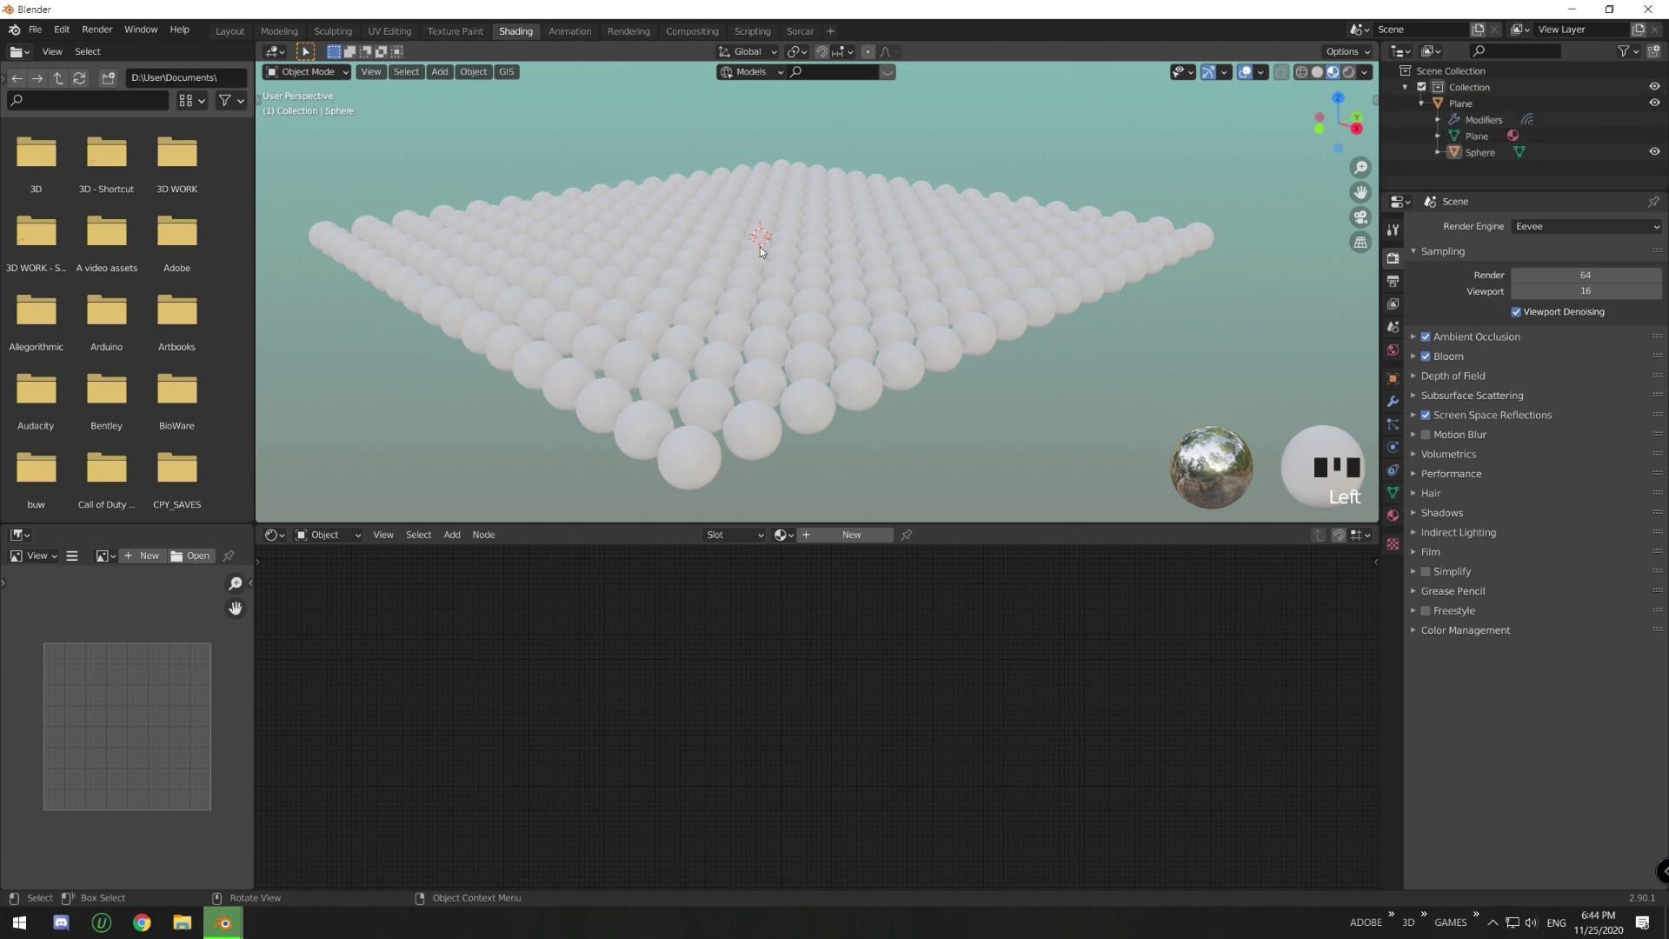
- Assign the existing material "Material" to the Sphere object and connect its Mix Shader to the Material Output
{"action": "left_click", "coordinate": [1478, 154]}
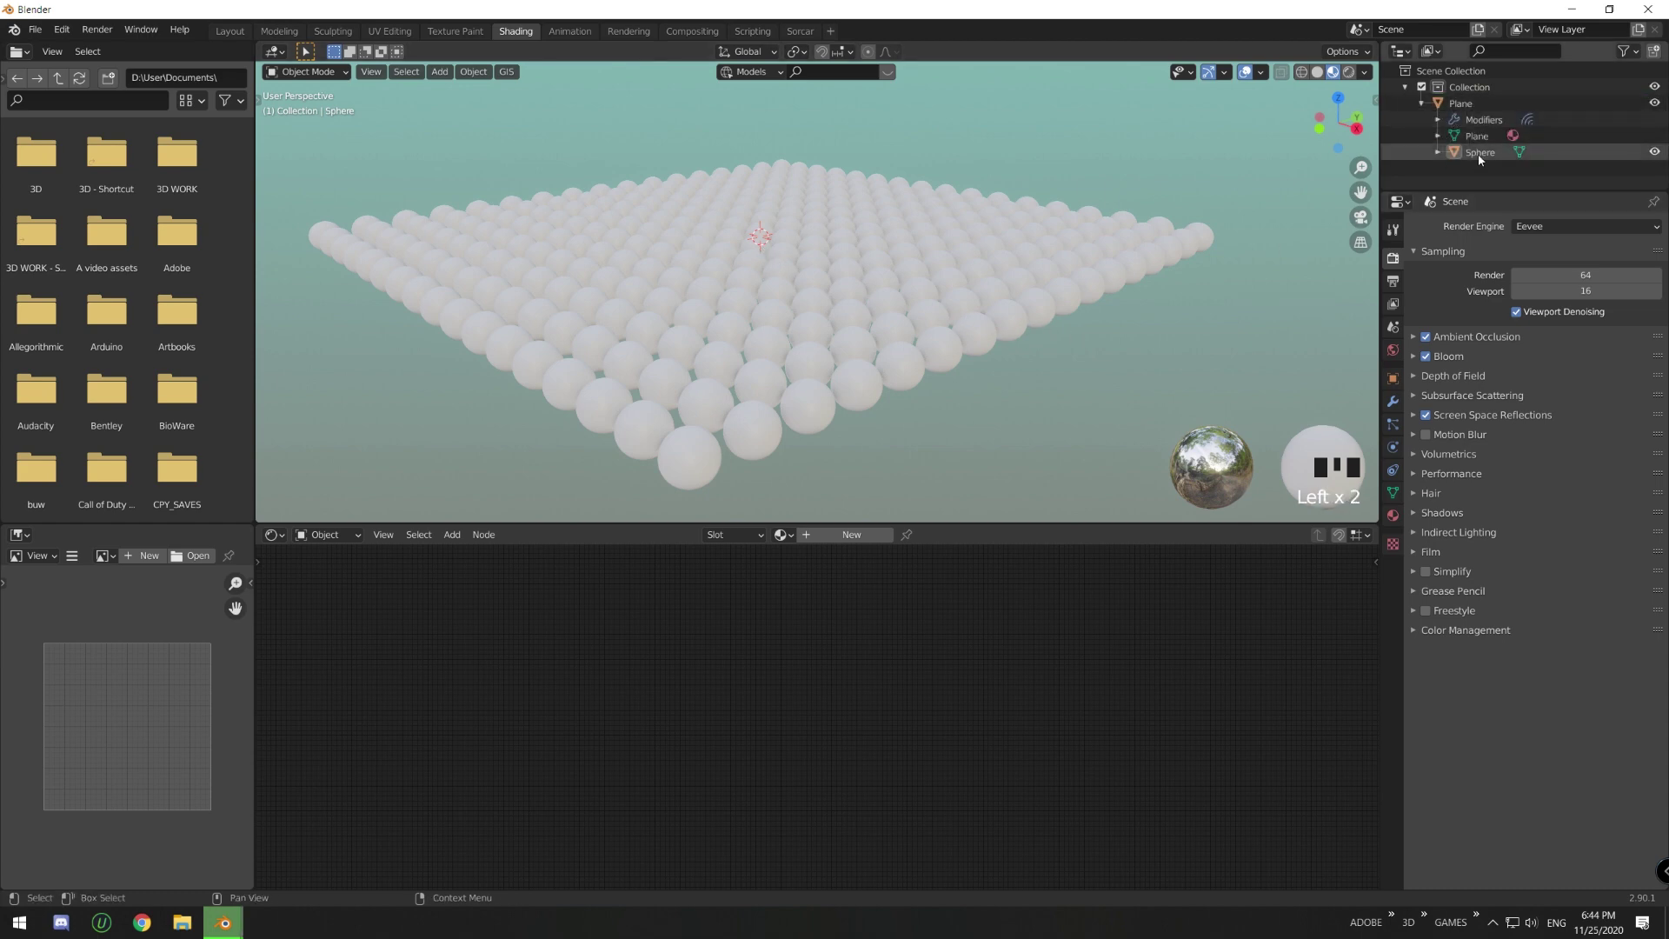
{"action": "left_click", "coordinate": [1478, 153]}
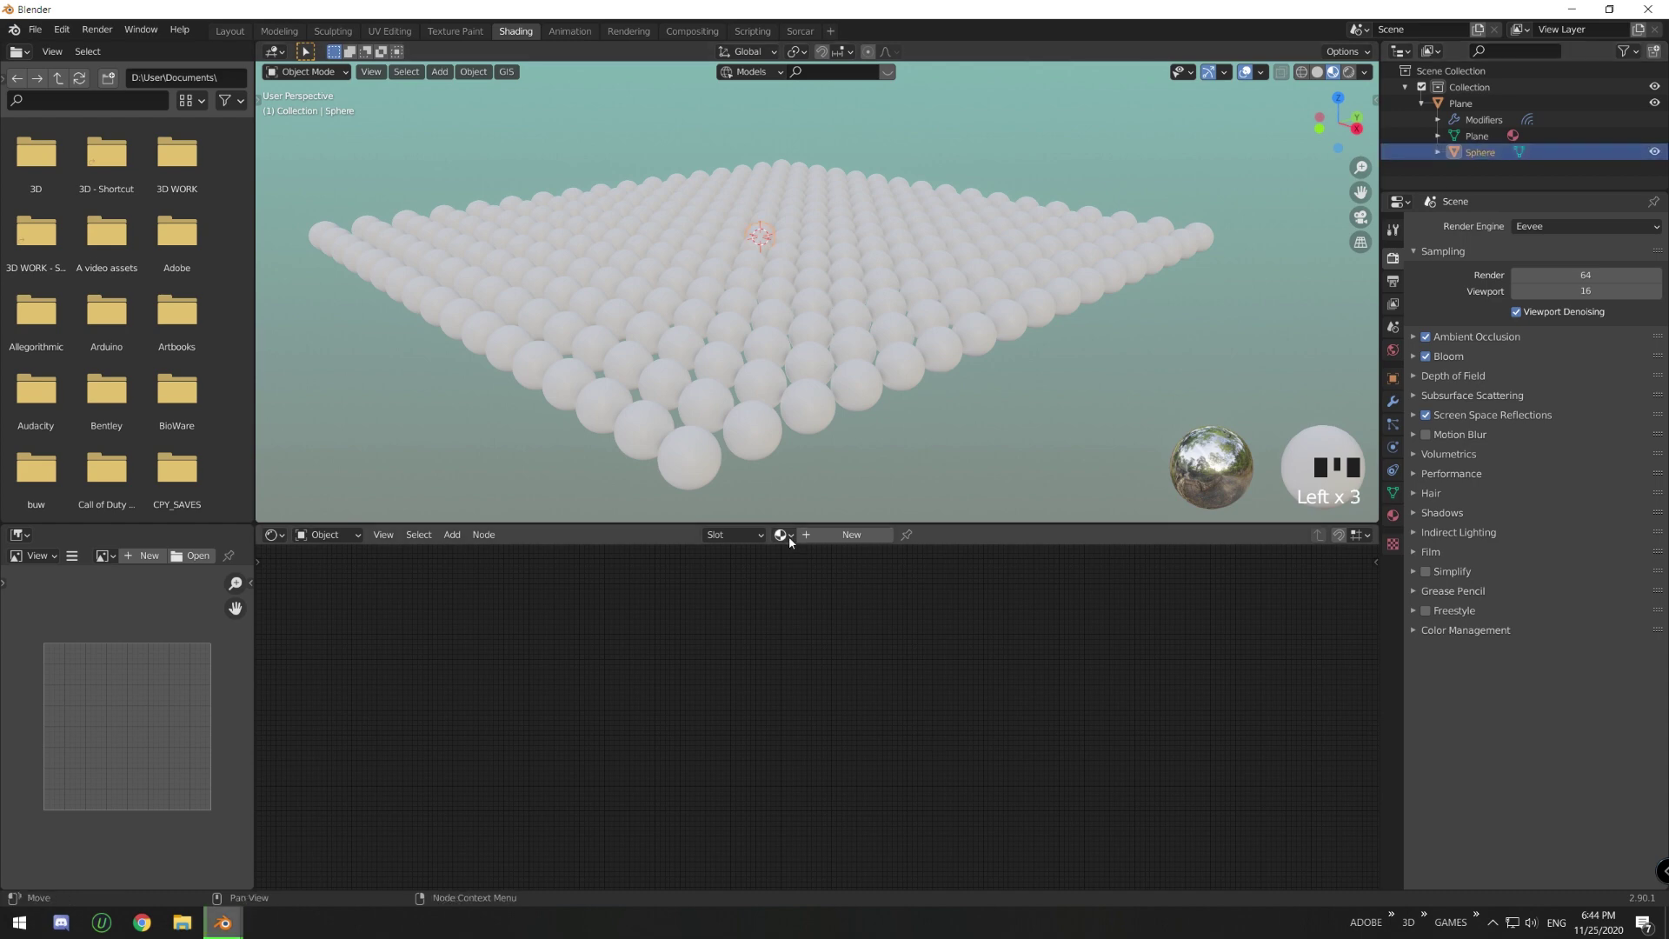
{"action": "left_click", "coordinate": [1490, 178]}
{"action": "left_click_drag", "start_coordinate": [1494, 192], "coordinate": [1493, 328]}
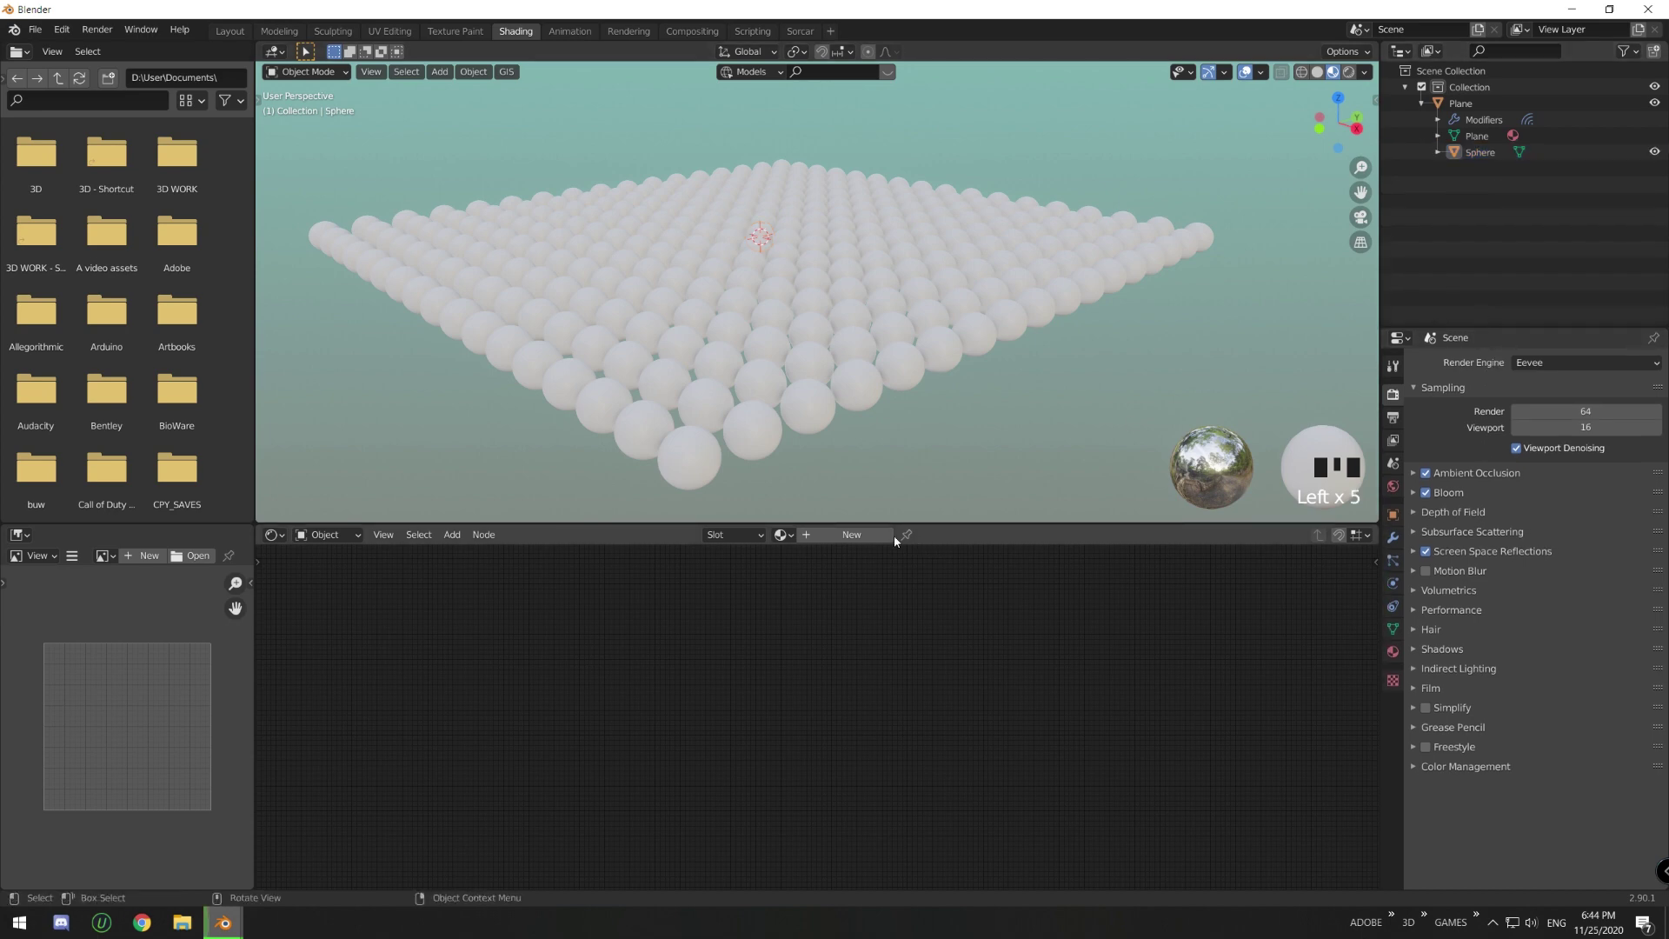
{"action": "left_click", "coordinate": [780, 534]}
{"action": "left_click", "coordinate": [799, 562]}
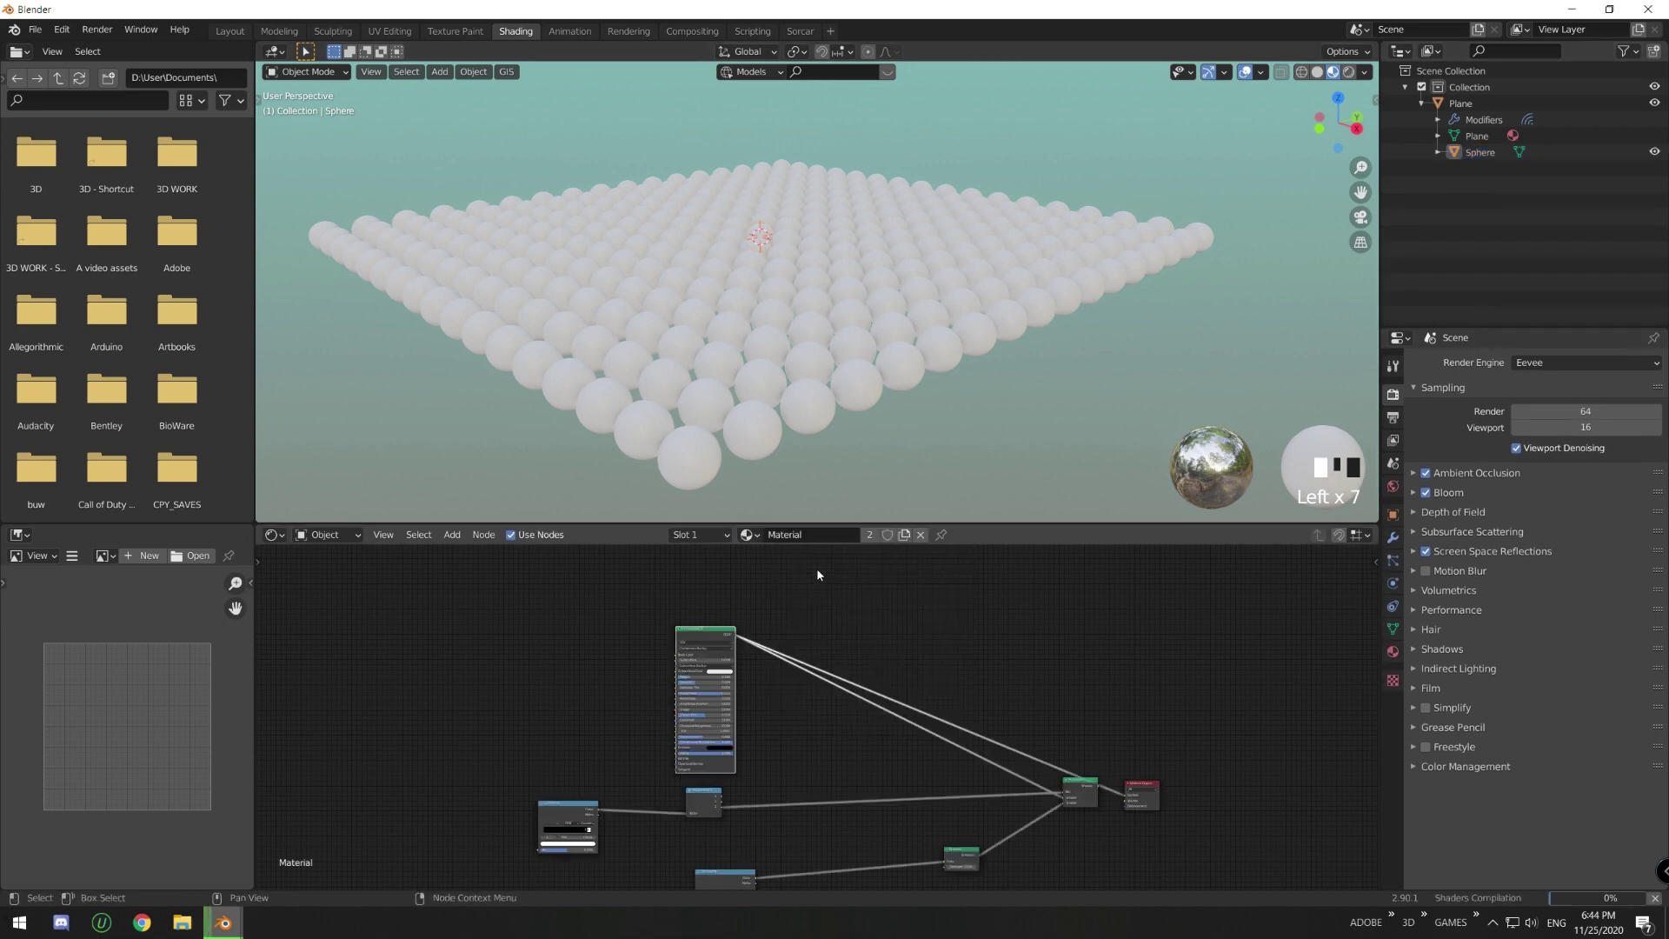
{"action": "left_click", "coordinate": [1078, 795], "text": "ctrl+shift"}
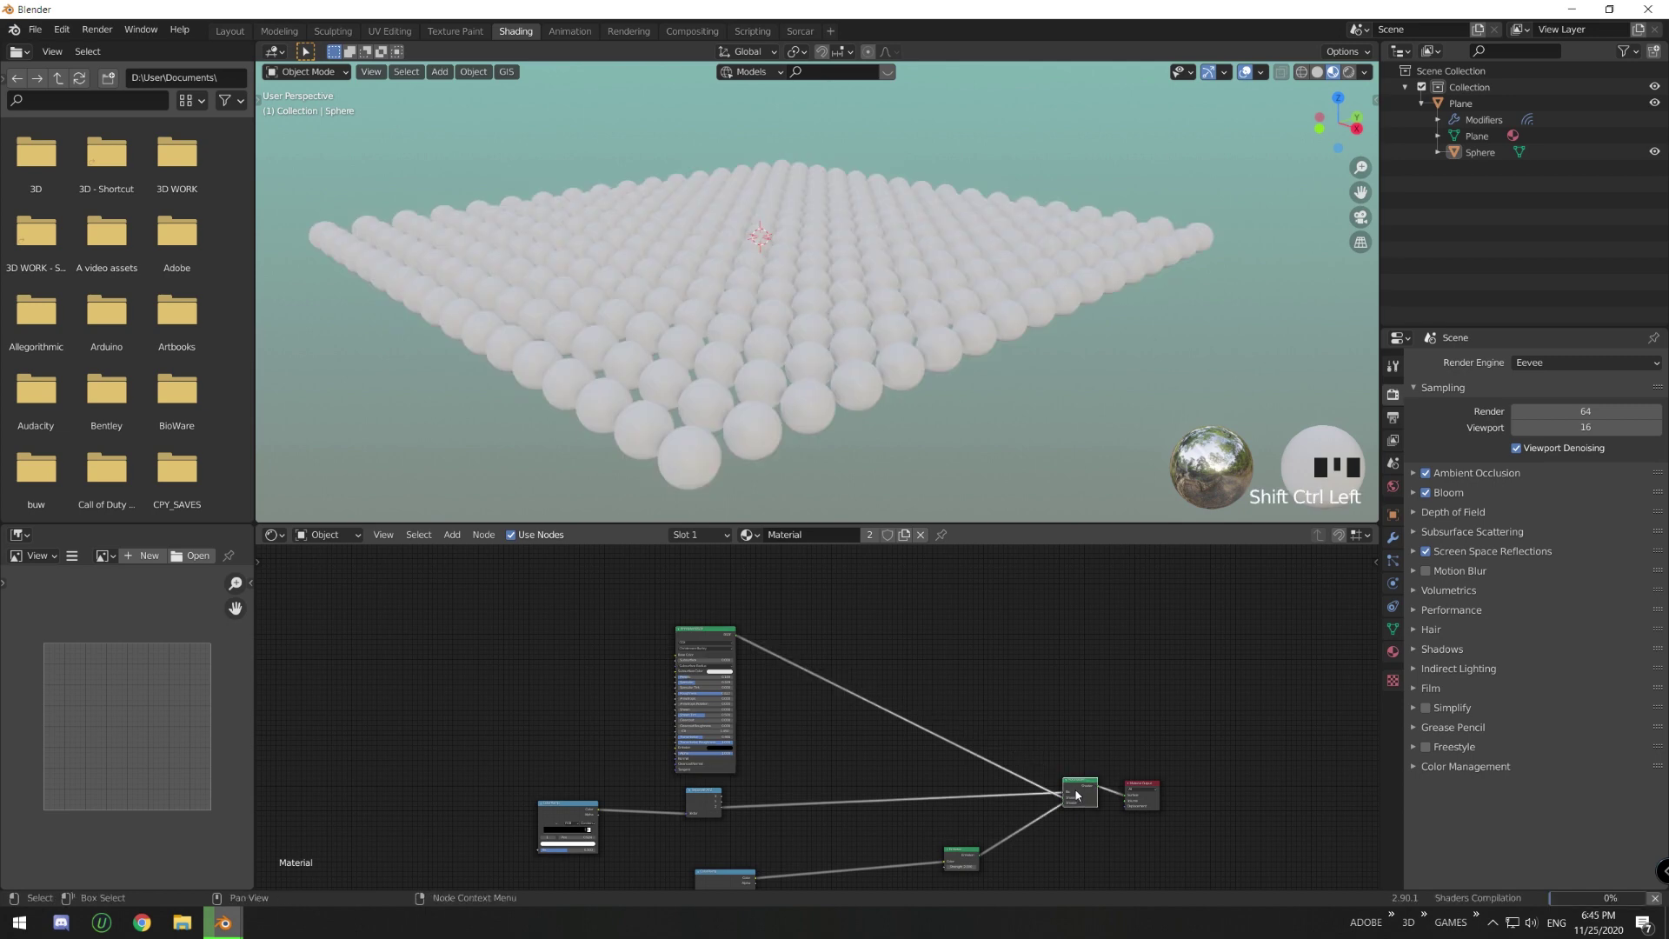
- Delete the black-and-white ColorRamp that feeds the Separate XYZ node
{"action": "middle_click_drag", "start_coordinate": [907, 734], "coordinate": [940, 641]}
{"action": "scroll", "coordinate": [857, 717], "scroll_direction": "up", "scroll_amount": 4}
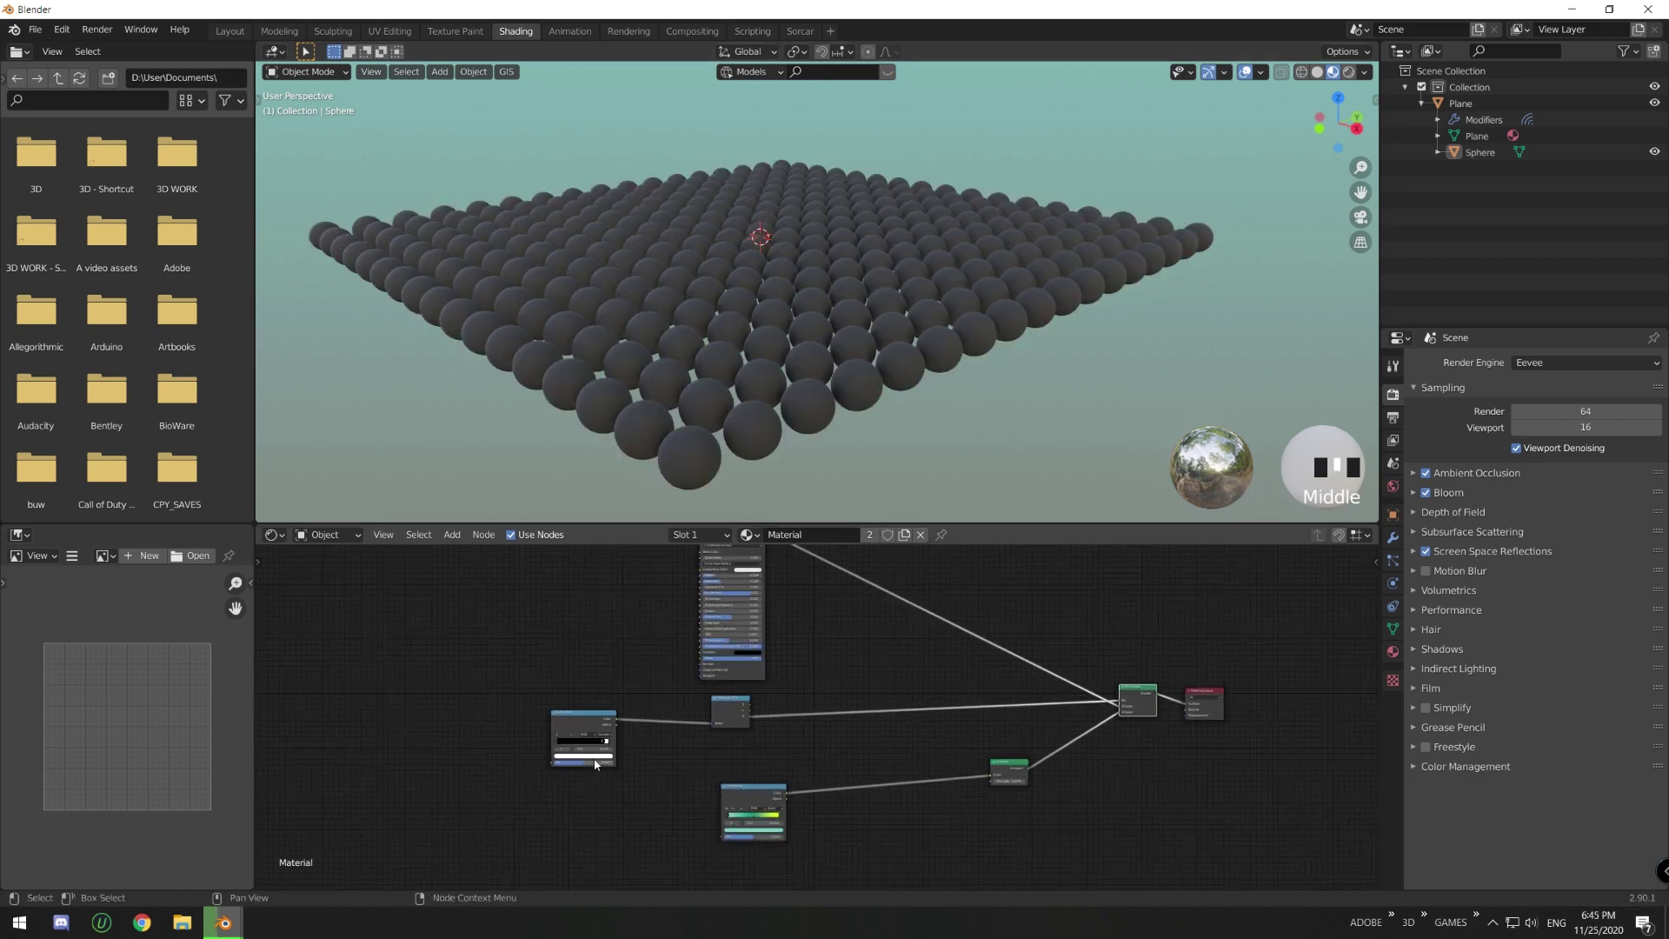
{"action": "left_click", "coordinate": [462, 715]}
{"action": "middle_click_drag", "start_coordinate": [675, 784], "coordinate": [618, 770]}
{"action": "key", "text": "x"}
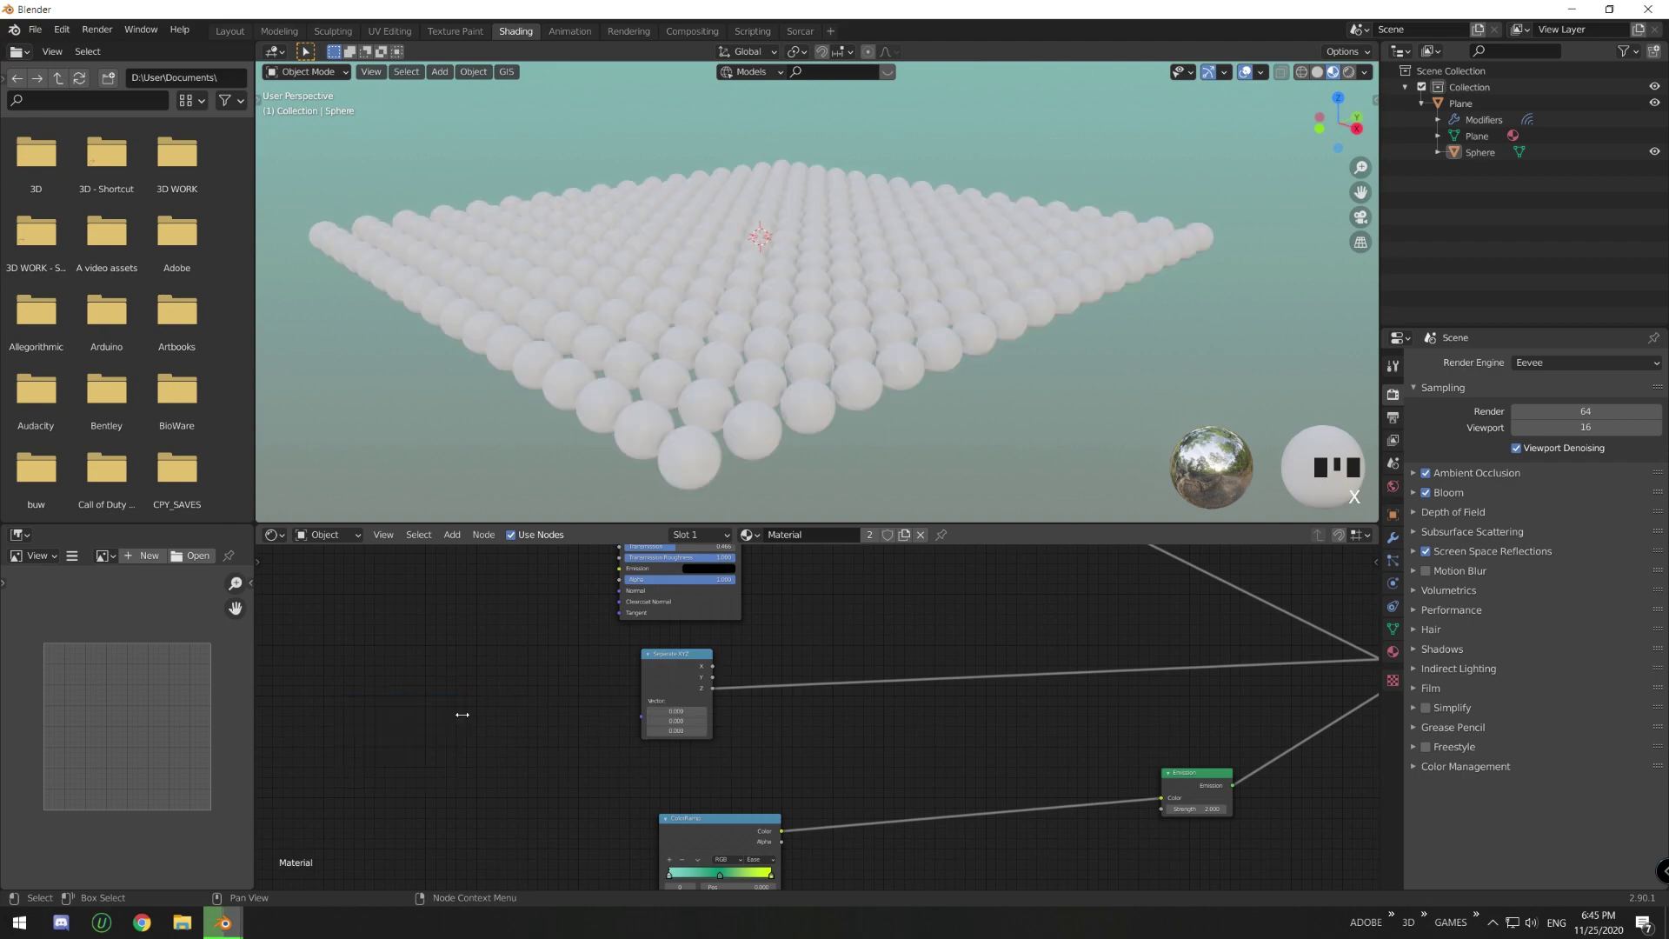
- Move the Separate XYZ node aside and add an Object Info node before it
{"action": "left_click_drag", "start_coordinate": [676, 688], "coordinate": [931, 655]}
{"action": "key", "text": "shift+a"}
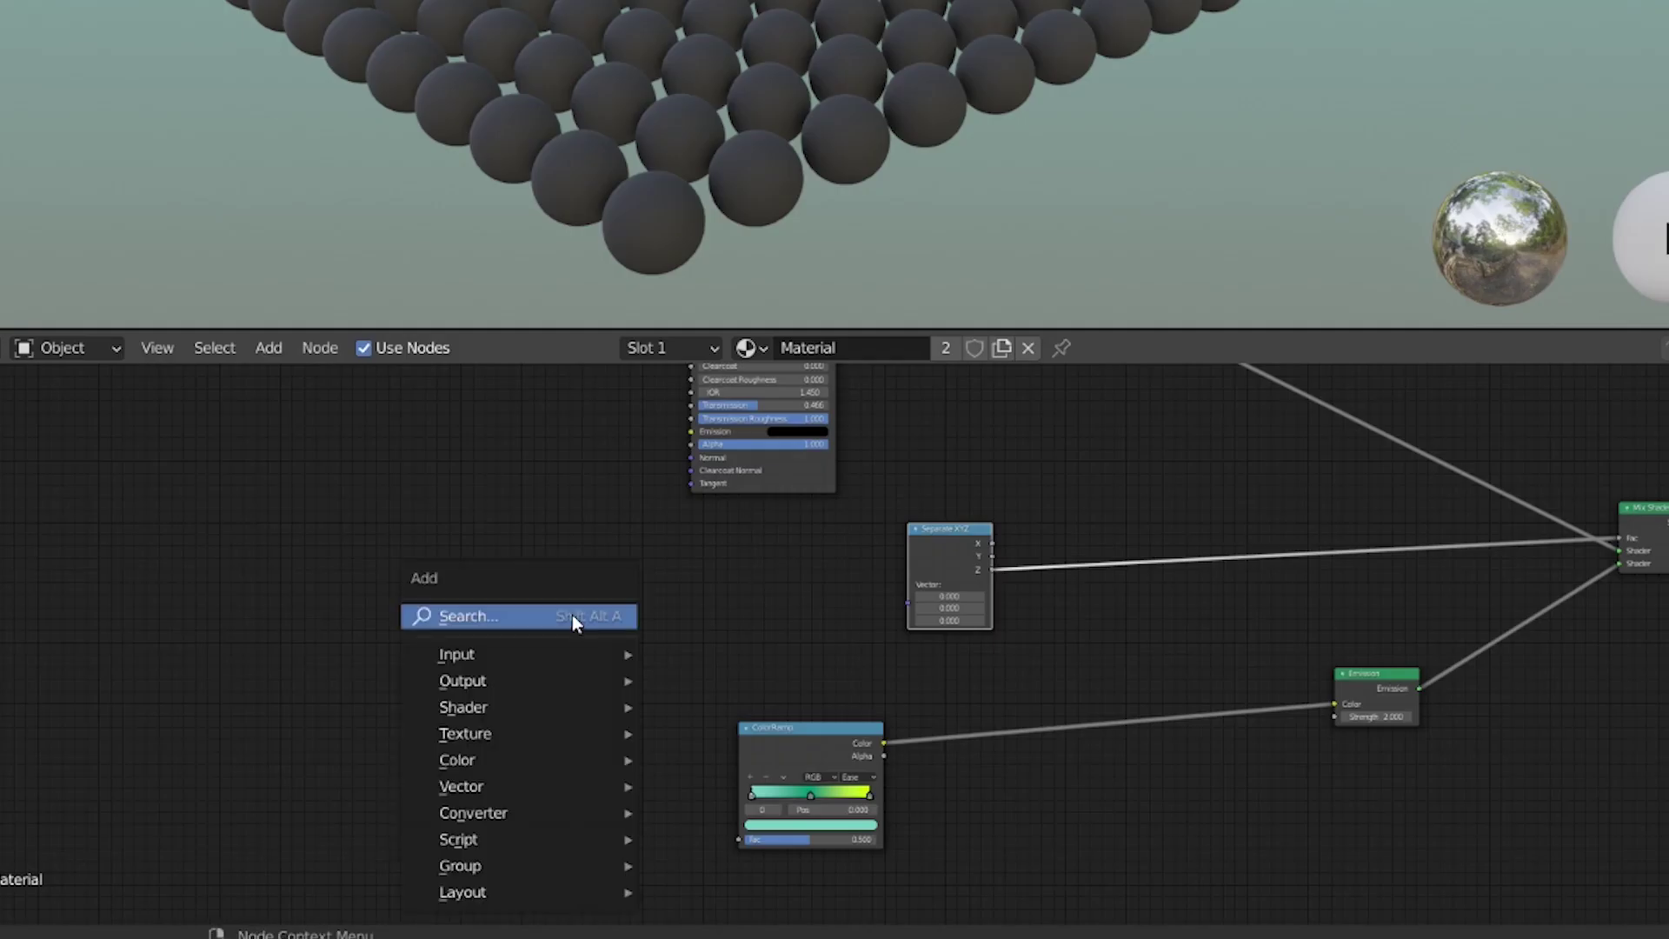
{"action": "left_click", "coordinate": [572, 615]}
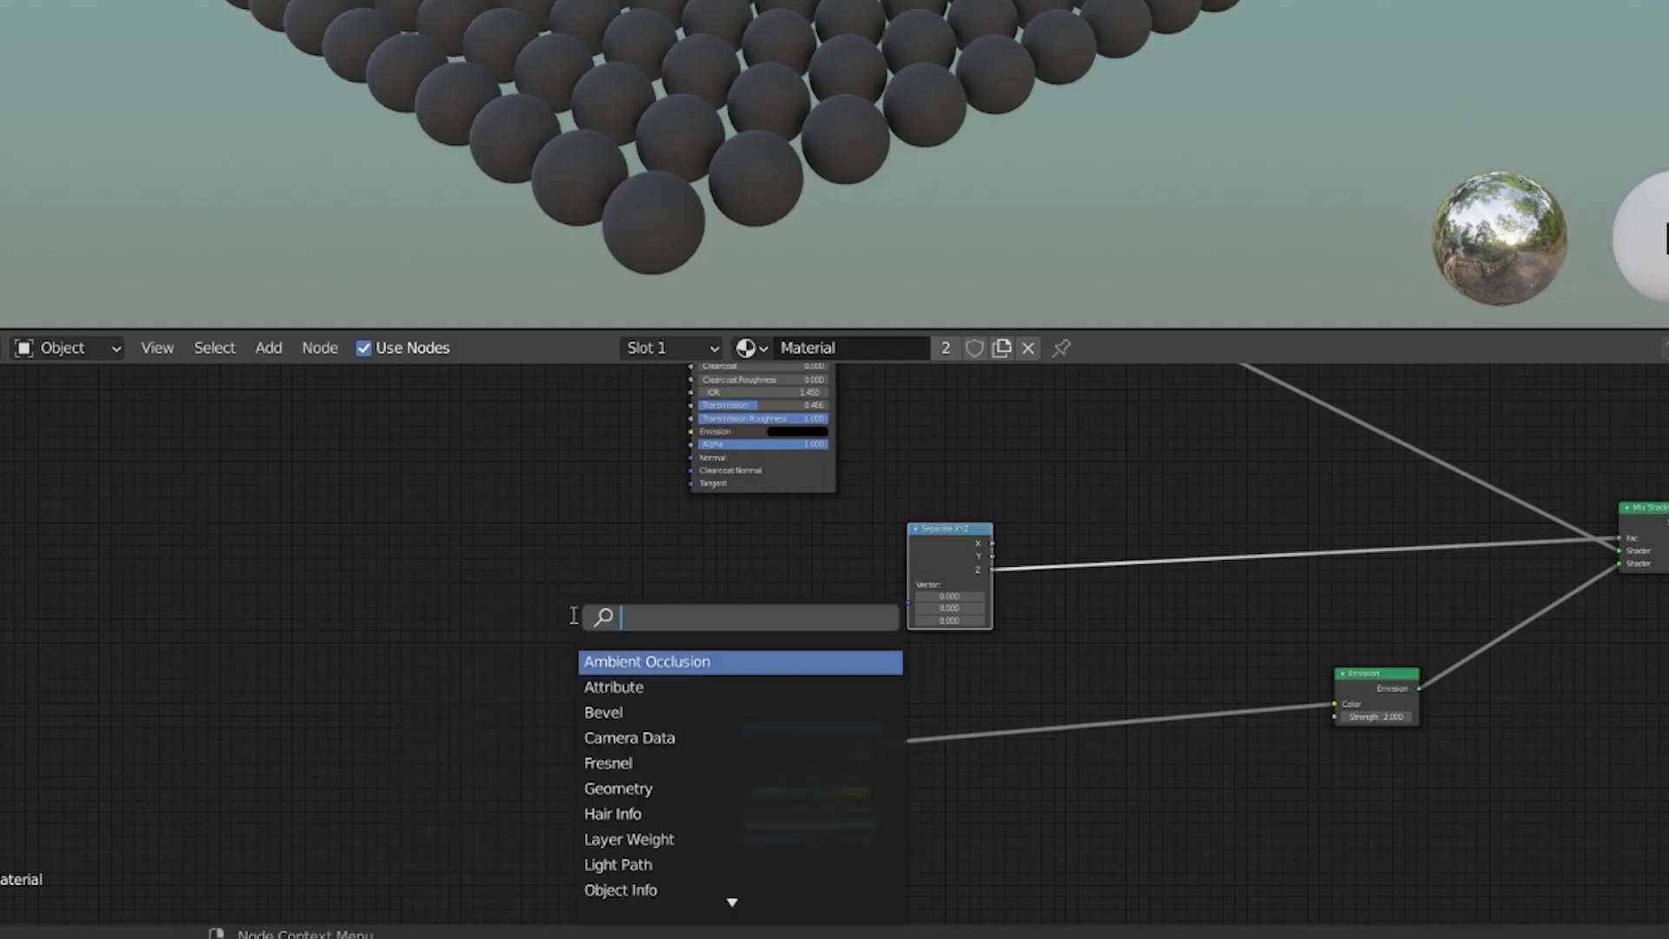
{"action": "type", "text": "obje"}
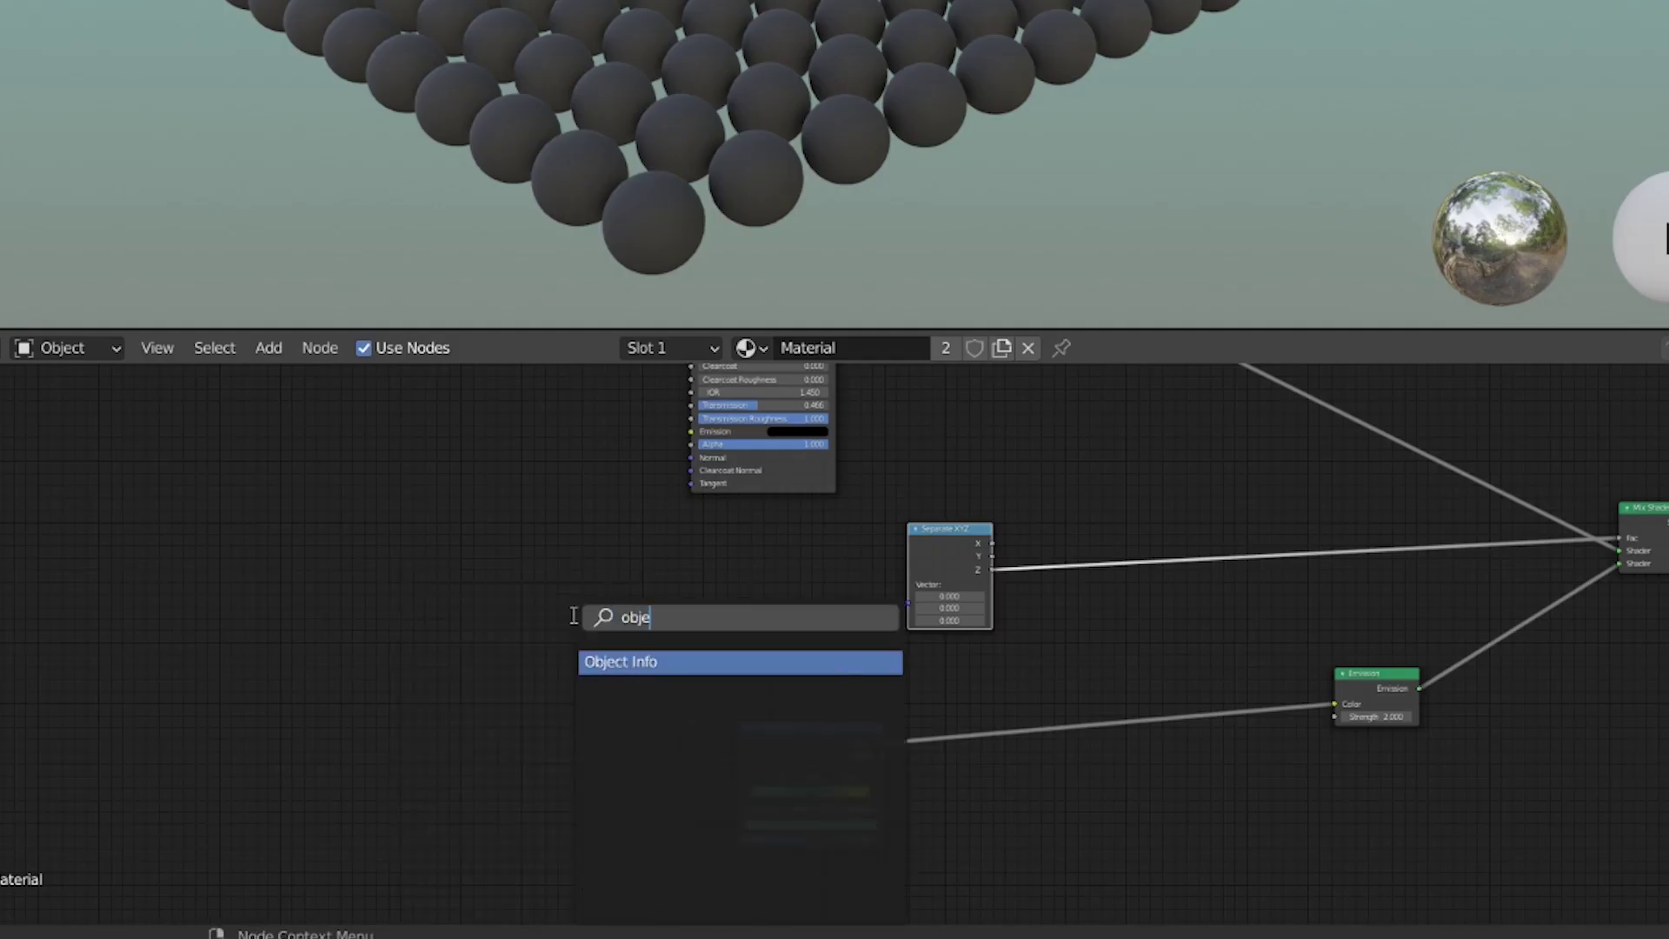
{"action": "key", "text": "Return"}
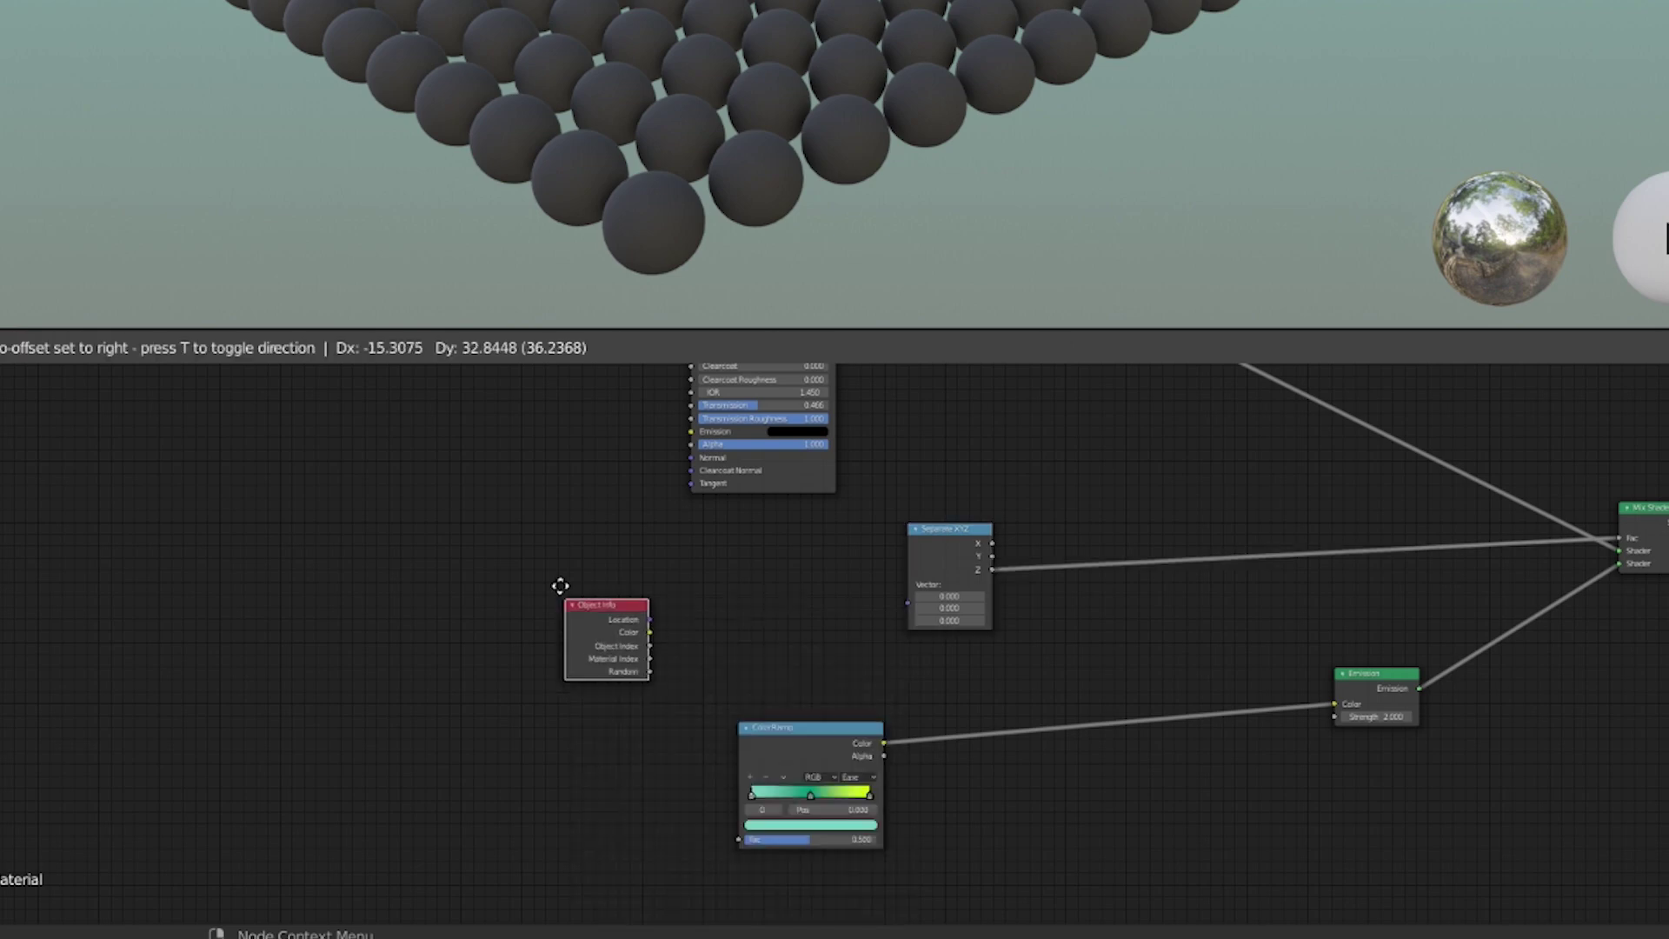
{"action": "left_click", "coordinate": [559, 585]}
{"action": "scroll", "coordinate": [605, 612], "scroll_direction": "up", "scroll_amount": 2}
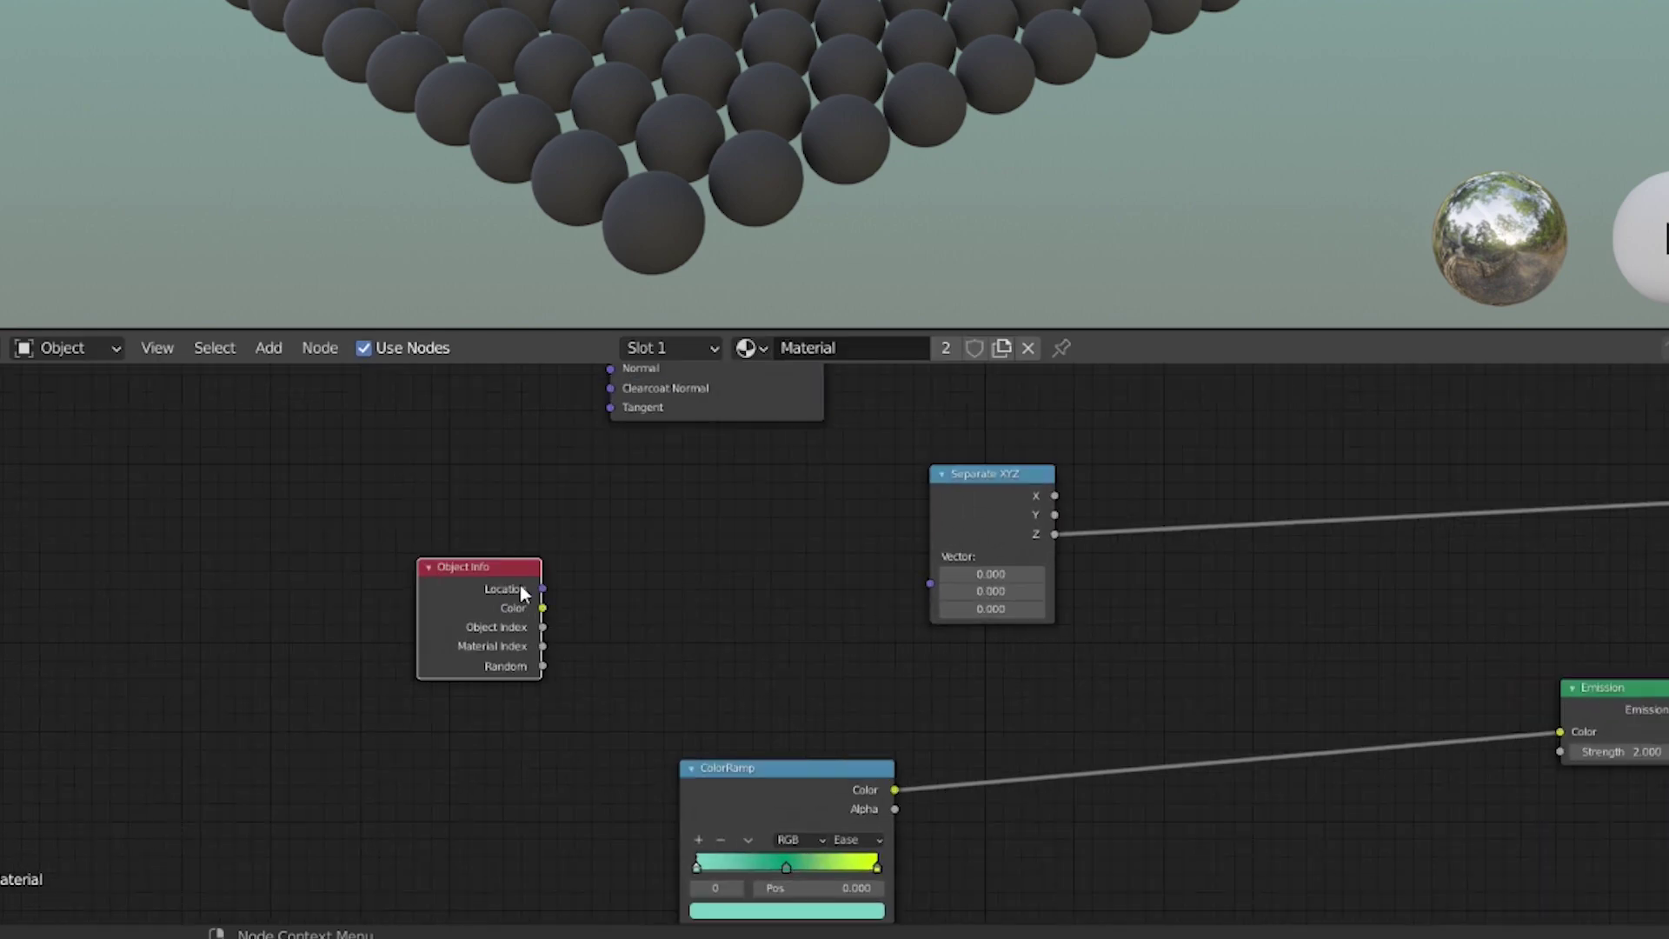
- Connect the Object Info Location output to the Separate XYZ Vector input and reposition the Separate XYZ node
{"action": "left_click_drag", "start_coordinate": [542, 590], "coordinate": [678, 614]}
{"action": "left_click_drag", "start_coordinate": [779, 607], "coordinate": [913, 517]}
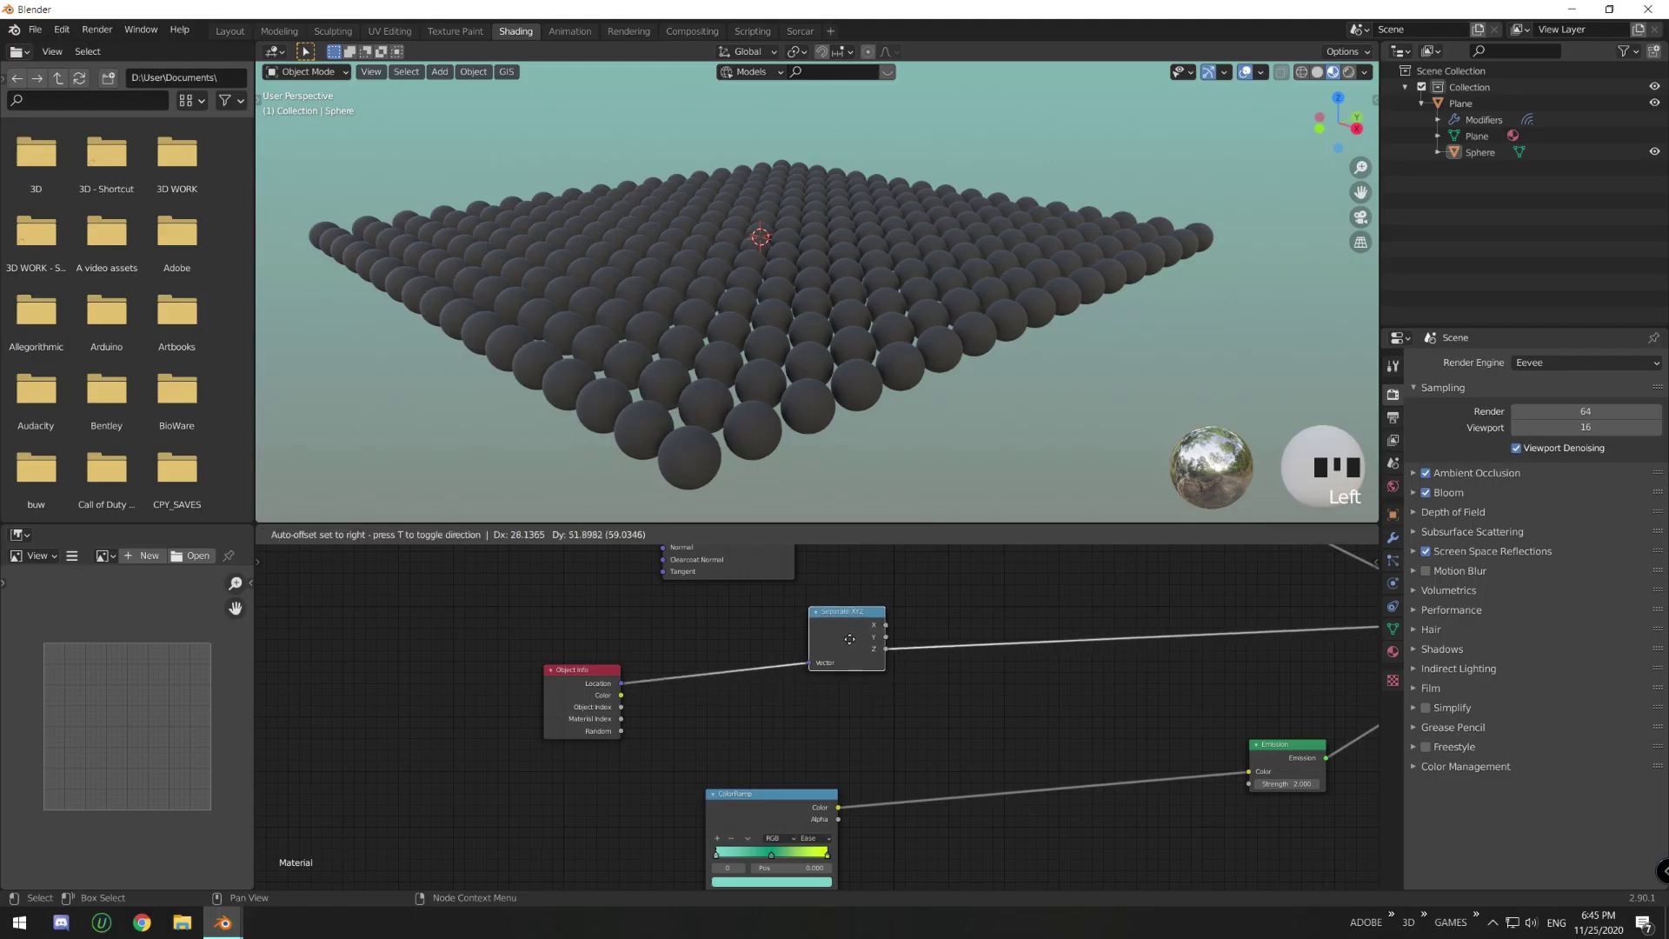
{"action": "left_click_drag", "start_coordinate": [849, 639], "coordinate": [849, 639]}
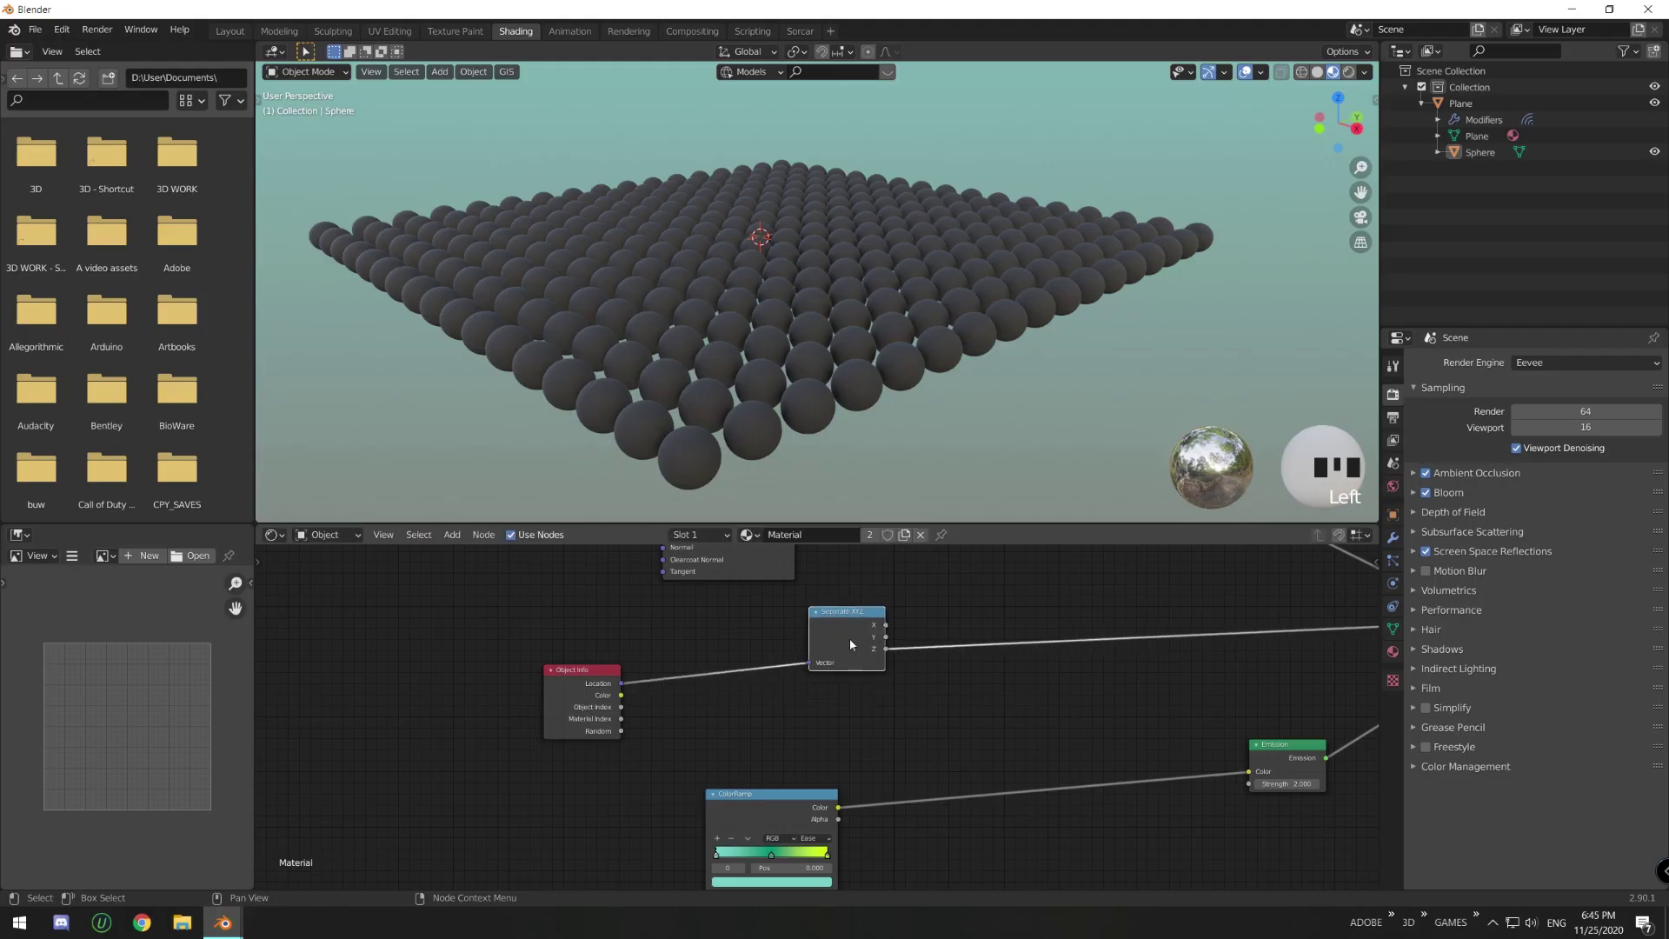
- Delete the Separate XYZ node and connect the Object Info Location output directly to the Mix Shader's Fac input
{"action": "scroll", "coordinate": [828, 675], "scroll_direction": "down", "scroll_amount": 2}
{"action": "key", "text": "x"}
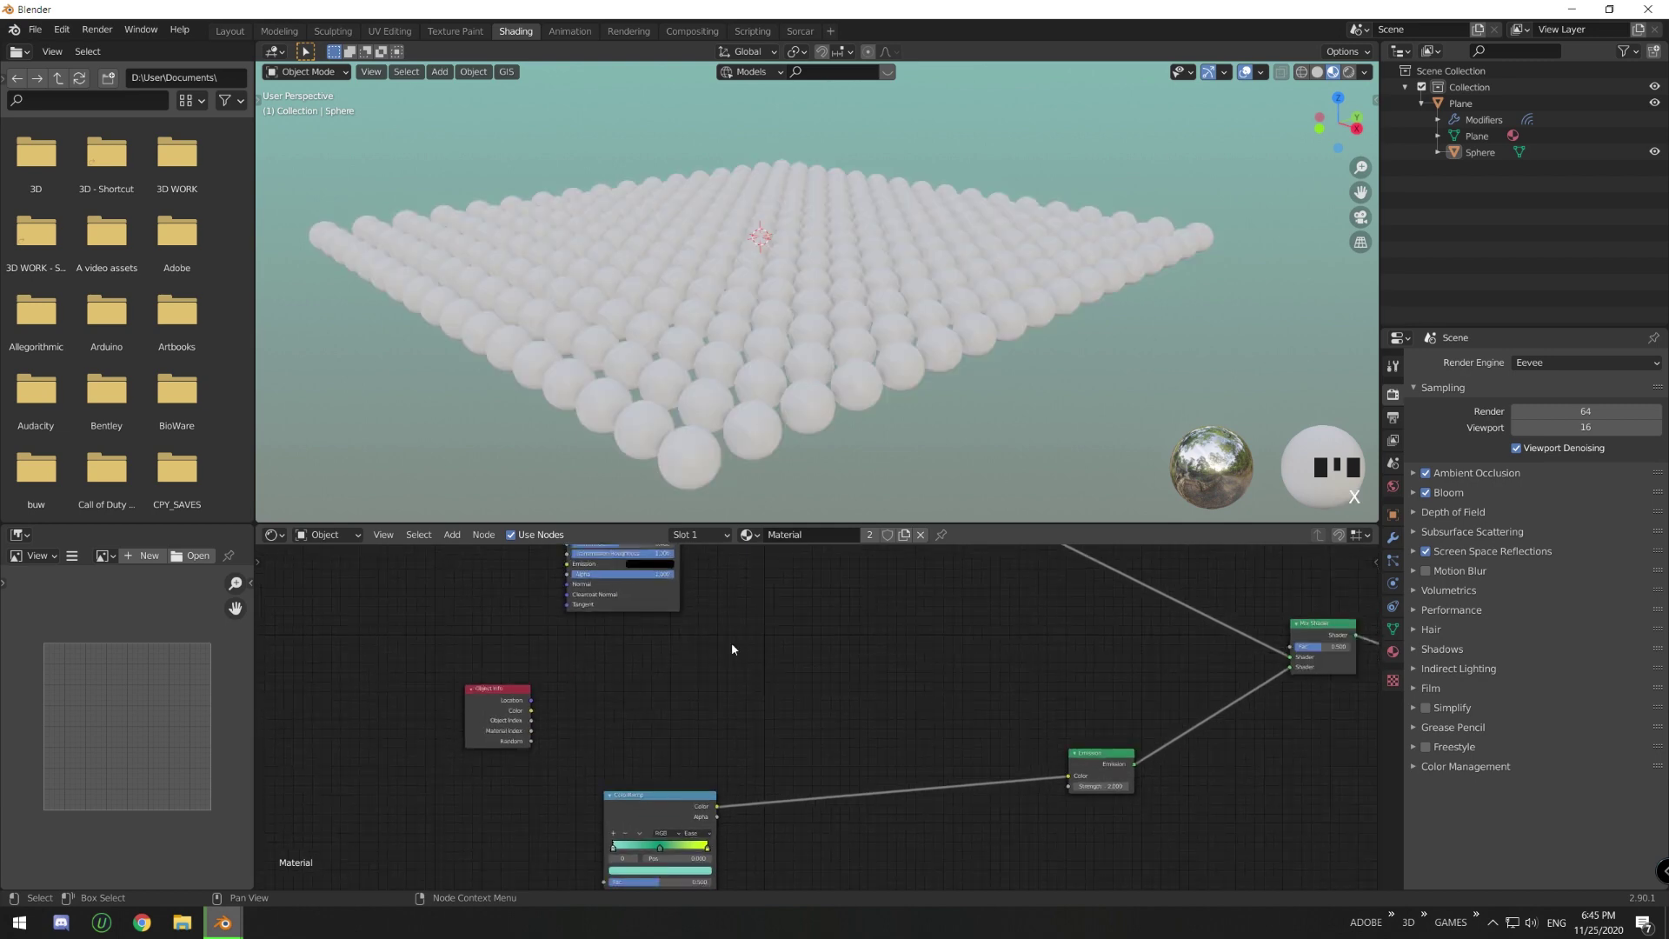
{"action": "left_click_drag", "start_coordinate": [532, 701], "coordinate": [1291, 647]}
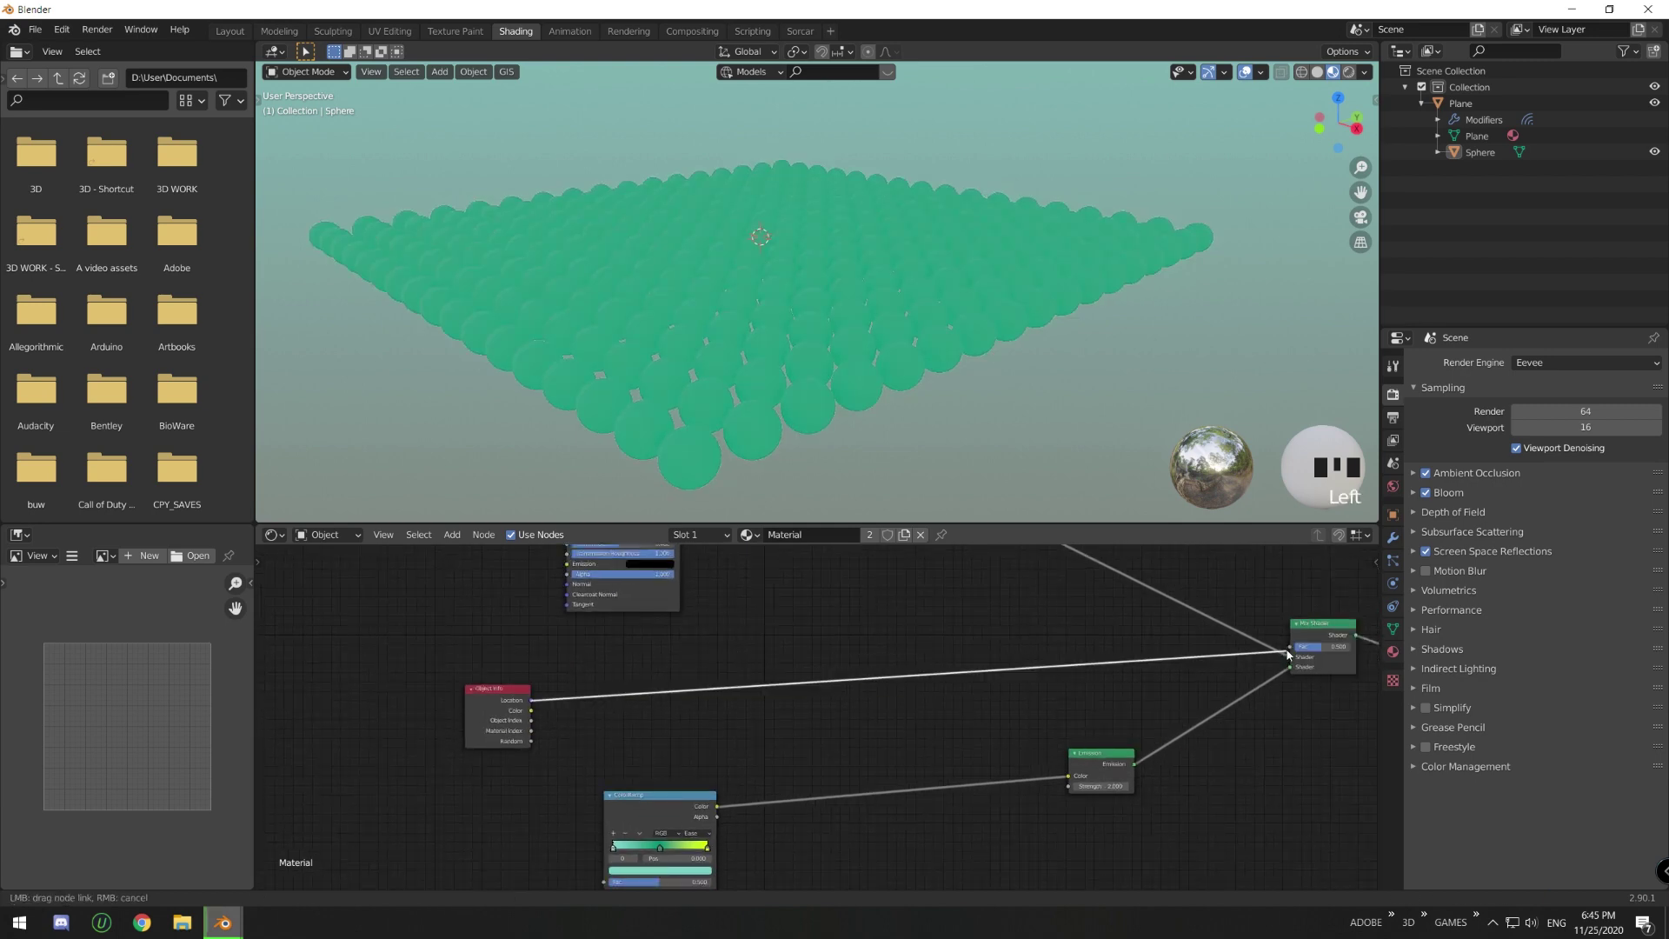
{"action": "middle_click_drag", "start_coordinate": [937, 706], "coordinate": [870, 781]}
{"action": "scroll", "coordinate": [870, 780], "scroll_direction": "down", "scroll_amount": 1}
{"action": "middle_click_drag", "start_coordinate": [921, 723], "coordinate": [1082, 732]}
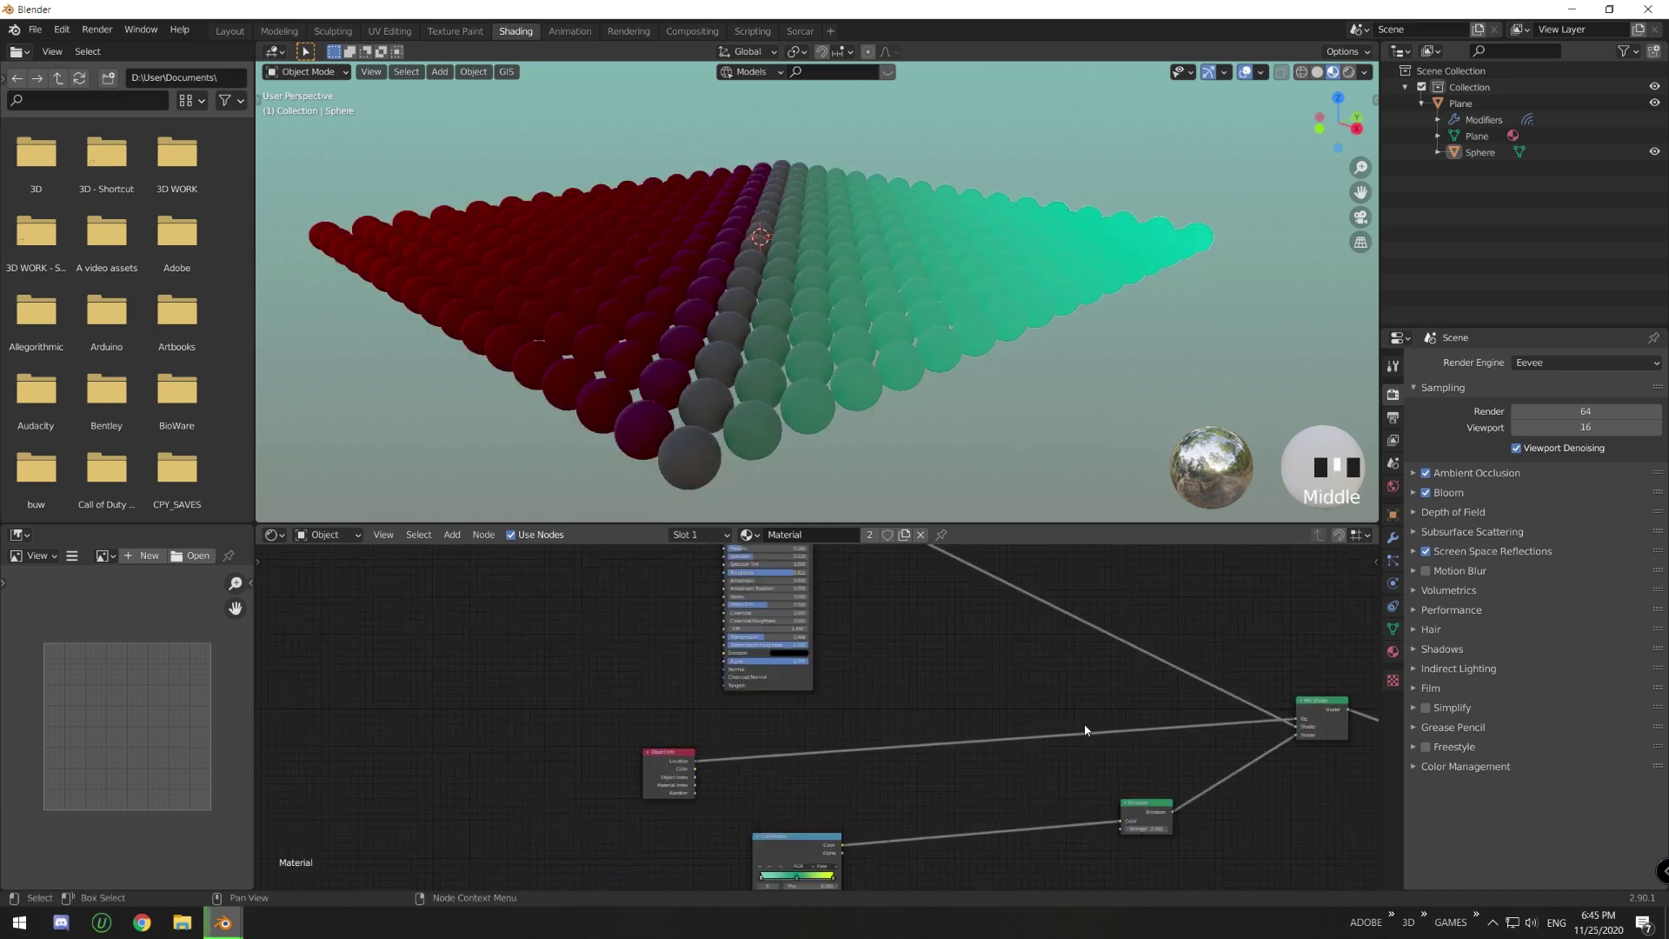
- Move the Mix Shader node to just above the Emission node
{"action": "left_click_drag", "start_coordinate": [1312, 701], "coordinate": [1130, 713]}
{"action": "scroll", "coordinate": [1091, 739], "scroll_direction": "up", "scroll_amount": 2}
{"action": "middle_click_drag", "start_coordinate": [1061, 769], "coordinate": [810, 689]}
{"action": "scroll", "coordinate": [942, 683], "scroll_direction": "down", "scroll_amount": 1}
- Play the wave animation and inspect how the spheres' location drives the shader mix
{"action": "key", "text": "shift+space"}
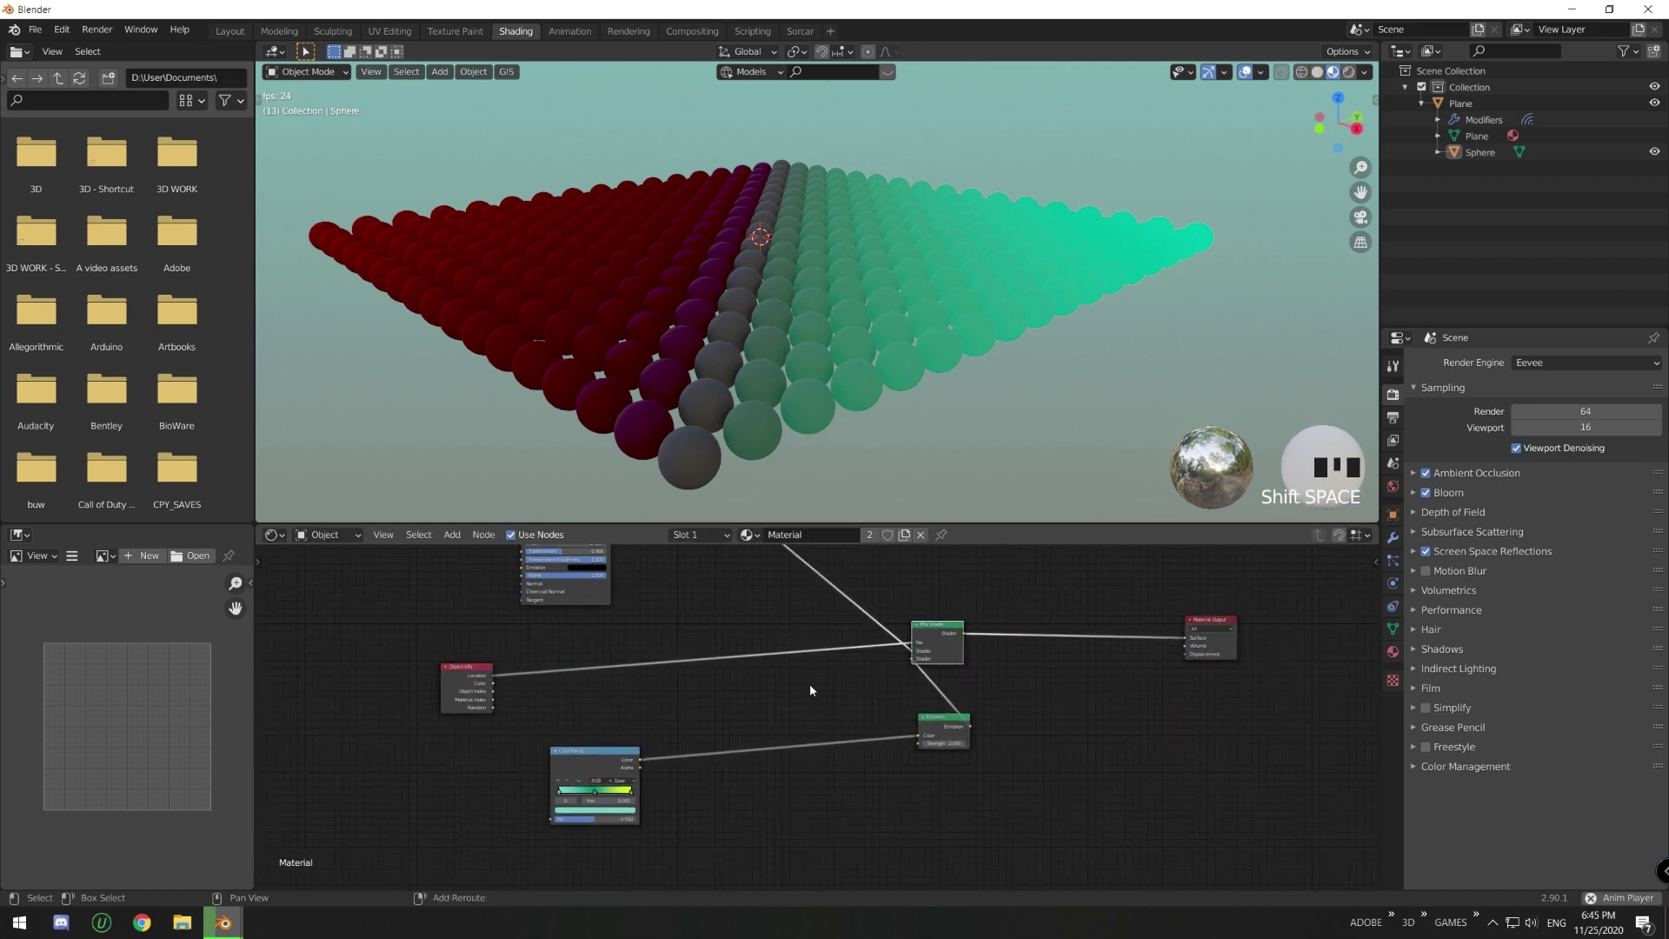
{"action": "middle_click_drag", "start_coordinate": [850, 391], "coordinate": [621, 155]}
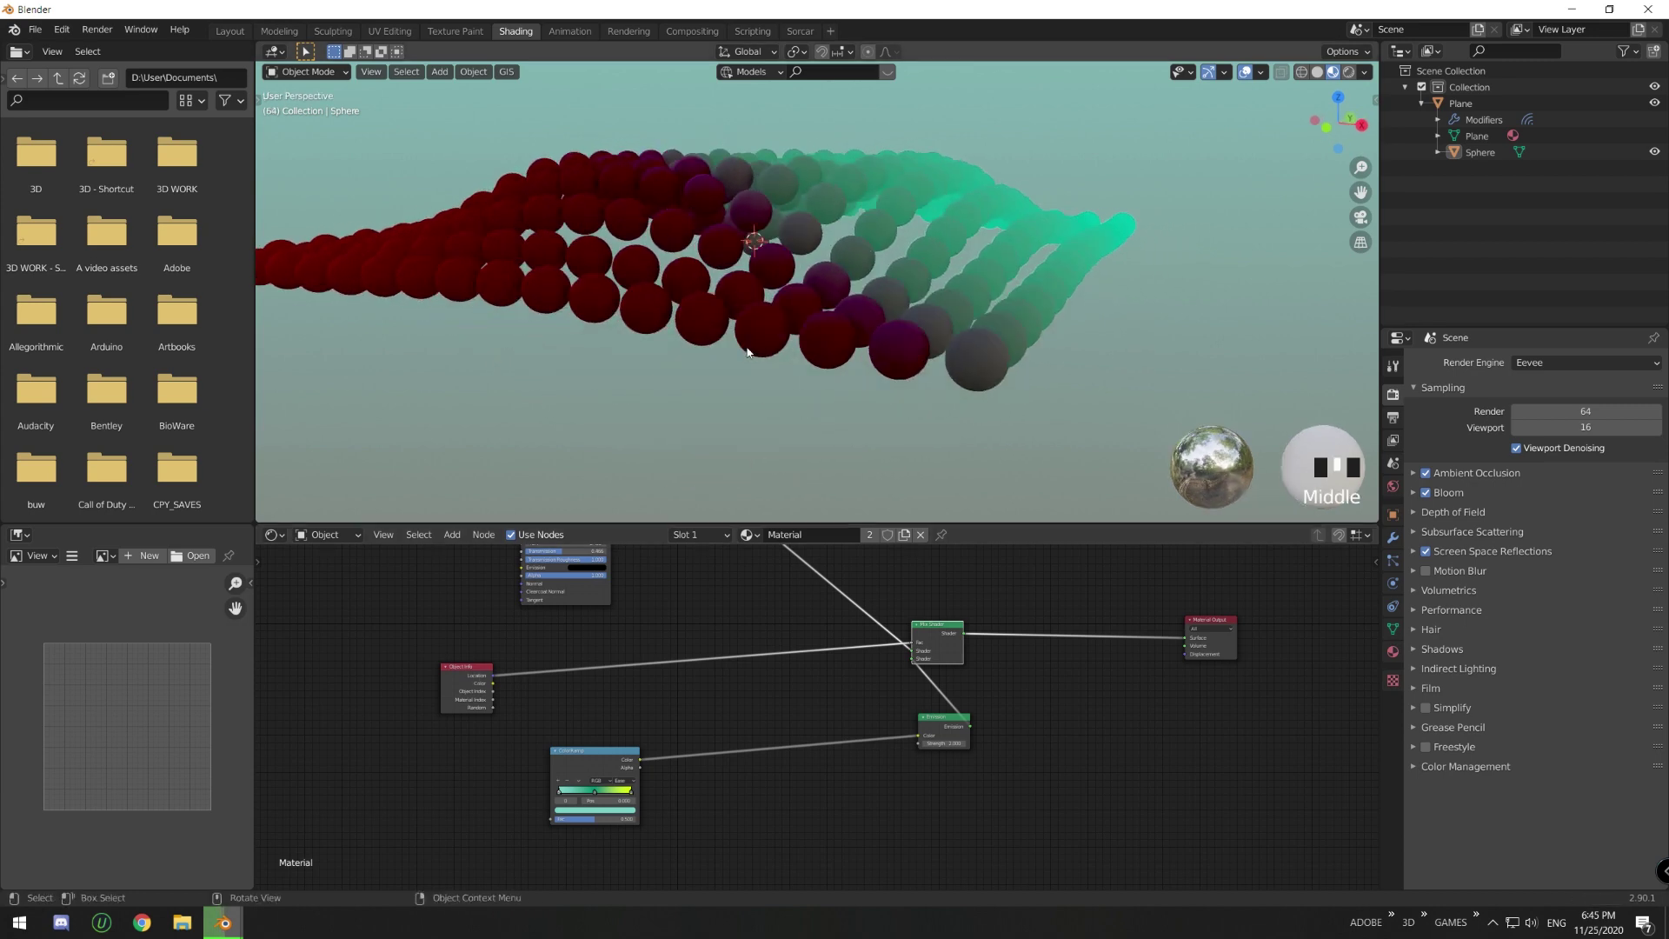
{"action": "middle_click_drag", "start_coordinate": [779, 357], "coordinate": [765, 382]}
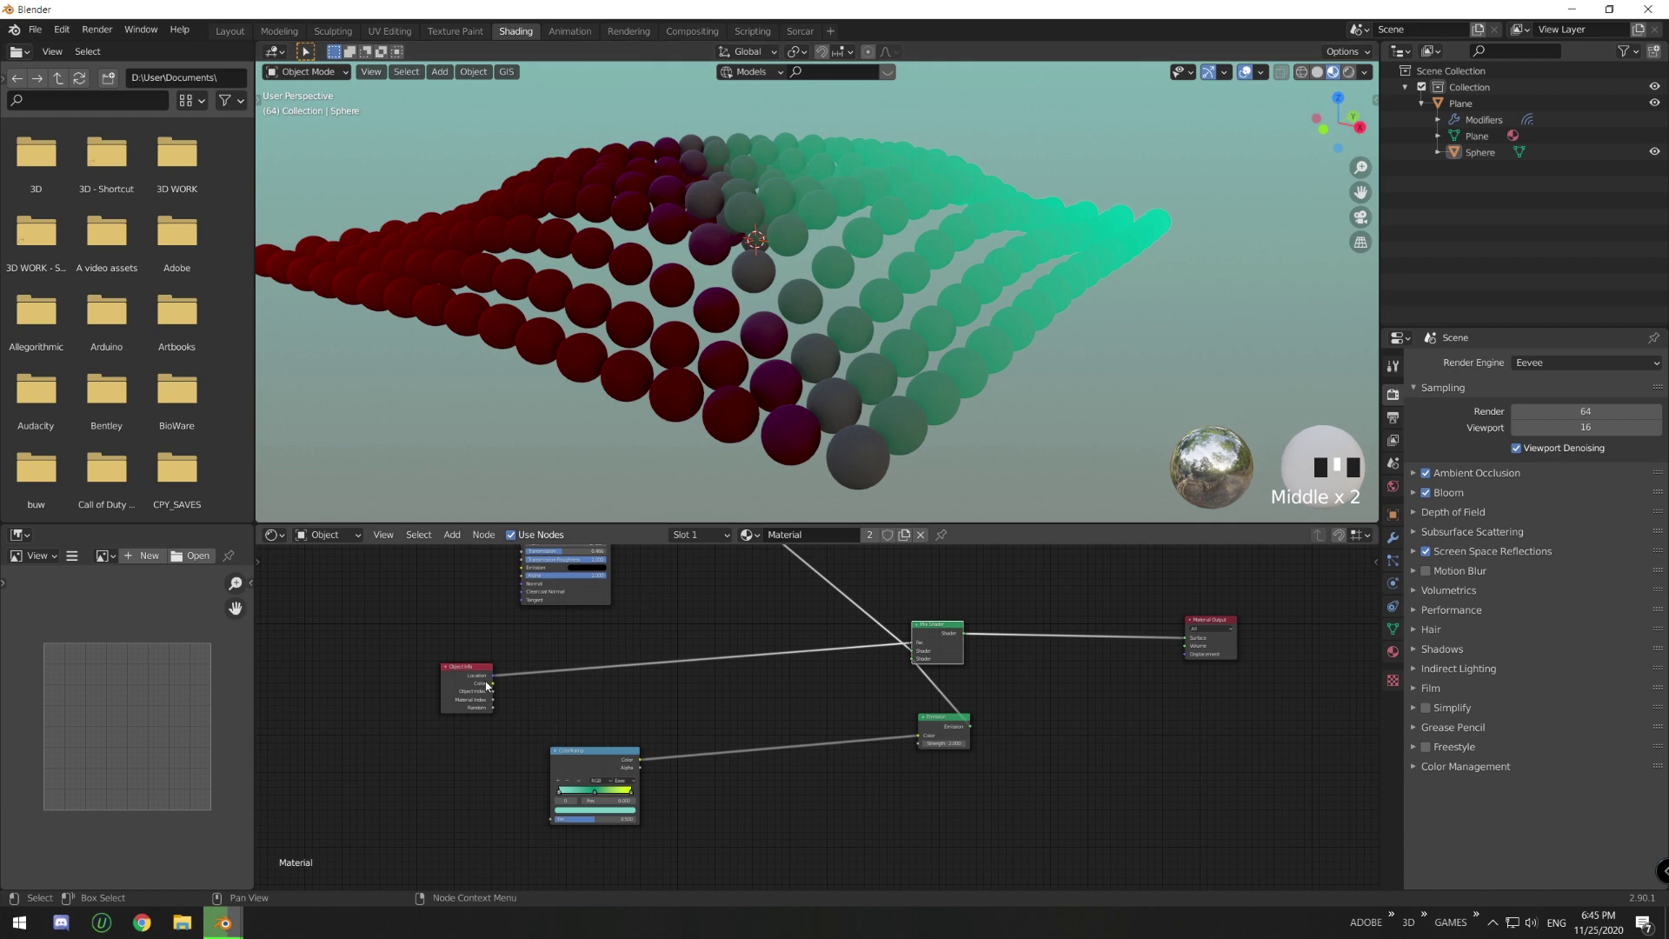
- Insert a Separate XYZ node between Object Info and Mix Shader, and connect its Z output to the Fac input
{"action": "key", "text": "shift+a"}
{"action": "type", "text": "sepa"}
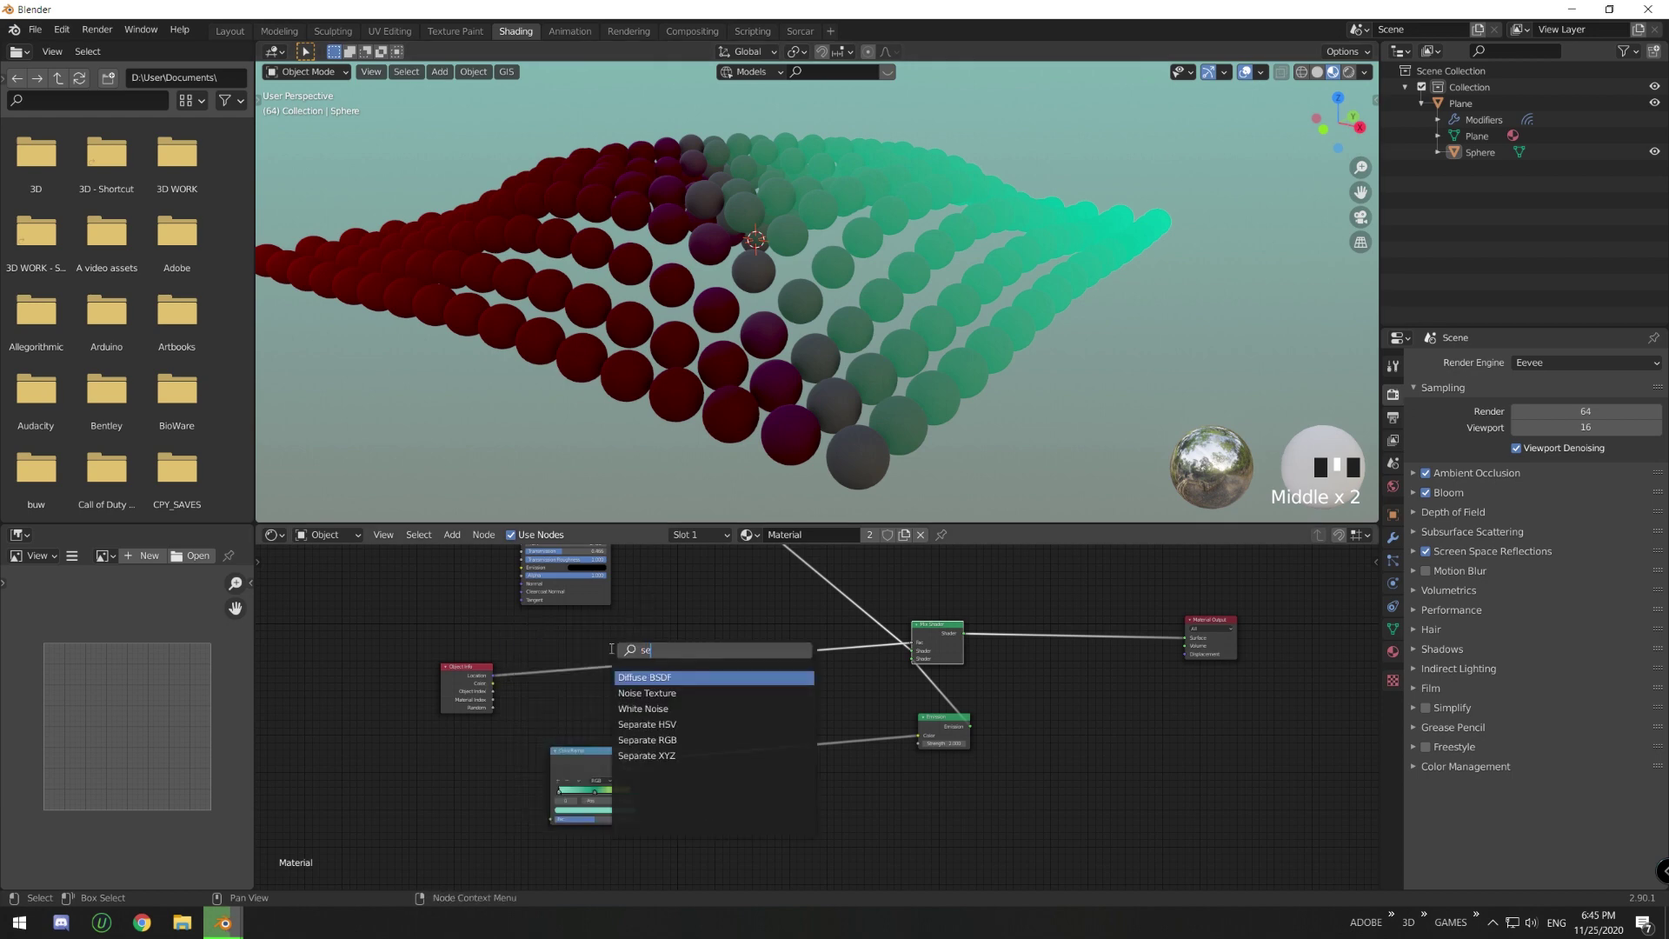
{"action": "key", "text": "Down"}
{"action": "key", "text": "Down"}
{"action": "key", "text": "Return"}
{"action": "left_click", "coordinate": [611, 650]}
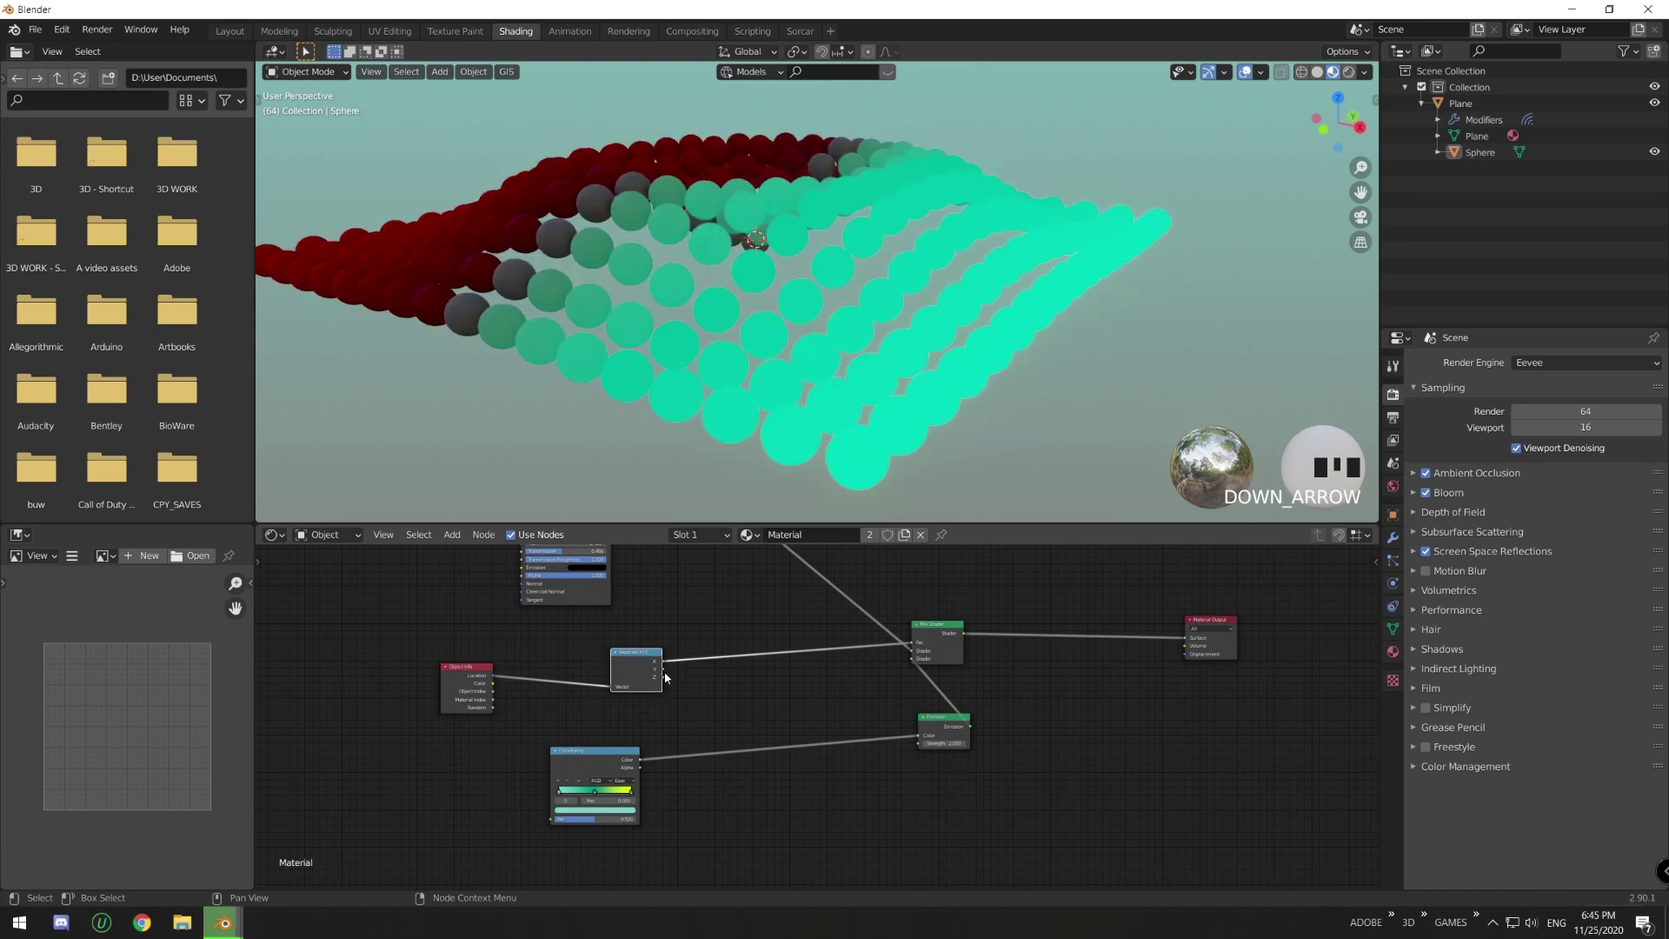
{"action": "left_click_drag", "start_coordinate": [663, 678], "coordinate": [928, 642]}
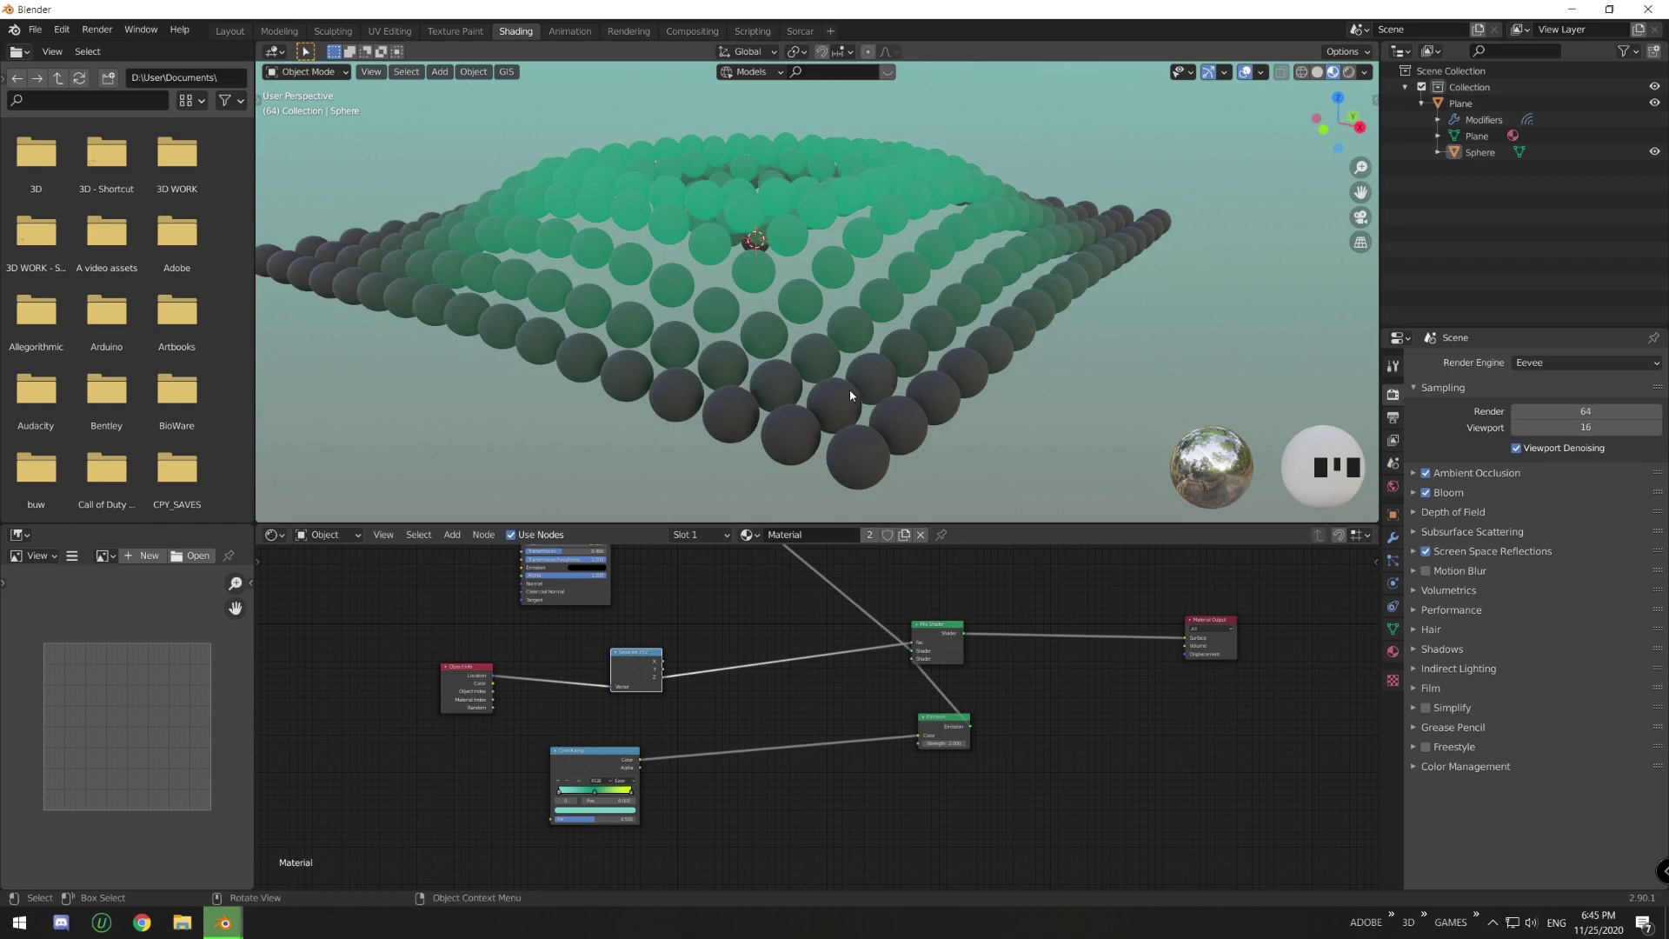
- Inspect the height-driven glow from several angles, and replay the wave animation from the first frame
{"action": "middle_click_drag", "start_coordinate": [848, 389], "coordinate": [893, 315]}
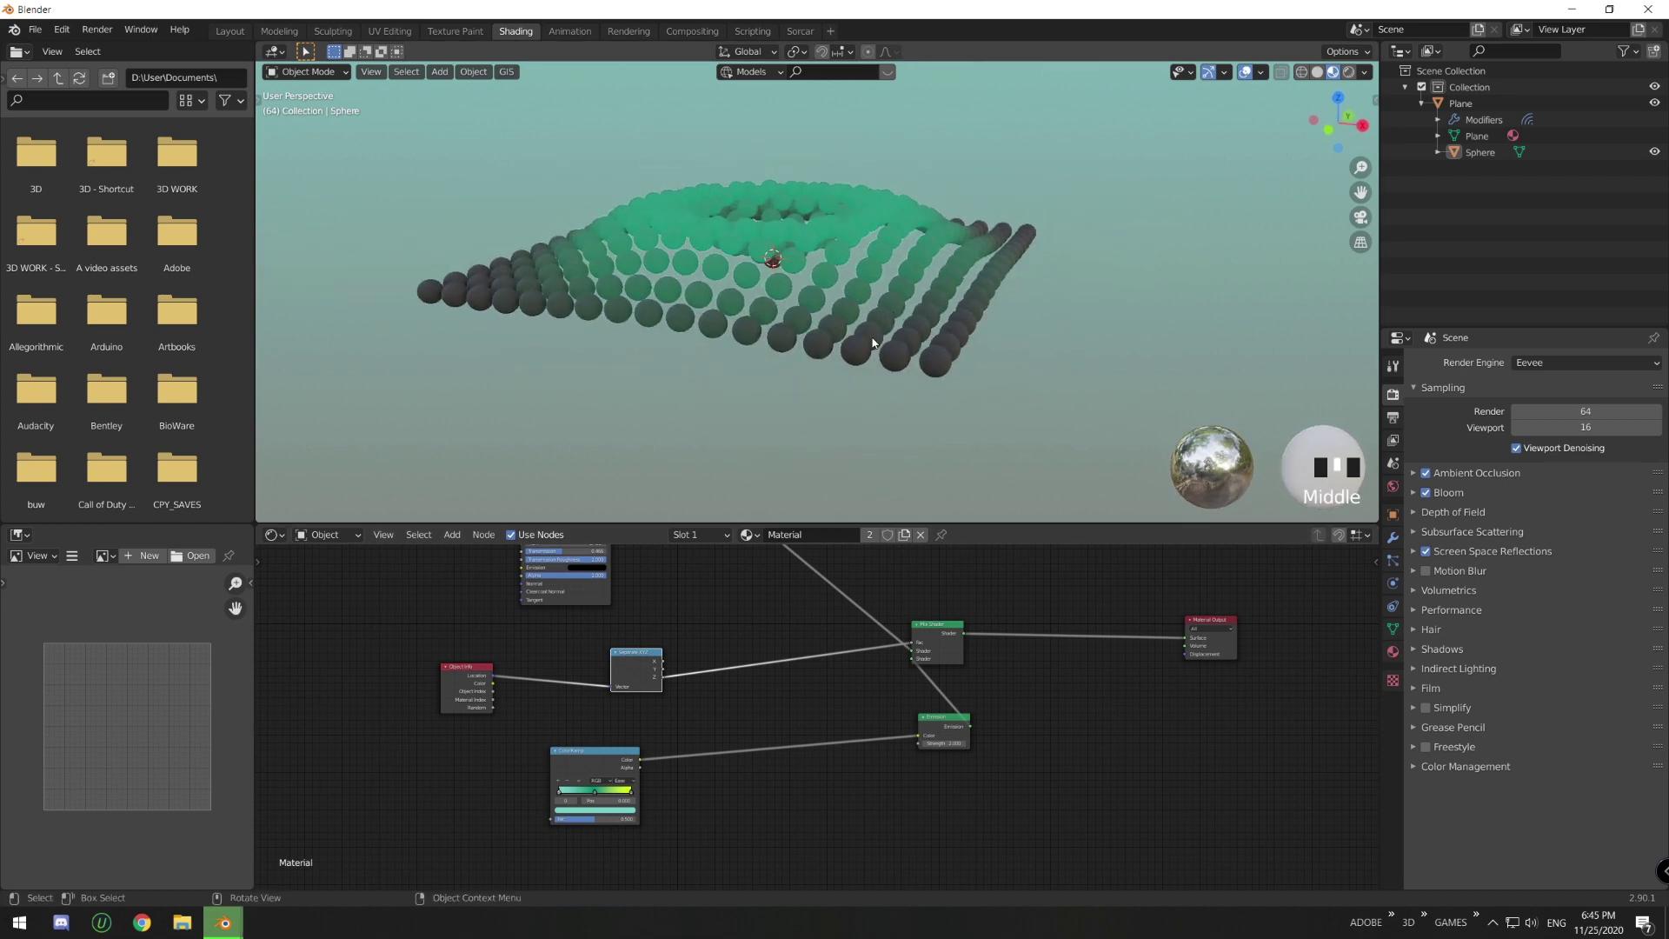
{"action": "key", "text": "KP_1"}
{"action": "middle_click_drag", "start_coordinate": [966, 271], "coordinate": [949, 322]}
{"action": "key", "text": "shift+Left"}
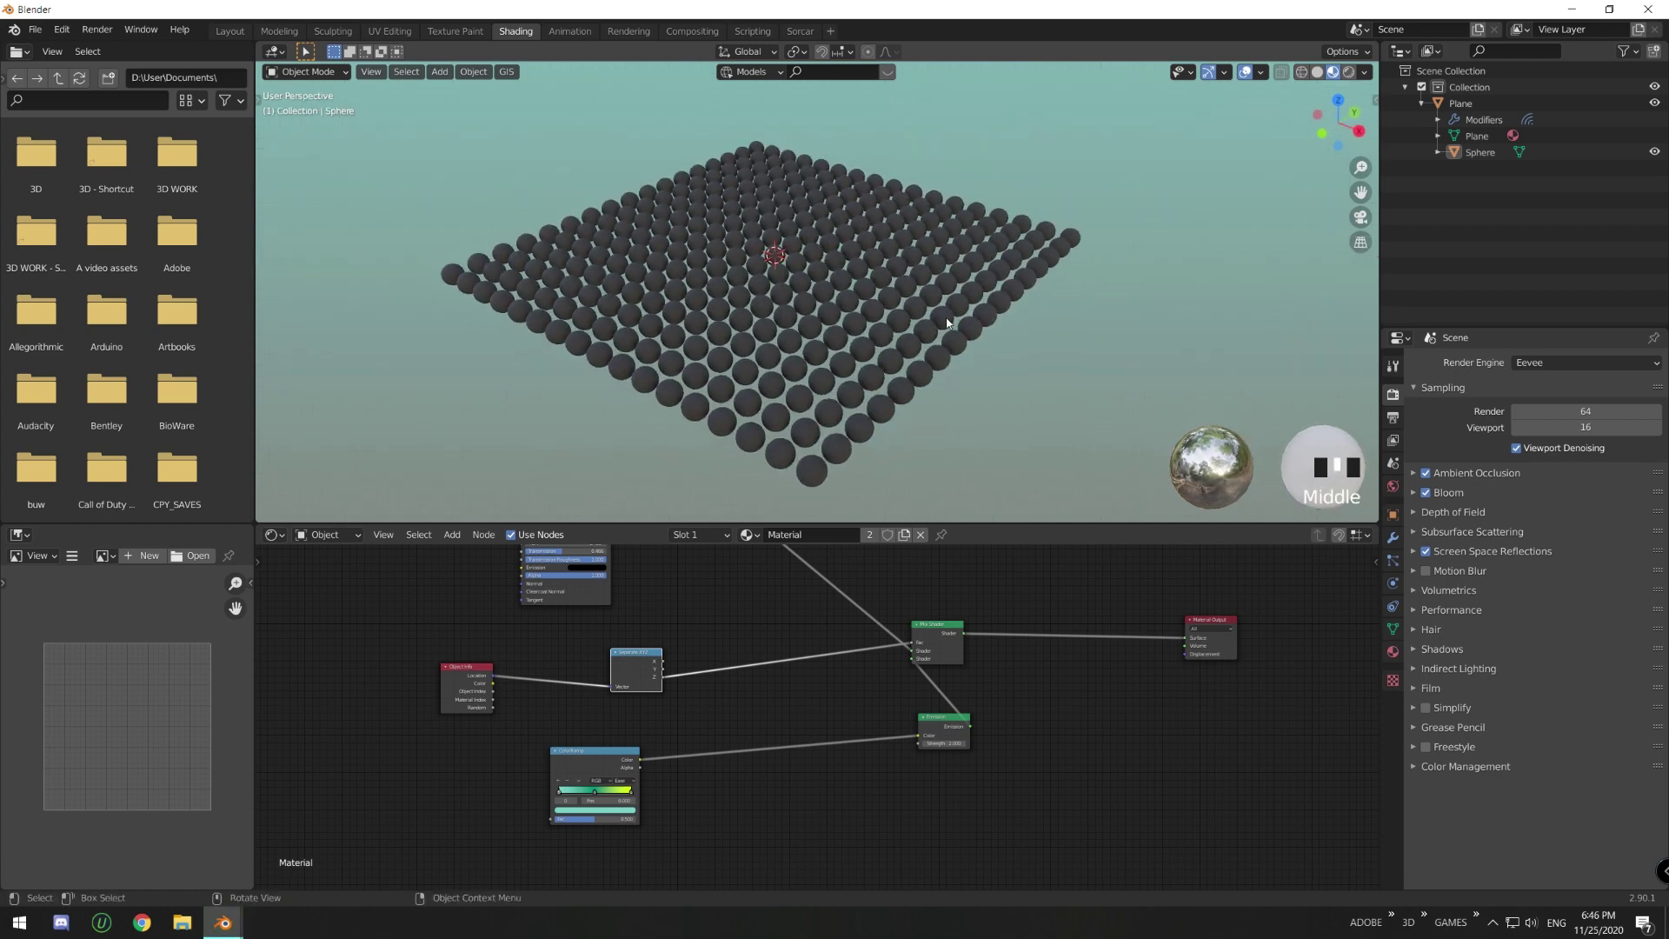
{"action": "key", "text": "shift+space"}
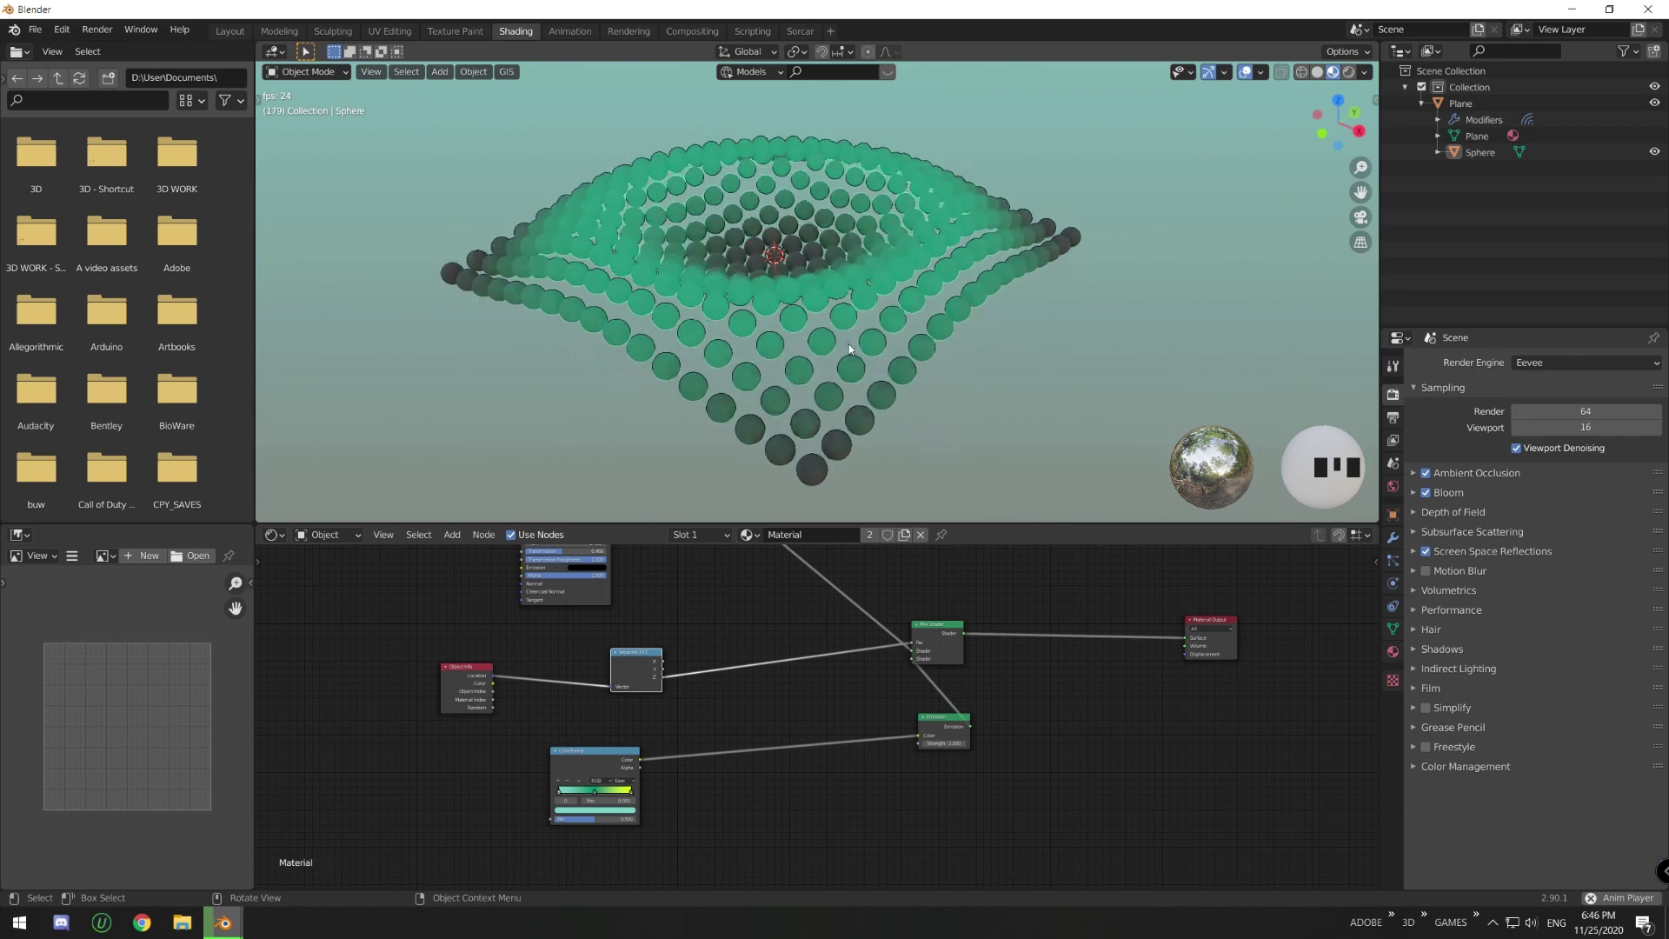
{"action": "scroll", "coordinate": [992, 704], "scroll_direction": "down", "scroll_amount": 1}
{"action": "scroll", "coordinate": [993, 703], "scroll_direction": "down", "scroll_amount": 4}
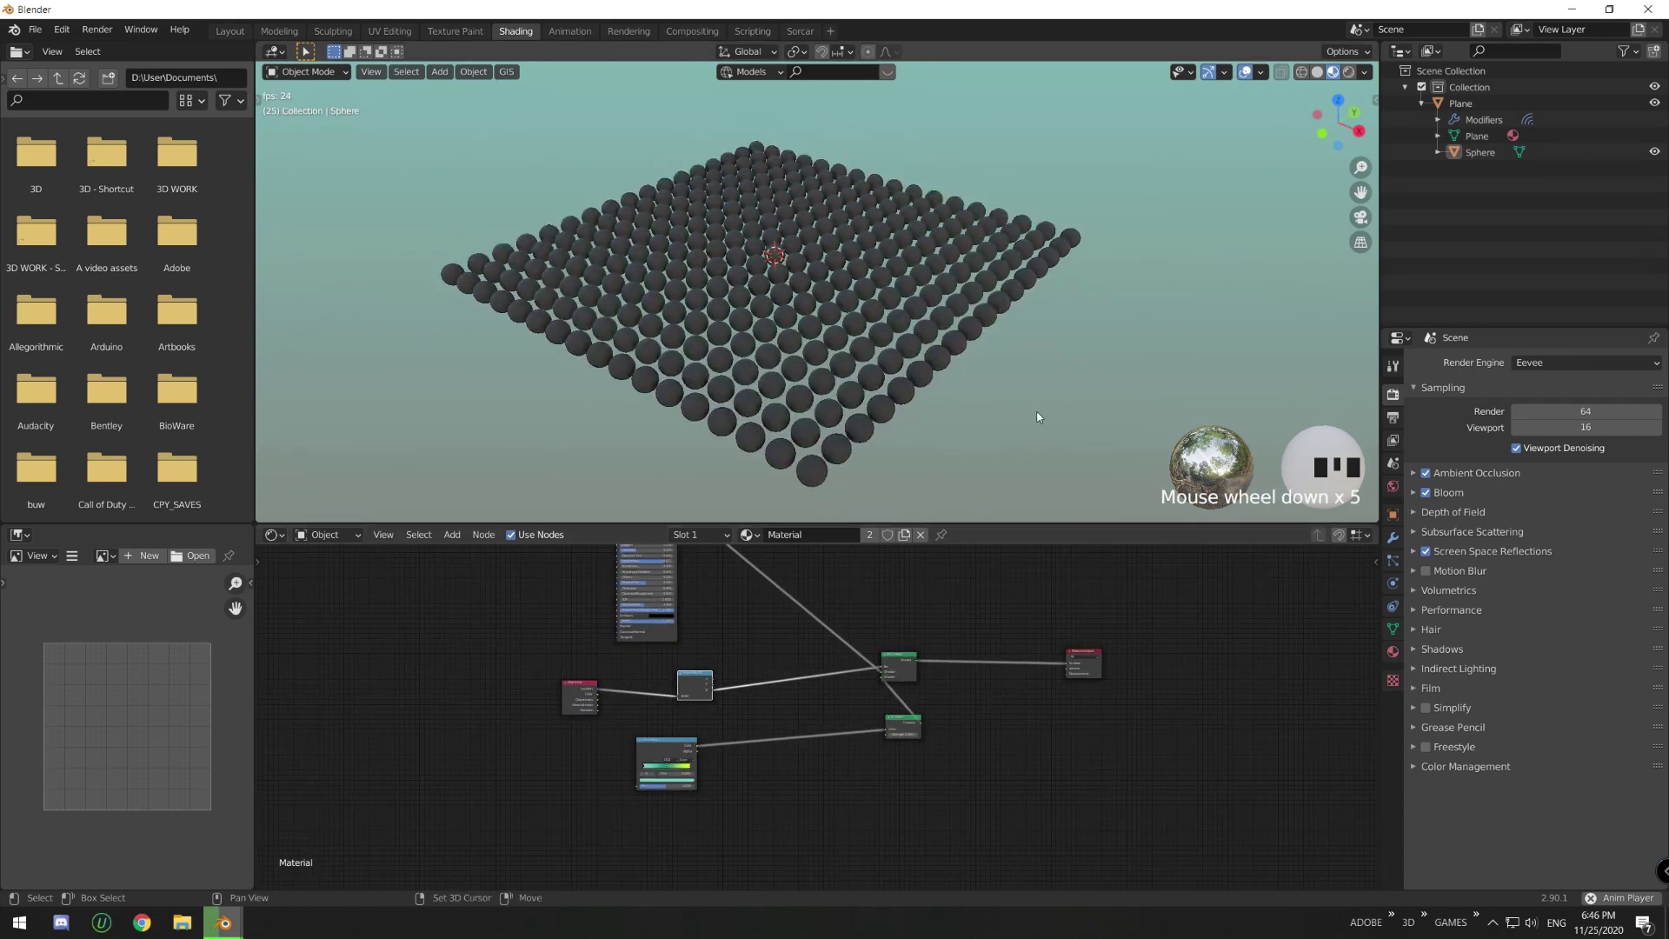
{"action": "key", "text": "shift+space"}
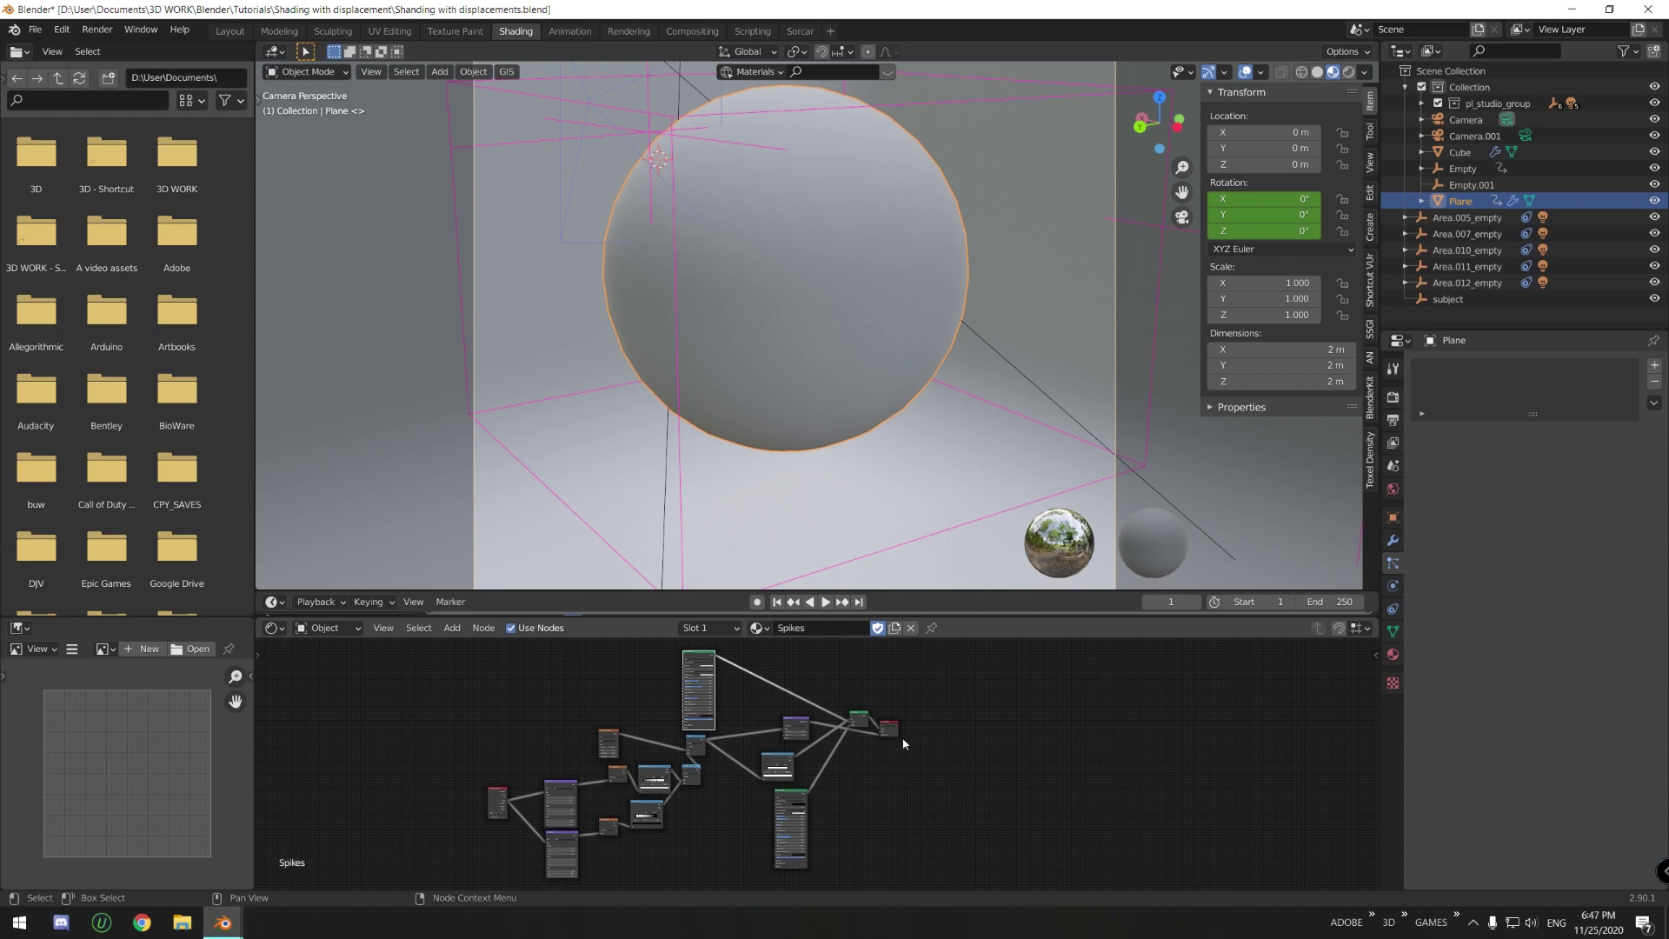
- Examine the Displacement link into the Spikes material's output and show the scene's render settings
{"action": "scroll", "coordinate": [904, 741], "scroll_direction": "up", "scroll_amount": 8}
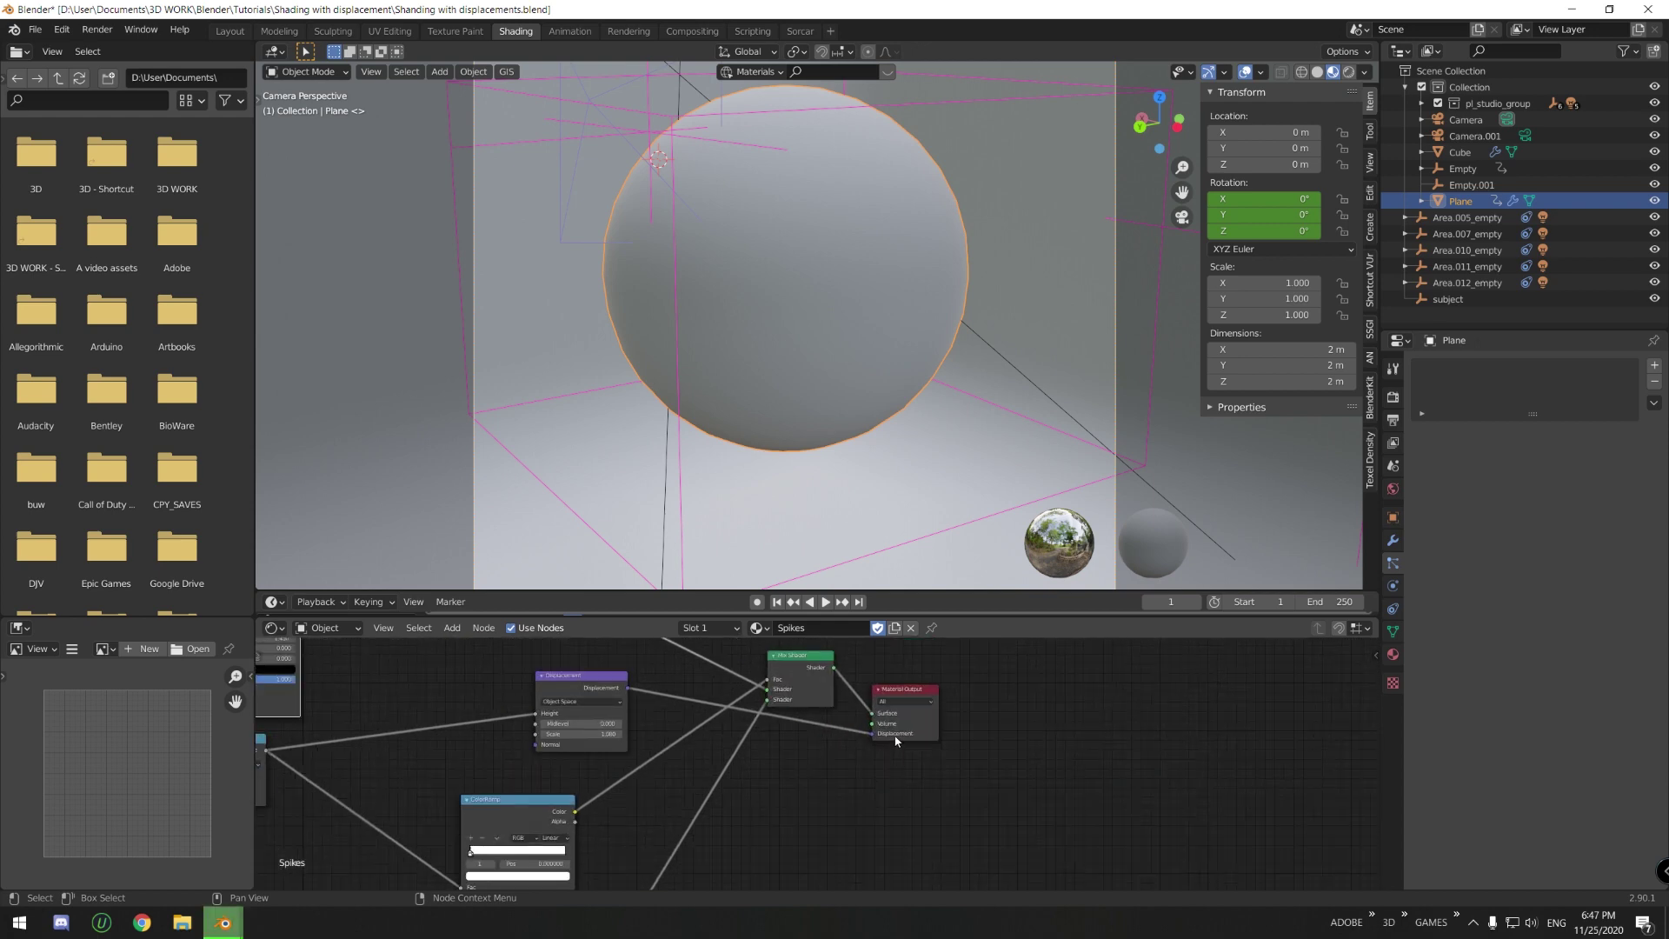
{"action": "left_click", "coordinate": [1393, 400]}
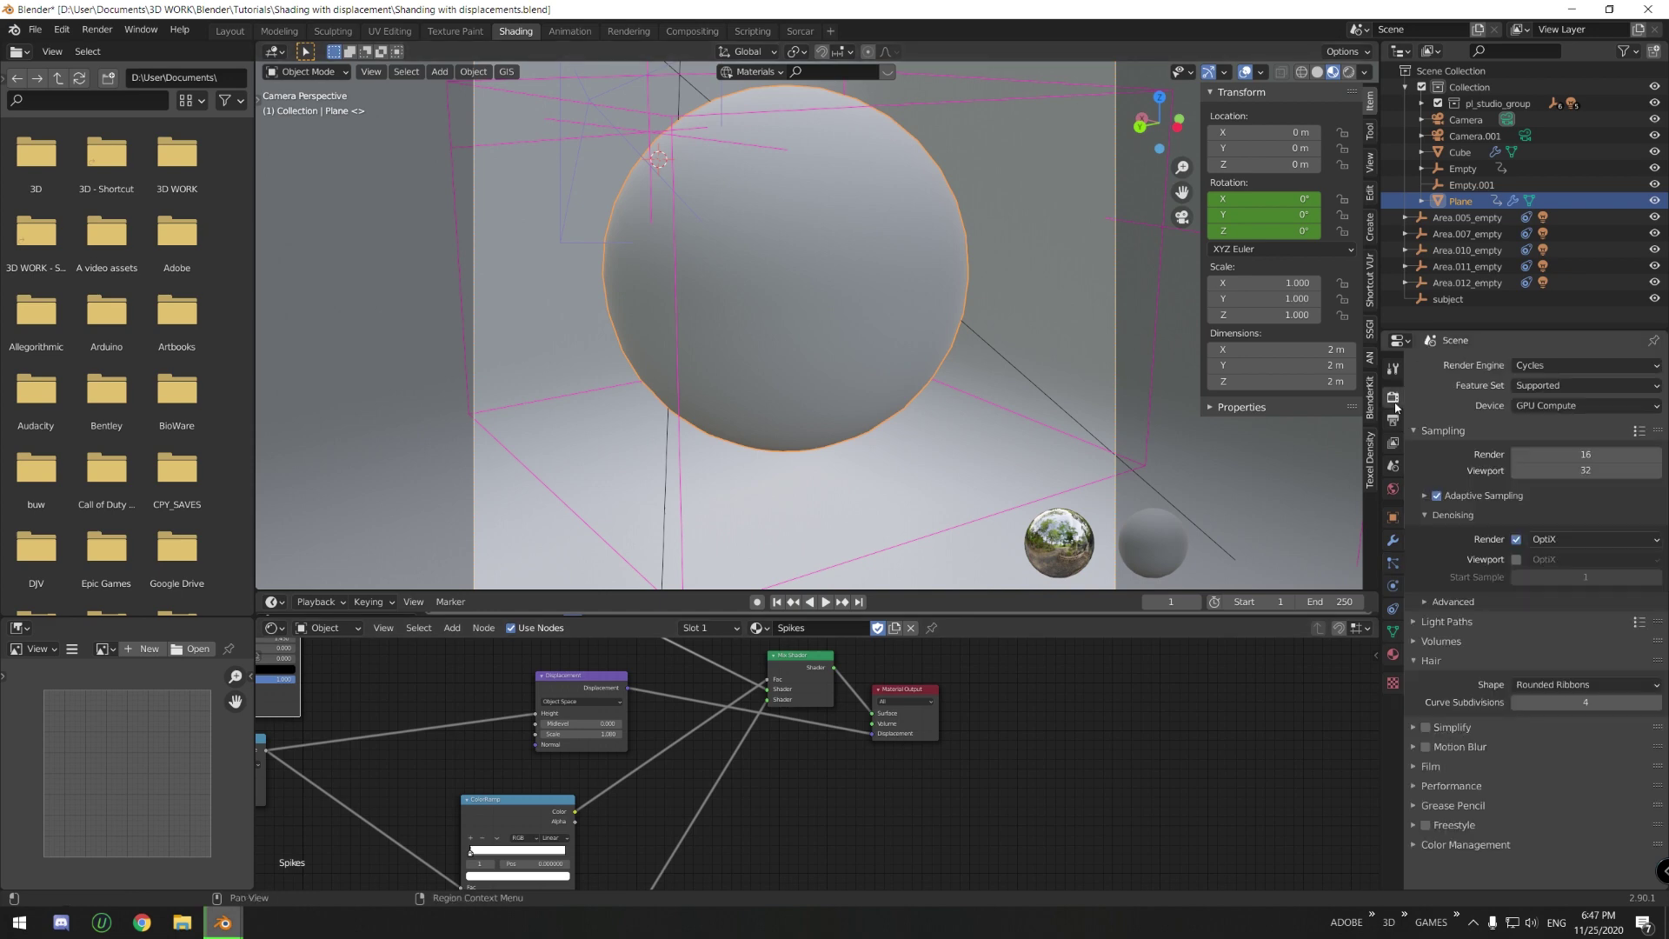
{"action": "key", "text": "Home"}
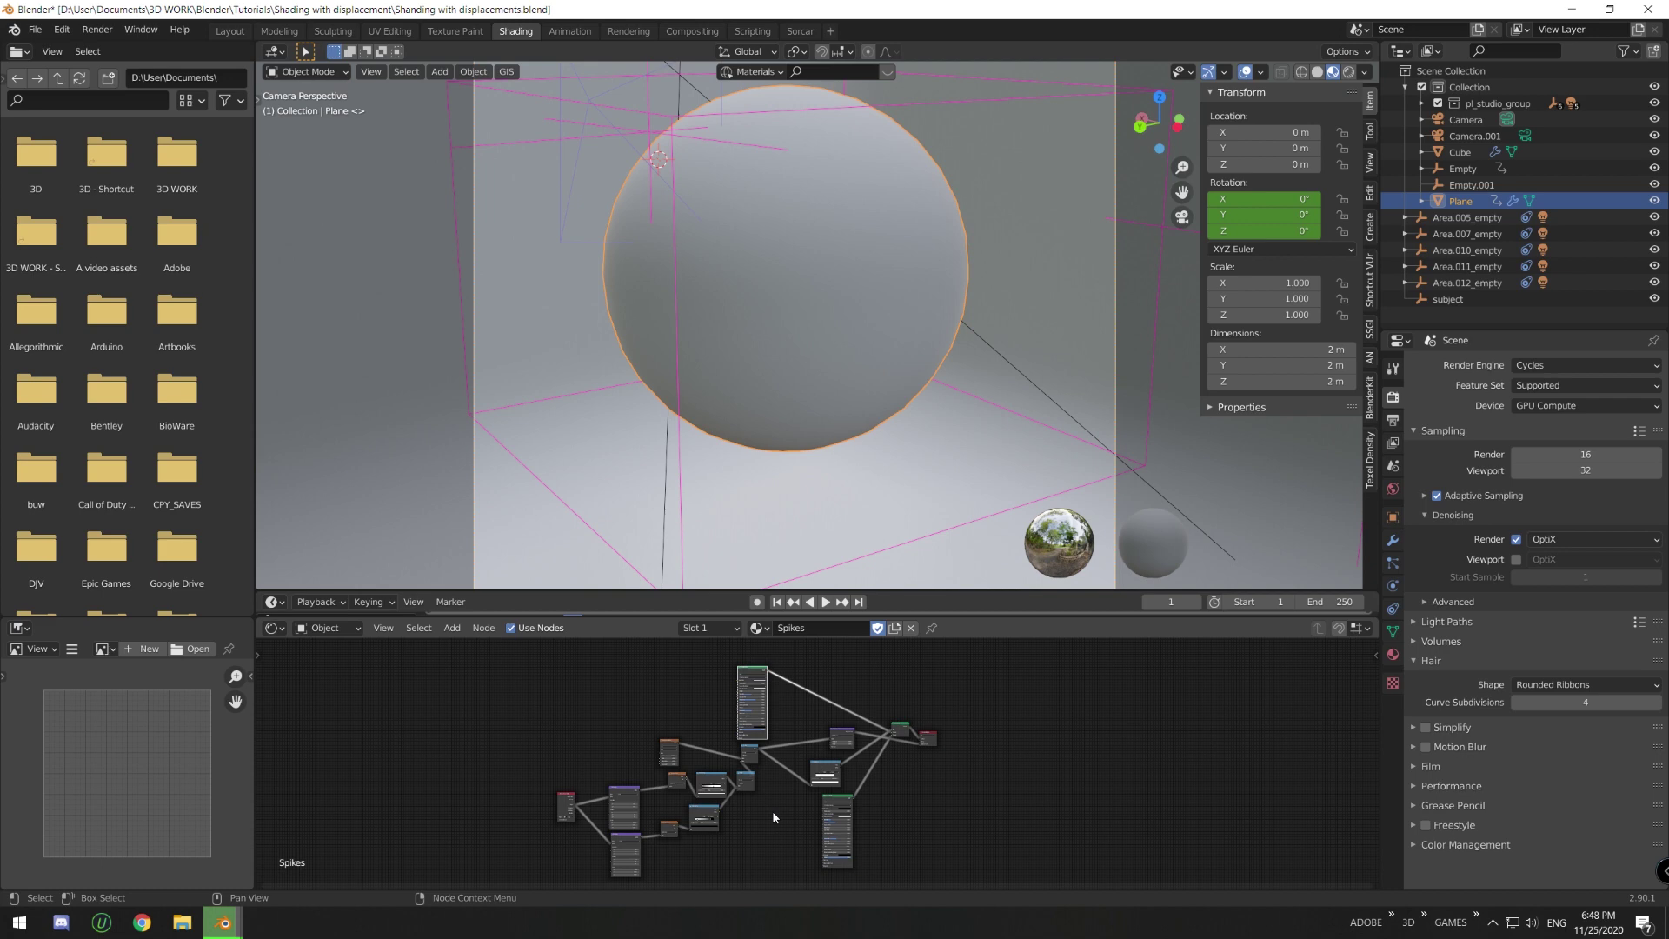
- Examine the Spikes node setup around the Mix Shader and play the animation on the sphere
{"action": "scroll", "coordinate": [727, 816], "scroll_direction": "up", "scroll_amount": 3}
{"action": "scroll", "coordinate": [751, 827], "scroll_direction": "down", "scroll_amount": 1}
{"action": "scroll", "coordinate": [765, 776], "scroll_direction": "up", "scroll_amount": 9}
{"action": "middle_click_drag", "start_coordinate": [797, 695], "coordinate": [677, 763]}
{"action": "scroll", "coordinate": [721, 788], "scroll_direction": "up", "scroll_amount": 4}
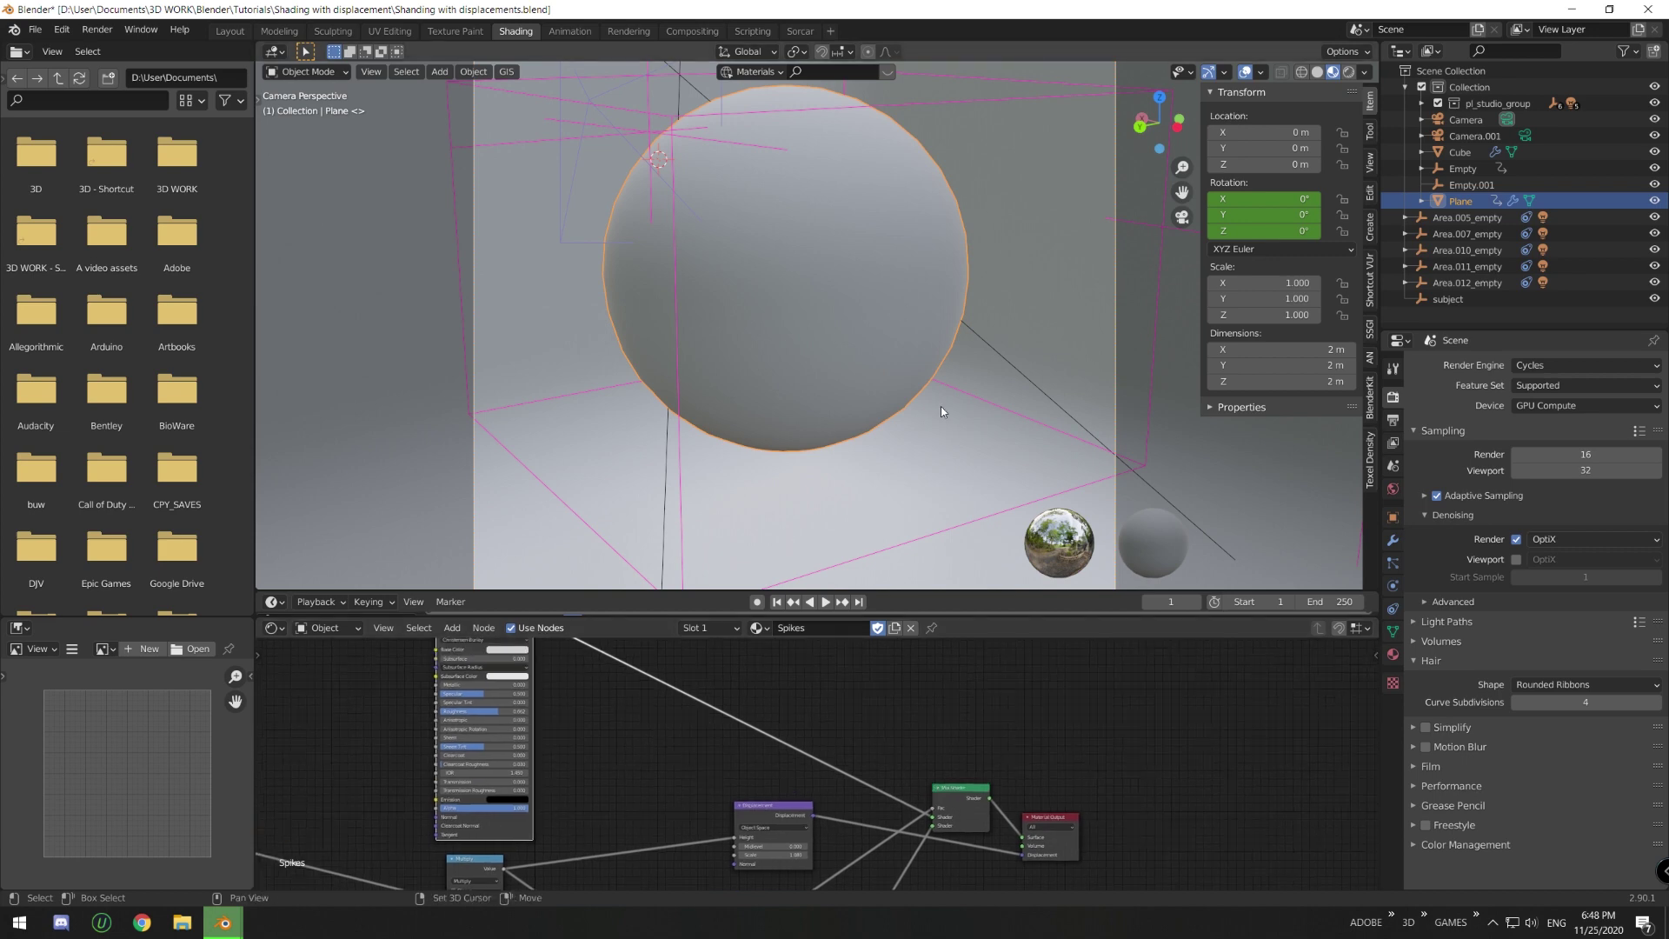
{"action": "key", "text": "space"}
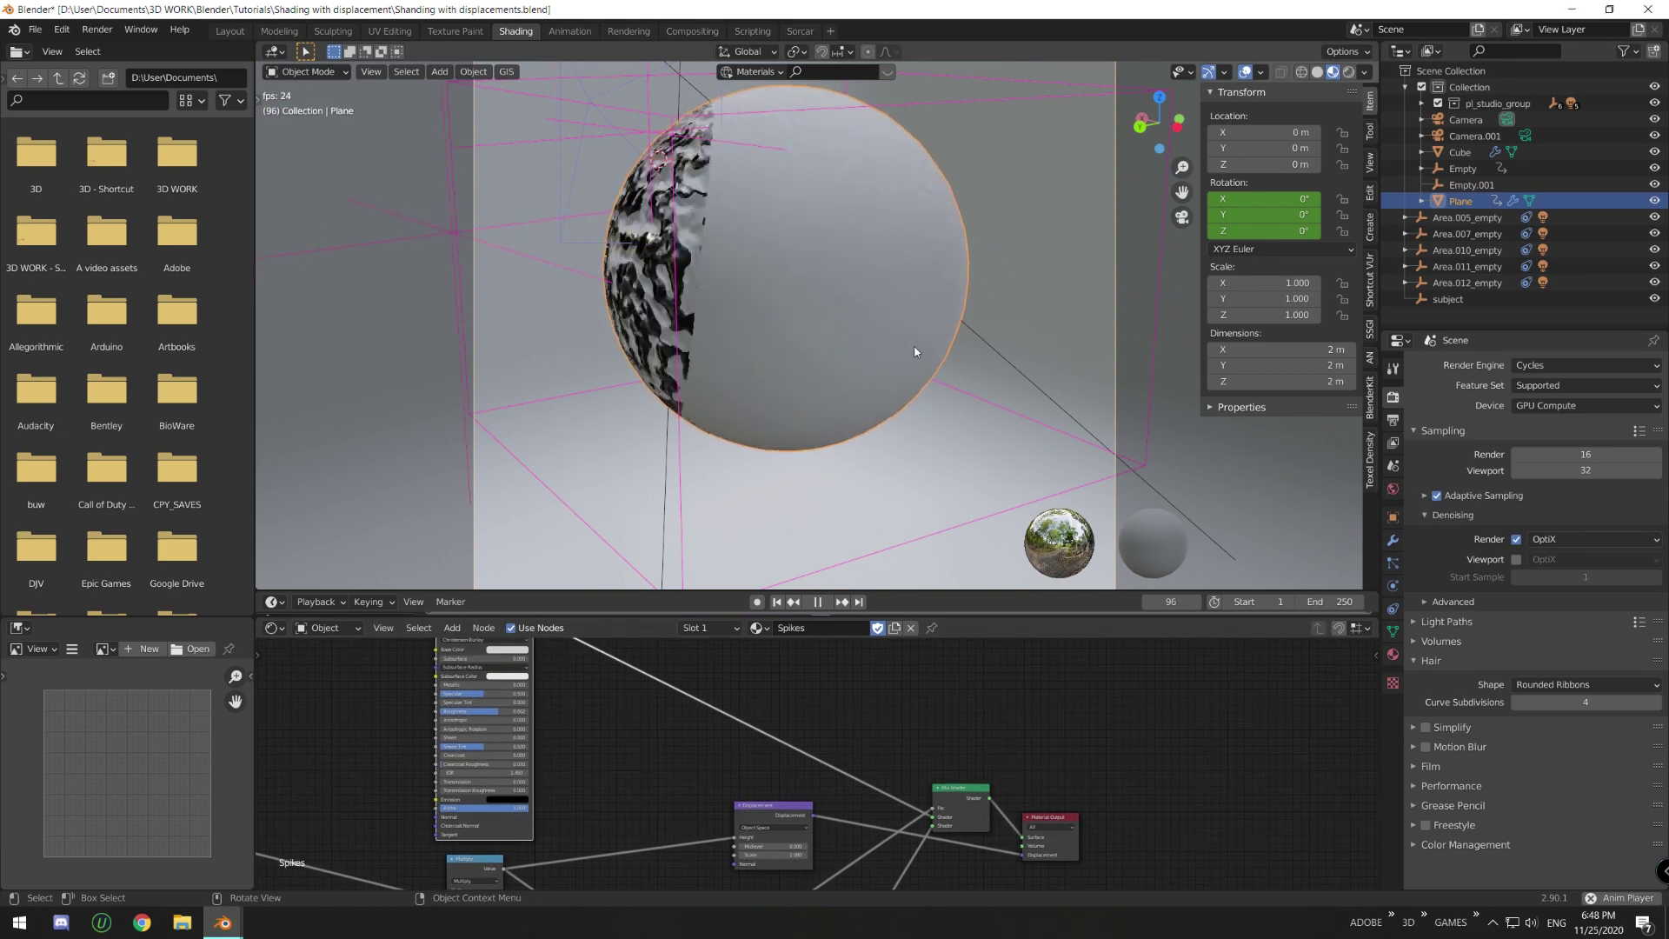
{"action": "key", "text": "space"}
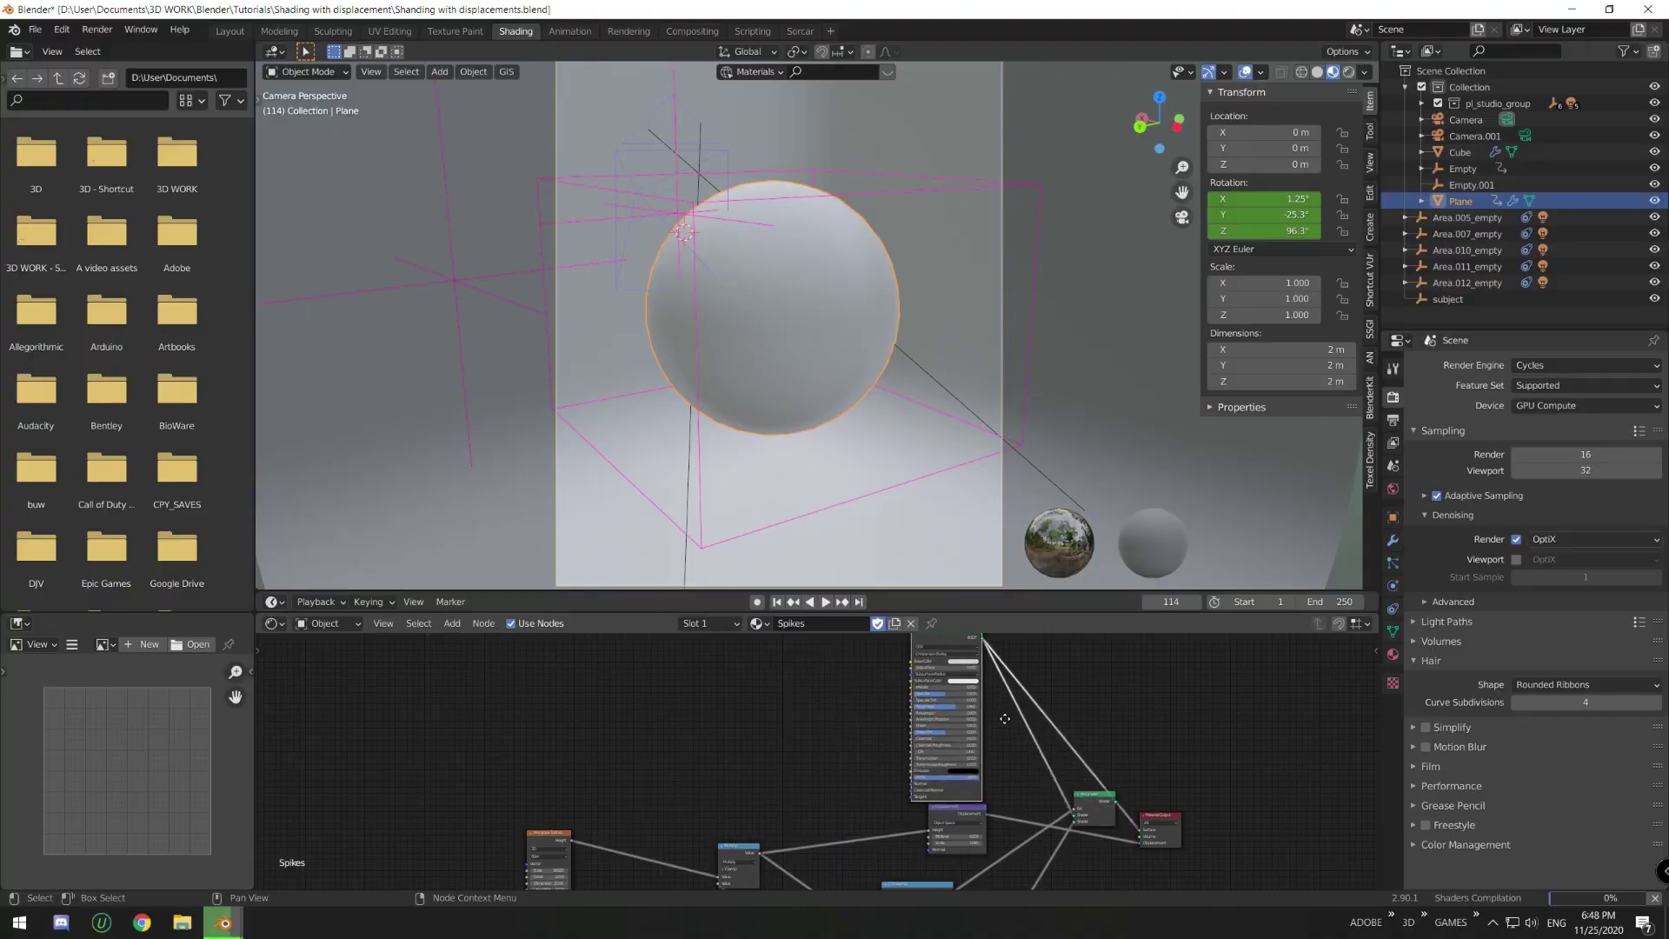
- Preview the upper Principled BSDF and the Mix Shader of the Spikes material on the sphere
{"action": "middle_click_drag", "start_coordinate": [1004, 718], "coordinate": [947, 711]}
{"action": "mouse_move", "coordinate": [837, 693]}
{"action": "left_mouse_down"}
{"action": "mouse_move", "coordinate": [880, 681]}
{"action": "mouse_move", "coordinate": [846, 684]}
{"action": "left_mouse_up"}
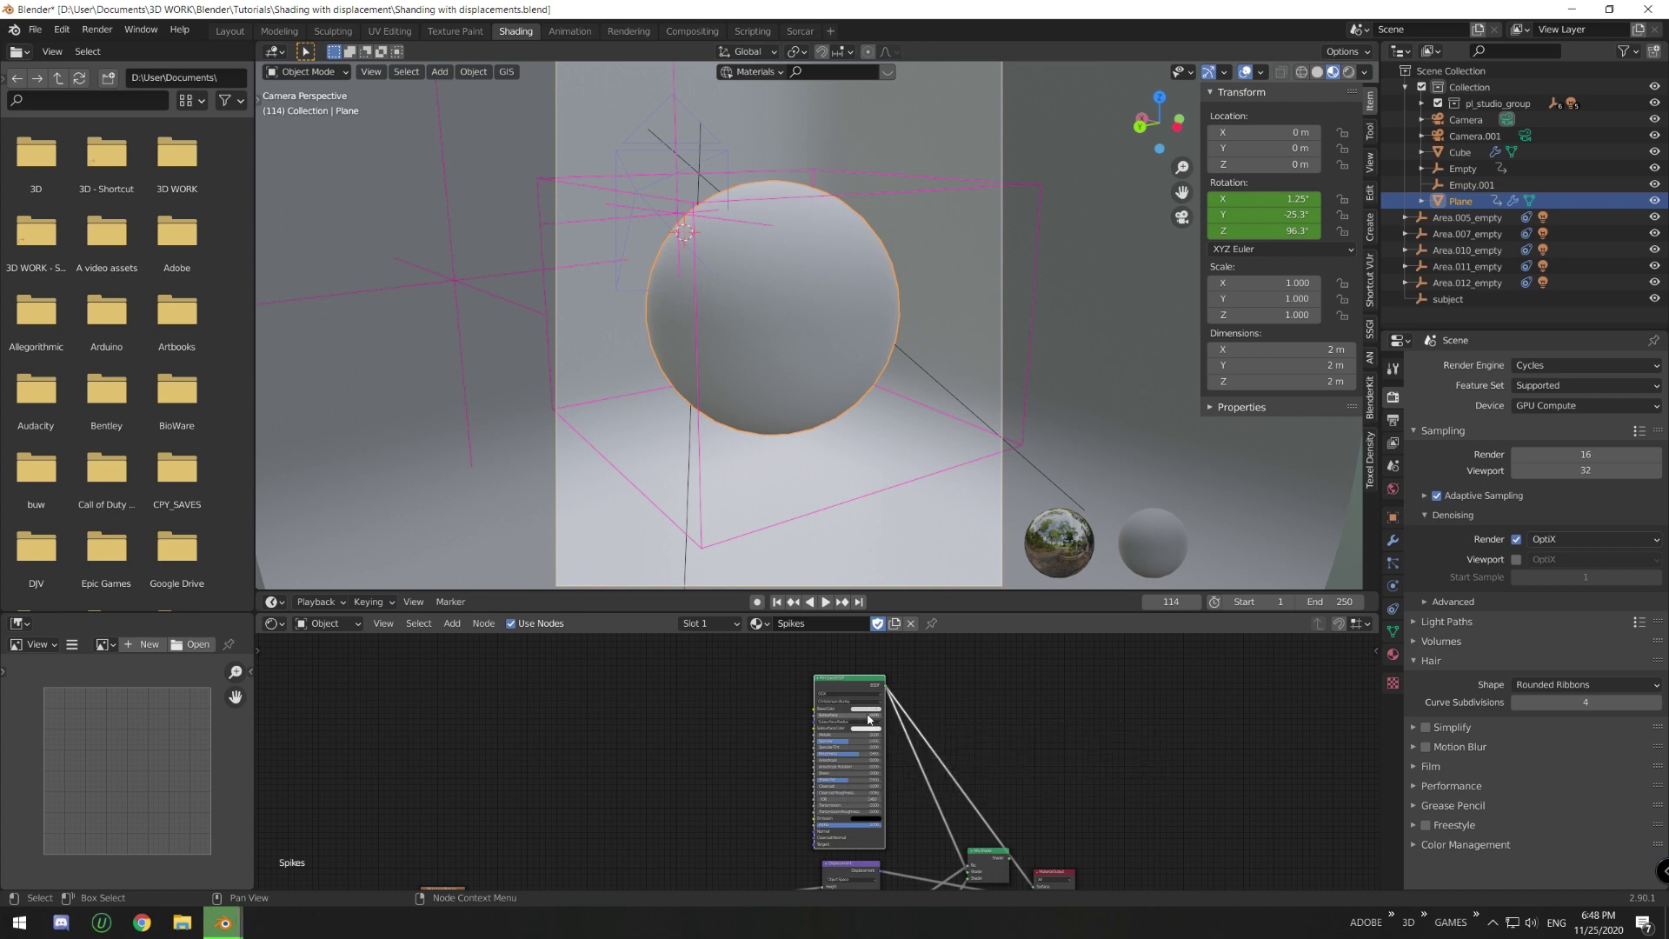
{"action": "middle_click_drag", "start_coordinate": [945, 735], "coordinate": [922, 653]}
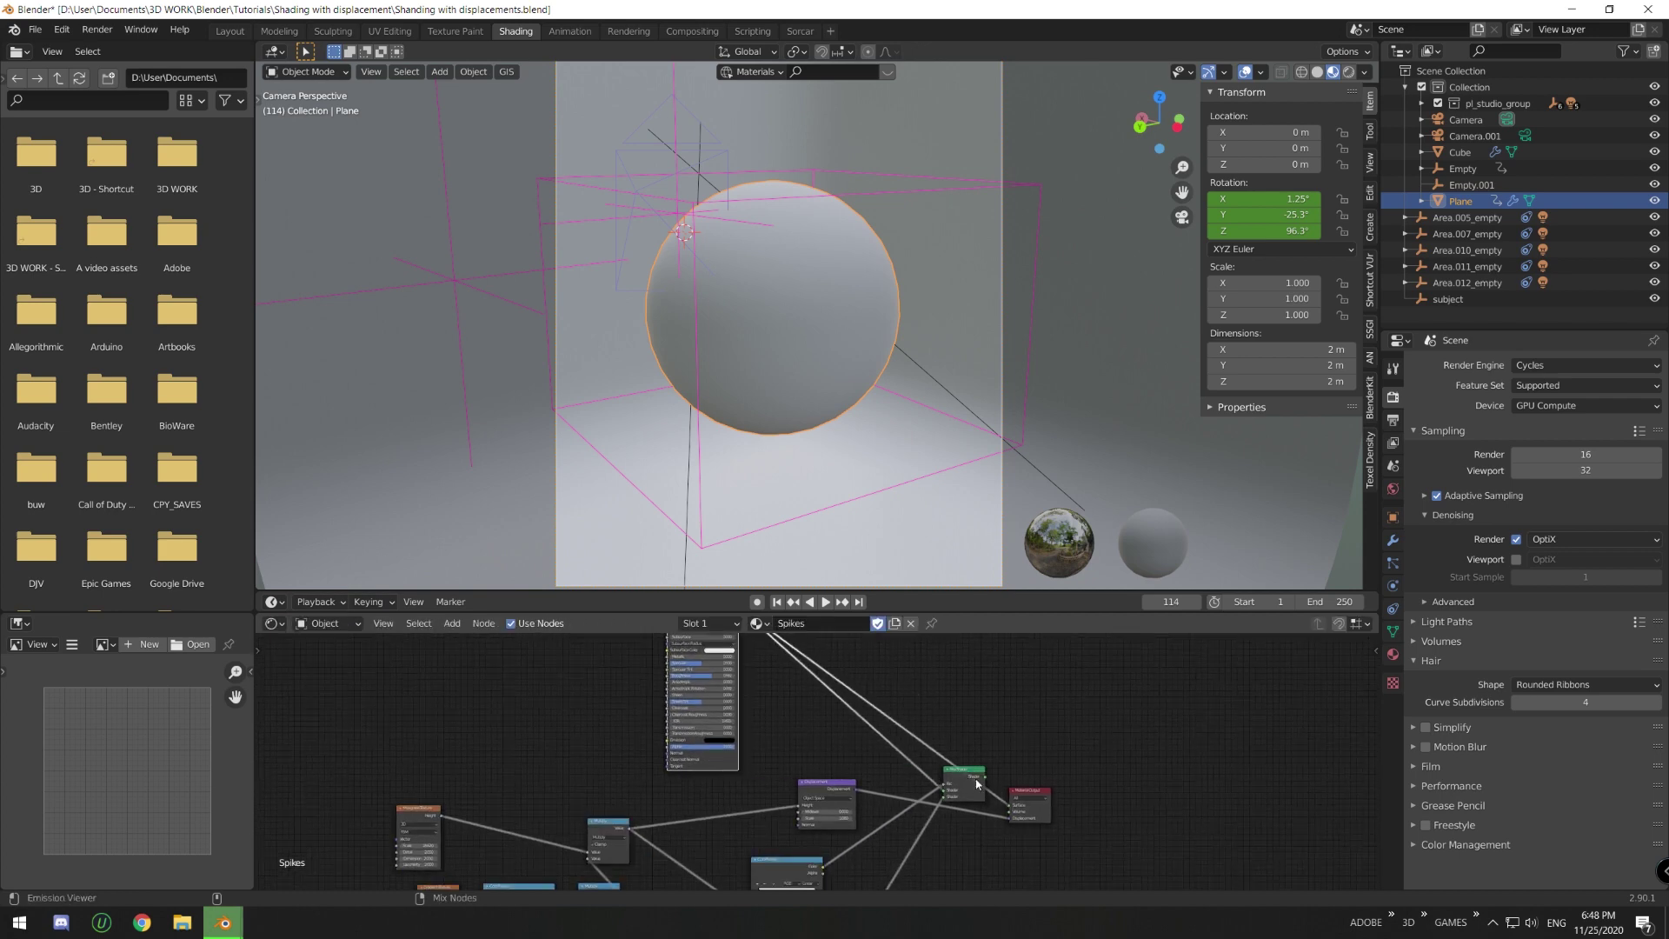
{"action": "scroll", "coordinate": [1000, 776], "scroll_direction": "up", "scroll_amount": 3}
{"action": "scroll", "coordinate": [1021, 745], "scroll_direction": "down", "scroll_amount": 2}
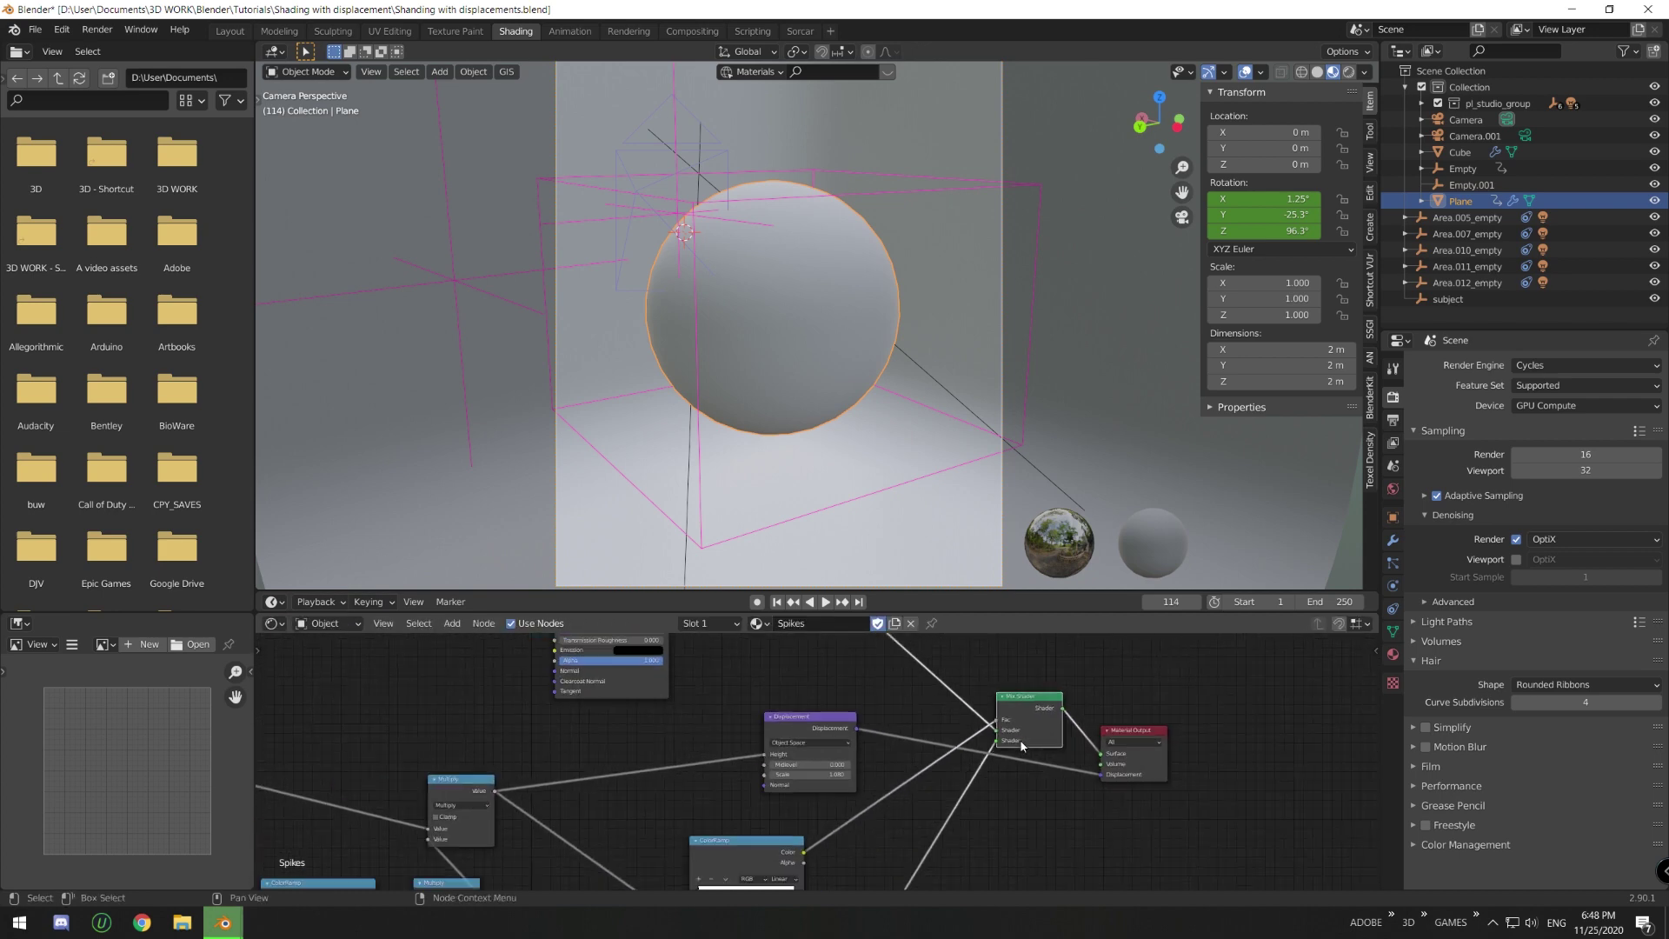
- Preview the lower, black Principled BSDF of the Spikes material on the sphere
{"action": "middle_click_drag", "start_coordinate": [1015, 786], "coordinate": [1086, 638]}
{"action": "scroll", "coordinate": [956, 753], "scroll_direction": "down", "scroll_amount": 1}
{"action": "middle_click_drag", "start_coordinate": [951, 756], "coordinate": [980, 710]}
{"action": "left_click", "coordinate": [886, 741], "text": "ctrl+shift"}
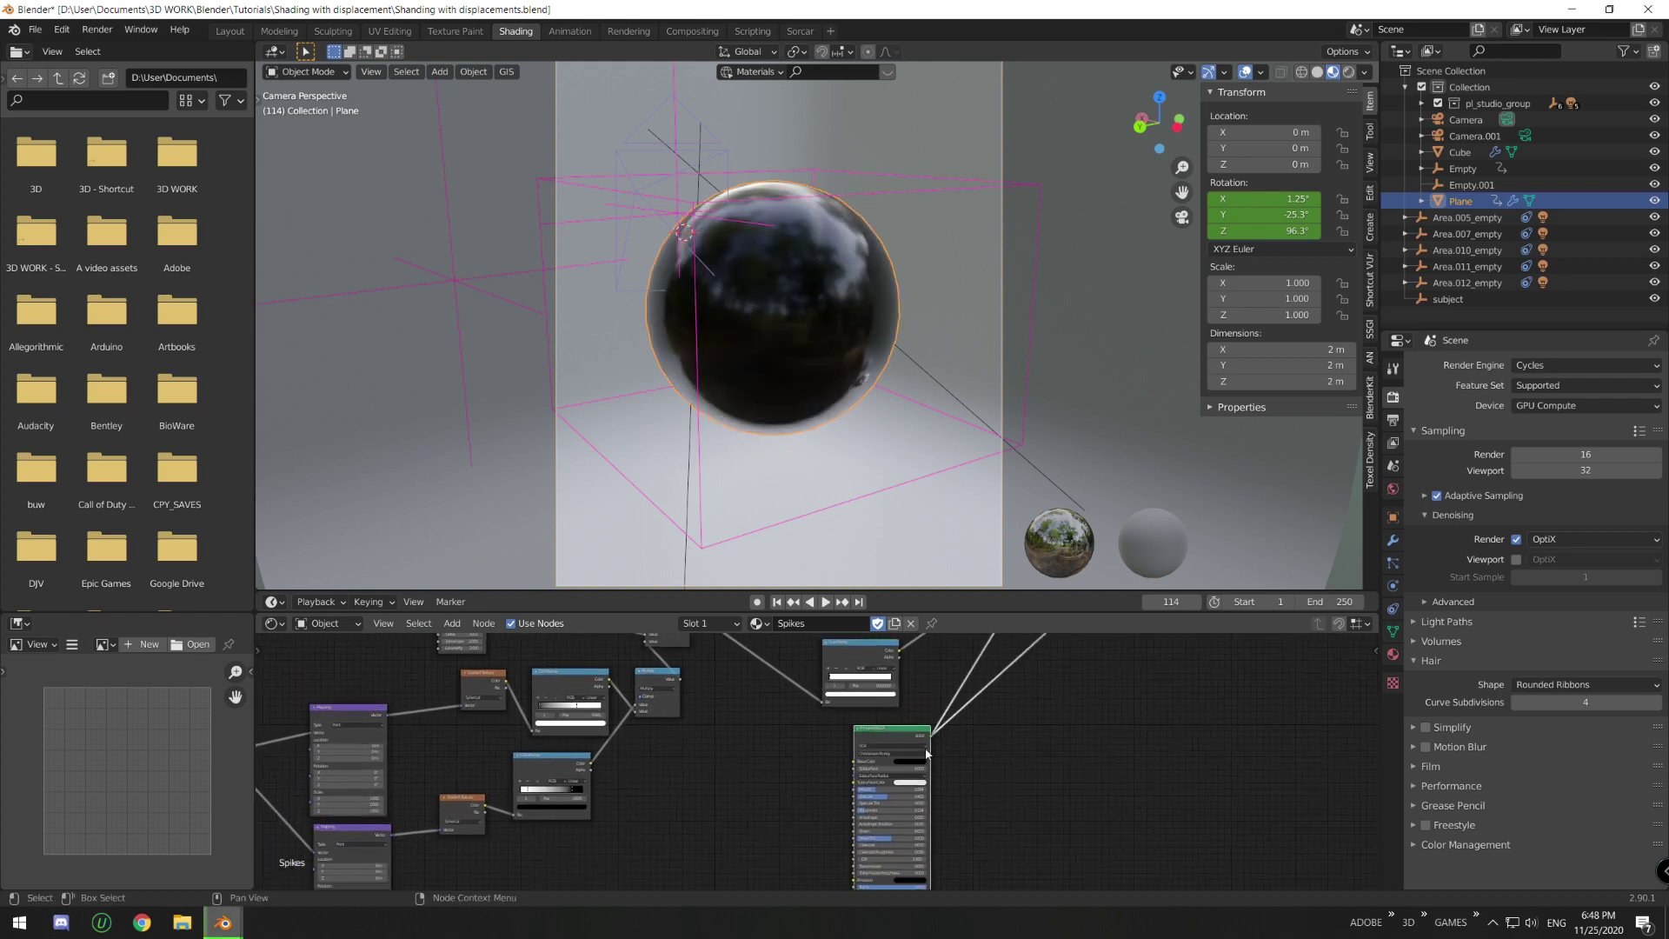
- Preview the upper Mapping node that follows the Texture Coordinate node
{"action": "middle_click_drag", "start_coordinate": [958, 636], "coordinate": [998, 727]}
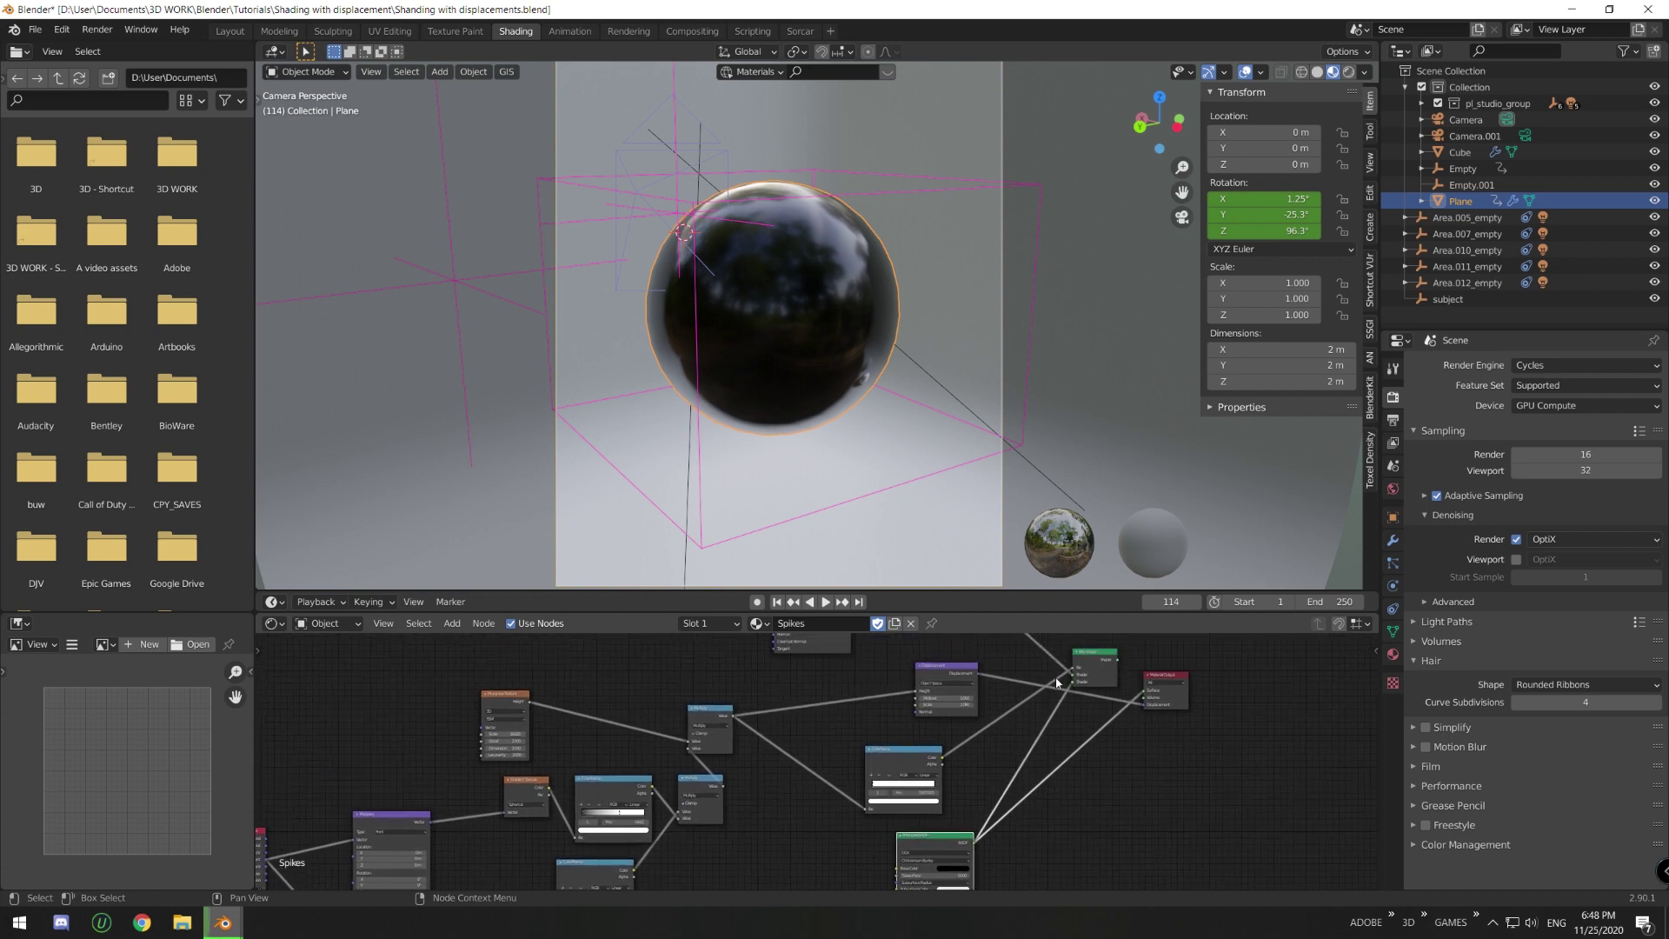
{"action": "middle_click_drag", "start_coordinate": [867, 754], "coordinate": [1091, 701]}
{"action": "left_click", "coordinate": [678, 720], "text": "ctrl+shift"}
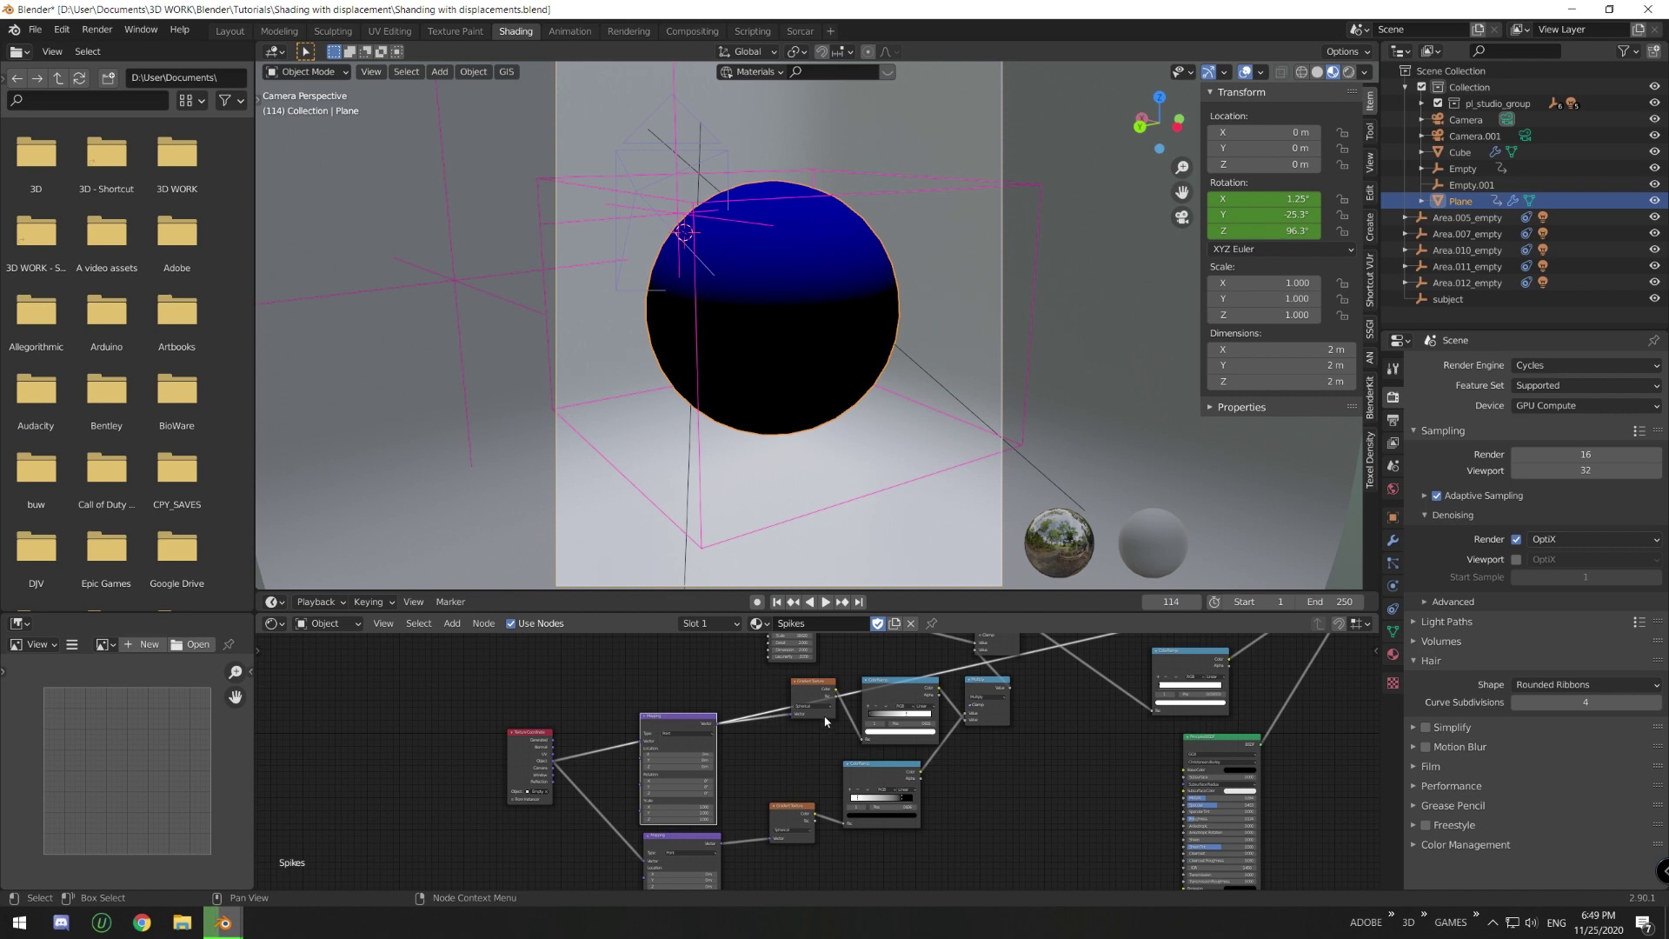
- Preview the spherical Gradient Texture, its ColorRamp and the clamped Multiply node in turn, and play the animation
{"action": "middle_click_drag", "start_coordinate": [528, 743], "coordinate": [609, 714]}
{"action": "scroll", "coordinate": [609, 714], "scroll_direction": "up", "scroll_amount": 5}
{"action": "middle_click_drag", "start_coordinate": [981, 695], "coordinate": [790, 765]}
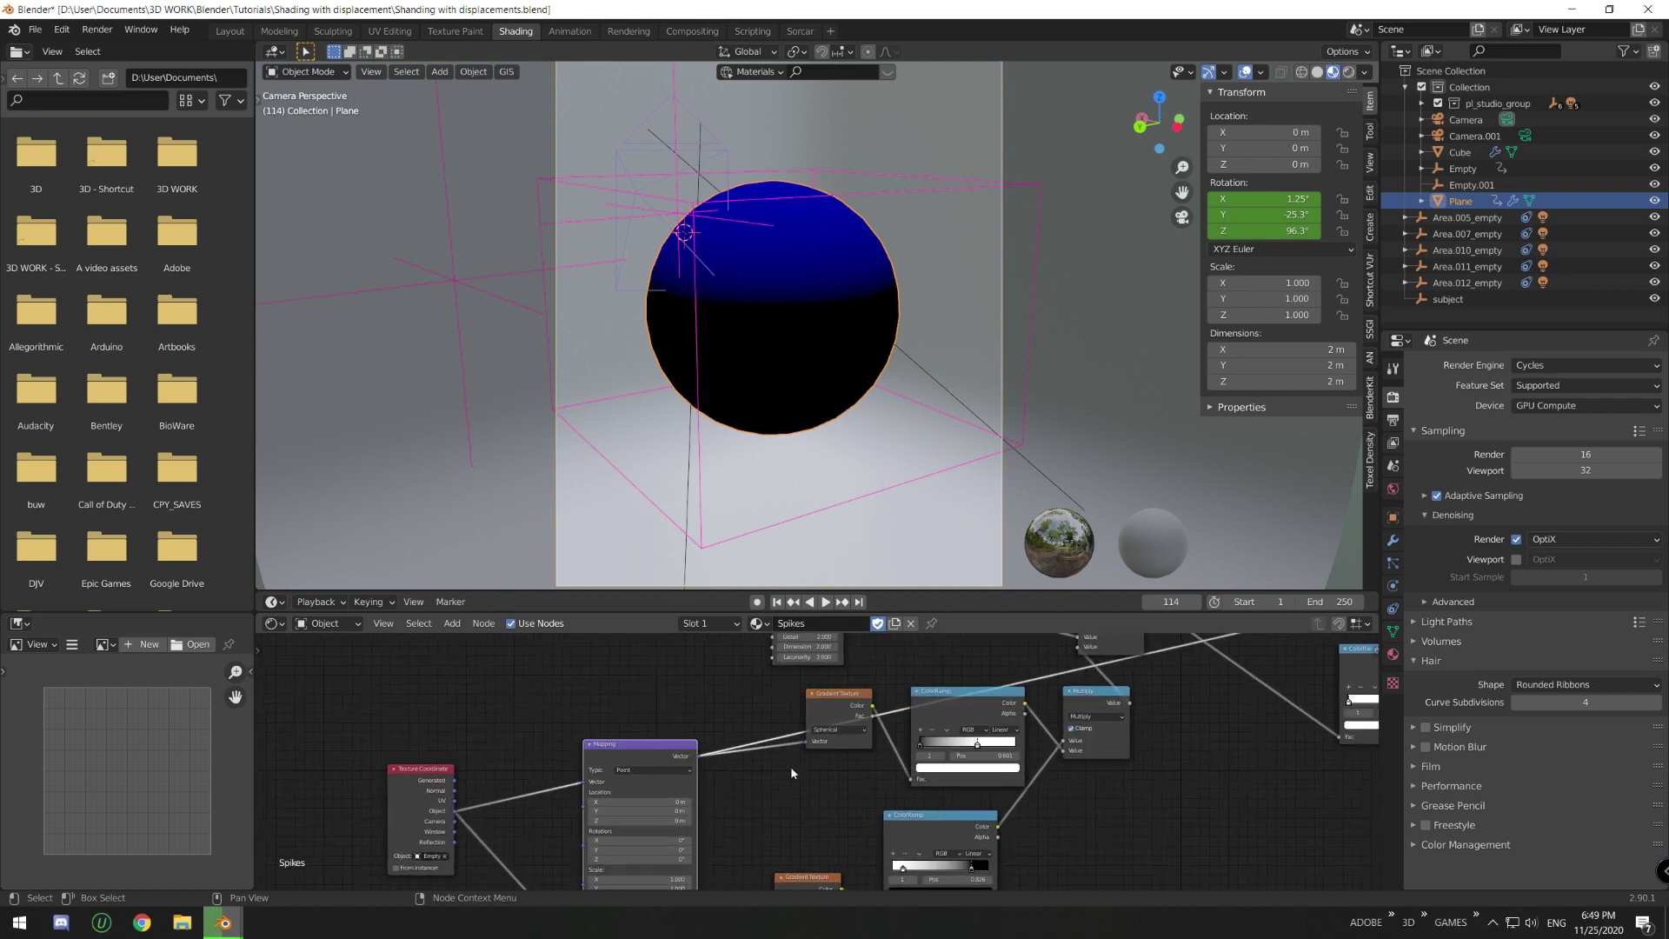
{"action": "left_click_drag", "start_coordinate": [817, 707], "coordinate": [757, 718], "text": "ctrl+shift"}
{"action": "left_click", "coordinate": [937, 704], "text": "ctrl+shift"}
{"action": "middle_click_drag", "start_coordinate": [816, 817], "coordinate": [781, 807]}
{"action": "left_click", "coordinate": [965, 686], "text": "ctrl+shift"}
{"action": "key", "text": "space"}
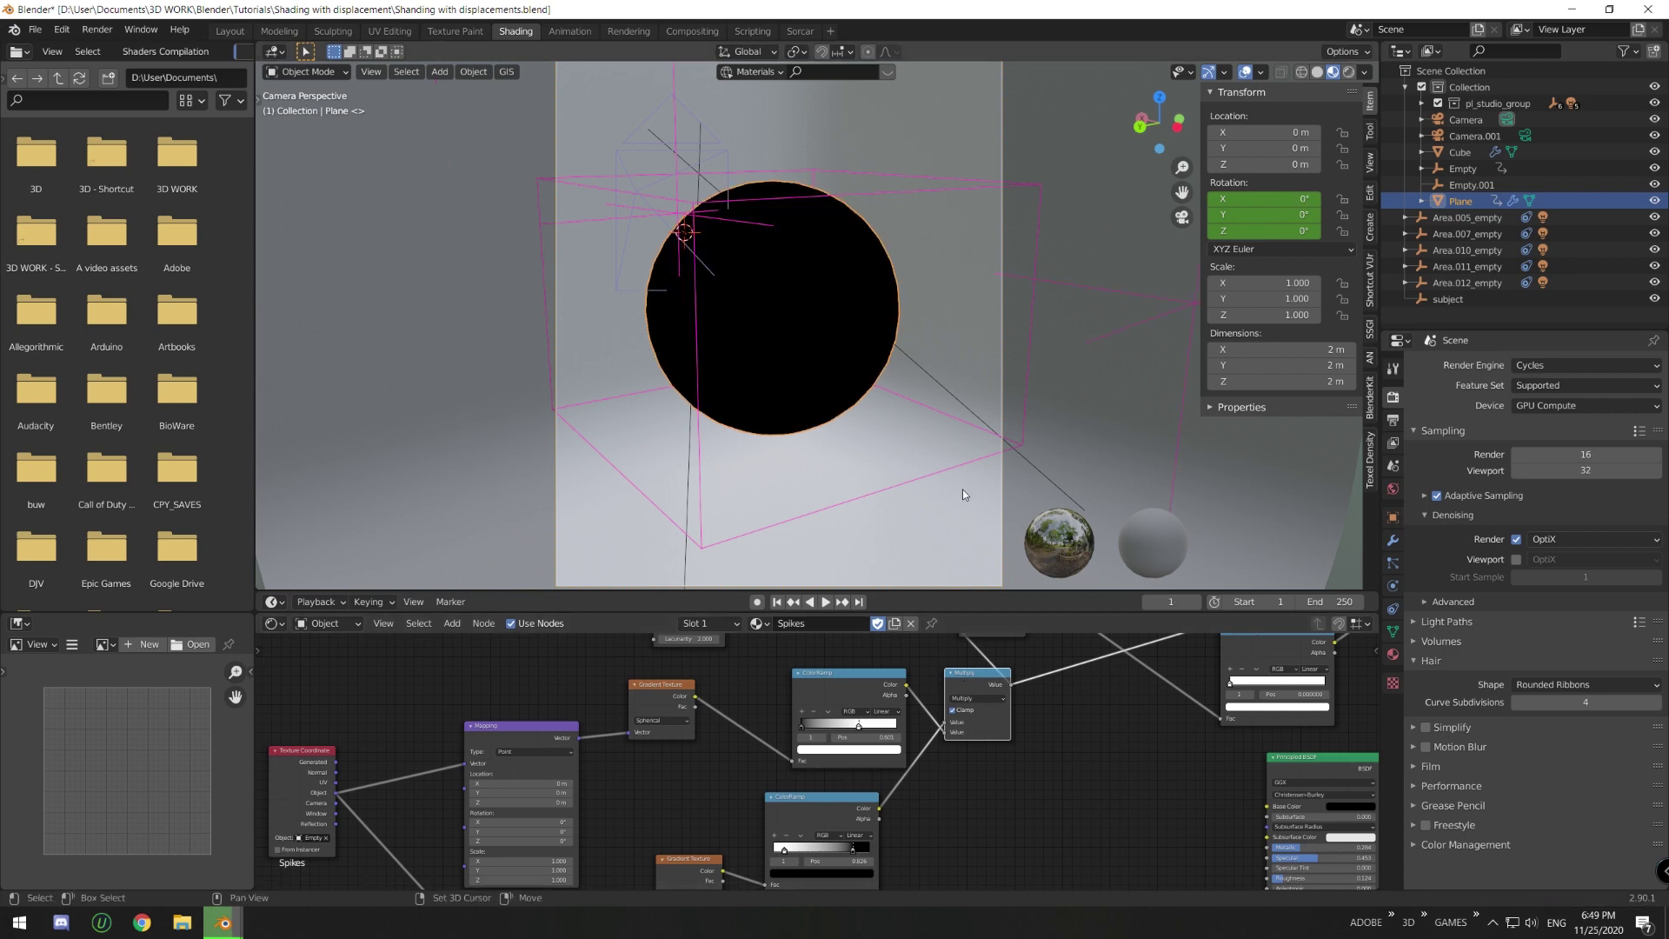
- Replay the mask animation from the first frame on the sphere and stop it at frame 54
{"action": "key", "text": "space"}
{"action": "key", "text": "space"}
{"action": "key", "text": "space"}
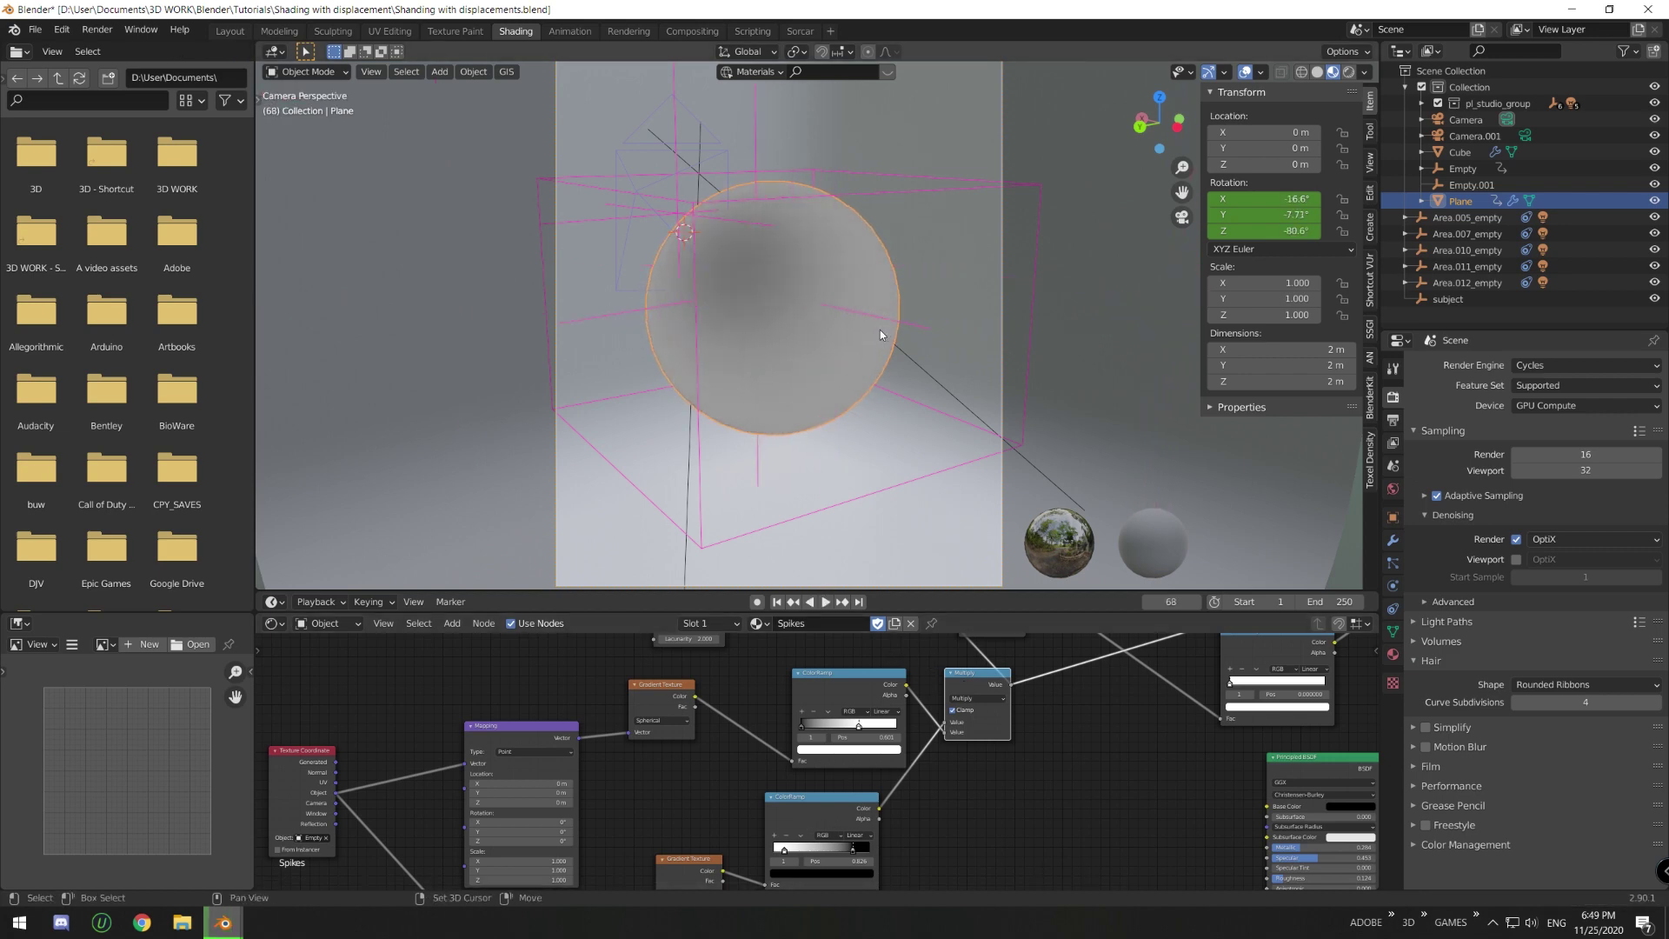
{"action": "key", "text": "shift+Left"}
{"action": "key", "text": "space"}
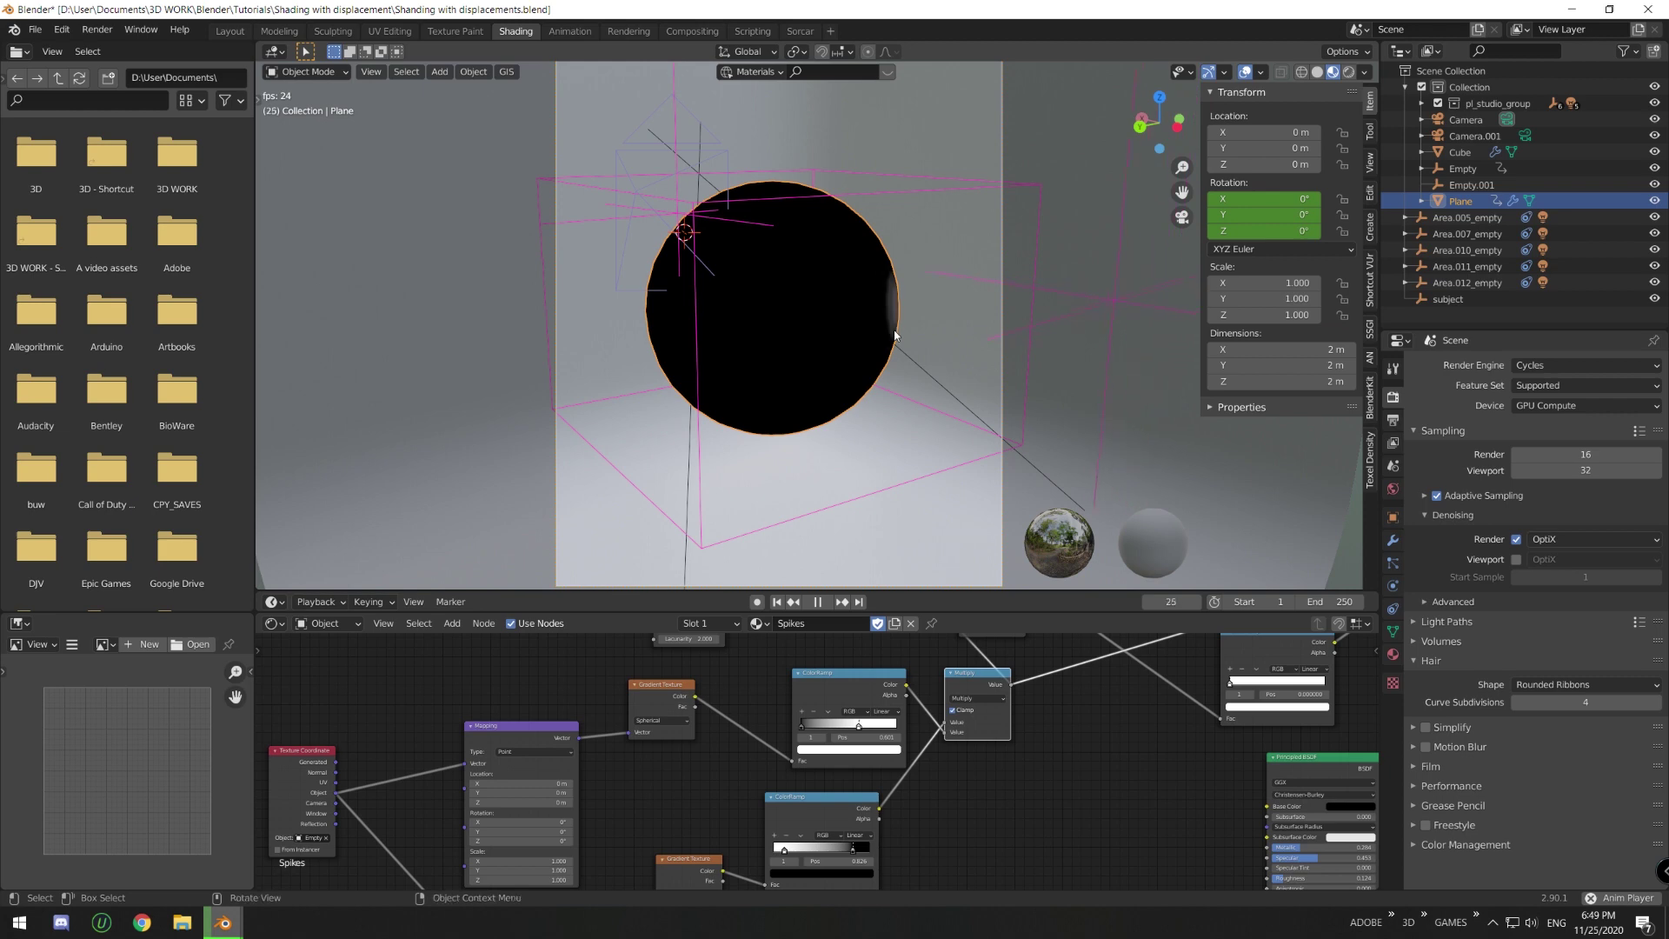
{"action": "key", "text": "space"}
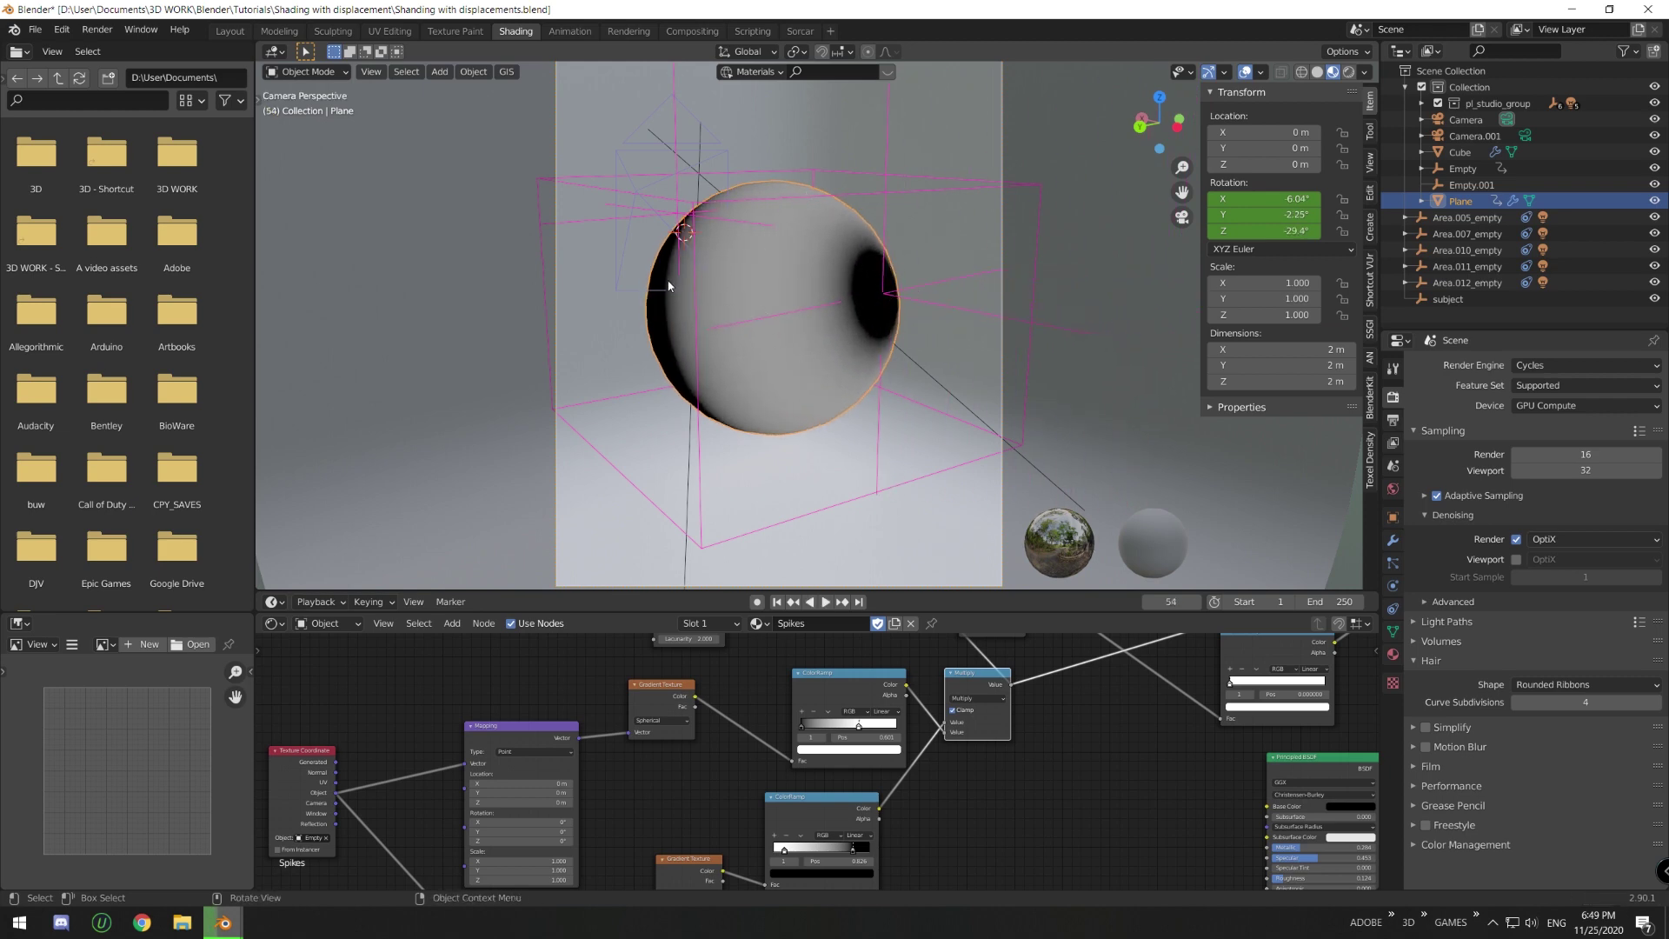
- Move the unclamped Multiply node farther from the mask nodes and preview the Musgrave Texture on the sphere
{"action": "middle_click_drag", "start_coordinate": [936, 645], "coordinate": [780, 776]}
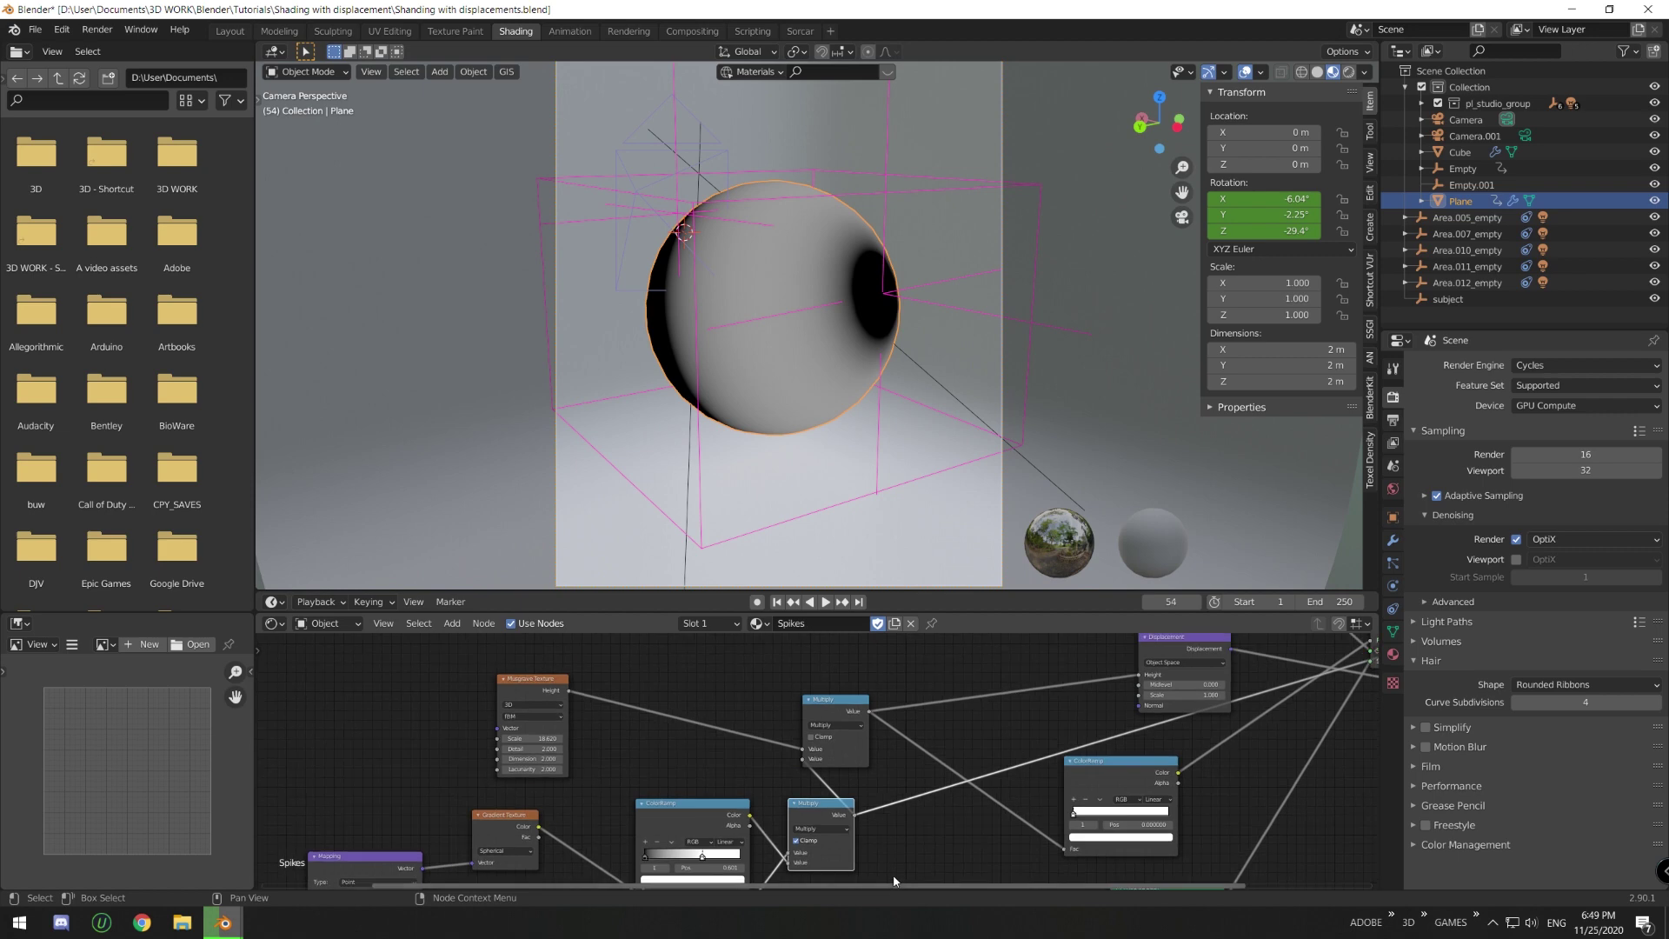
{"action": "mouse_move", "coordinate": [824, 706]}
{"action": "left_mouse_down"}
{"action": "mouse_move", "coordinate": [930, 725]}
{"action": "mouse_move", "coordinate": [936, 705]}
{"action": "left_mouse_up"}
{"action": "left_click", "coordinate": [540, 683], "text": "ctrl+shift"}
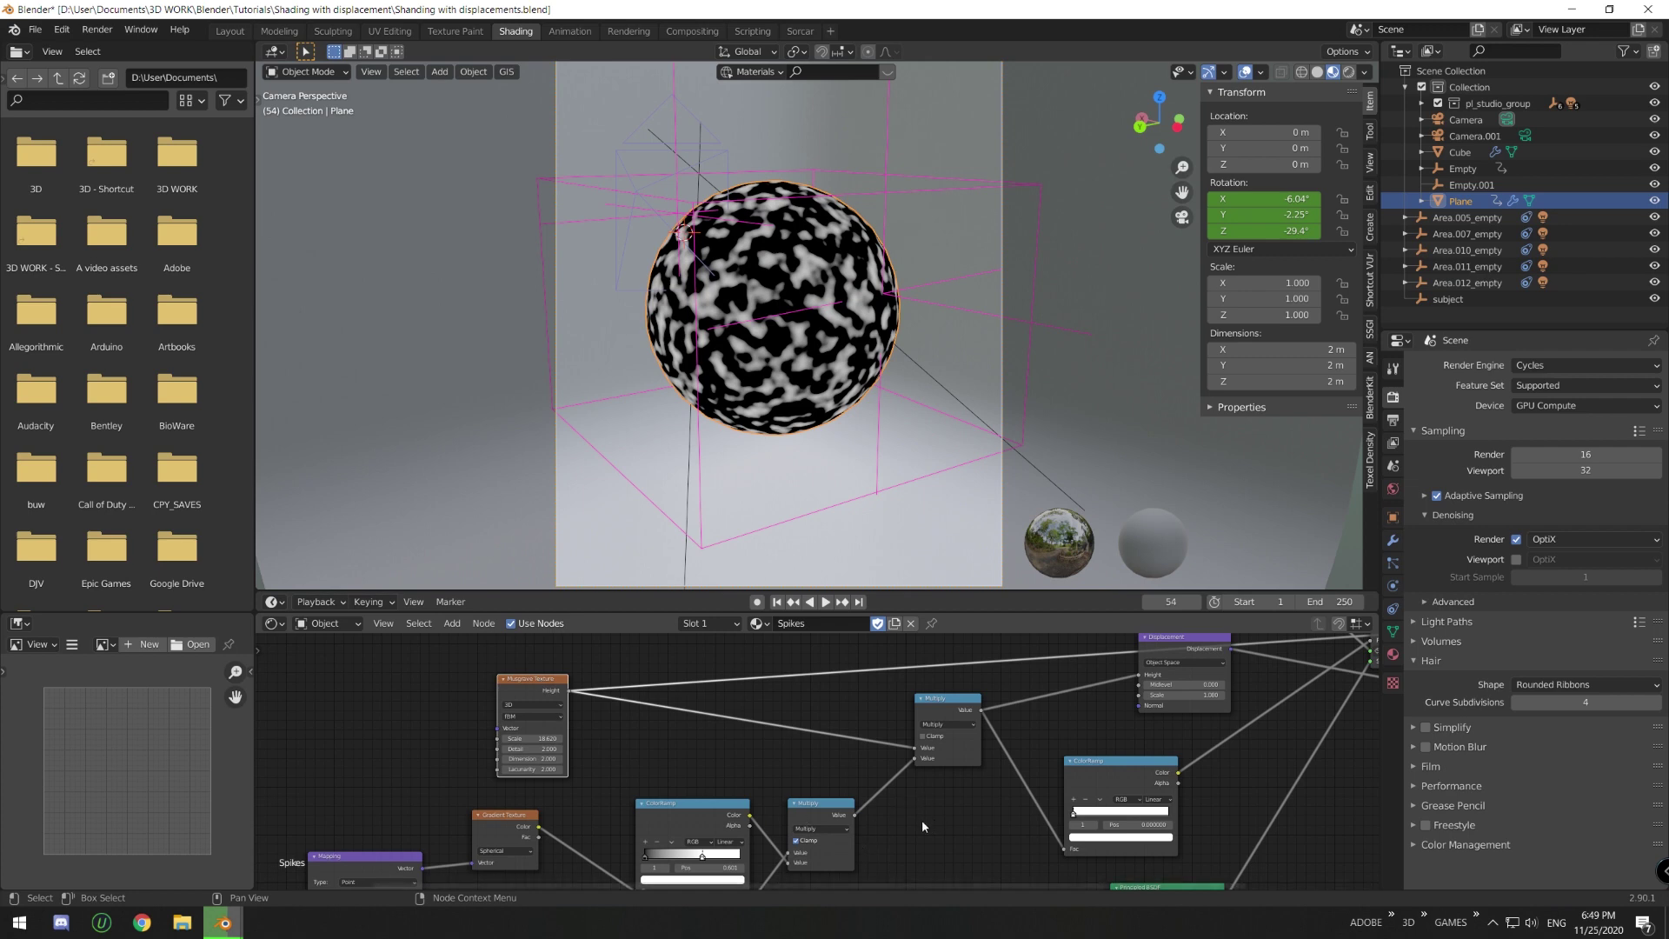
- Preview the clamped Multiply mask, followed by the Multiply node that combines it with the Musgrave Texture
{"action": "middle_click_drag", "start_coordinate": [923, 822], "coordinate": [932, 798]}
{"action": "left_click", "coordinate": [828, 789], "text": "ctrl+shift"}
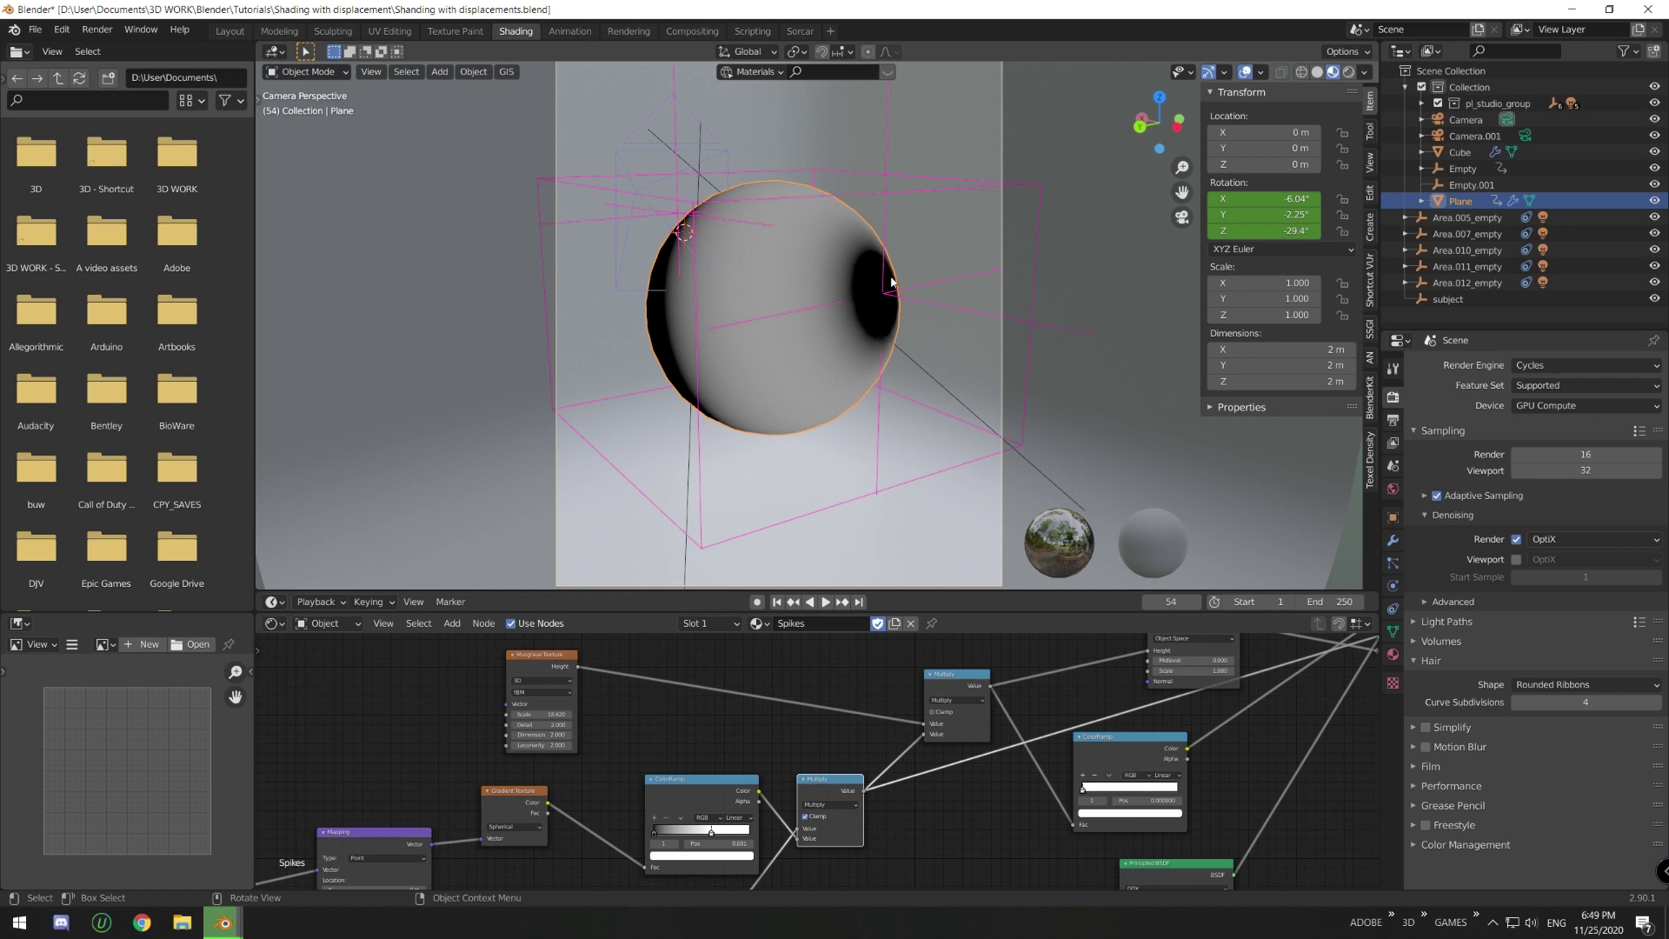
{"action": "left_click", "coordinate": [959, 686], "text": "ctrl+shift"}
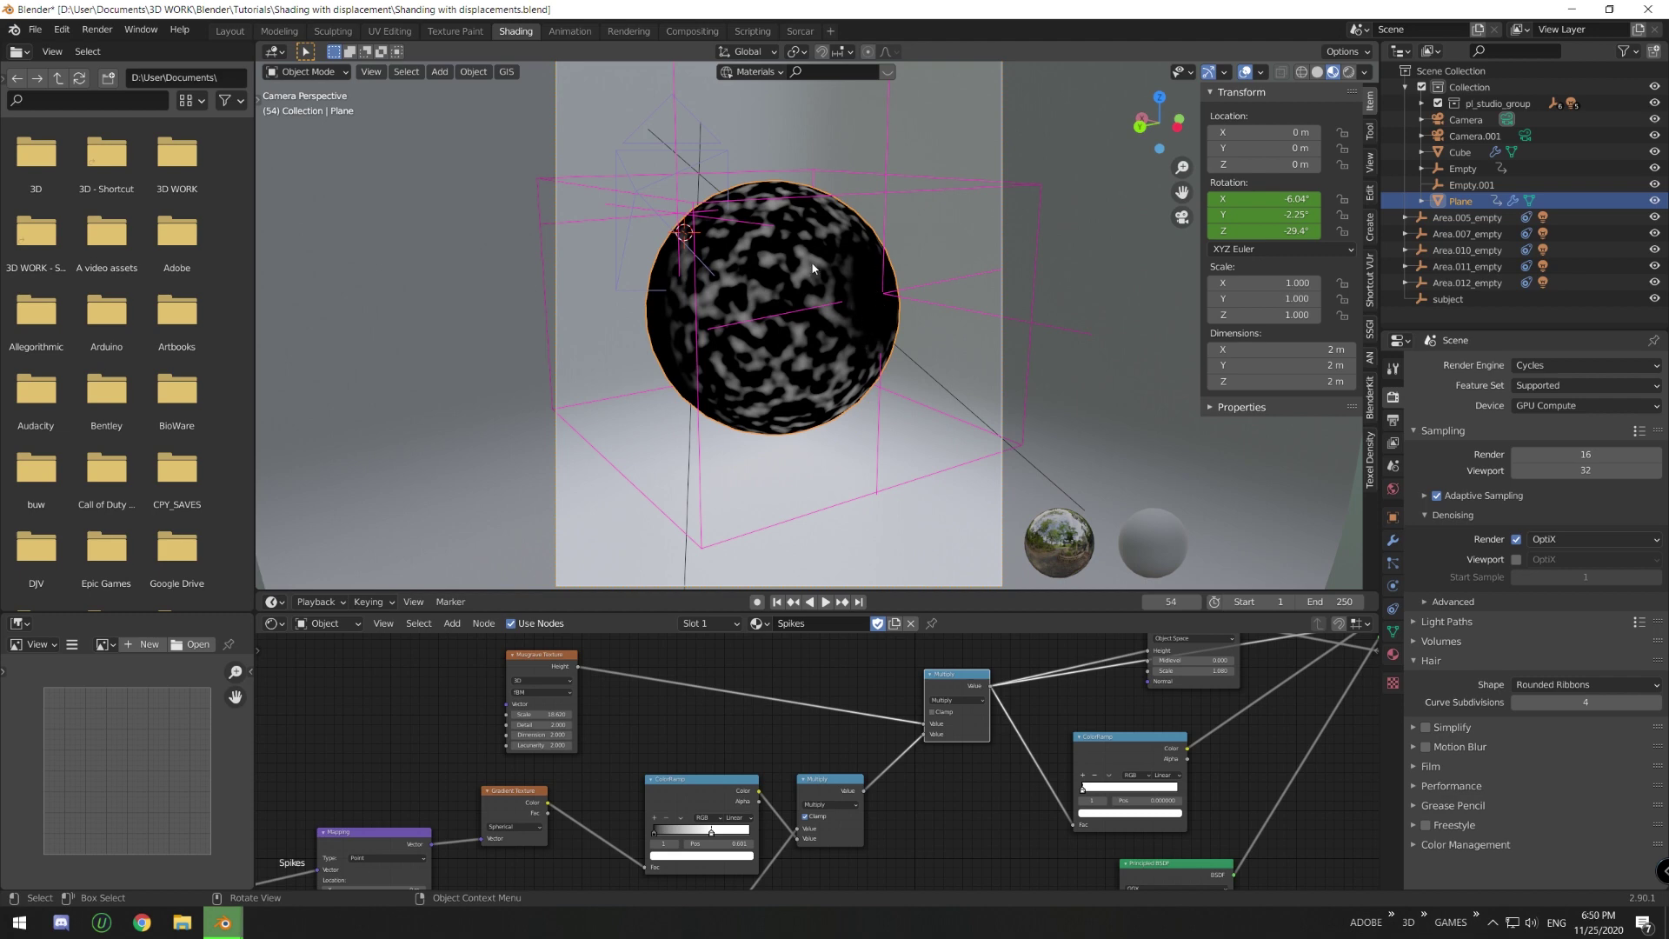
- Preview the ColorRamp fed by the combined Multiply node, and the Displacement node, on the sphere
{"action": "middle_click_drag", "start_coordinate": [1052, 723], "coordinate": [993, 746]}
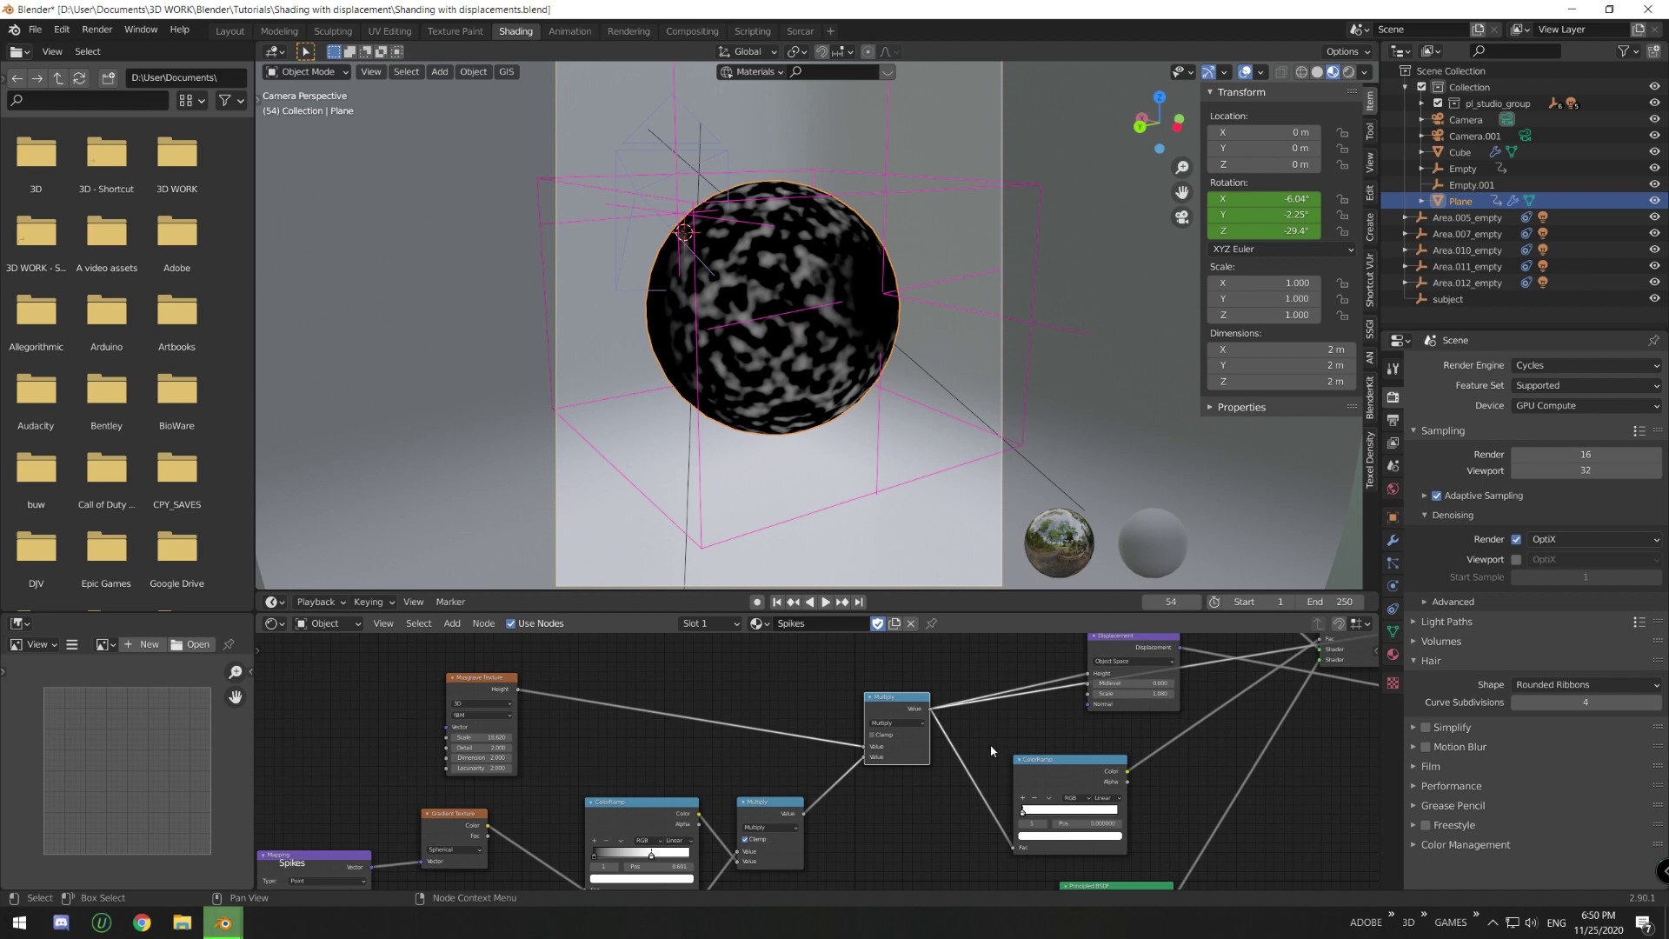
{"action": "middle_click_drag", "start_coordinate": [1062, 723], "coordinate": [818, 784]}
{"action": "left_click", "coordinate": [976, 793], "text": "ctrl+shift"}
{"action": "mouse_move", "coordinate": [862, 817]}
{"action": "left_mouse_down"}
{"action": "mouse_move", "coordinate": [852, 788]}
{"action": "mouse_move", "coordinate": [854, 801]}
{"action": "left_mouse_up"}
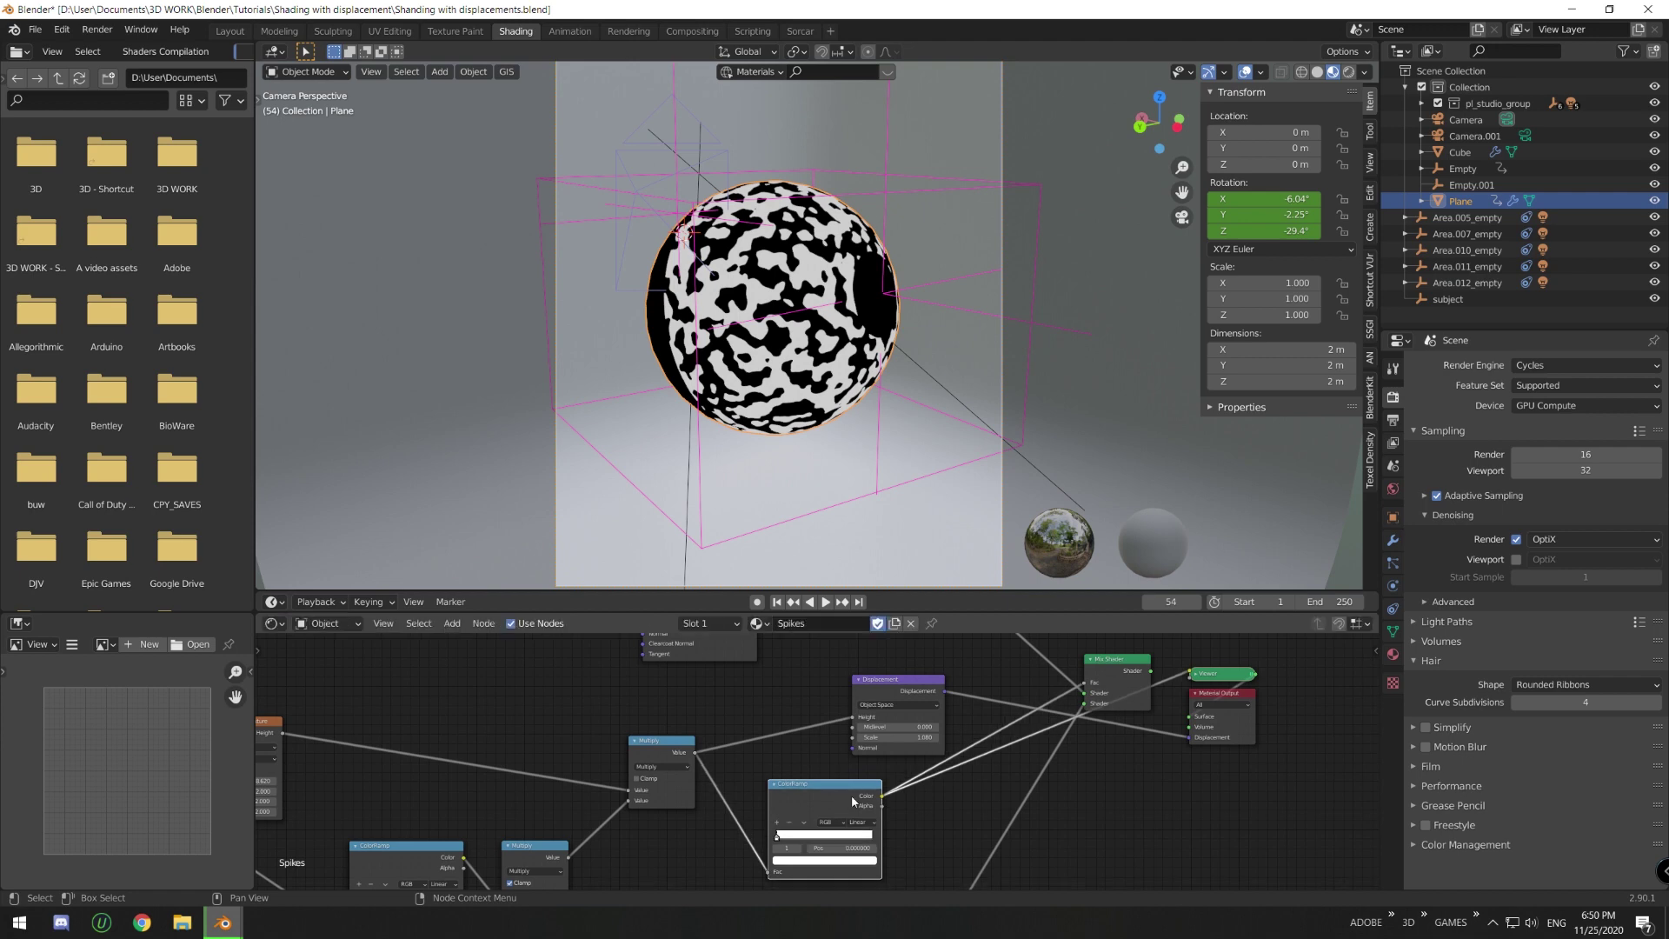
{"action": "left_click", "coordinate": [887, 682], "text": "ctrl+shift"}
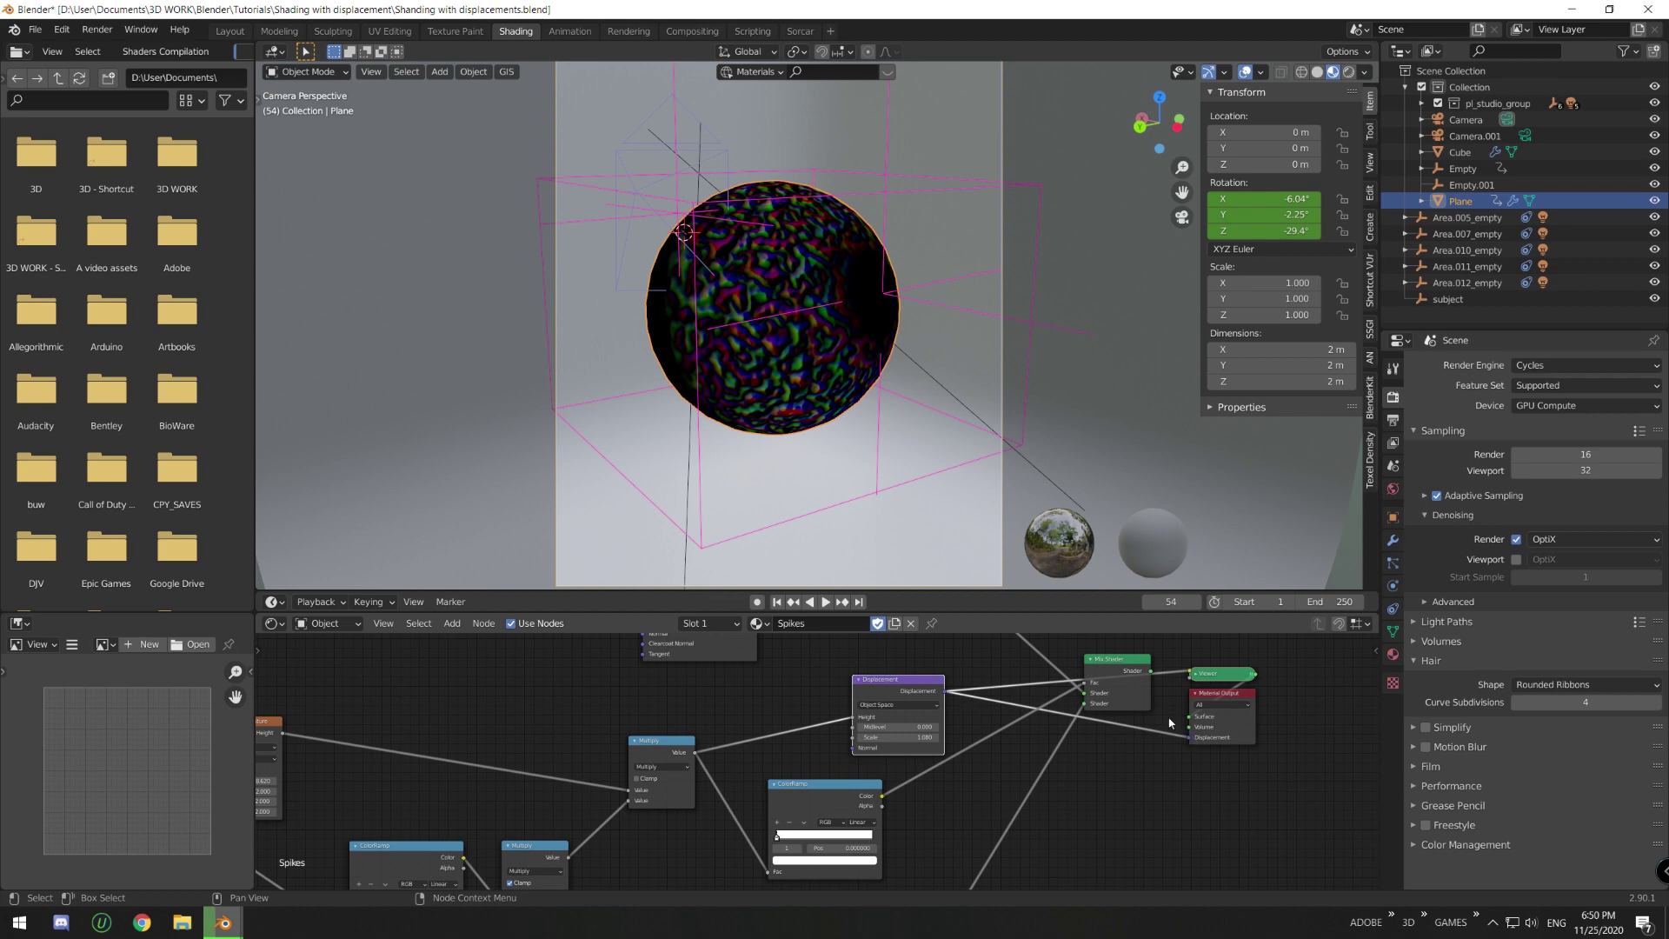
- Route the Mix Shader back to the Material Output and set the Spikes material's displacement method to Displacement and Bump
{"action": "left_click", "coordinate": [1130, 695], "text": "ctrl+shift"}
{"action": "left_click", "coordinate": [1393, 653]}
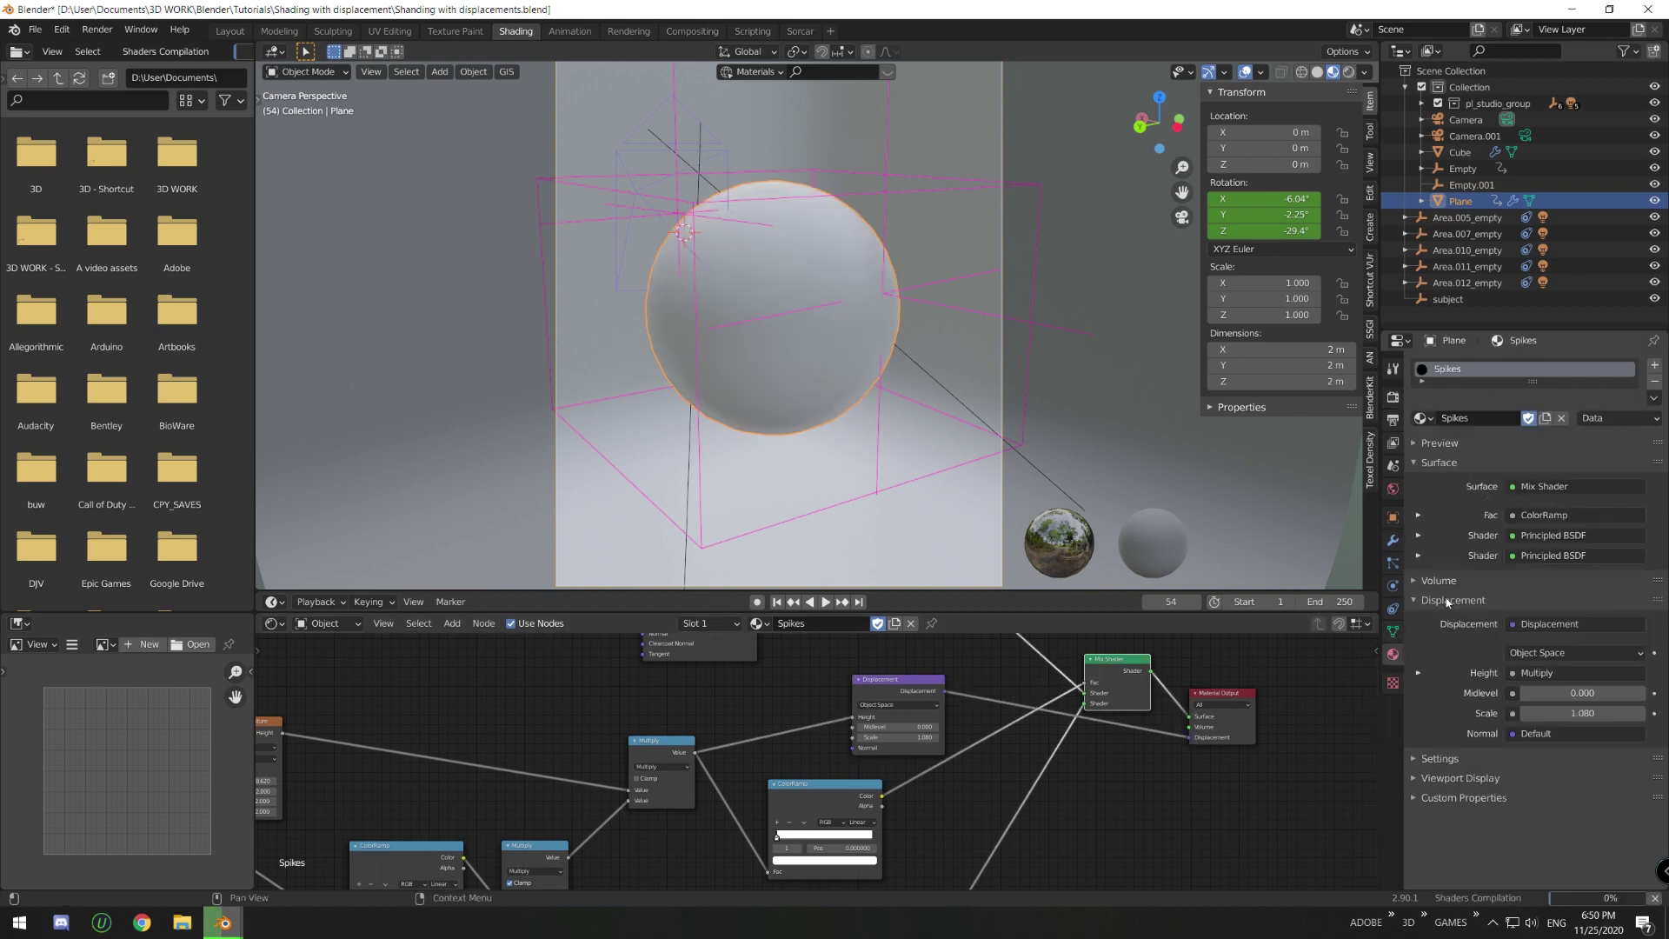
{"action": "left_click", "coordinate": [1478, 758]}
{"action": "scroll", "coordinate": [1480, 756], "scroll_direction": "down", "scroll_amount": 2}
{"action": "scroll", "coordinate": [1516, 761], "scroll_direction": "down", "scroll_amount": 1}
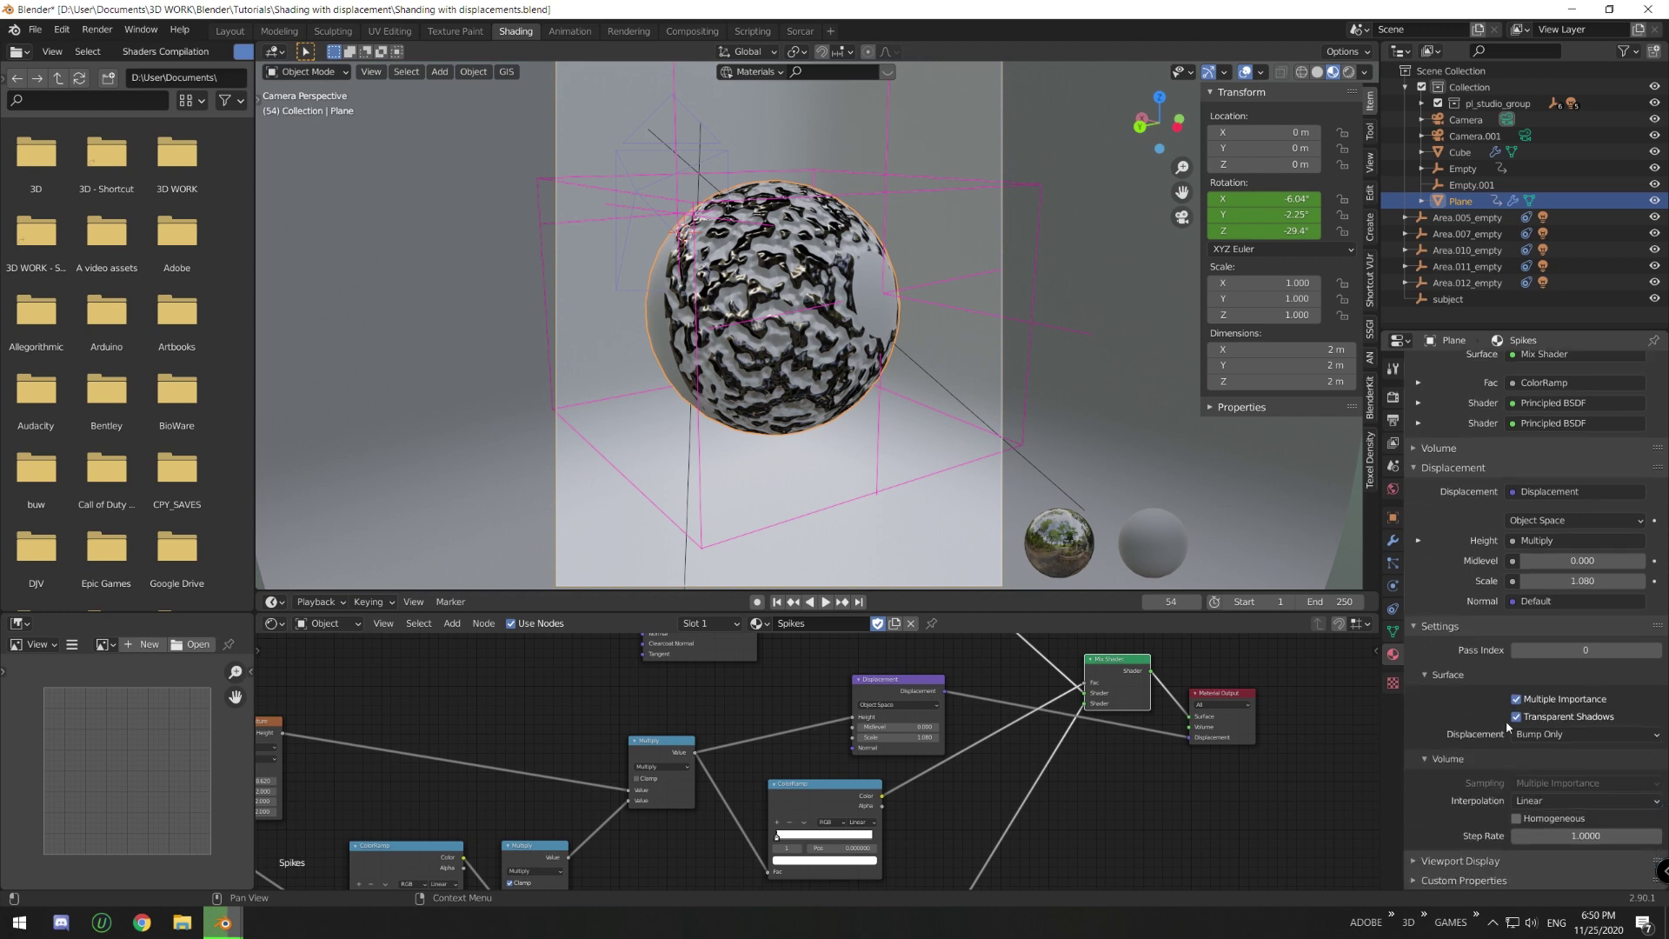
{"action": "left_click", "coordinate": [1543, 734]}
{"action": "left_click", "coordinate": [1564, 771]}
{"action": "left_click", "coordinate": [1560, 734]}
{"action": "left_click", "coordinate": [1565, 780]}
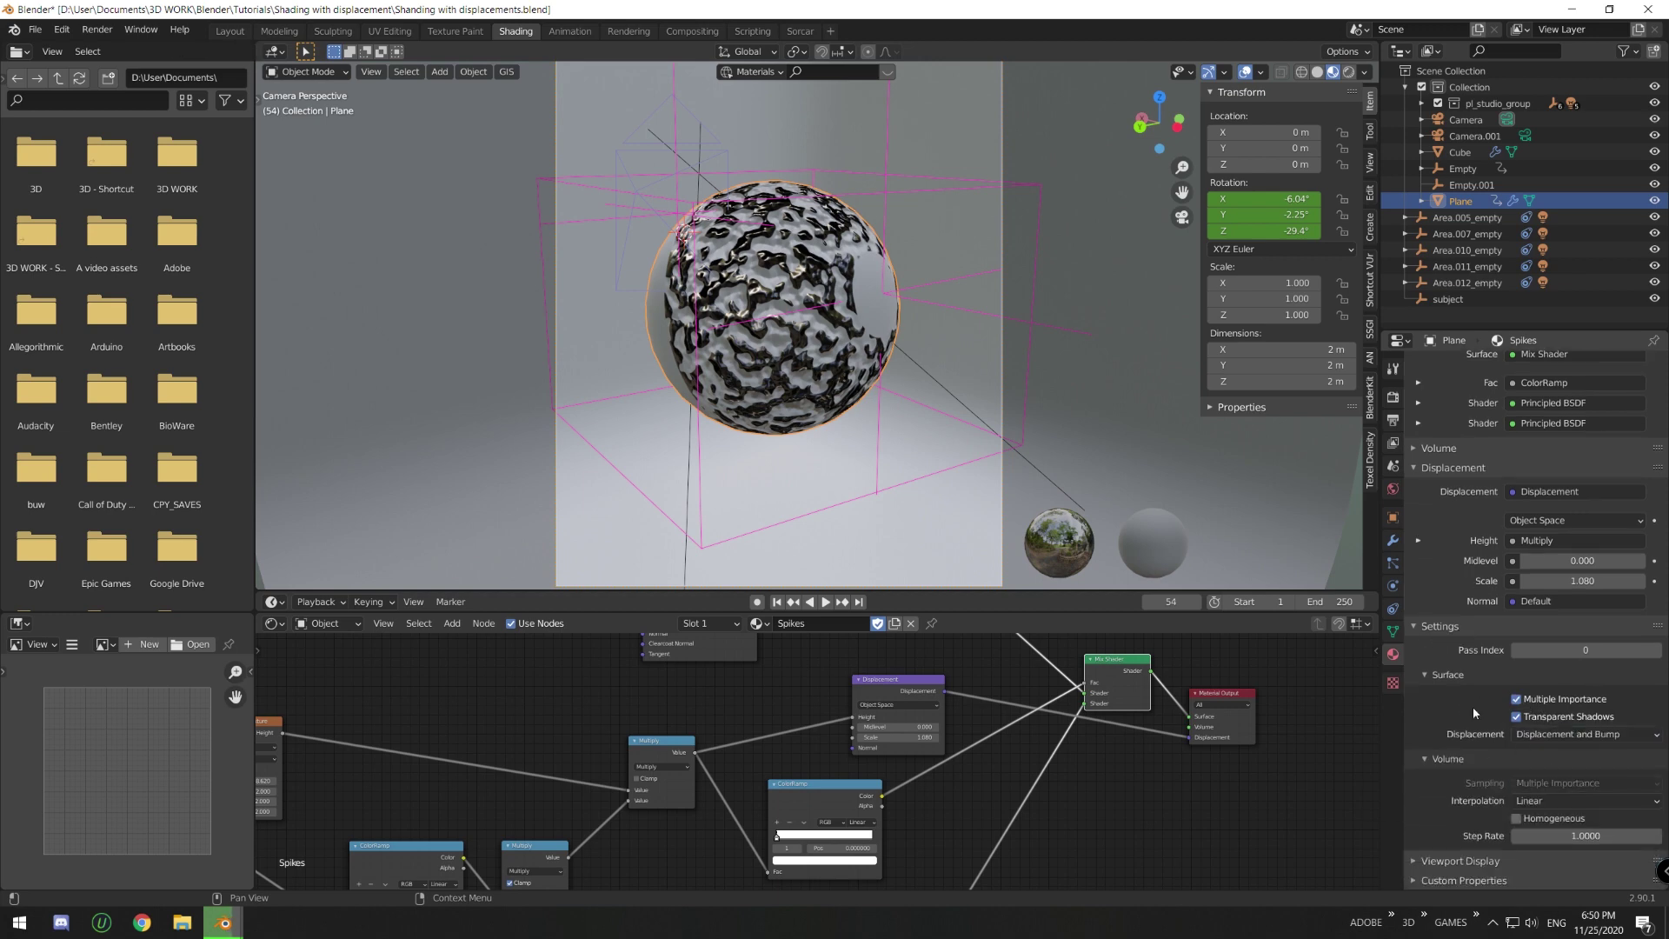
- Return to the render properties and switch the 3D viewport to rendered shading
{"action": "left_click", "coordinate": [1393, 395]}
{"action": "left_click", "coordinate": [1349, 72]}
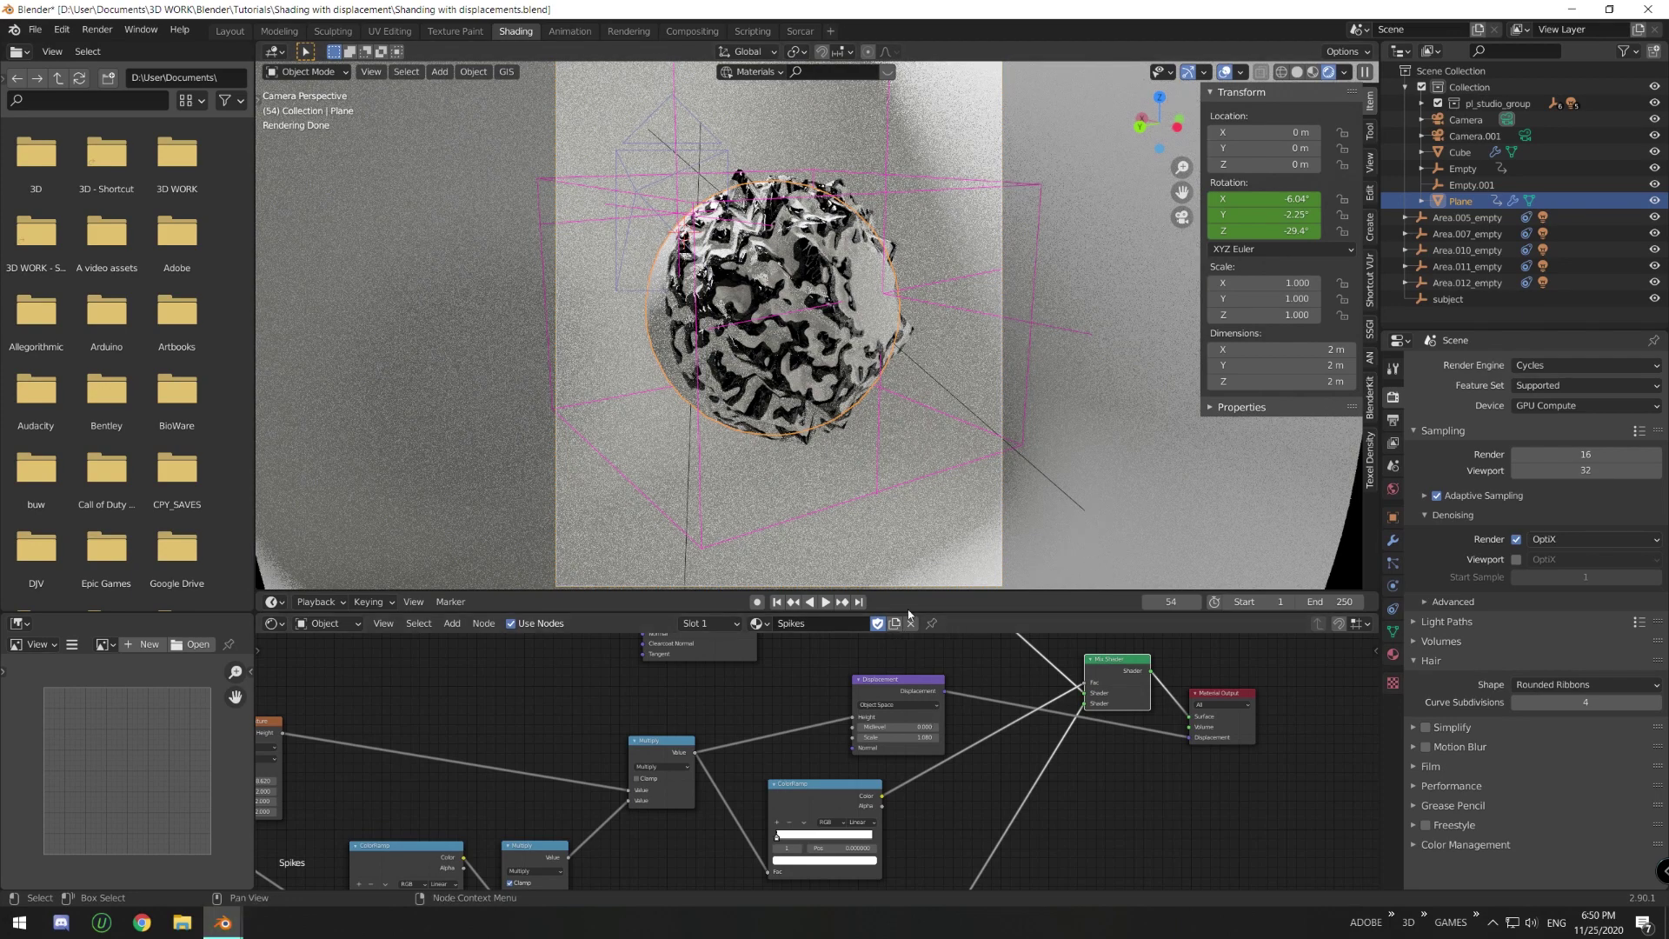
{"action": "scroll", "coordinate": [862, 790], "scroll_direction": "down", "scroll_amount": 6}
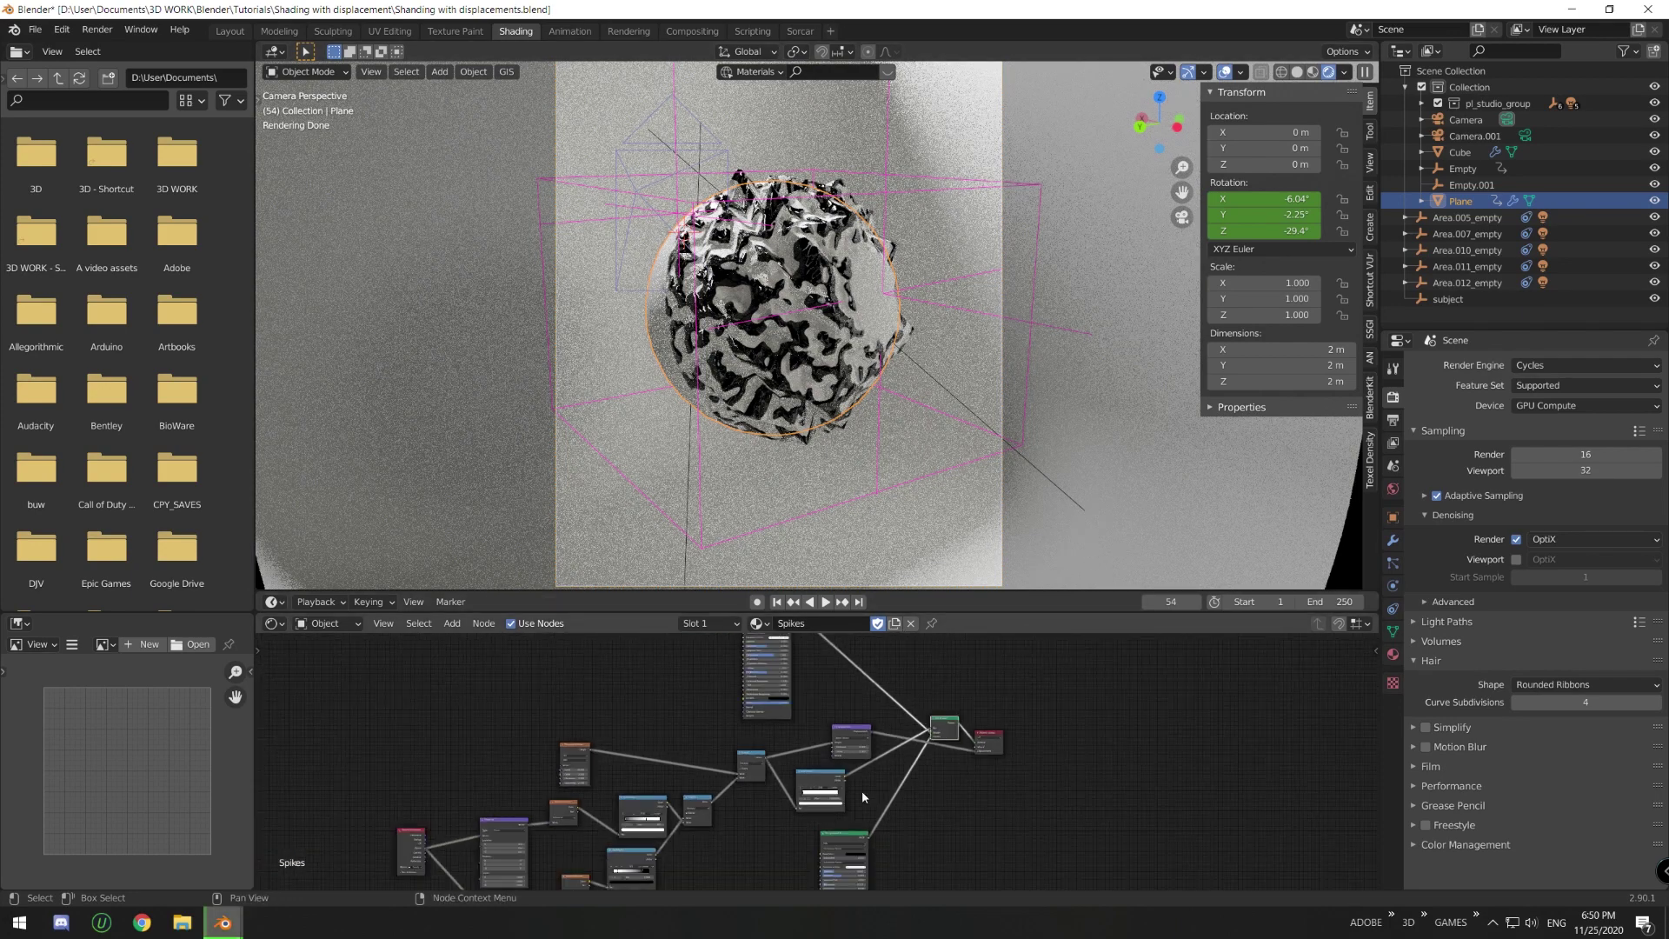
{"action": "middle_click_drag", "start_coordinate": [948, 771], "coordinate": [912, 801]}
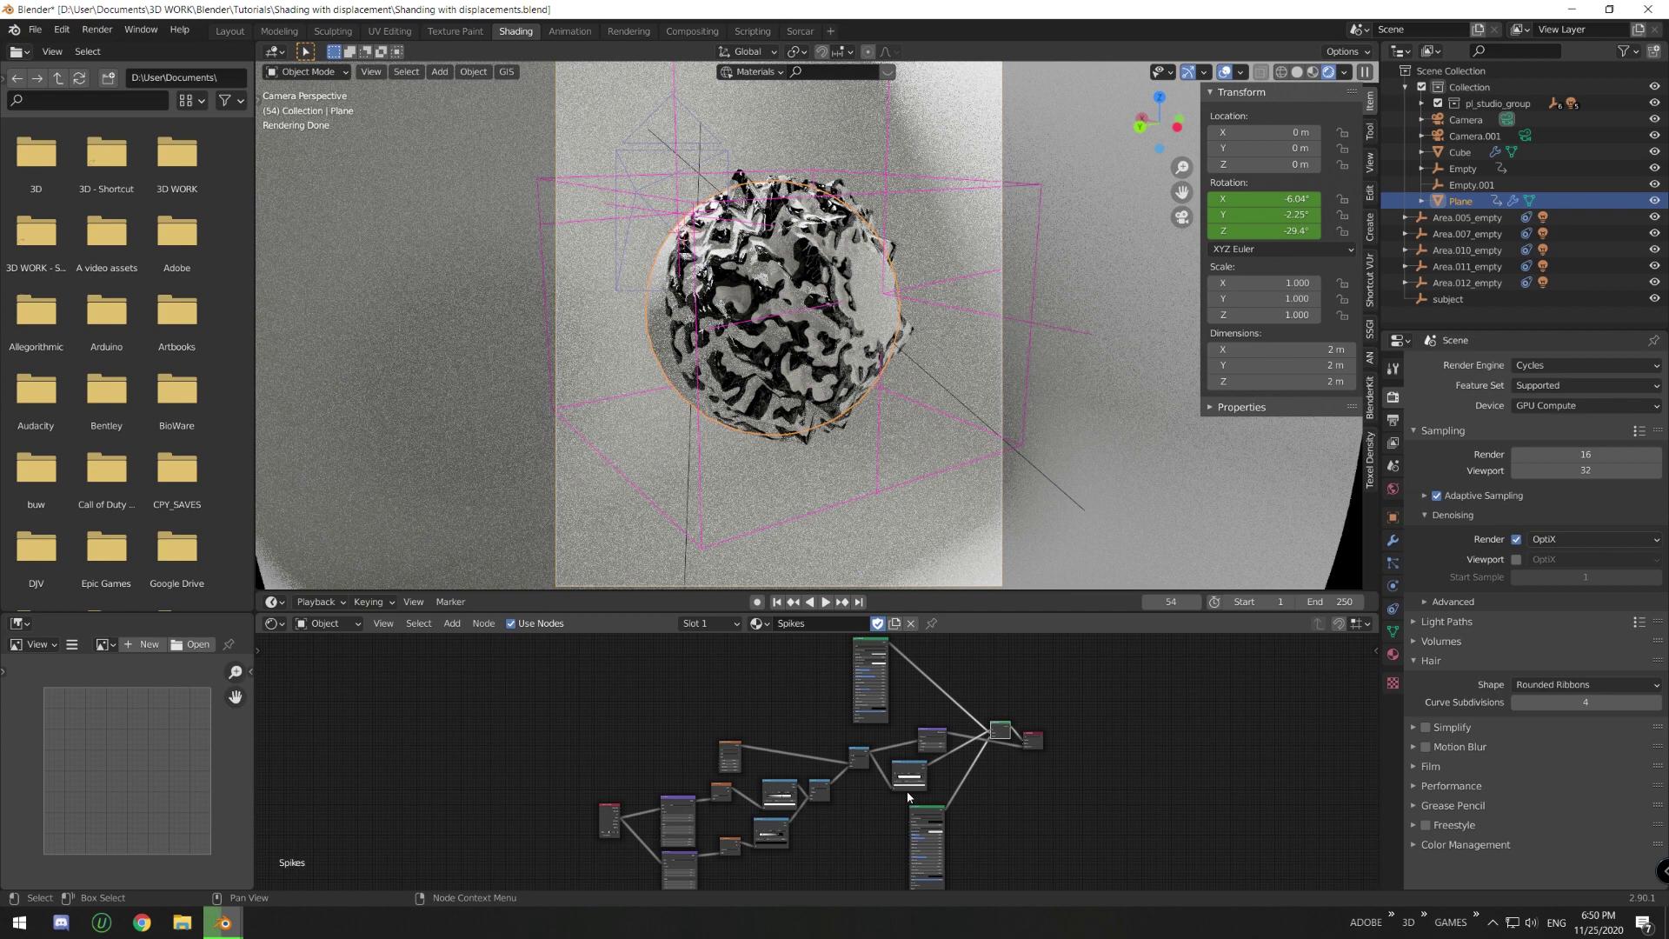
- Add a Brick Texture and connect its Color to the unclamped Multiply node's upper Value input, replacing the Musgrave Texture, which is moved aside
{"action": "scroll", "coordinate": [861, 794], "scroll_direction": "up", "scroll_amount": 6}
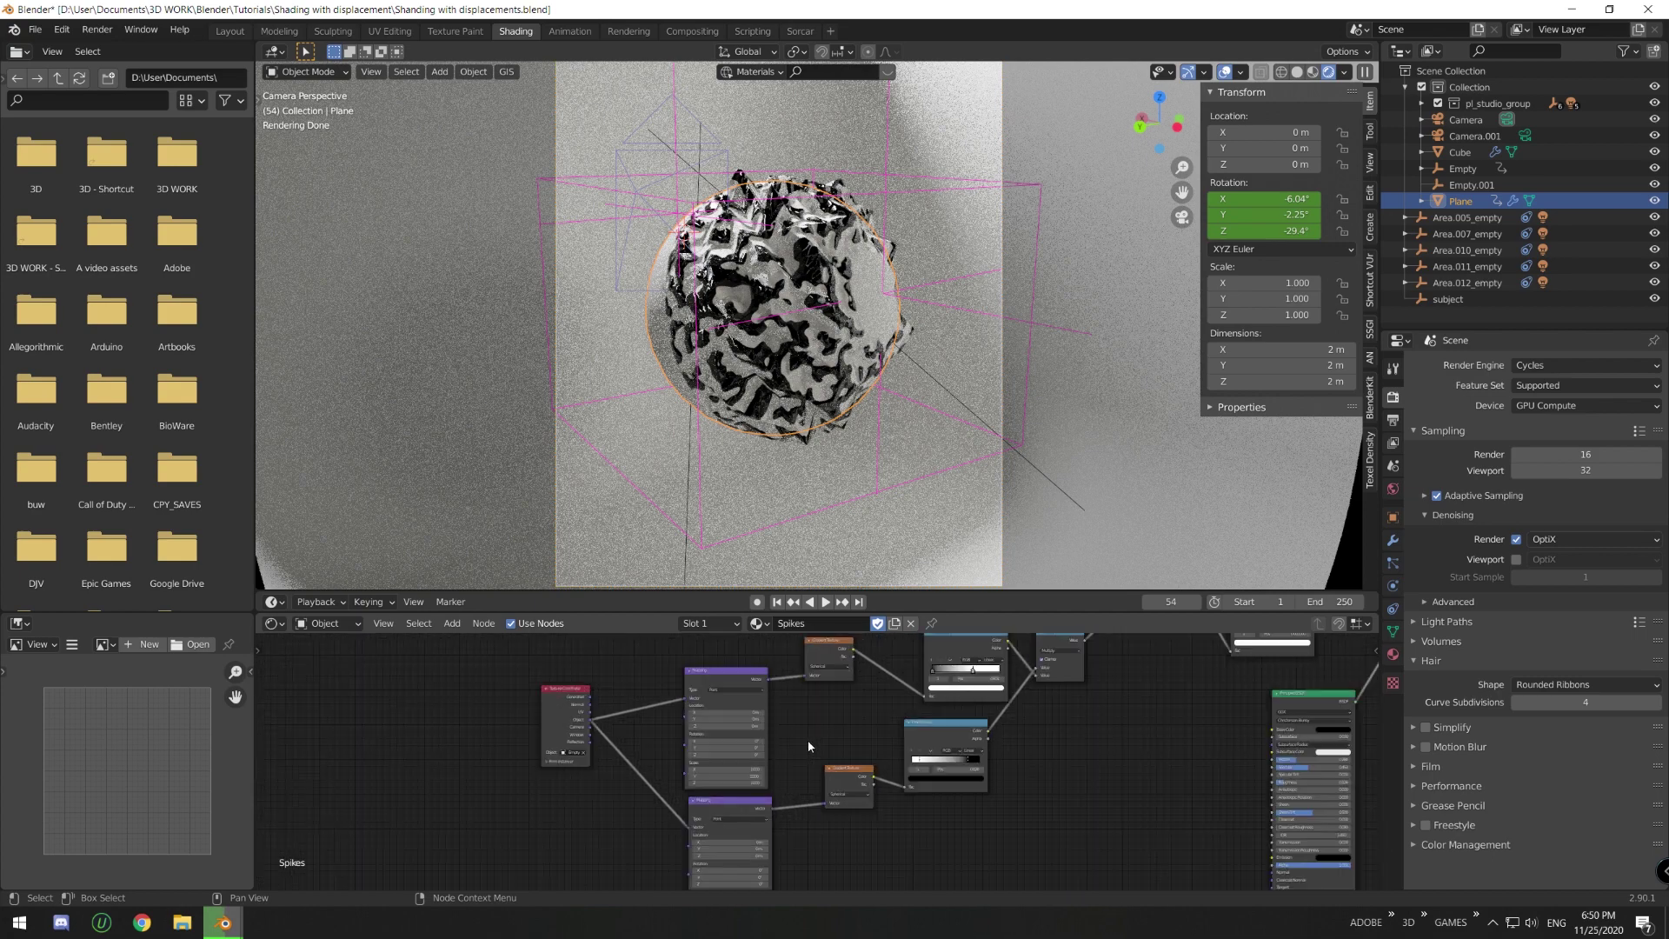
{"action": "middle_click_drag", "start_coordinate": [827, 810], "coordinate": [821, 830]}
{"action": "left_click", "coordinate": [711, 698]}
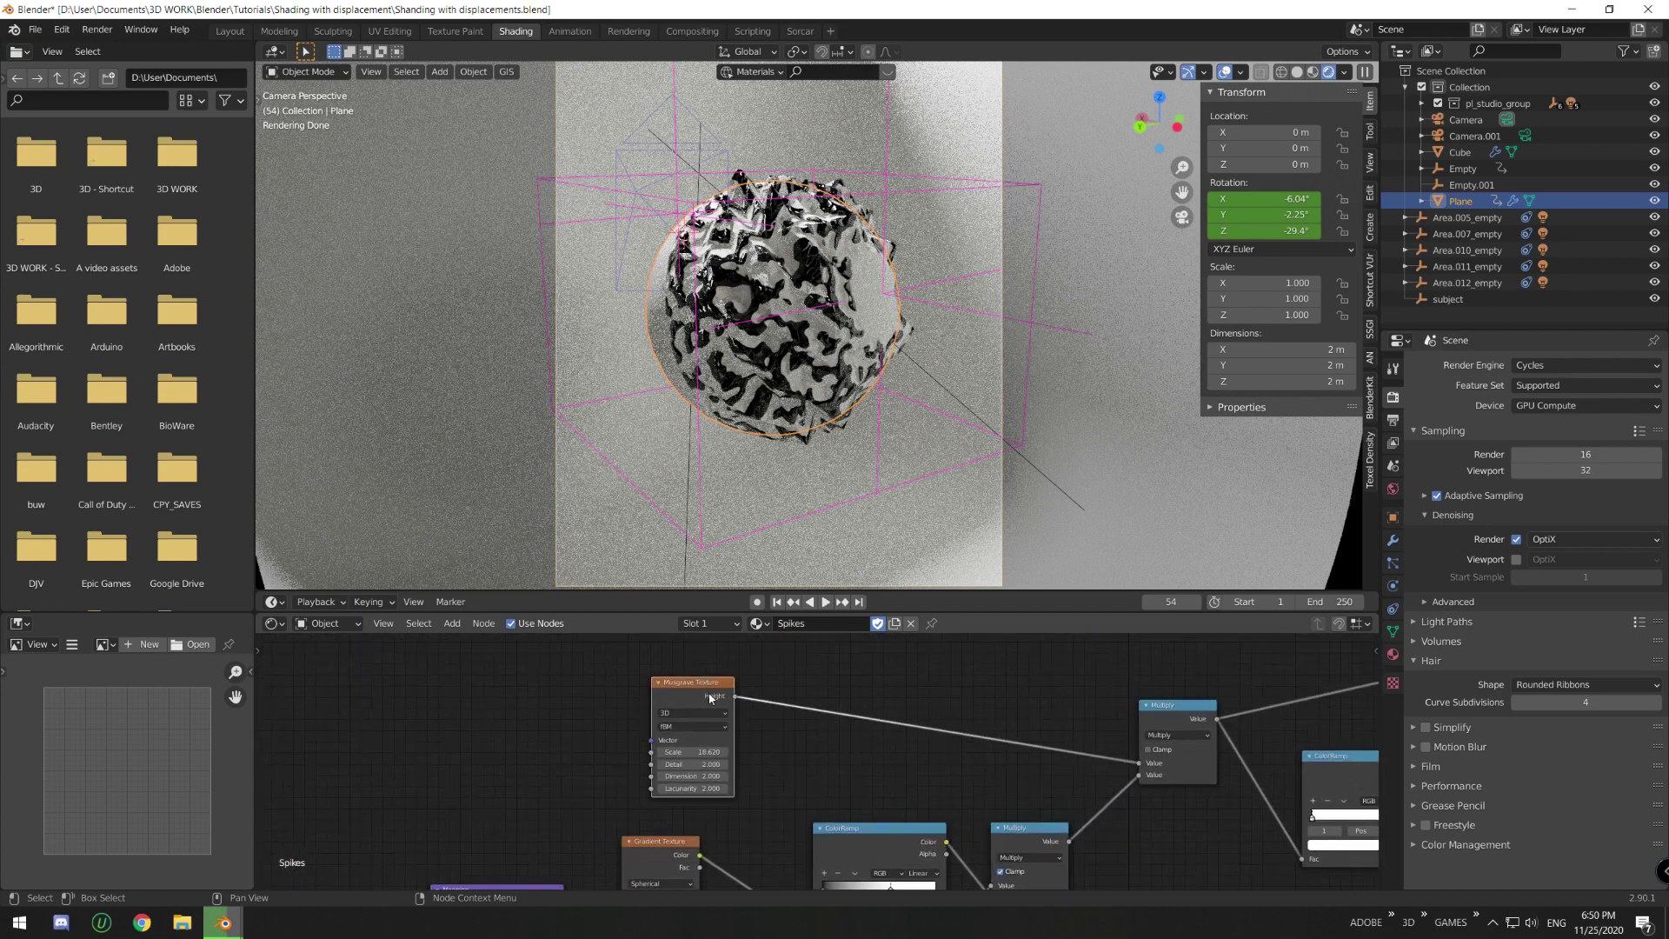
{"action": "middle_click_drag", "start_coordinate": [703, 693], "coordinate": [603, 763]}
{"action": "key", "text": "shift+a"}
{"action": "left_click", "coordinate": [656, 680]}
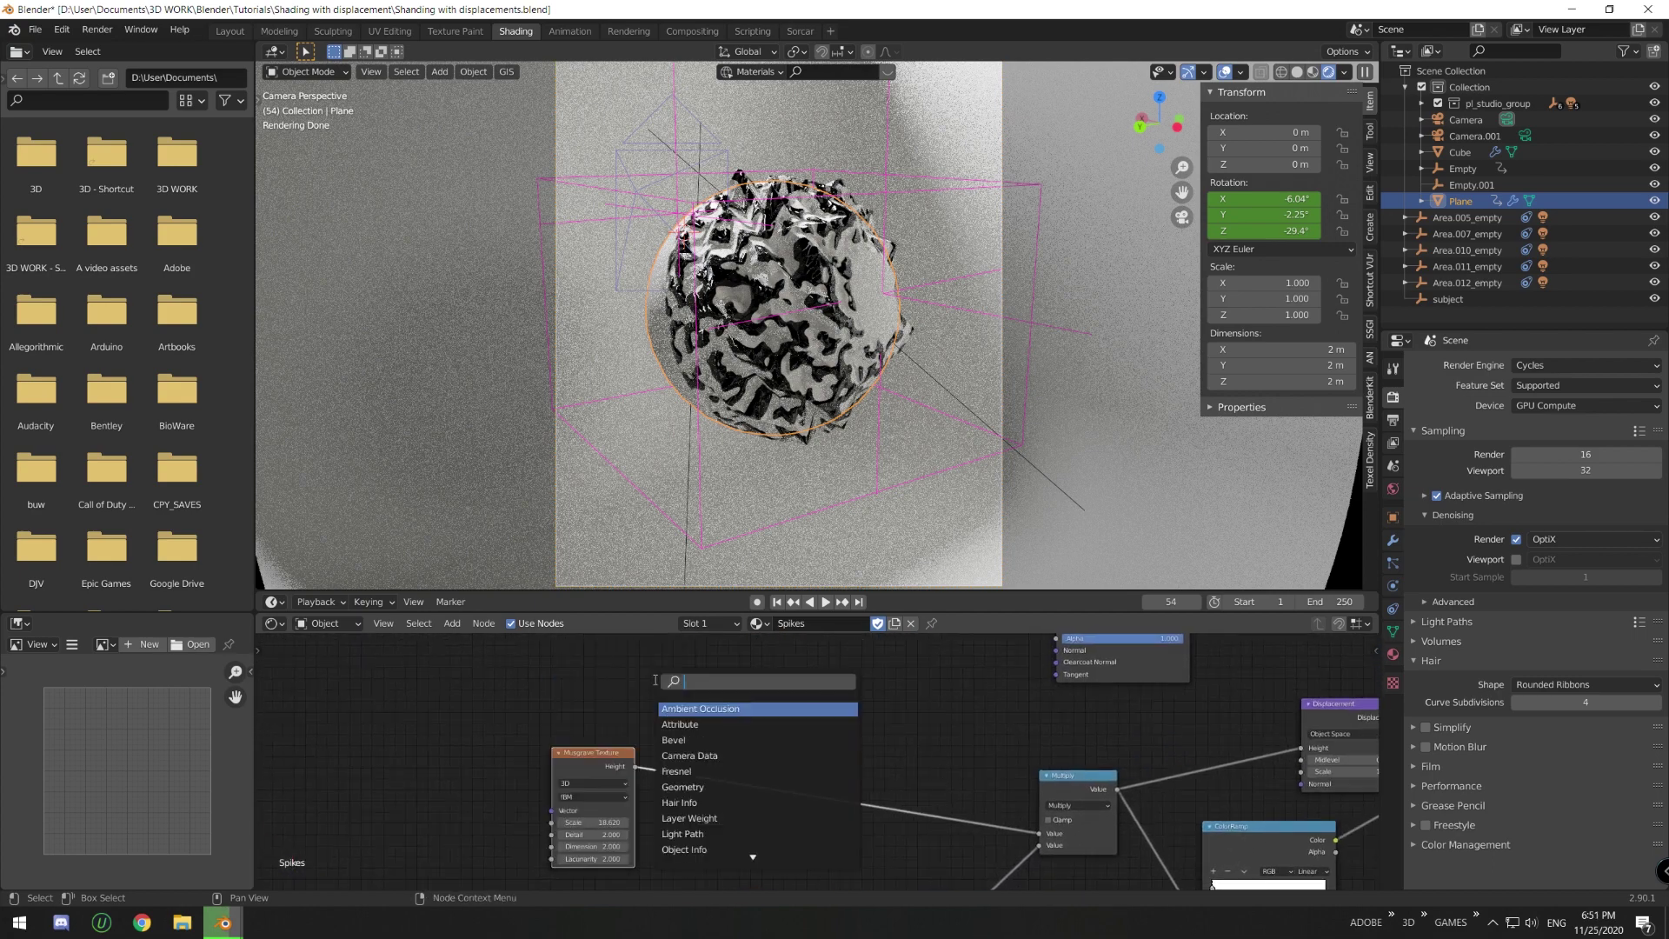
{"action": "type", "text": "bri"}
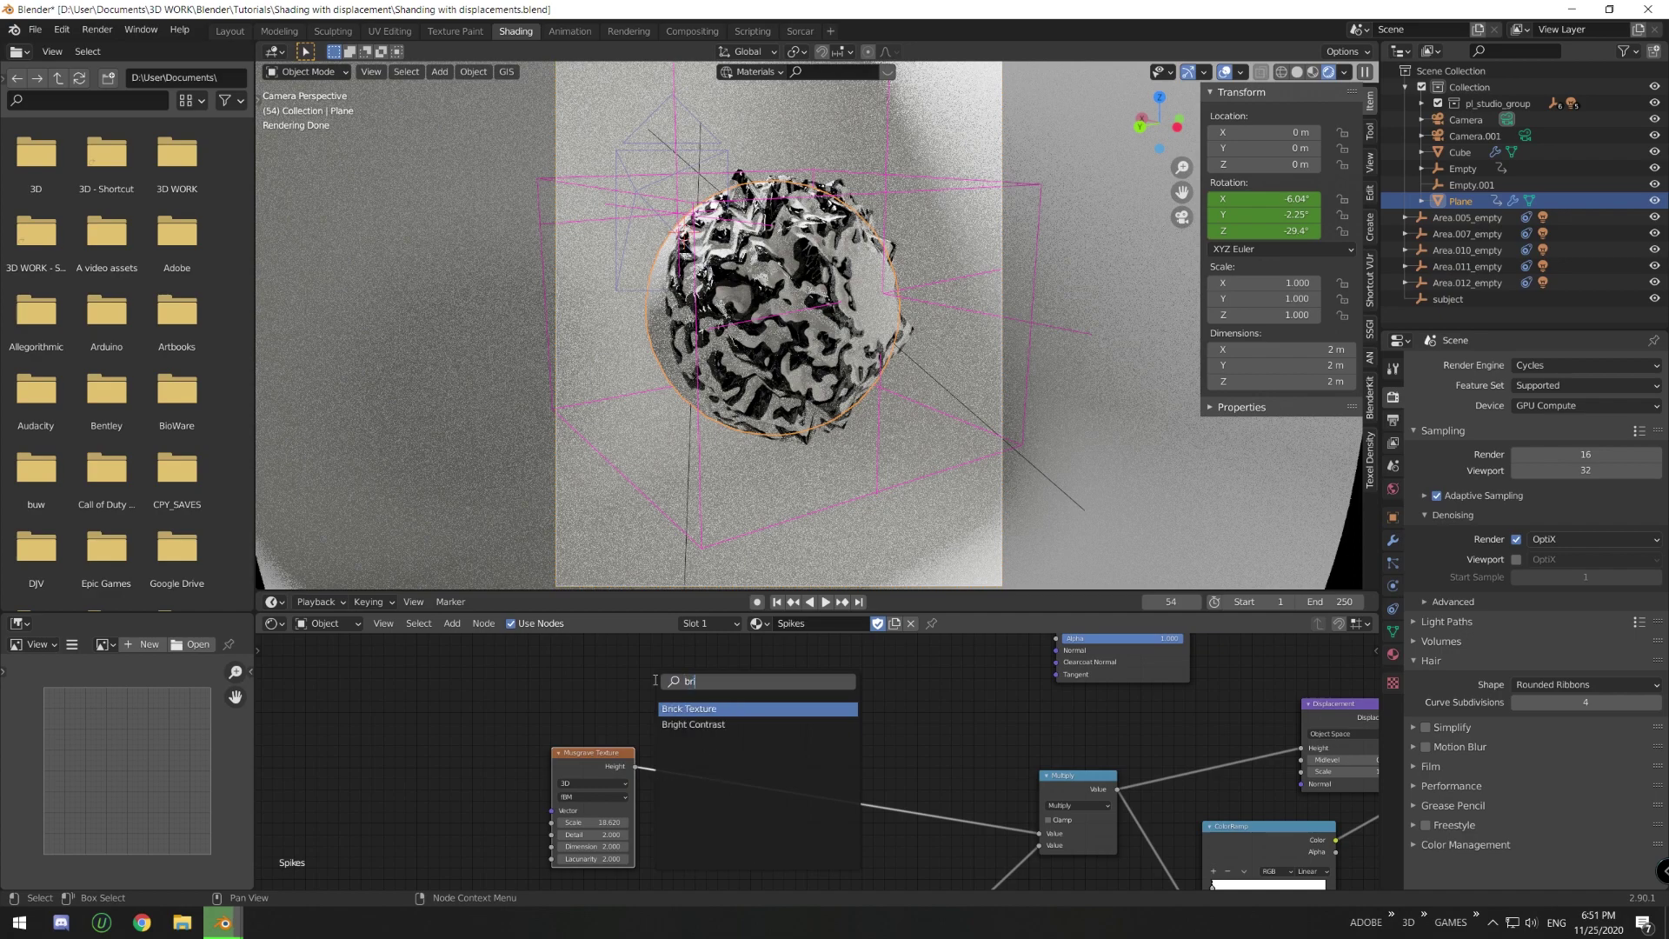
{"action": "key", "text": "Return"}
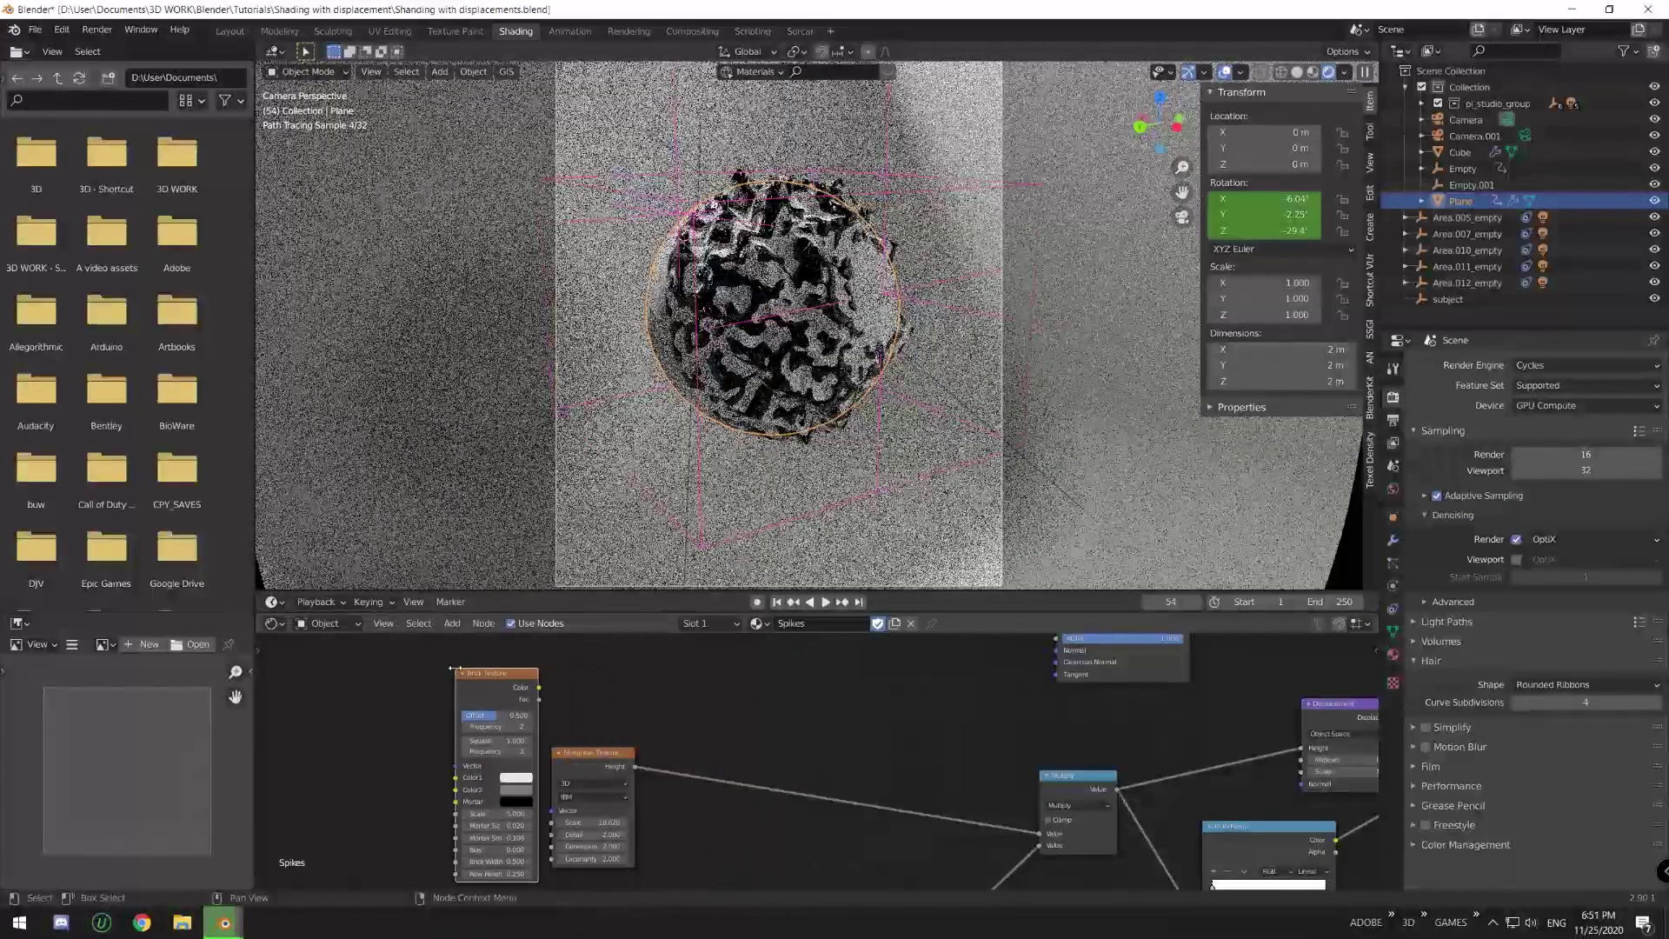
{"action": "left_click_drag", "start_coordinate": [535, 688], "coordinate": [1038, 833]}
{"action": "left_click_drag", "start_coordinate": [621, 765], "coordinate": [666, 787]}
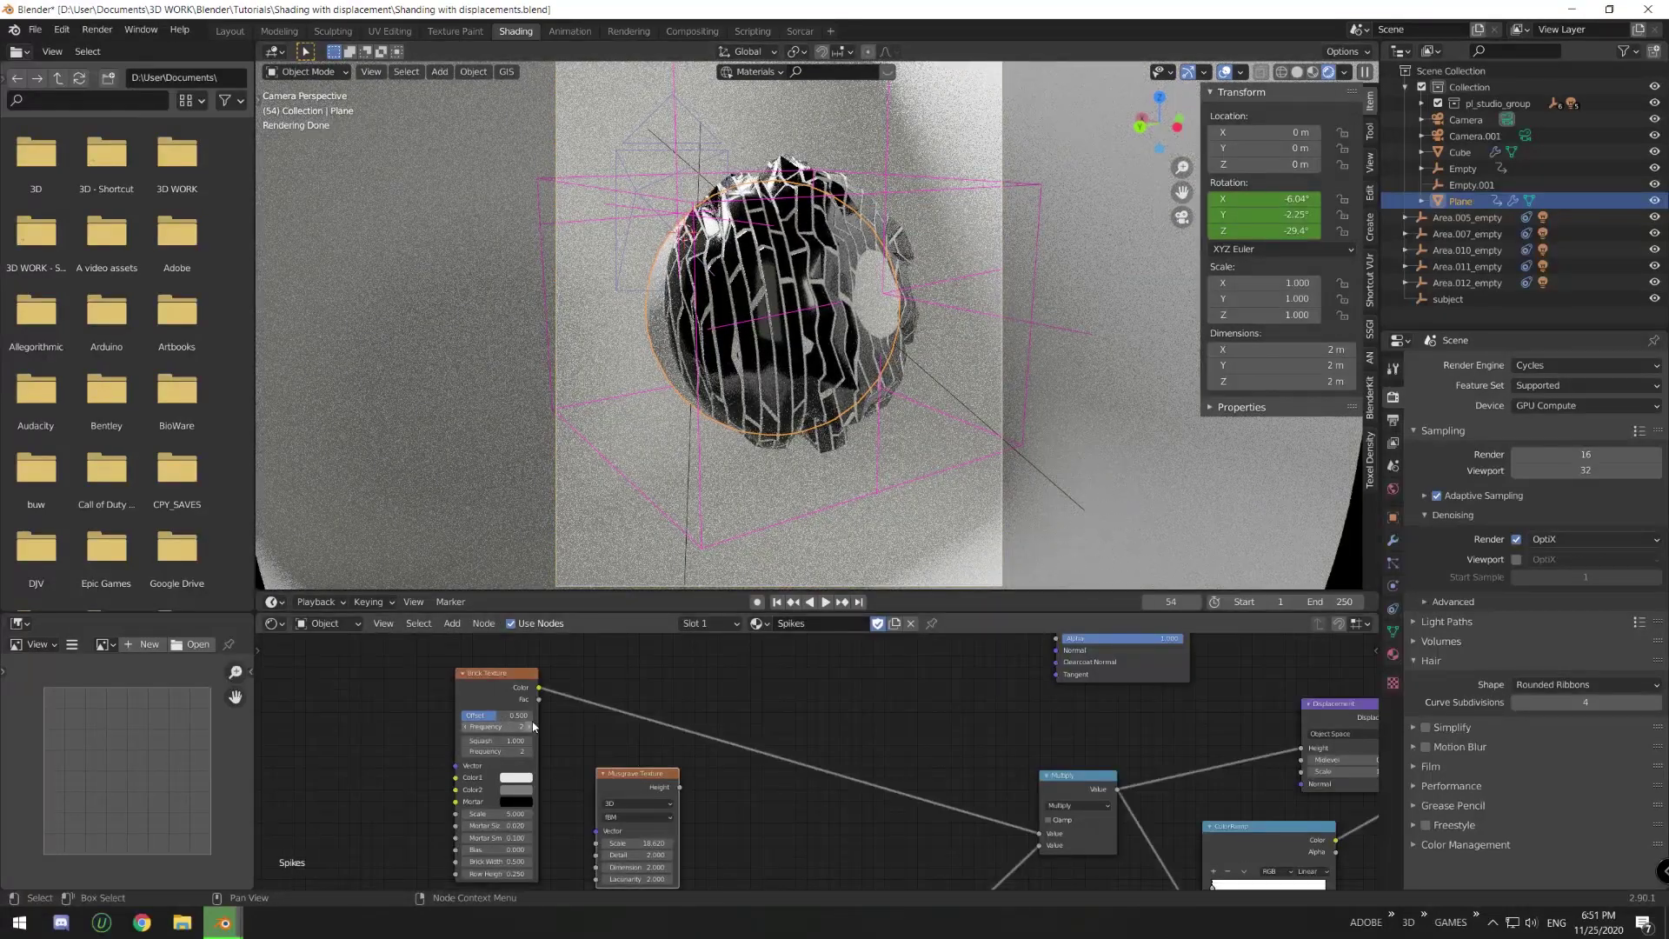
{"action": "scroll", "coordinate": [647, 687], "scroll_direction": "down", "scroll_amount": 2}
{"action": "key", "text": "shift+a"}
{"action": "mouse_move", "coordinate": [609, 755]}
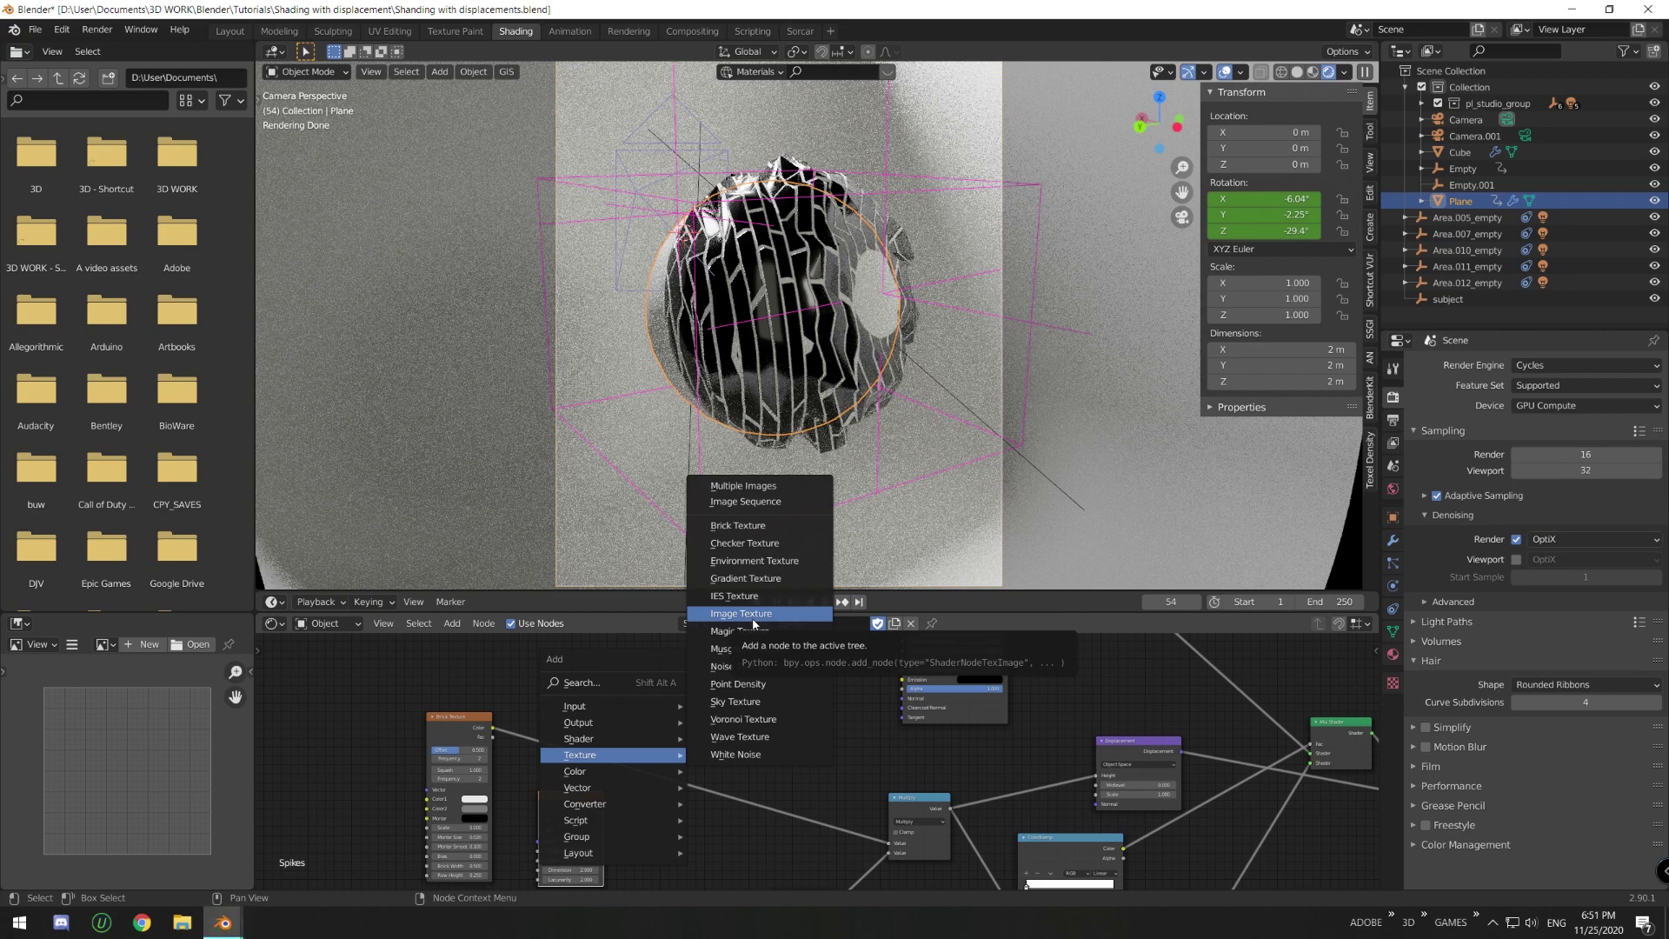
{"action": "key", "text": "Escape"}
- Add a Voronoi Texture, connect its Distance output to the unclamped Multiply node's upper Value input, and set its distance metric to Manhattan
{"action": "key", "text": "shift+a"}
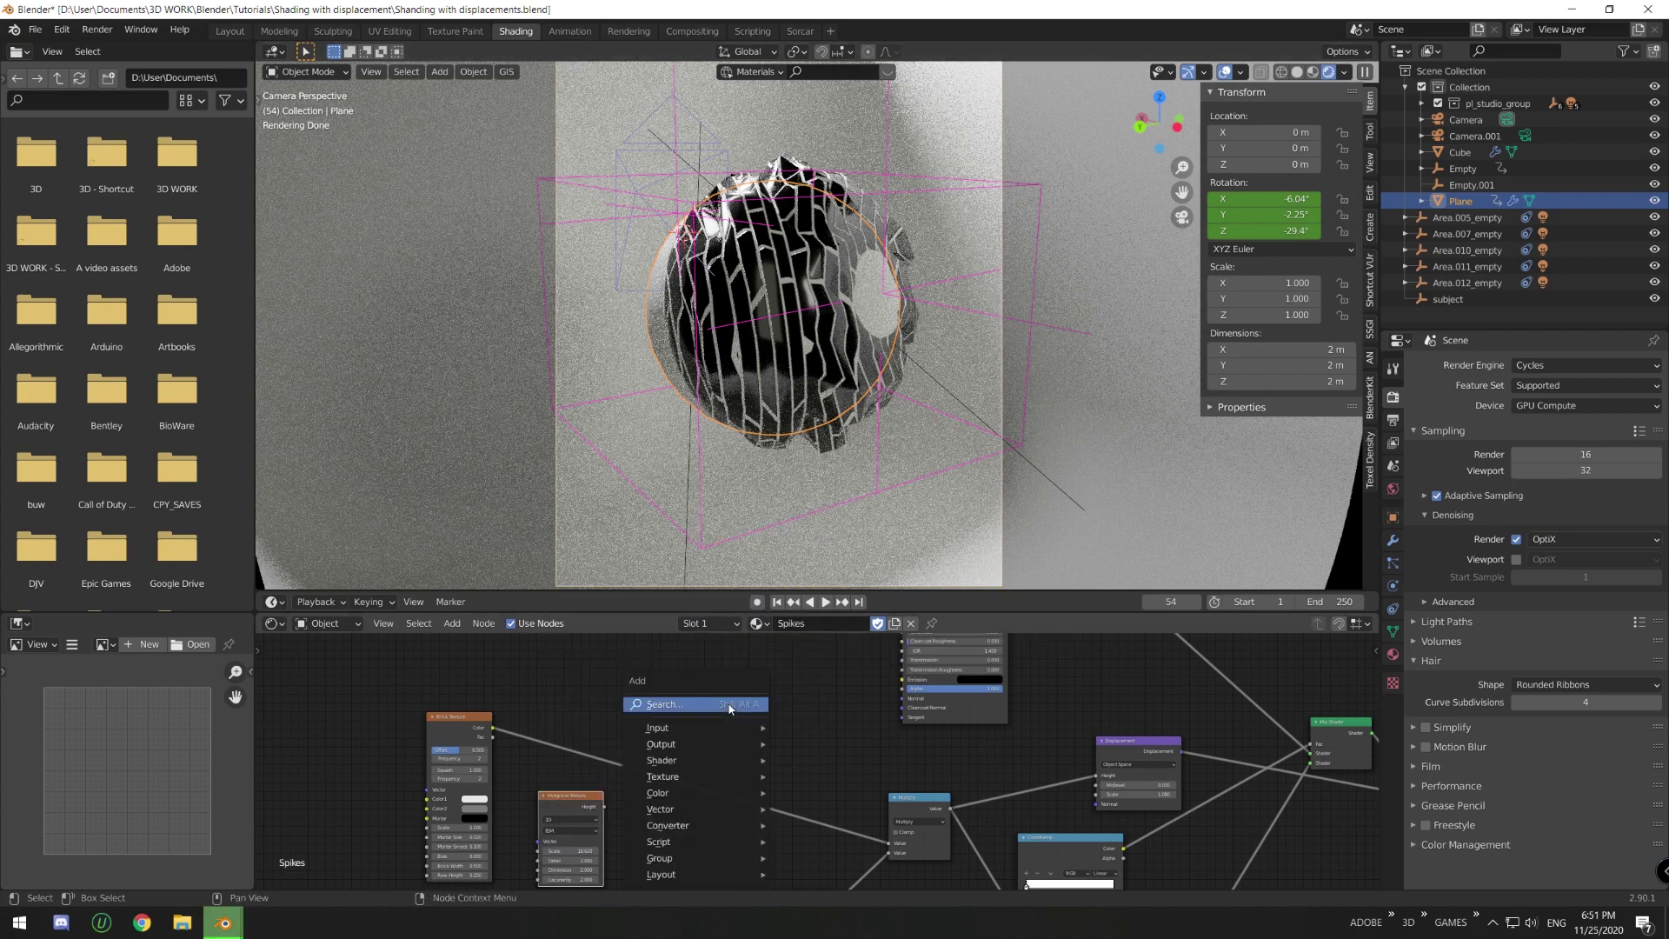
{"action": "mouse_move", "coordinate": [722, 777]}
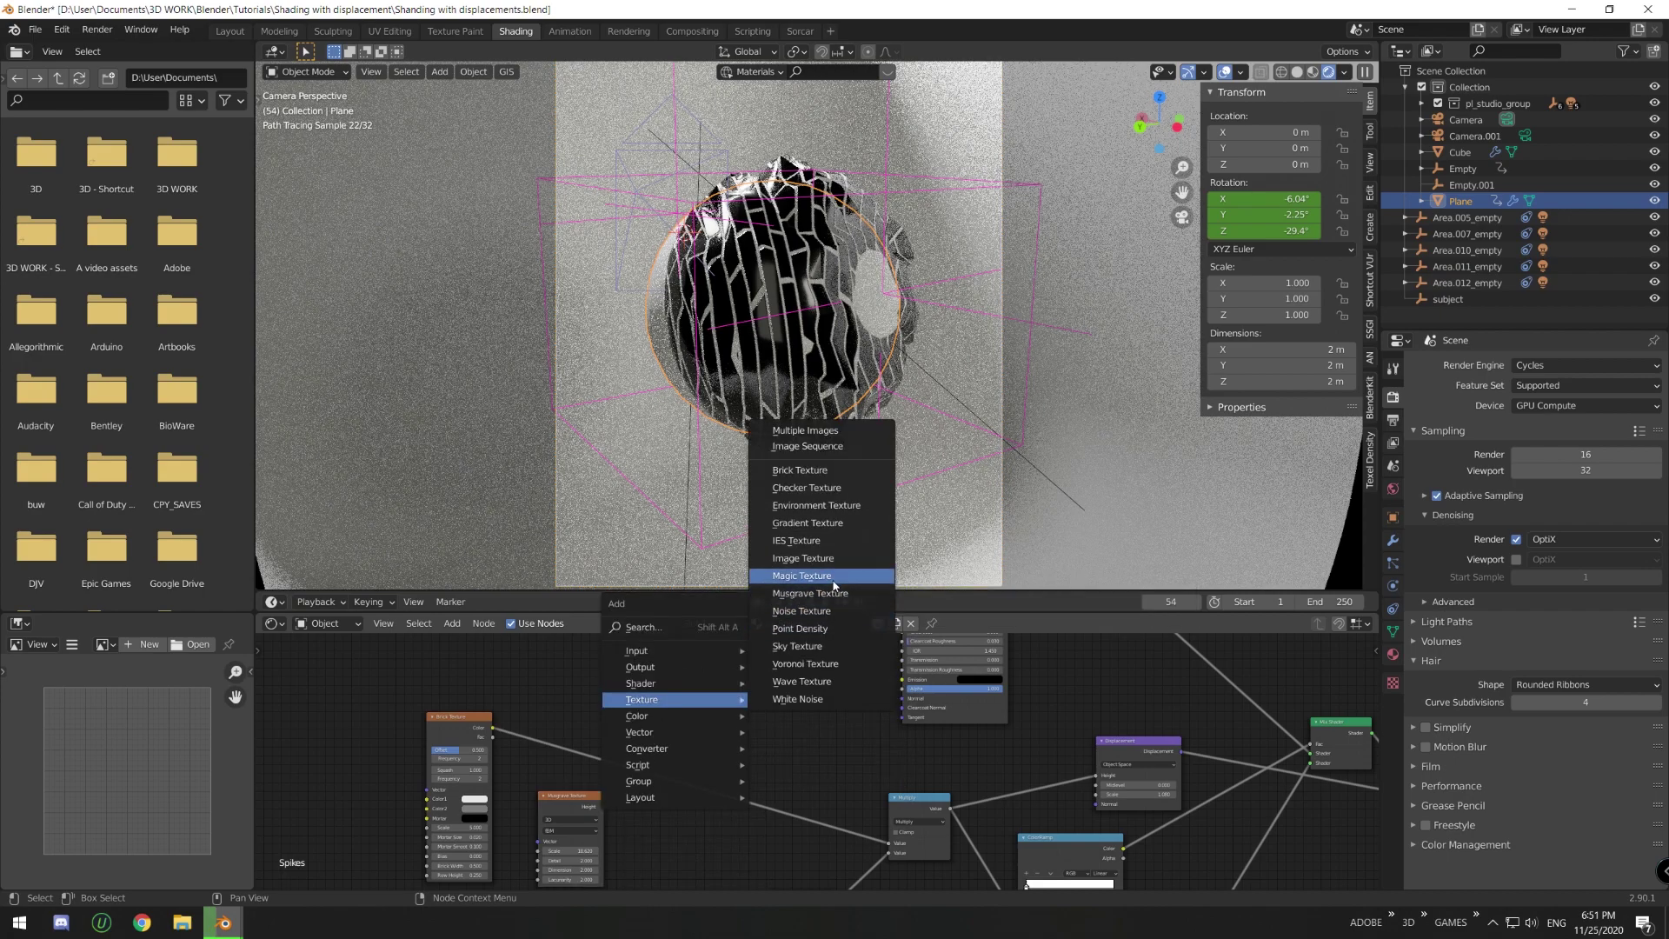
{"action": "left_click", "coordinate": [821, 665]}
{"action": "left_click", "coordinate": [792, 719]}
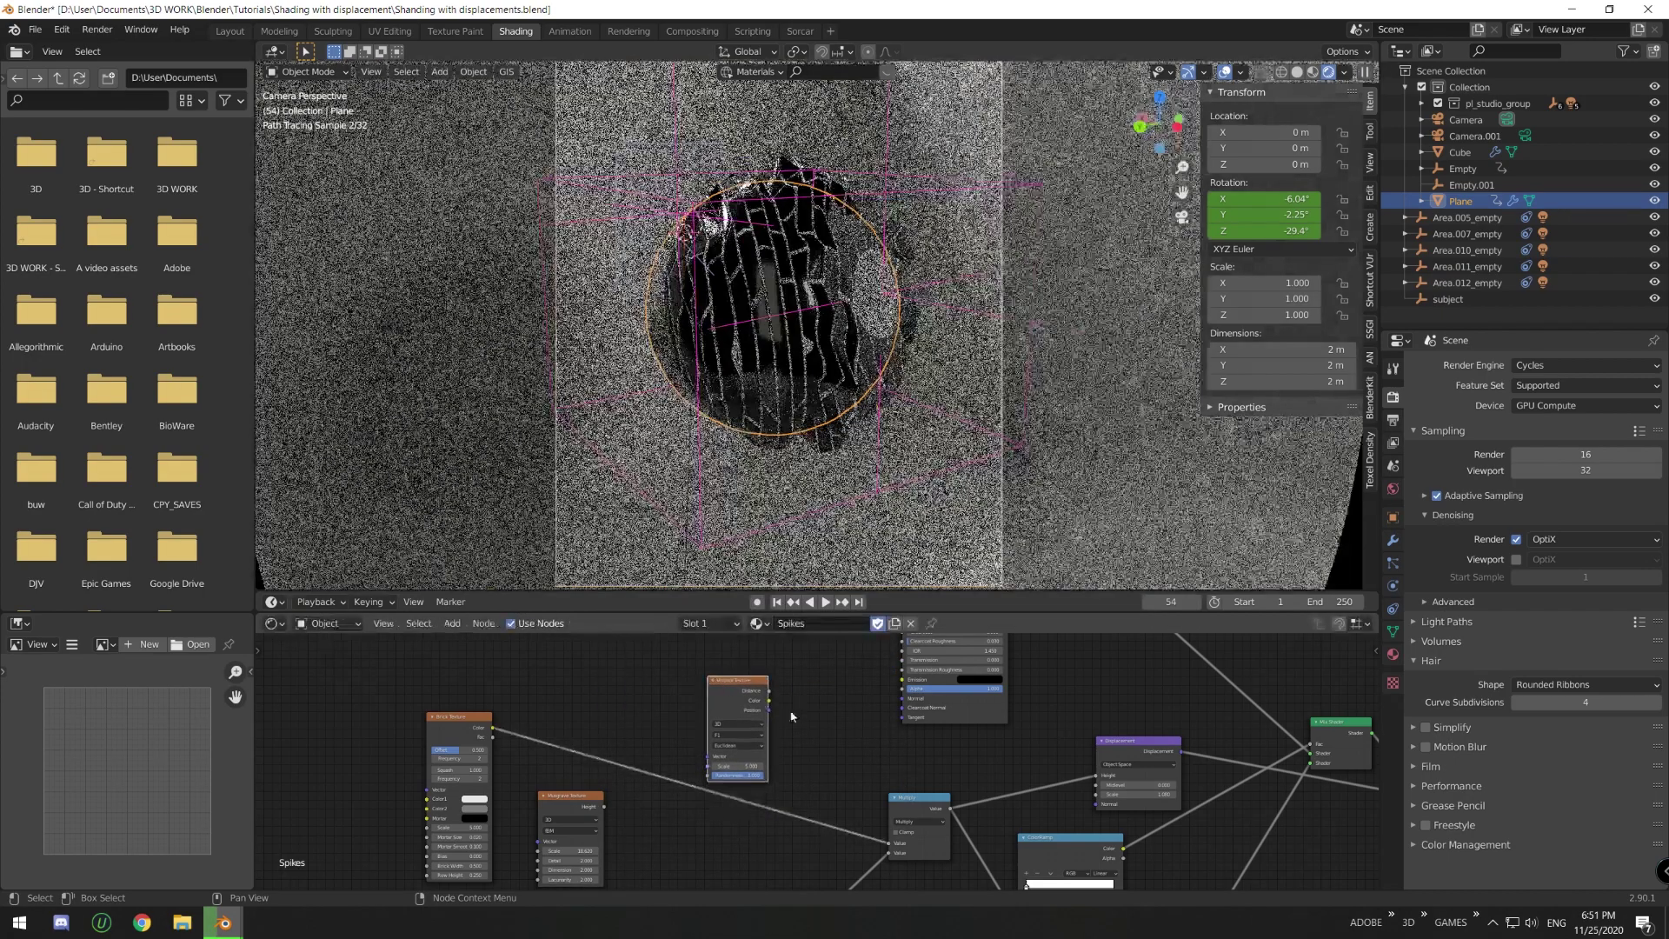
{"action": "left_click_drag", "start_coordinate": [768, 690], "coordinate": [888, 843]}
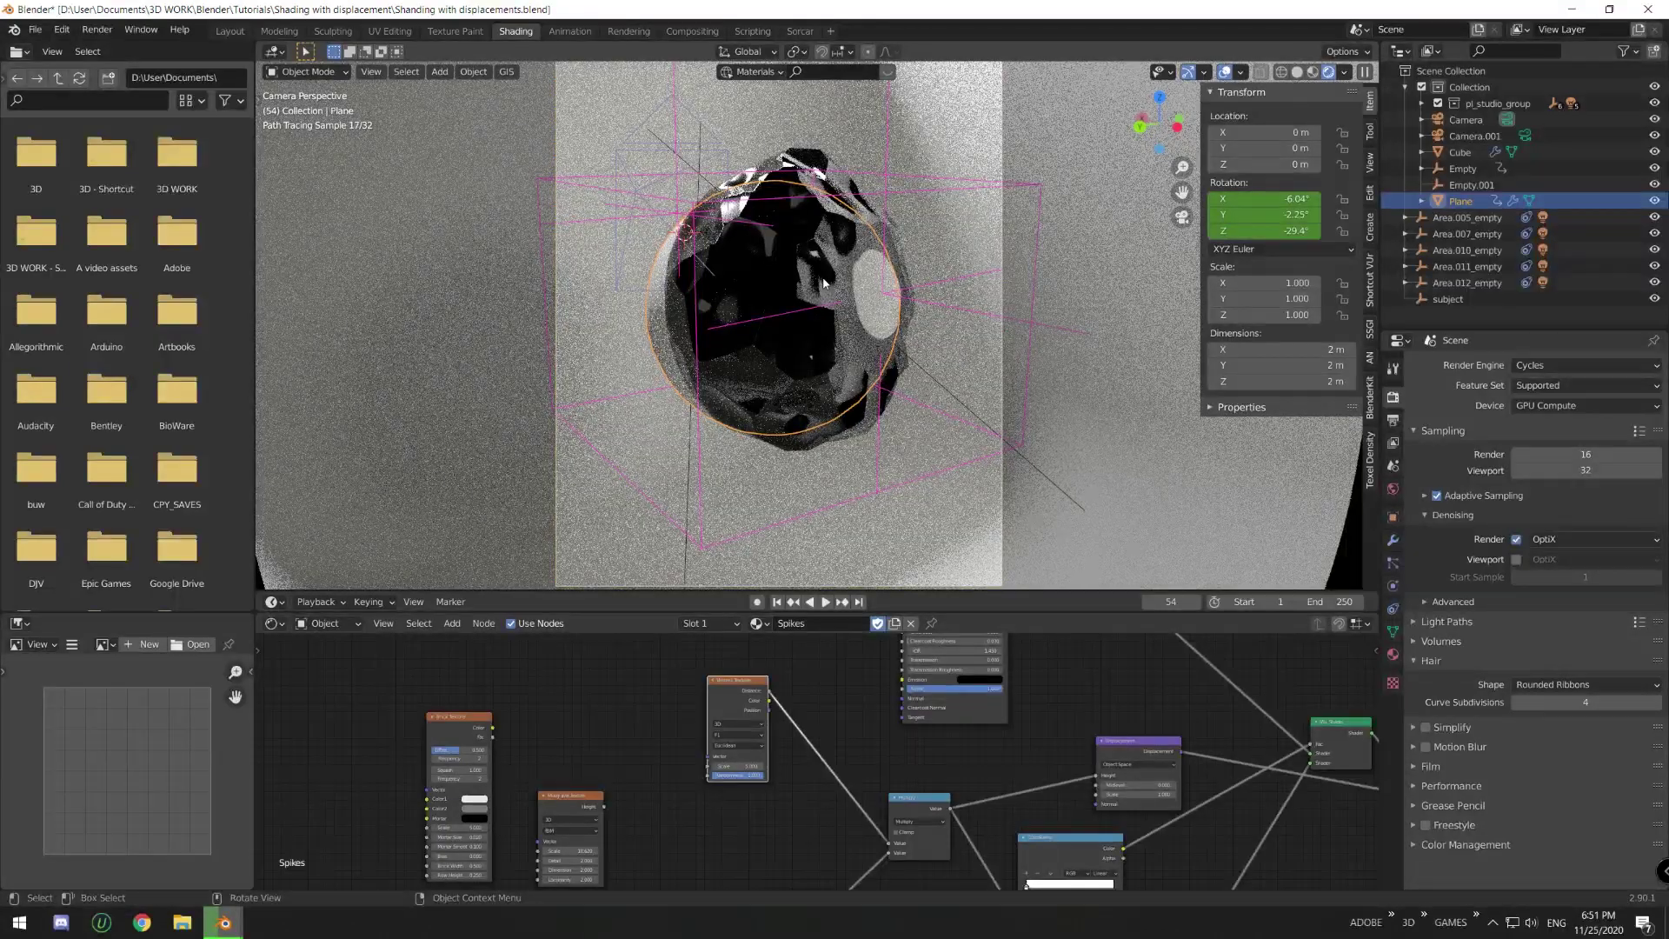
{"action": "left_click", "coordinate": [744, 747]}
{"action": "left_click", "coordinate": [748, 765]}
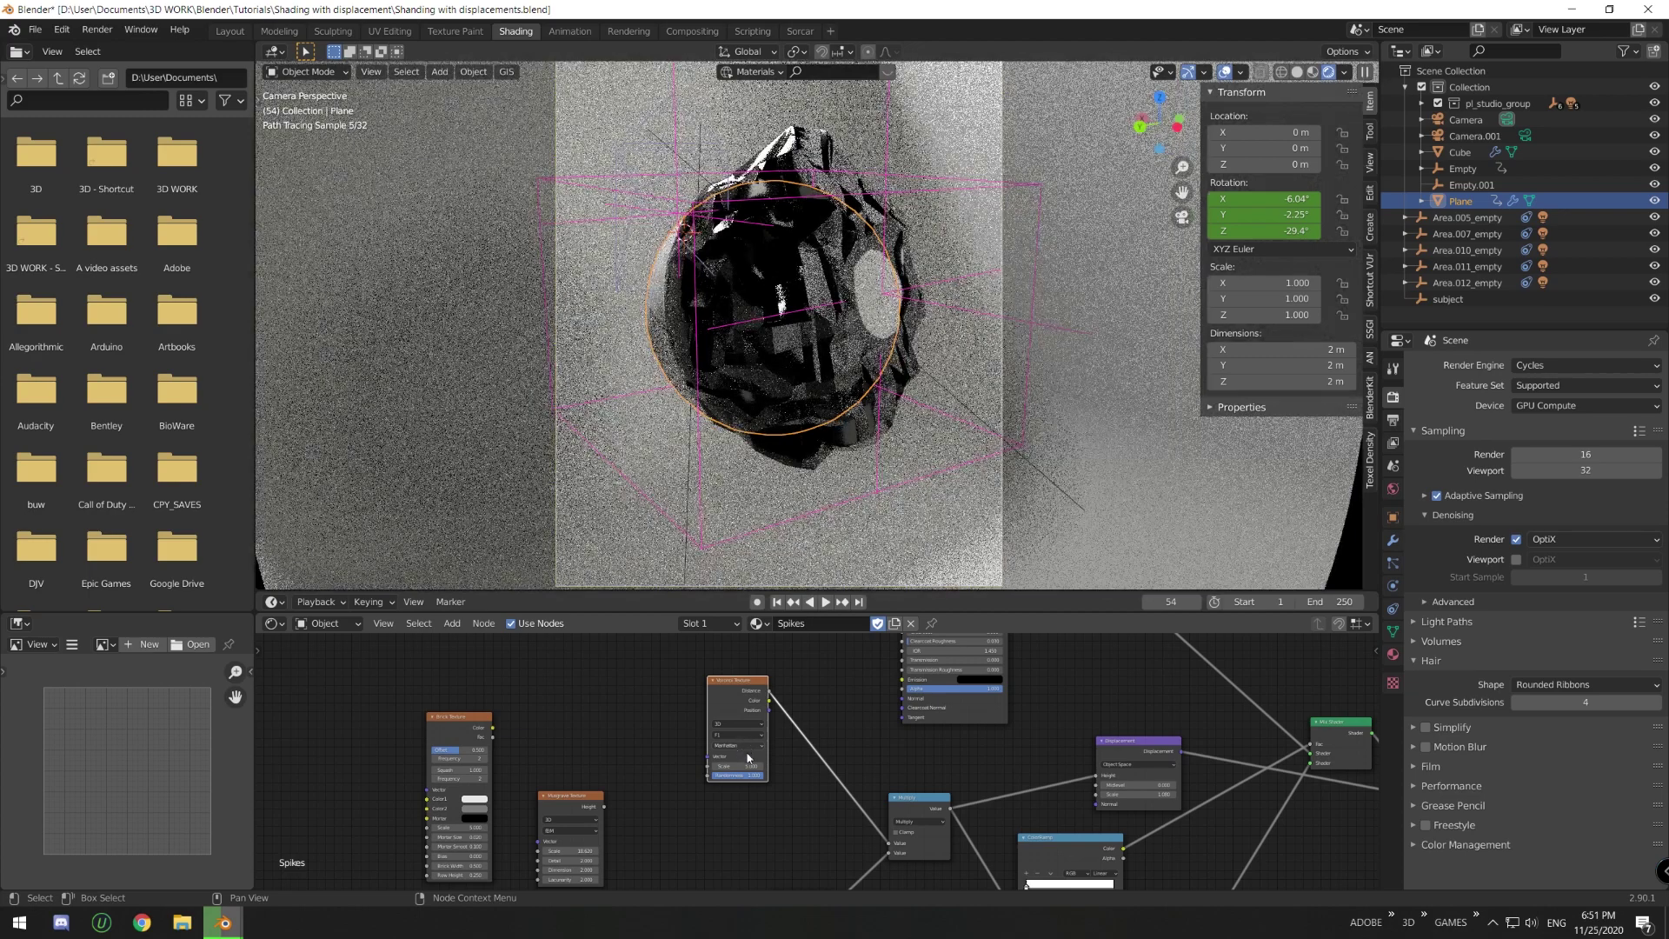
- Reconnect the Brick Texture's Color to the unclamped Multiply node's upper Value input and adjust the Brick Texture's Mortar Size
{"action": "middle_click_drag", "start_coordinate": [743, 742], "coordinate": [759, 676]}
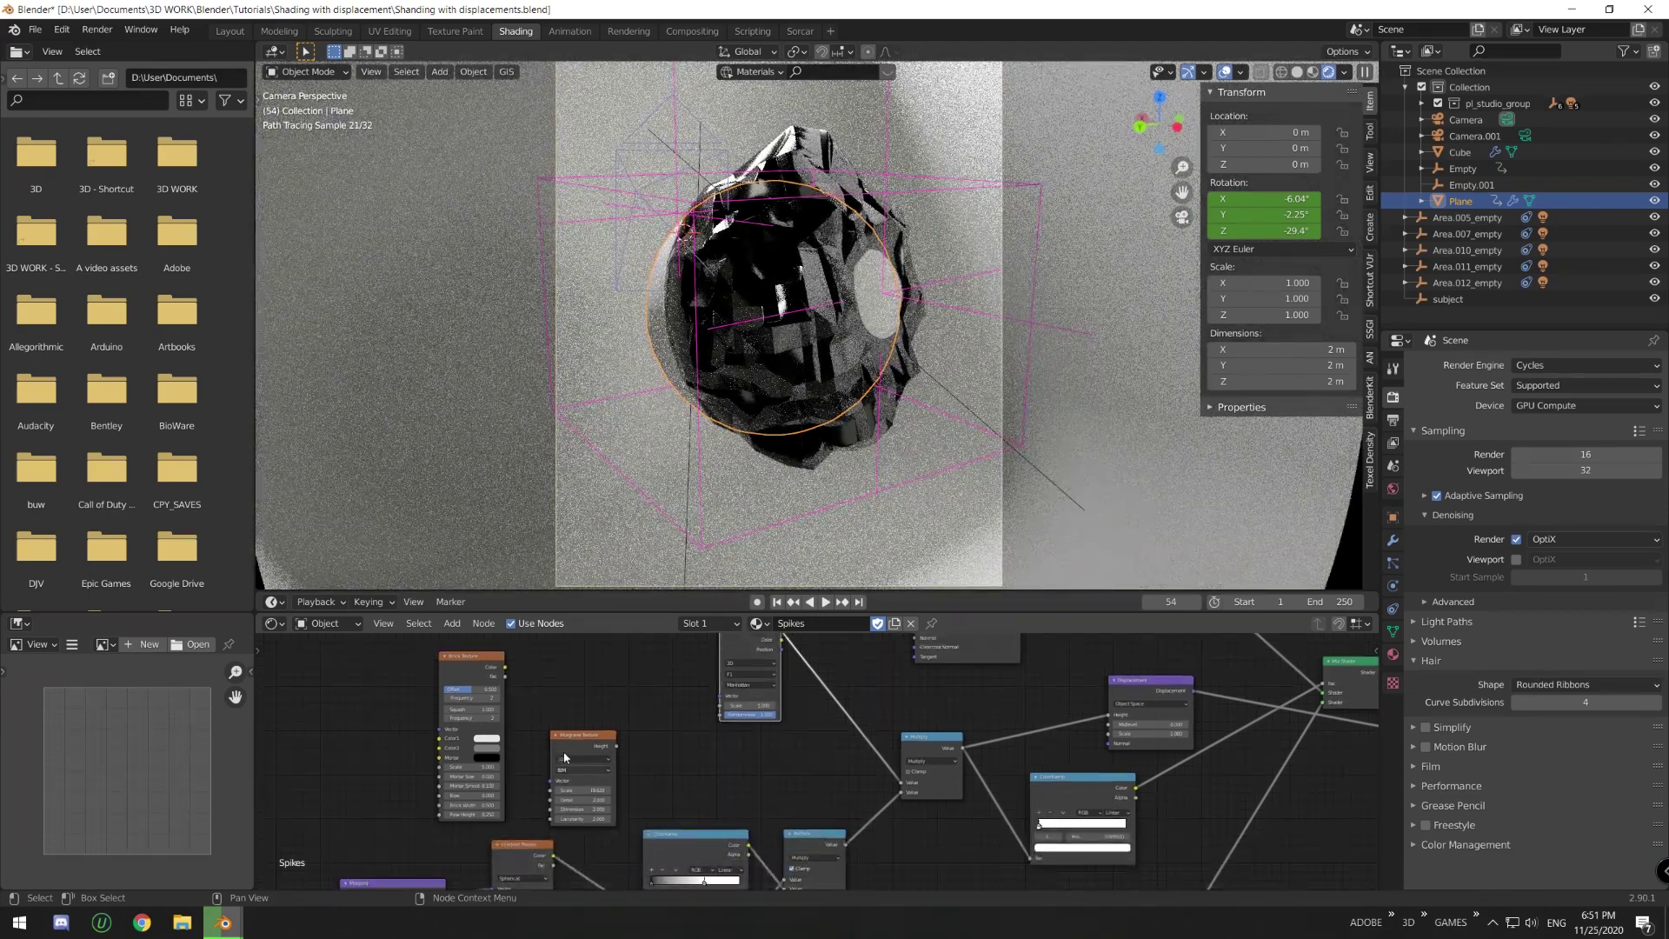
{"action": "left_click_drag", "start_coordinate": [502, 672], "coordinate": [900, 782]}
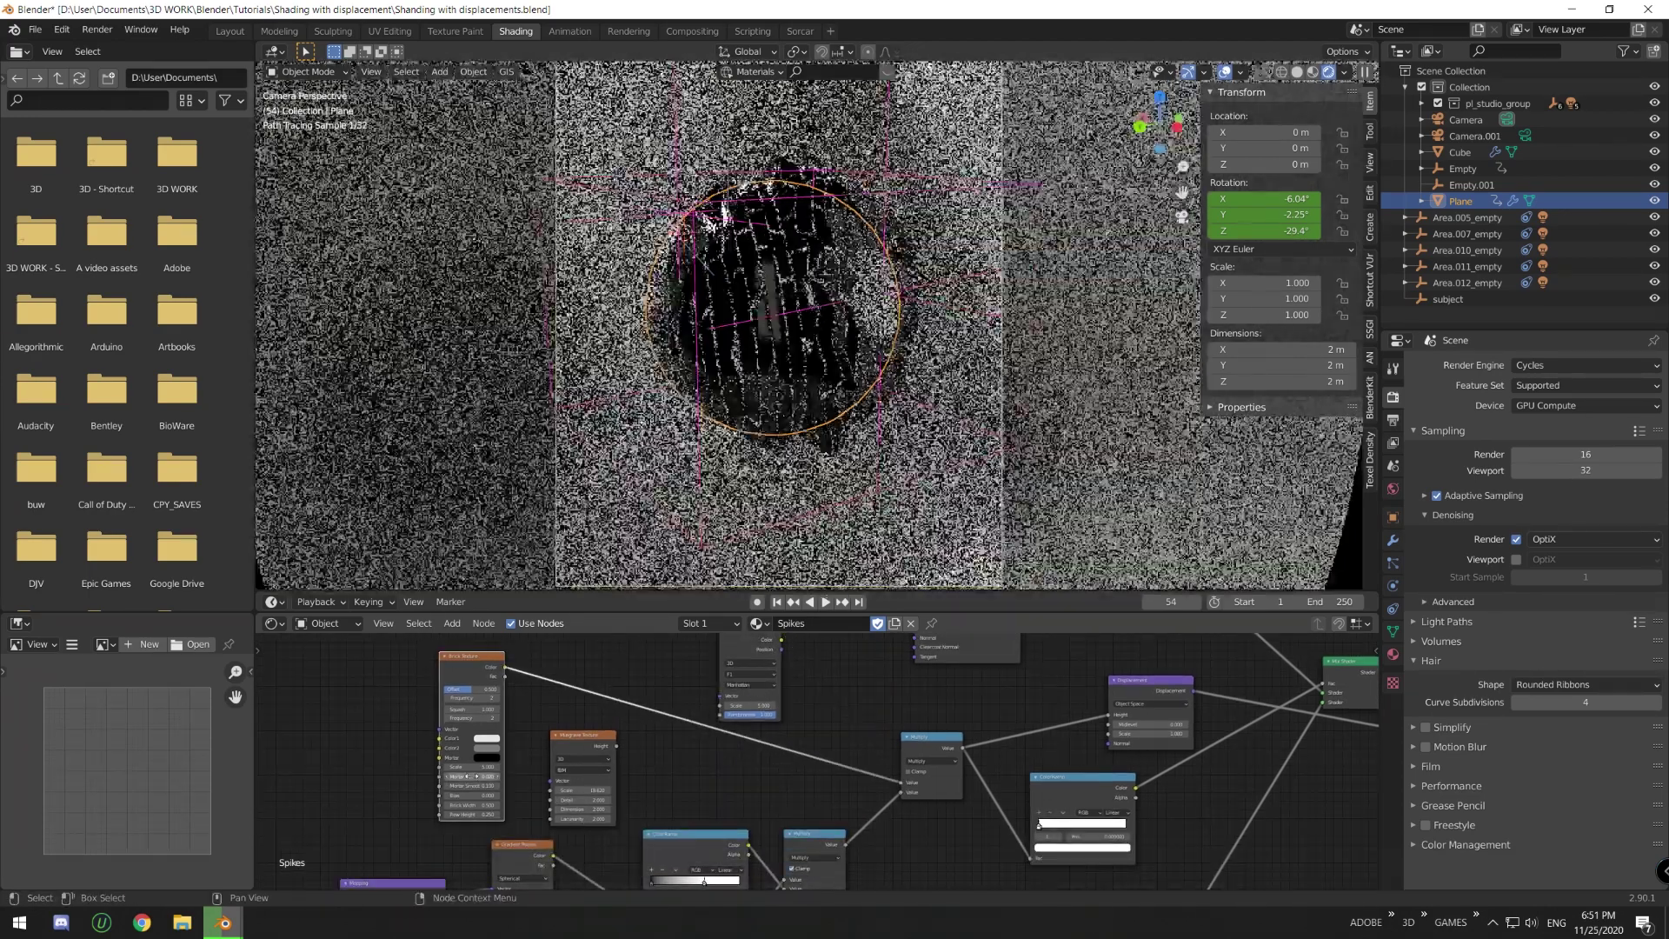
{"action": "left_click_drag", "start_coordinate": [474, 767], "coordinate": [485, 776]}
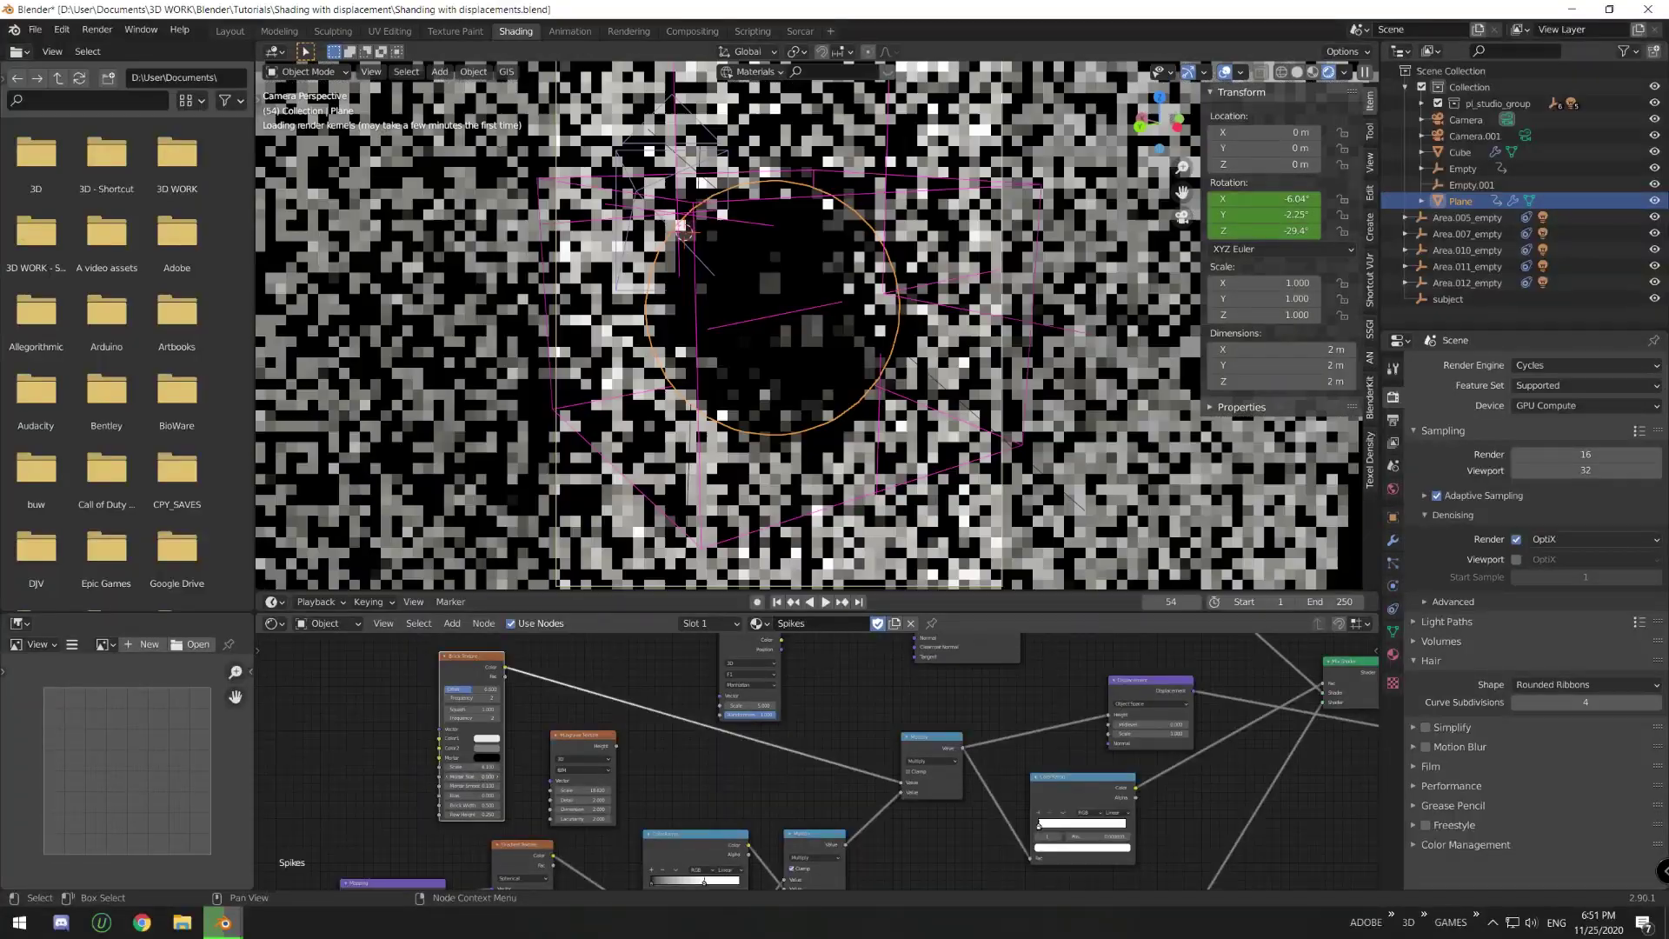